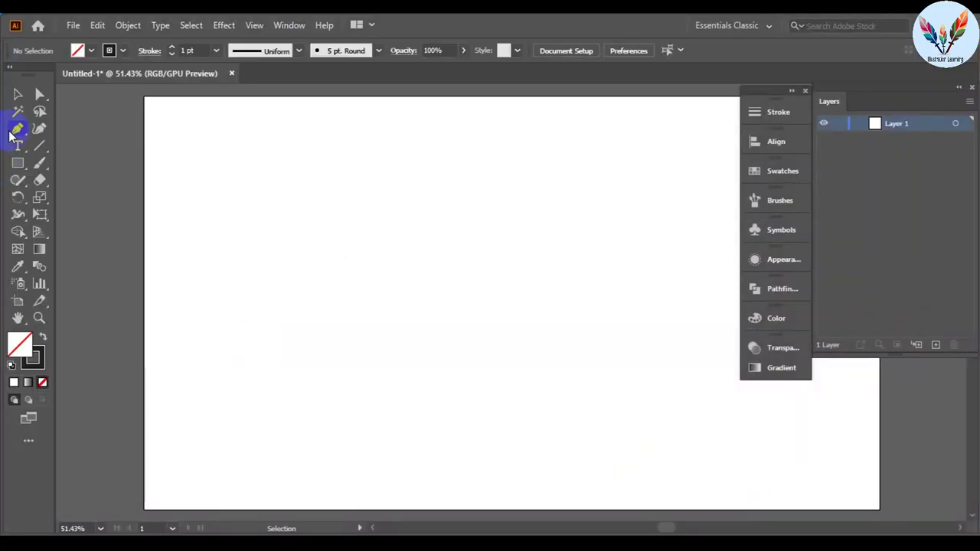
Draw the first egg-shaped petal outline with the Pen tool
left_click(16, 130)
left_click(519, 266)
left_click_drag(494, 218, 470, 211)
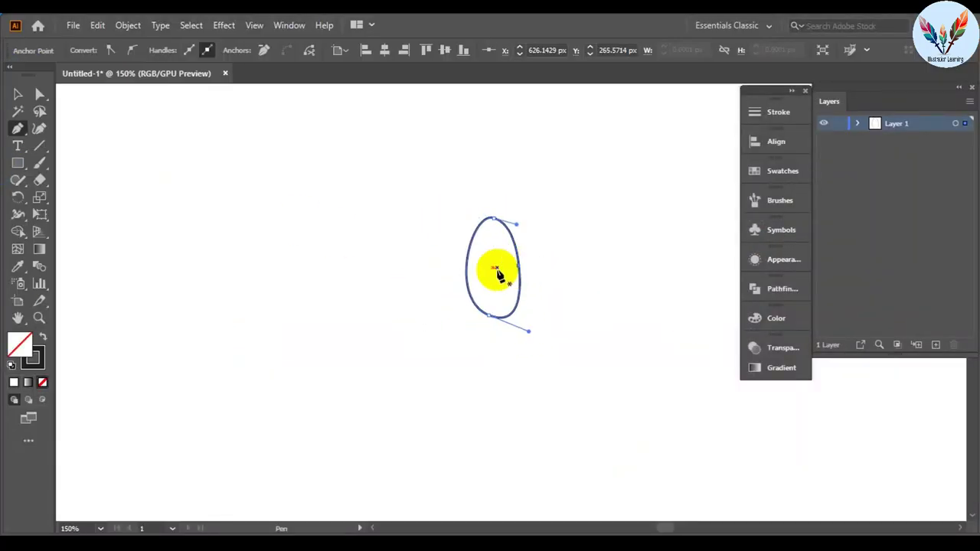
key("v")
left_click(578, 261)
scroll(475, 259, "up", 3)
Draw a rounded petal curving out to the left of the egg
left_click(476, 257)
left_click_drag(442, 262, 422, 296)
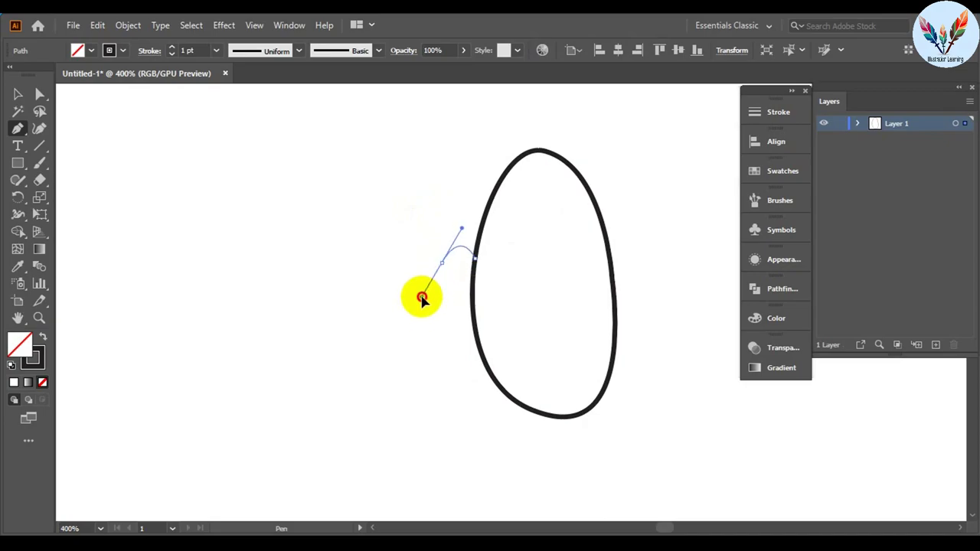
left_click_drag(322, 364, 373, 411)
left_click_drag(413, 321, 398, 285)
Add a petal on the egg's right edge and reshape its bottom curve
left_click(527, 222)
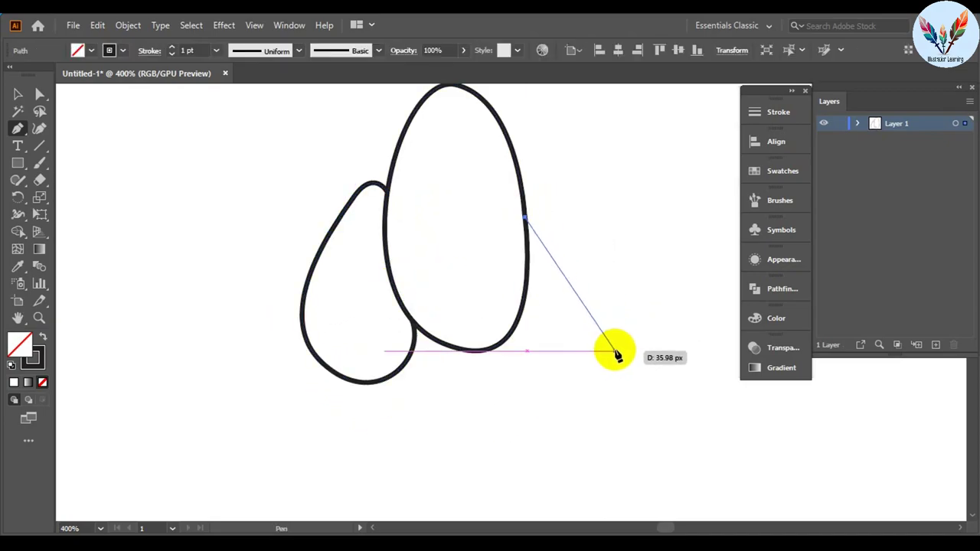
left_click_drag(576, 306, 543, 405)
left_click(466, 280)
key("v")
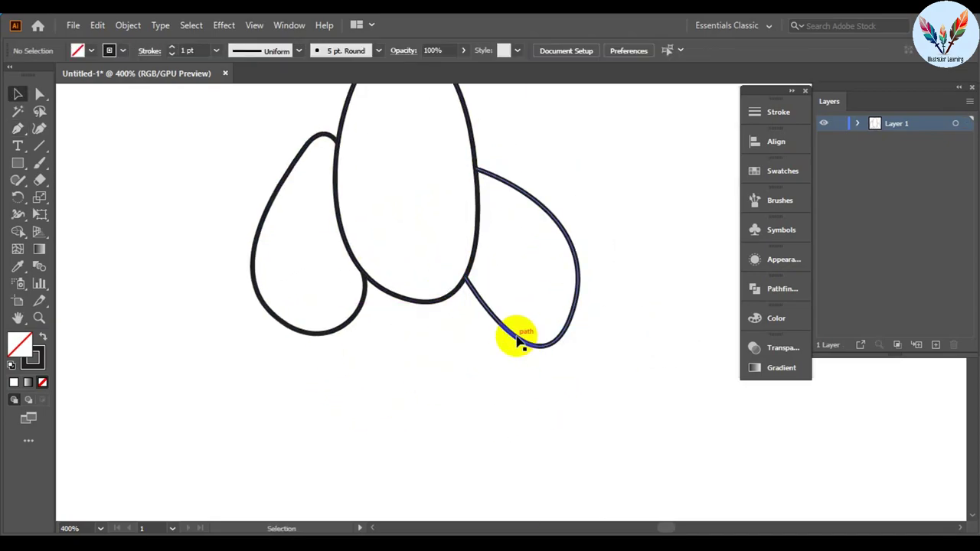
left_click_drag(576, 314, 573, 332)
Draw a bottom petal under the egg, then zoom out to view the cluster
key("p")
scroll(459, 306, "down", 2)
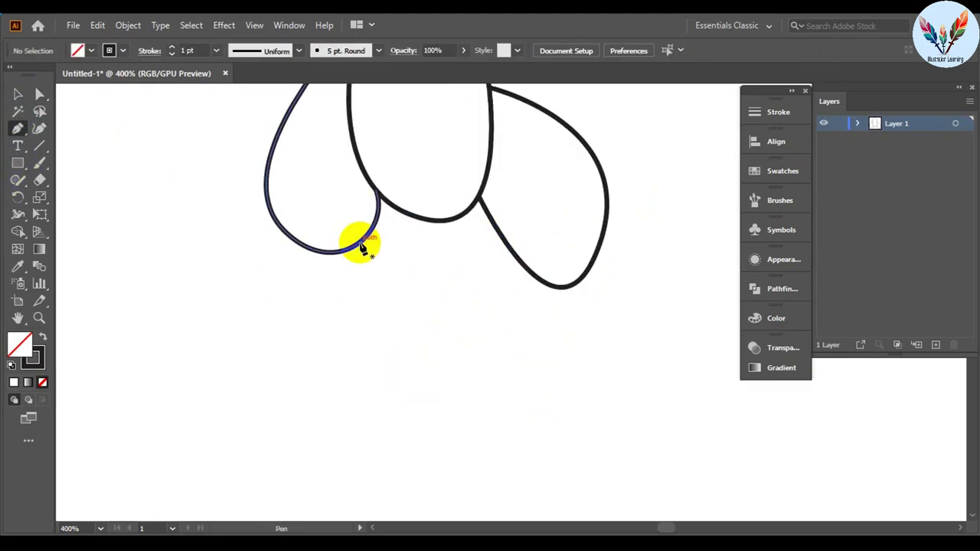
left_click(356, 253)
left_click_drag(306, 313, 393, 324)
left_click(426, 192)
key("v")
key("ctrl+minus")
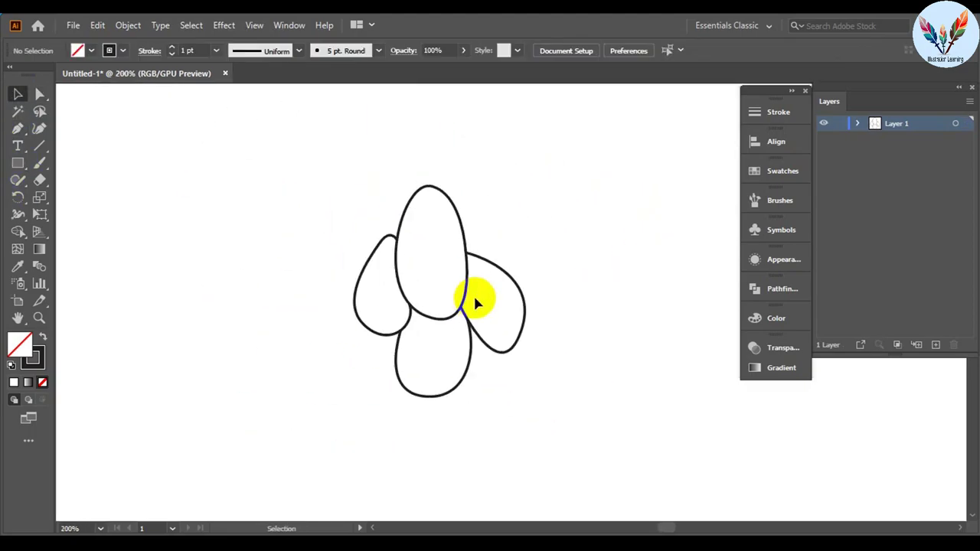
Draw a petal from the egg's top curving over to the right
key("p")
left_click(400, 224)
left_click_drag(433, 201, 478, 216)
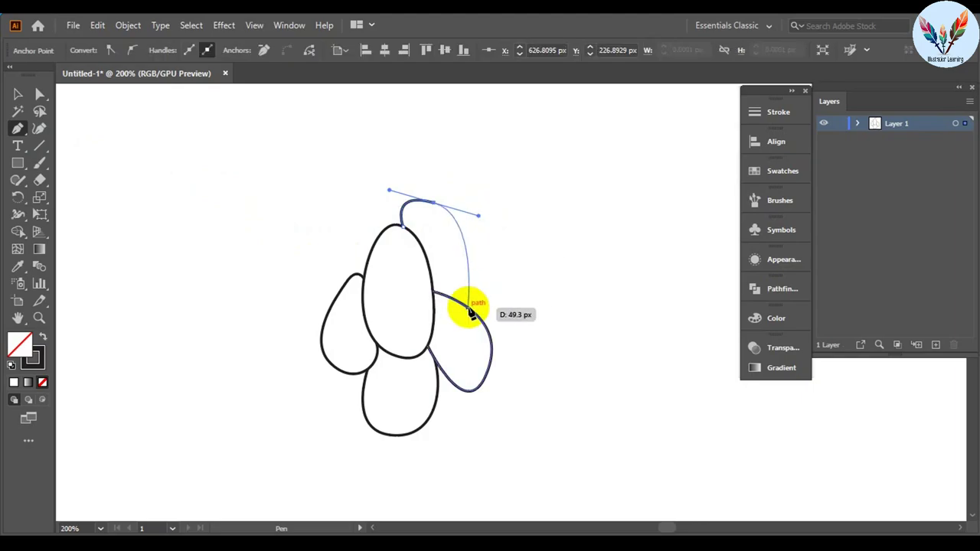
left_click_drag(410, 312, 412, 312)
key("v")
left_click_drag(464, 397, 436, 320)
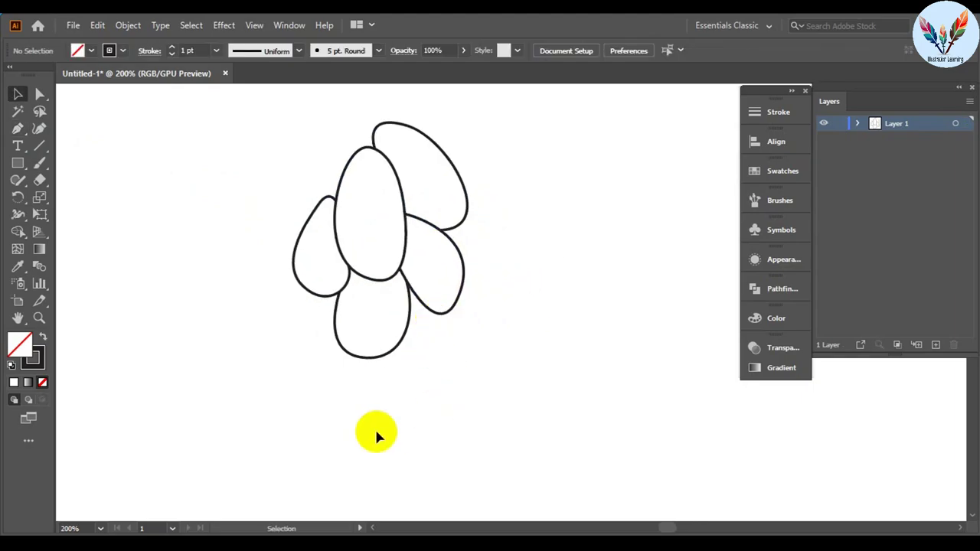
scroll(417, 366, "down", 2)
Add a lower-right petal below the right petal
mouse_move(434, 250)
left_mouse_down()
mouse_move(454, 336)
mouse_move(452, 232)
mouse_move(476, 288)
left_mouse_up()
key("v")
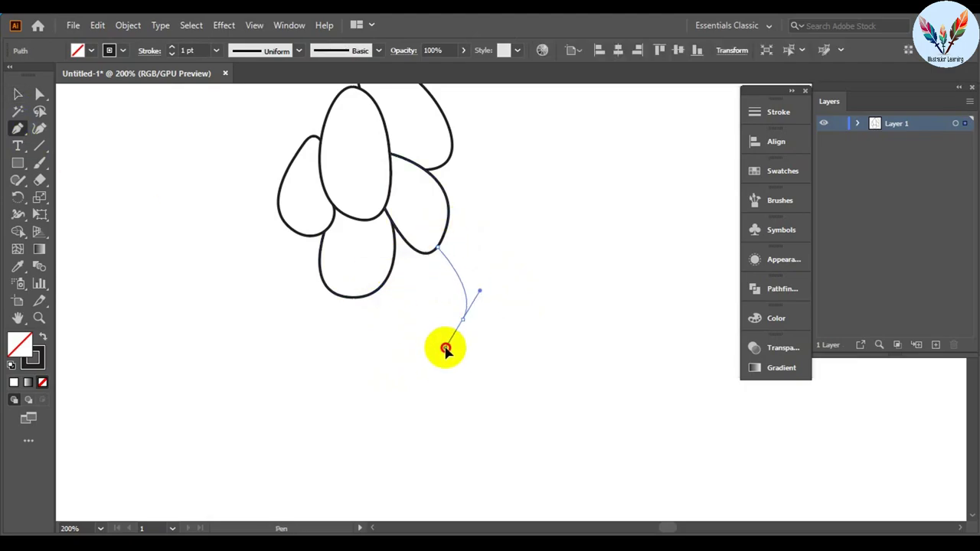
left_click_drag(438, 331, 395, 325)
left_click(392, 222)
key("v")
scroll(494, 253, "up", 2)
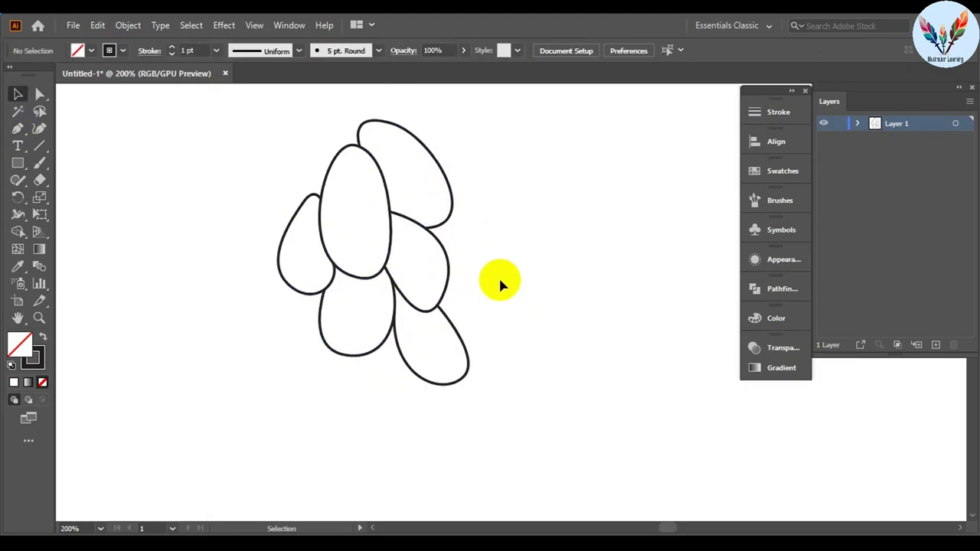
Draw and close another rounded petal on the right side
left_click(445, 223)
left_click_drag(458, 331, 327, 341)
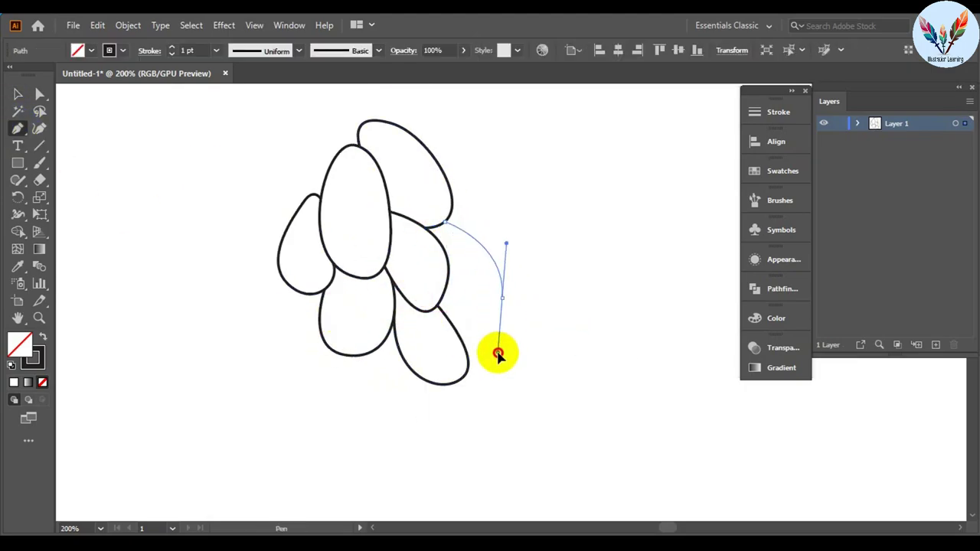
left_click(498, 354)
left_click_drag(445, 223, 429, 296)
key("v")
left_click(564, 300)
Draw a top-right petal curving outward from the top petal's edge
key("p")
left_click(416, 139)
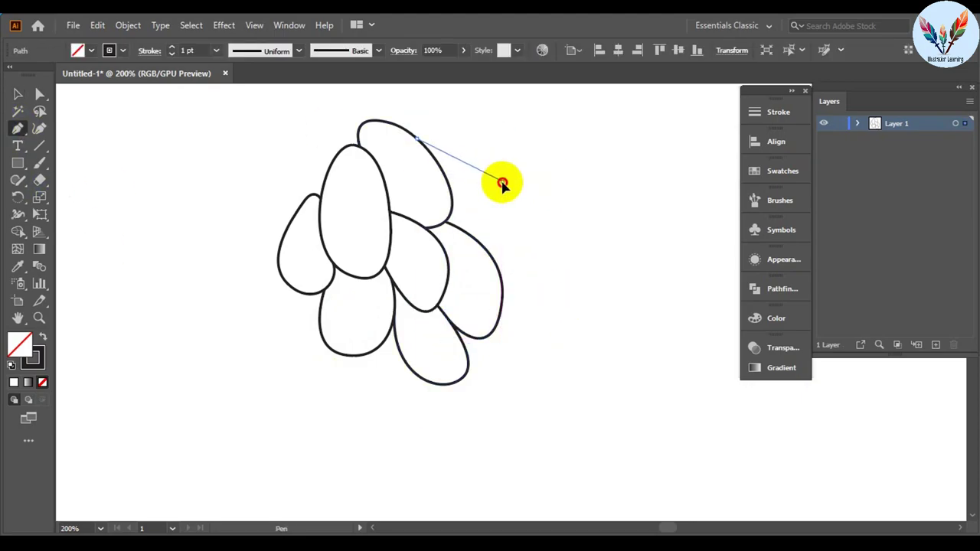
left_click_drag(501, 183, 510, 230)
left_click(452, 226)
key("v")
scroll(490, 307, "up", 2)
left_click_drag(462, 275, 446, 238)
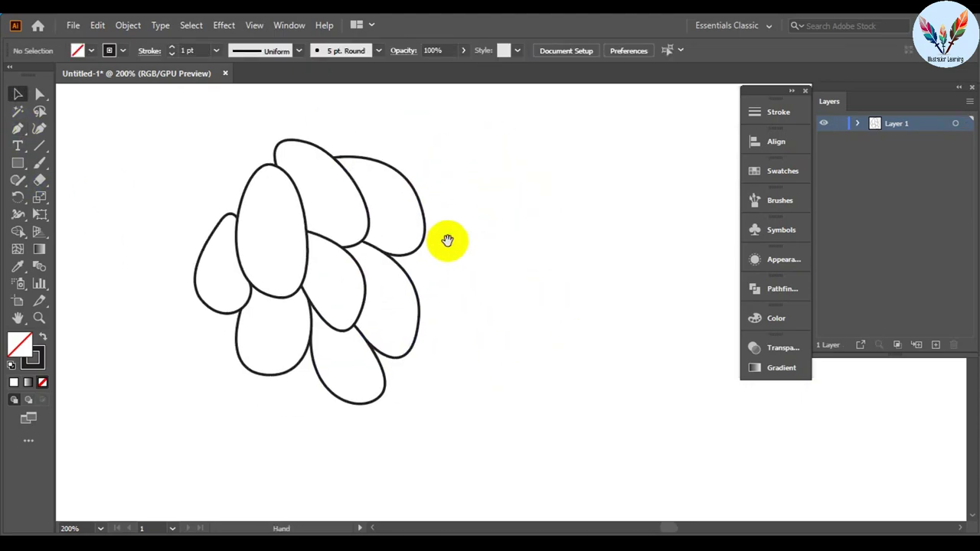
Add a petal hanging down from the top-right petal to a rounded tip
key("p")
left_click(423, 209)
left_click_drag(476, 274, 471, 325)
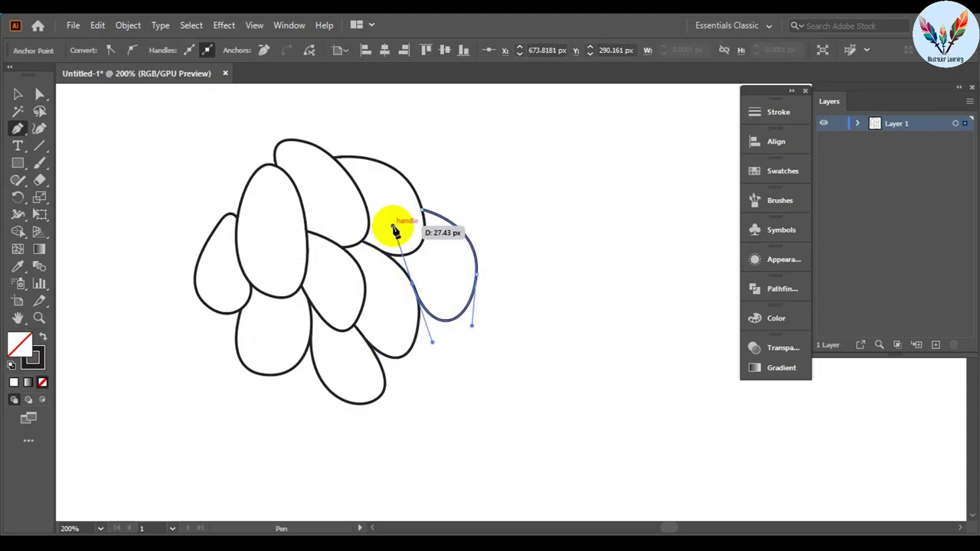
left_click_drag(395, 231, 395, 229)
scroll(530, 251, "up", 2)
Begin an upper petal arching over the top petal
left_click(367, 301)
left_click_drag(340, 200, 339, 203)
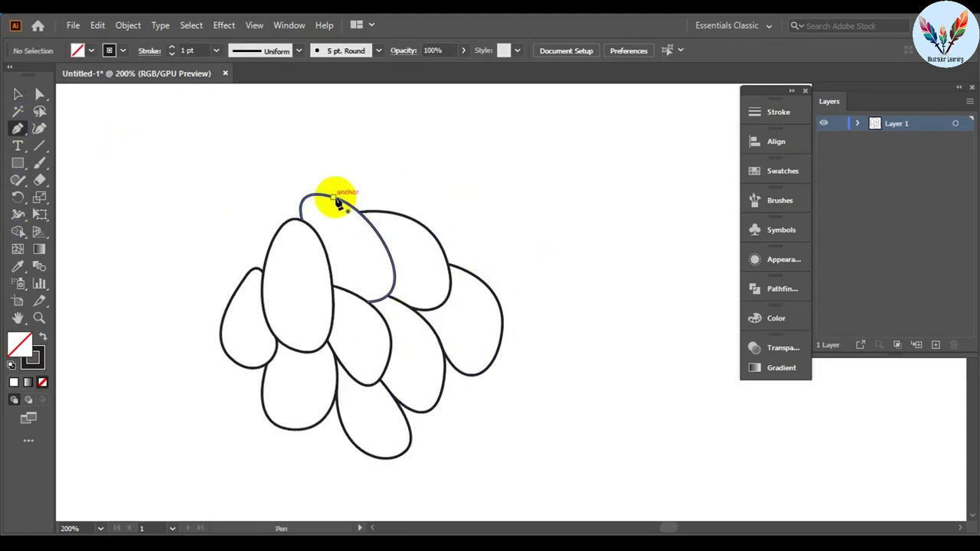
left_click(334, 197)
left_click_drag(460, 182, 512, 219)
Finish the upper petal and add a curved arc along the right petal
key("Escape")
scroll(533, 166, "down", 2)
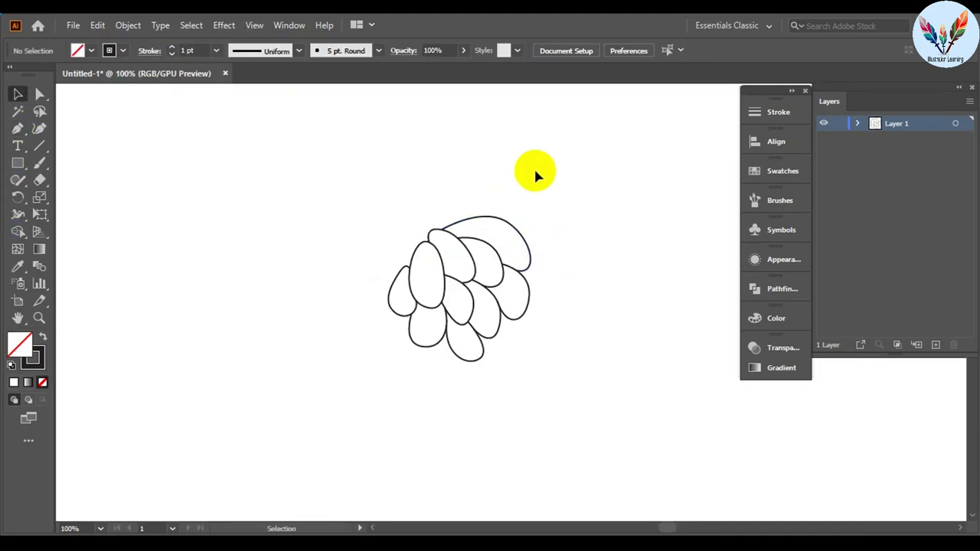
scroll(536, 306, "up", 3)
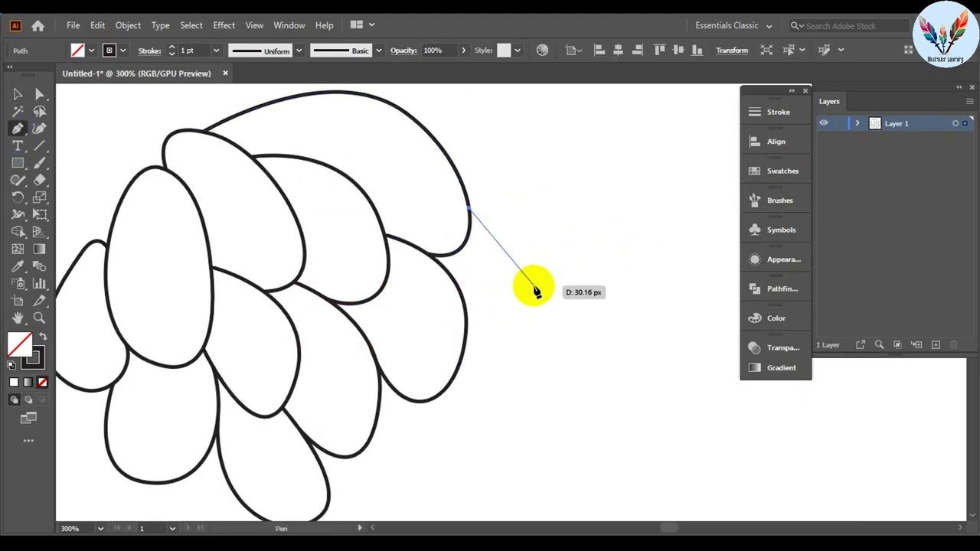
mouse_move(535, 281)
left_mouse_down()
mouse_move(546, 348)
mouse_move(512, 393)
left_mouse_up()
left_click(590, 274)
key("p")
left_click(447, 239)
key("v")
scroll(581, 301, "down", 2)
Draw a large rounded petal on the cluster's left side
scroll(586, 261, "down", 2)
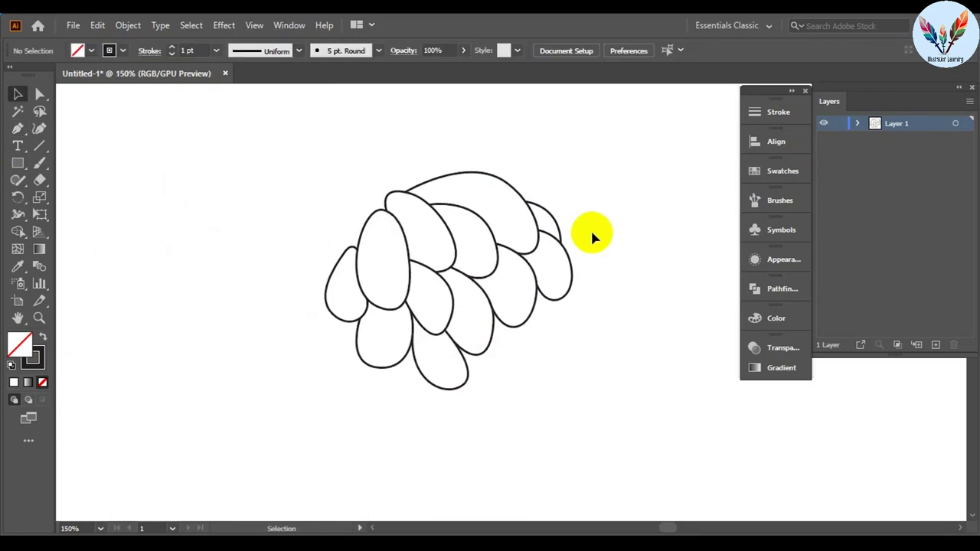
scroll(590, 229, "up", 1)
left_click_drag(508, 293, 477, 260)
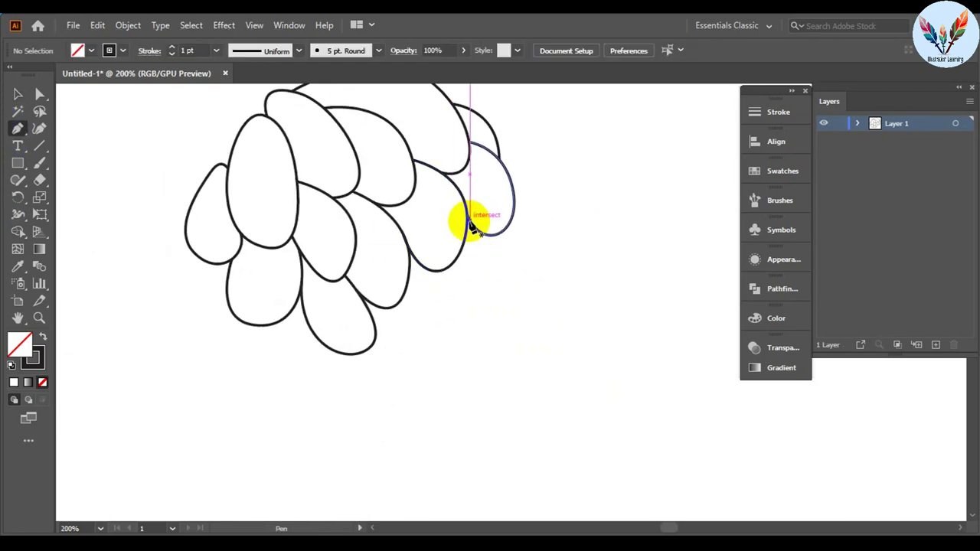
scroll(471, 226, "up", 2)
scroll(360, 212, "left", 3)
scroll(389, 206, "left", 2)
left_click(420, 180)
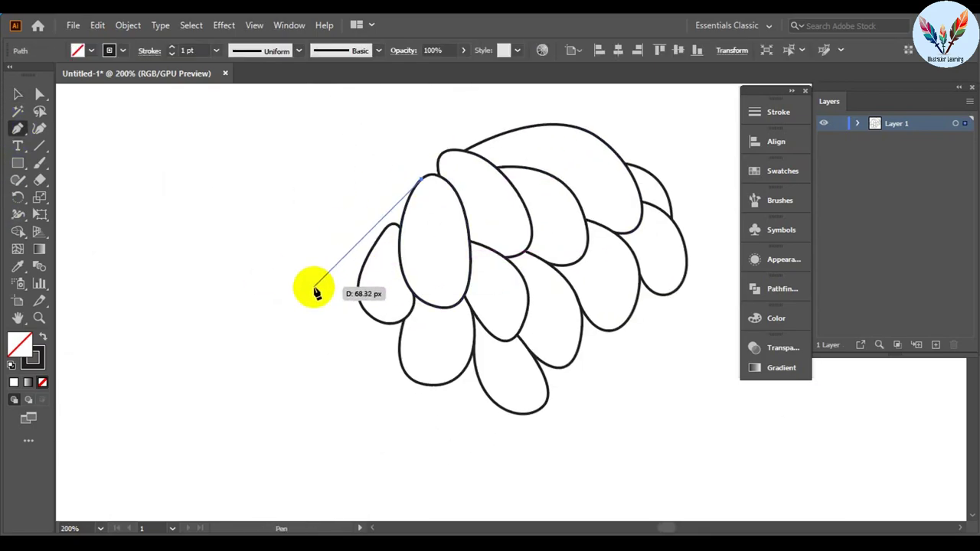
left_click_drag(341, 244, 324, 299)
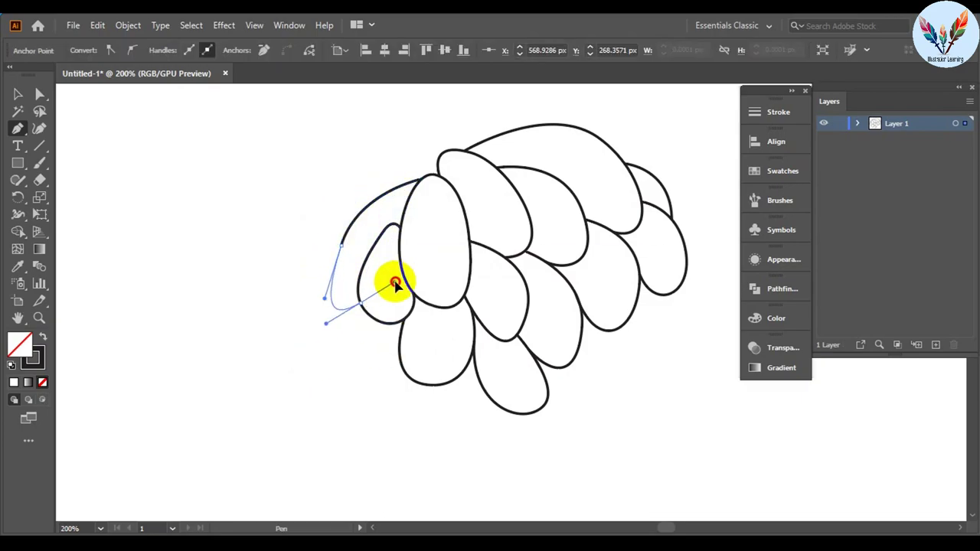
scroll(352, 287, "down", 1)
scroll(368, 245, "left", 1)
left_click(328, 236)
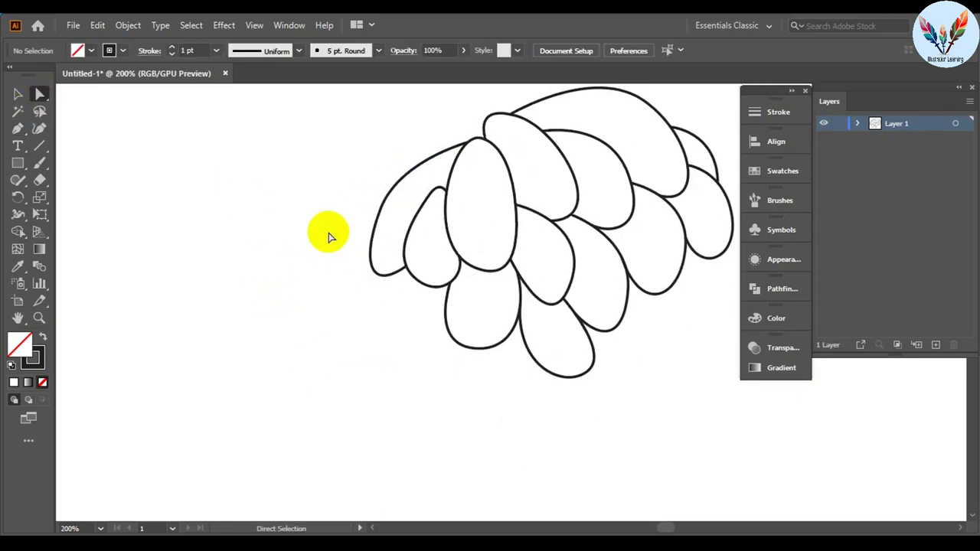
Add a petal arc across the top from the upper-left petal's edge
scroll(328, 236, "up", 2)
scroll(396, 227, "right", 1)
left_click(454, 197)
left_click_drag(367, 191, 324, 228)
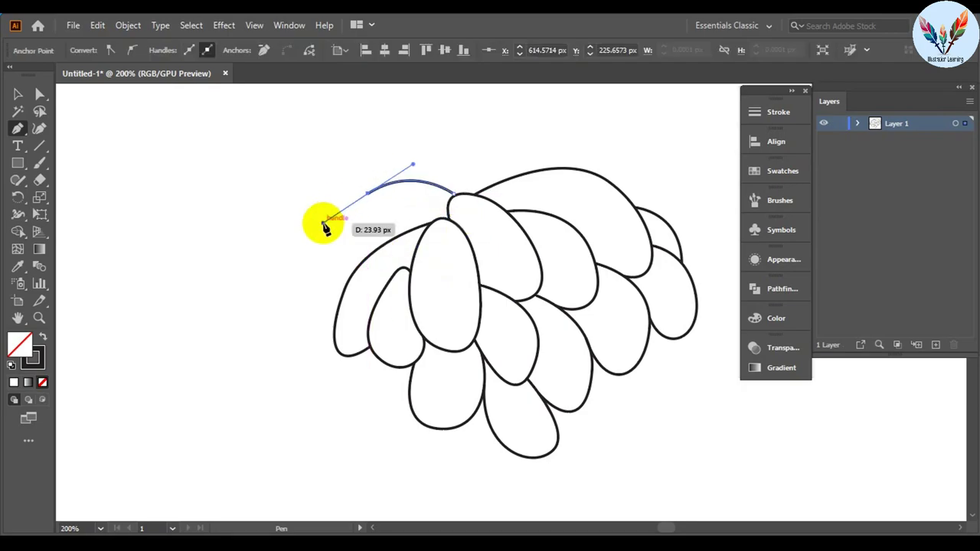
left_click(452, 172)
scroll(466, 207, "up", 2)
Draw a petal at the lower left of the cluster with the Pen tool
left_click(18, 128)
scroll(396, 349, "down", 2)
scroll(396, 348, "left", 1)
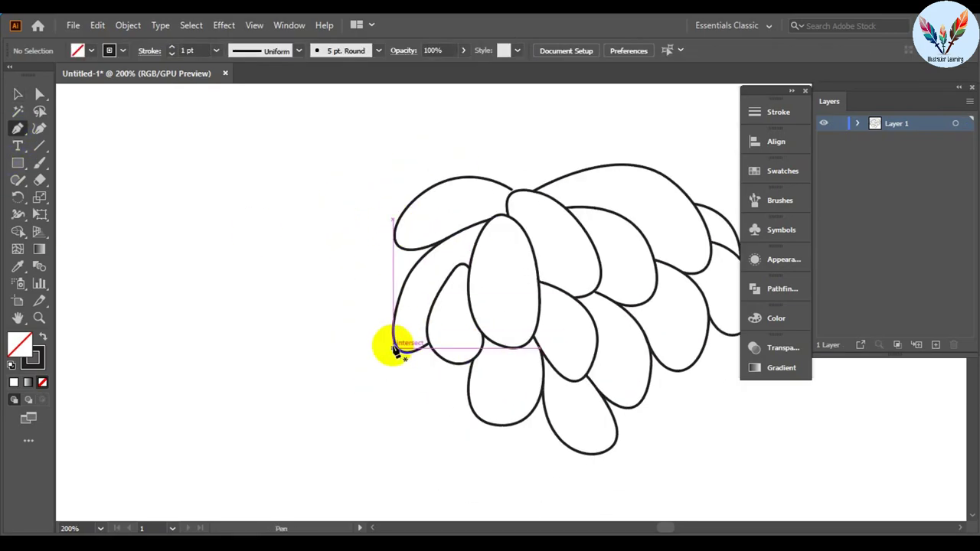
left_click_drag(304, 337, 318, 236)
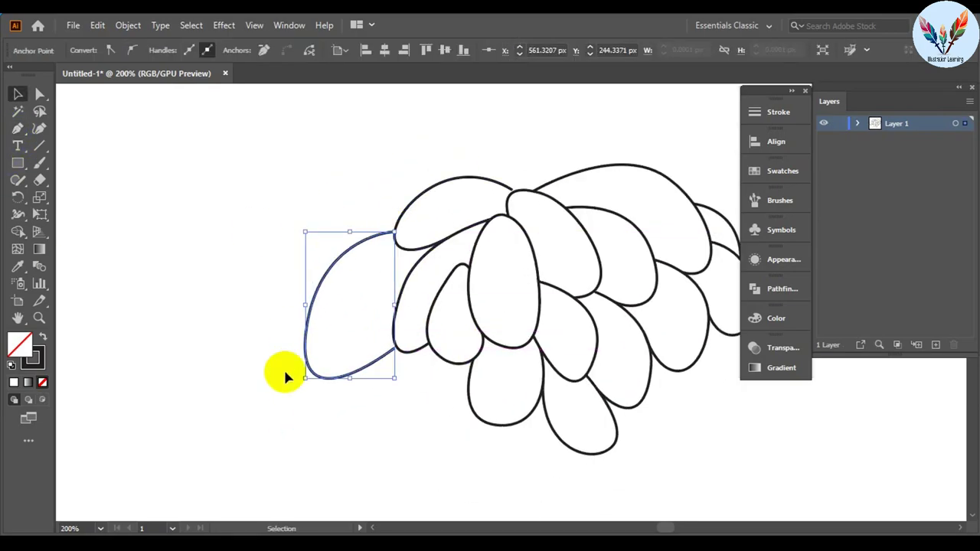
left_click(283, 375)
scroll(324, 339, "up", 1)
scroll(324, 339, "left", 1)
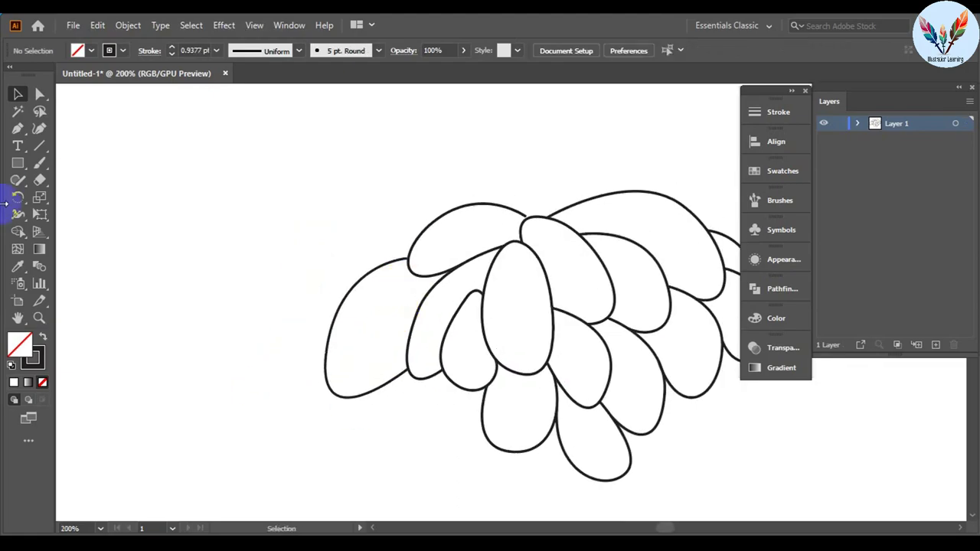
Draw a closed petal with a rounded tip at the upper left
left_click(360, 280)
left_click_drag(312, 255, 320, 197)
left_click(529, 229)
key("v")
left_click(203, 274)
scroll(203, 274, "up", 2)
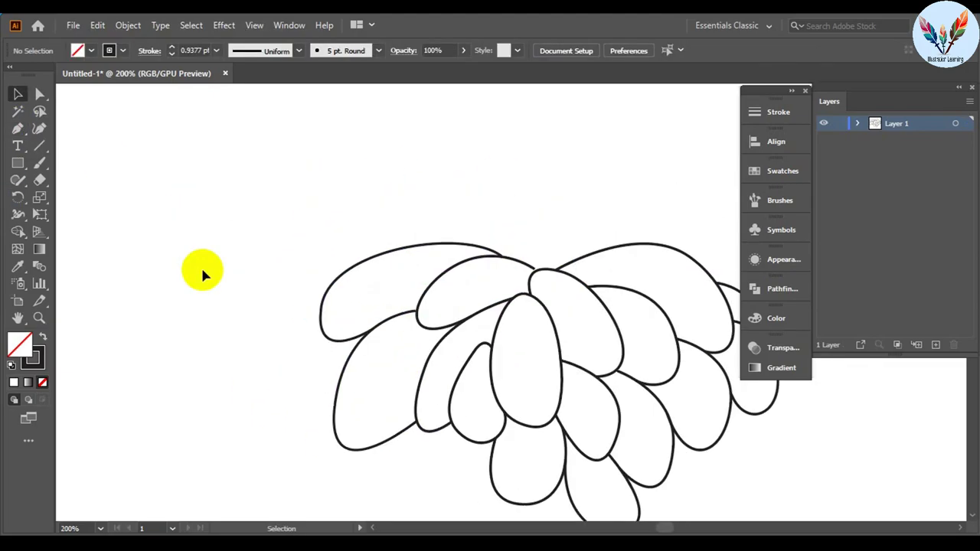
scroll(201, 268, "down", 3)
Draw a closed petal below the left petals
key("p")
left_click(330, 254)
left_click_drag(331, 312, 382, 337)
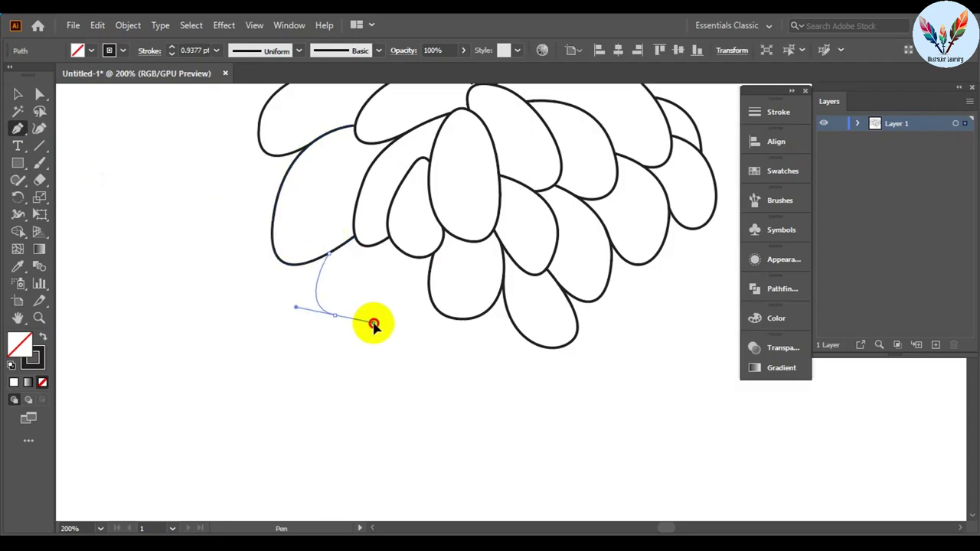
left_click(403, 206)
left_click(381, 401, "ctrl")
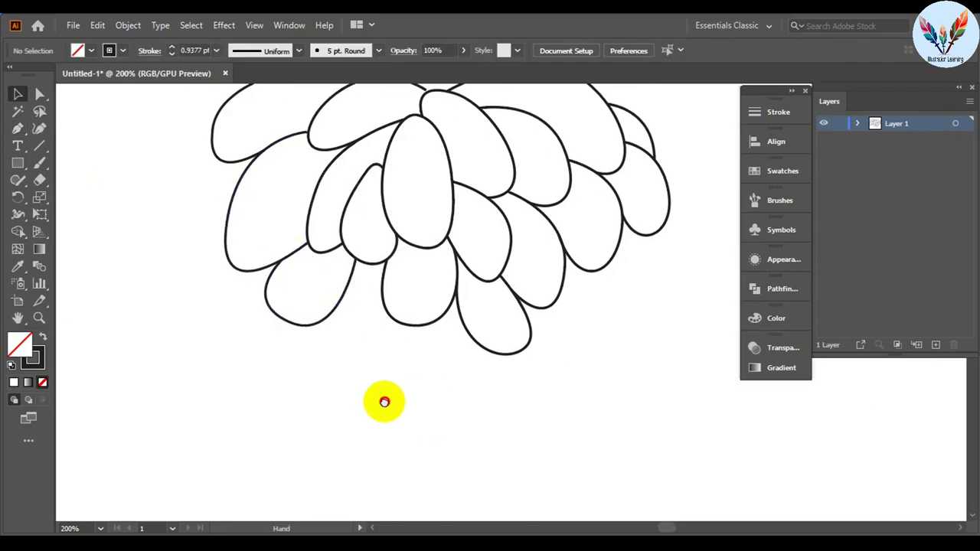
Add a petal at the flower's bottom
scroll(381, 401, "down", 2)
left_click(327, 265)
left_click_drag(350, 336, 406, 355)
left_click(401, 229)
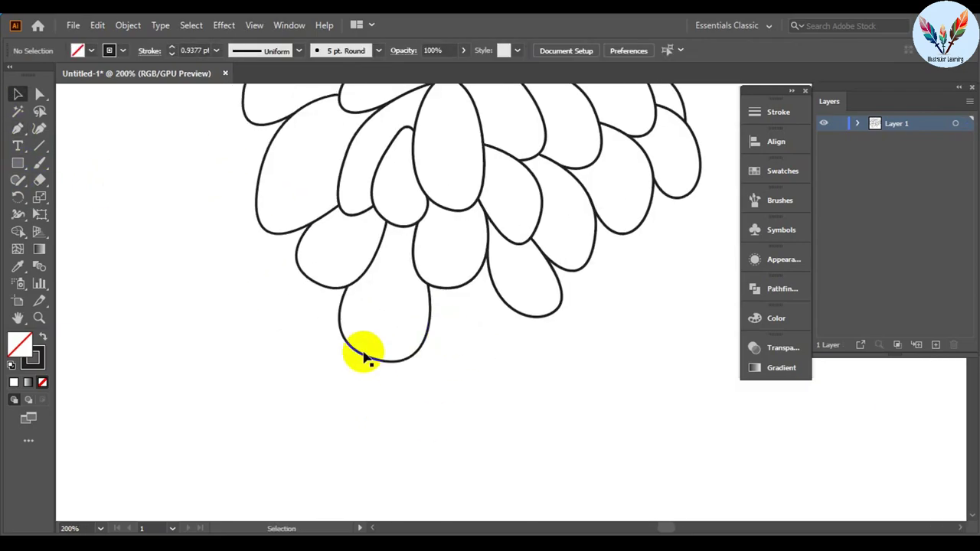
scroll(525, 392, "up", 3)
Lengthen the new petal's curve handle with Direct Selection, then fit the view
key("a")
left_click(525, 392)
mouse_move(442, 358)
left_mouse_down()
mouse_move(416, 350)
mouse_move(511, 331)
mouse_move(495, 381)
left_mouse_up()
key("ctrl+0")
left_click(534, 365)
Start new petals at the flower's bottom and lower right
key("p")
scroll(534, 364, "up", 3)
left_click(384, 270)
left_click(523, 333)
scroll(523, 334, "right", 2)
Draw and close another petal at the lower right
key("p")
left_click(483, 230)
left_click_drag(482, 229, 444, 306)
key("v")
left_click(546, 354)
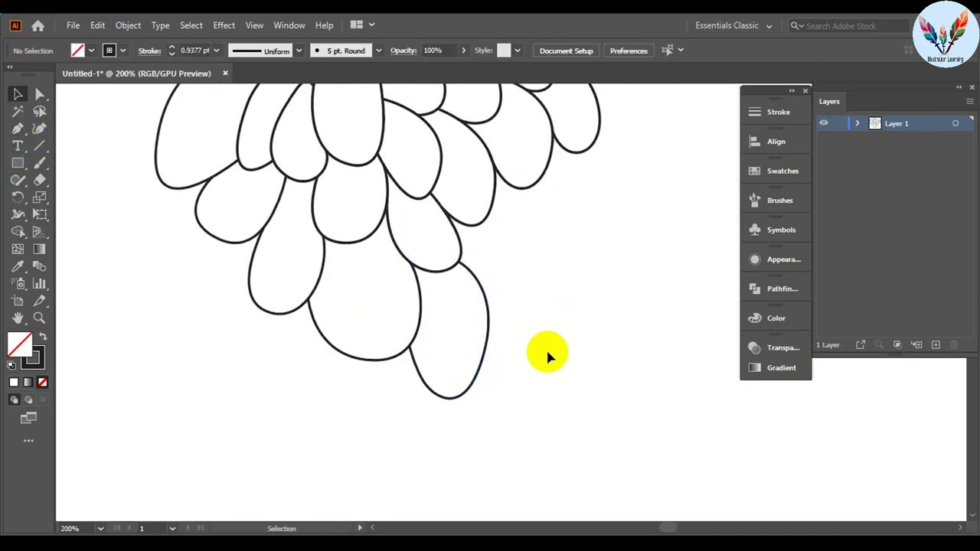
Draw a petal from the right petal's edge with a rounded bottom at lower right
key("a")
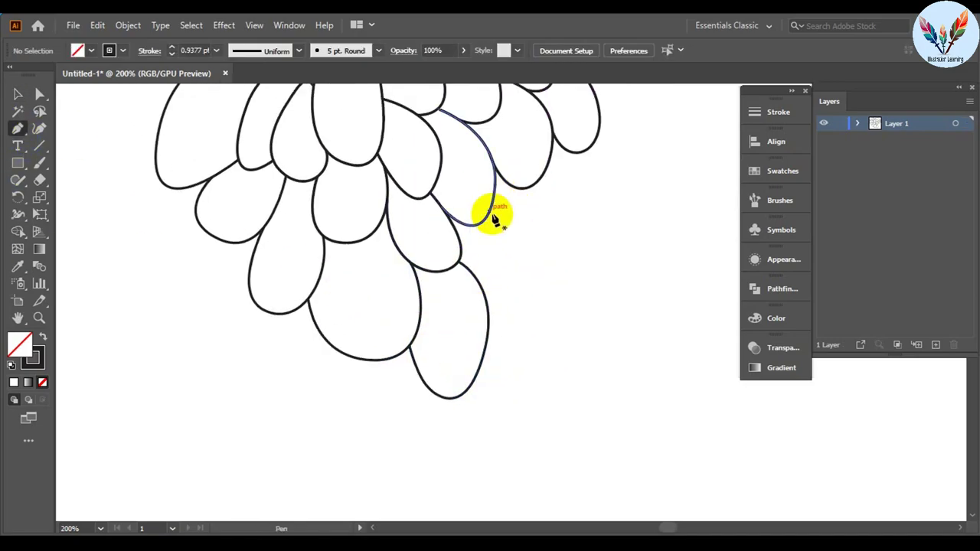
left_click(460, 265)
scroll(543, 328, "up", 2)
left_click(457, 312)
left_click_drag(527, 338, 573, 289)
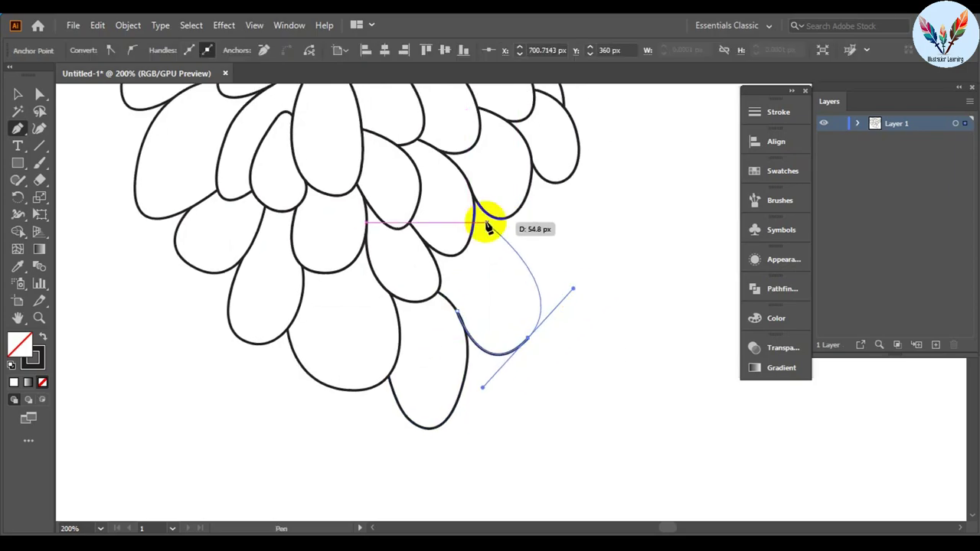
left_click(475, 201)
key("v")
Smooth the new right petal's curve with the Direct Selection tool
scroll(541, 339, "down", 3)
scroll(476, 332, "up", 1)
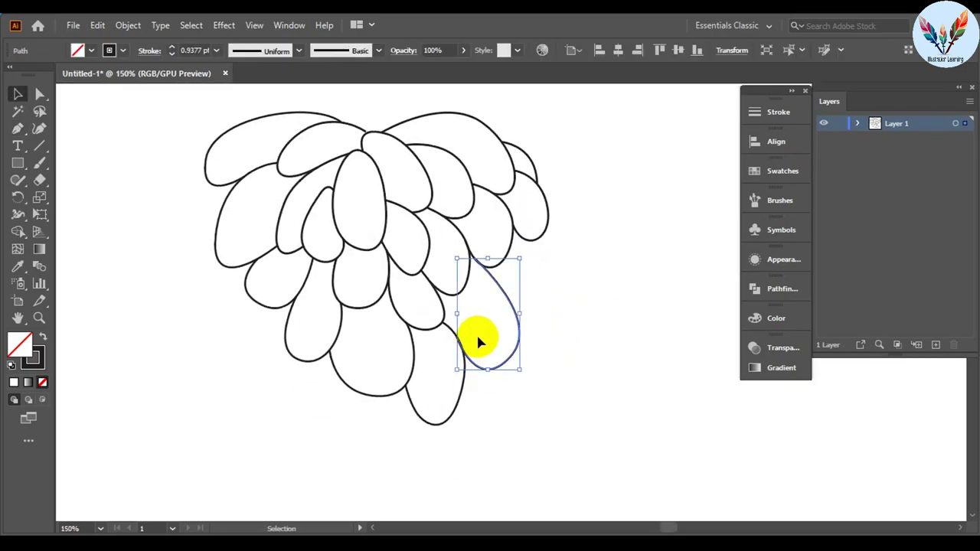
scroll(527, 169, "up", 4)
key("a")
scroll(525, 167, "down", 4)
left_click_drag(619, 393, 628, 405)
scroll(628, 405, "up", 2)
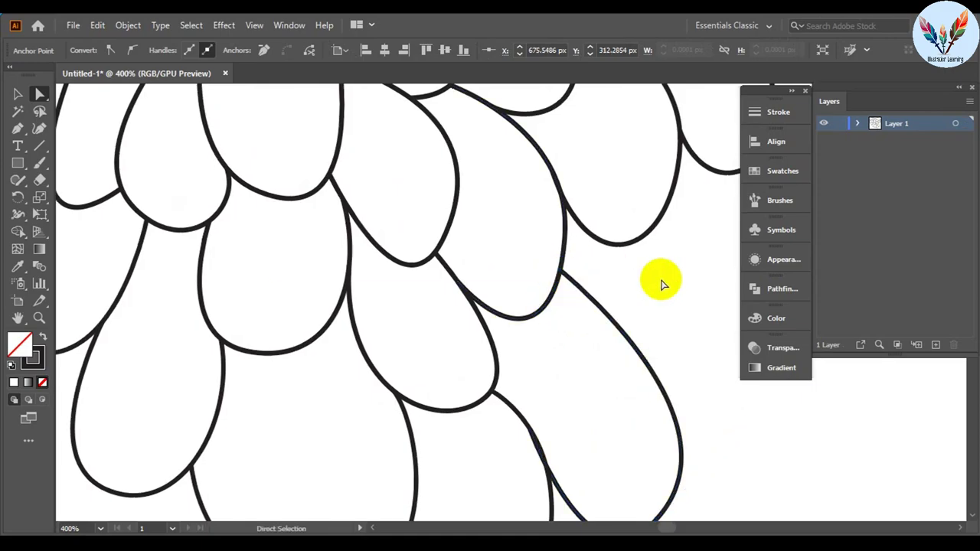
scroll(661, 280, "down", 2)
left_click(597, 303)
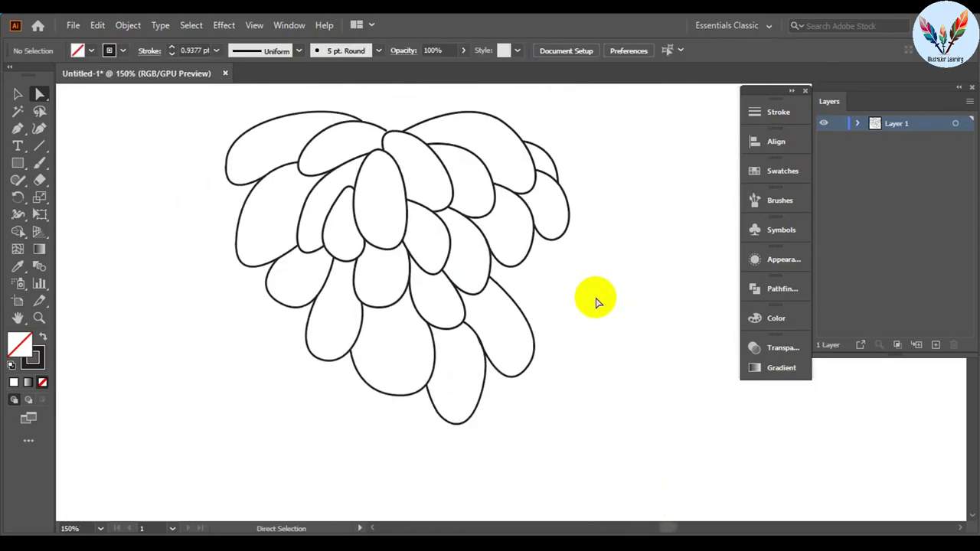
Draw a rounded petal outline with the Pen tool on the flower's lower right
left_click(18, 129)
scroll(543, 219, "up", 2)
left_click(543, 219)
left_click_drag(528, 369, 503, 389)
left_click_drag(460, 306, 460, 328)
key("v")
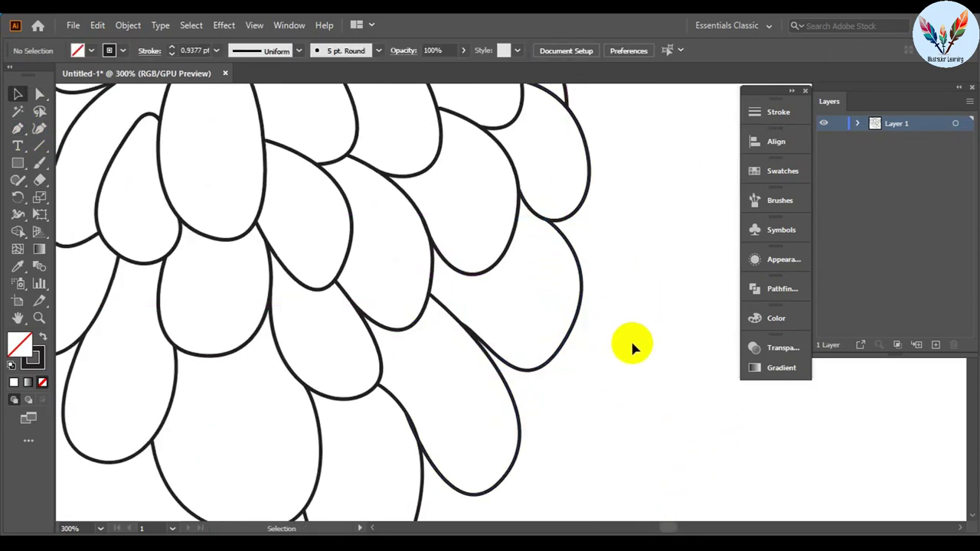
Draw a second curved petal along the right petal's lower edge
scroll(631, 339, "down", 3)
scroll(622, 279, "up", 1)
key("p")
left_click(536, 231)
left_click_drag(545, 359, 502, 436)
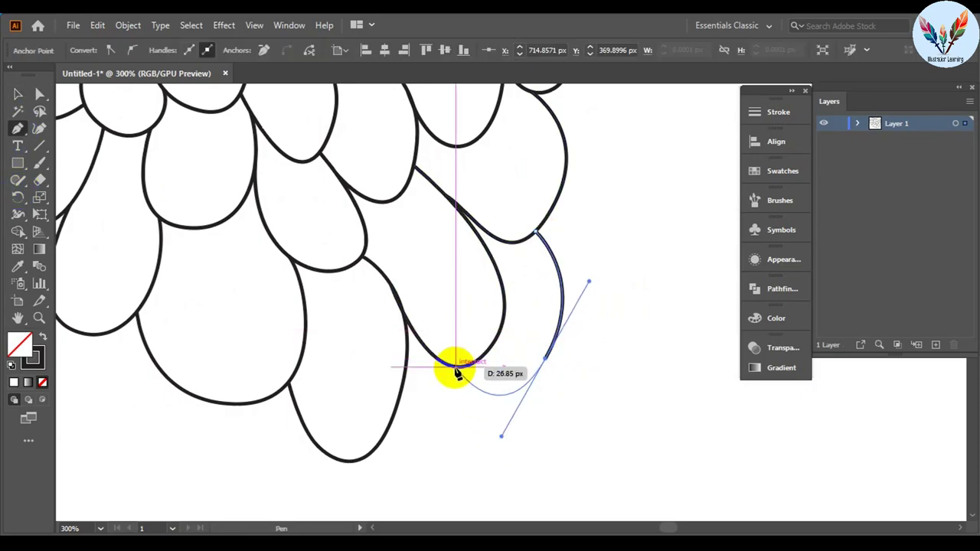
left_click_drag(375, 282, 377, 284)
scroll(536, 306, "down", 2)
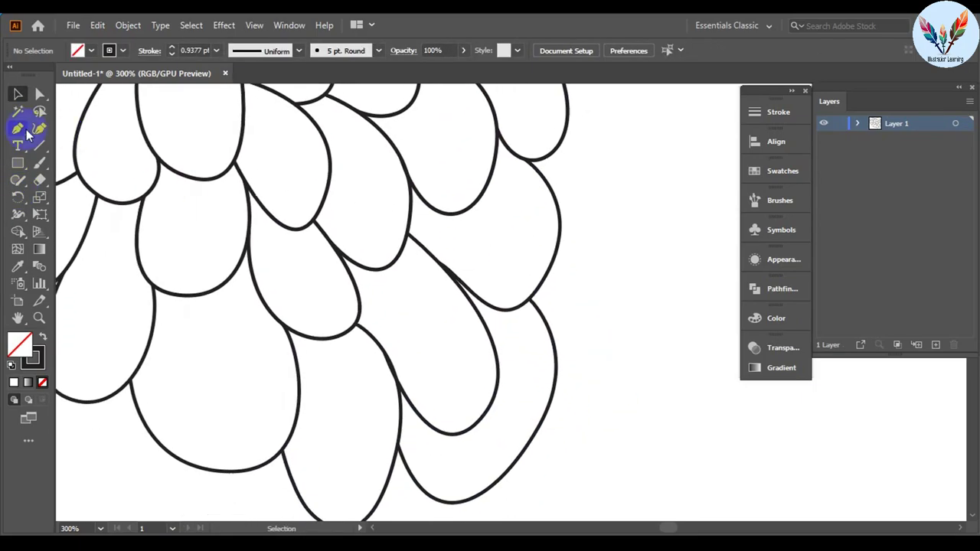
left_click_drag(525, 437, 499, 501)
scroll(613, 350, "down", 2)
key("v")
Draw a closed petal with a rounded tip at the flower's bottom
scroll(586, 382, "up", 2)
key("p")
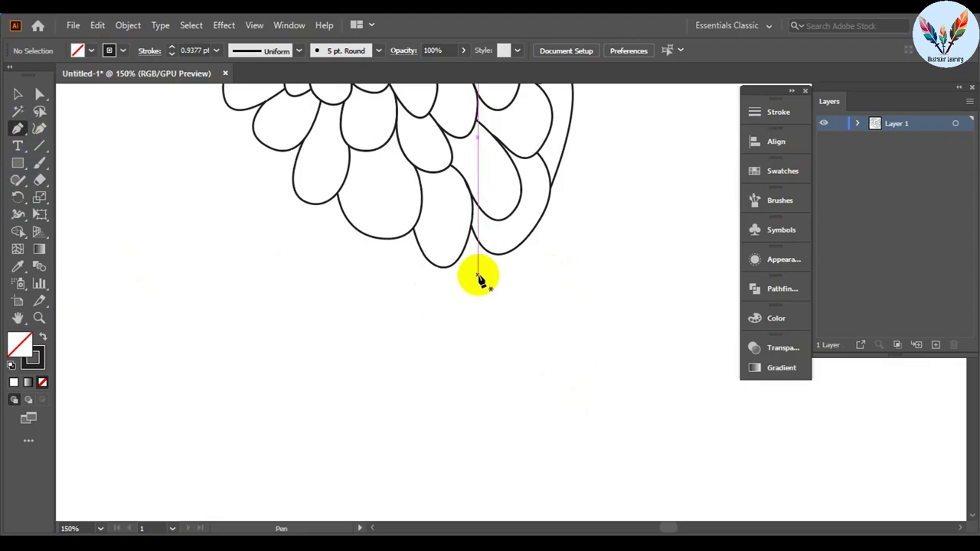
left_click(537, 284)
left_click_drag(449, 360, 464, 284)
left_click(536, 285)
key("v")
Select an anchor on the right petal to inspect it, then clear the selection
scroll(612, 381, "down", 1)
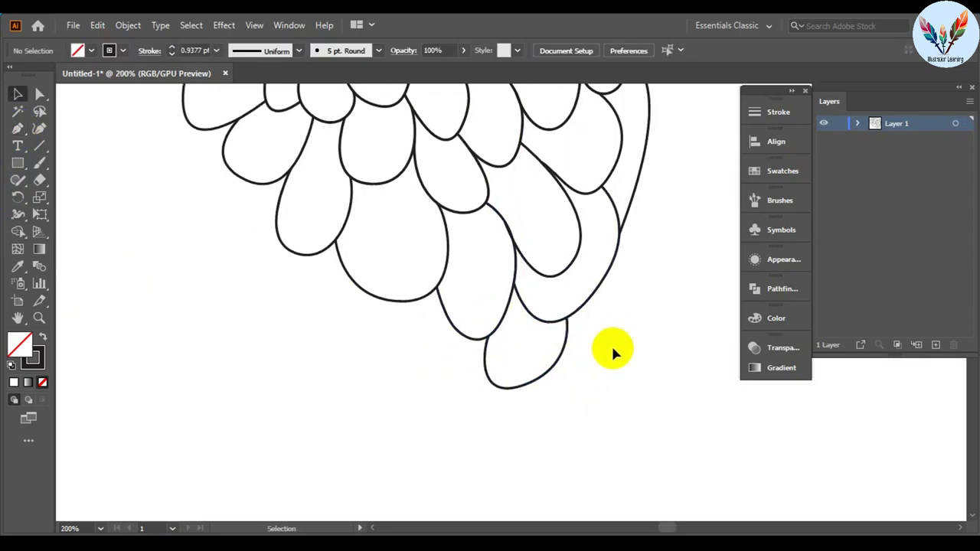
scroll(611, 350, "down", 1)
left_click(548, 325)
scroll(575, 352, "up", 2)
scroll(606, 373, "down", 2)
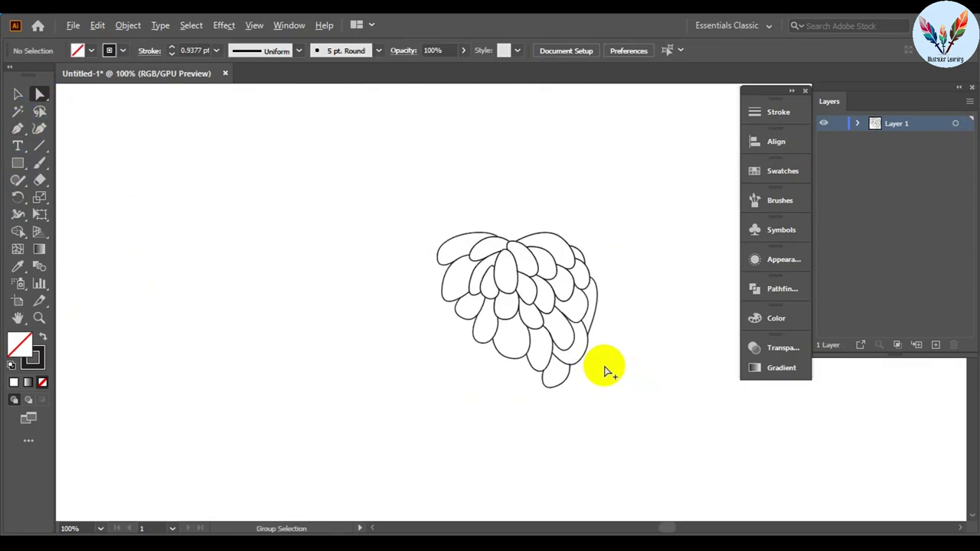
scroll(580, 317, "up", 2)
left_click(606, 255)
scroll(605, 256, "down", 3)
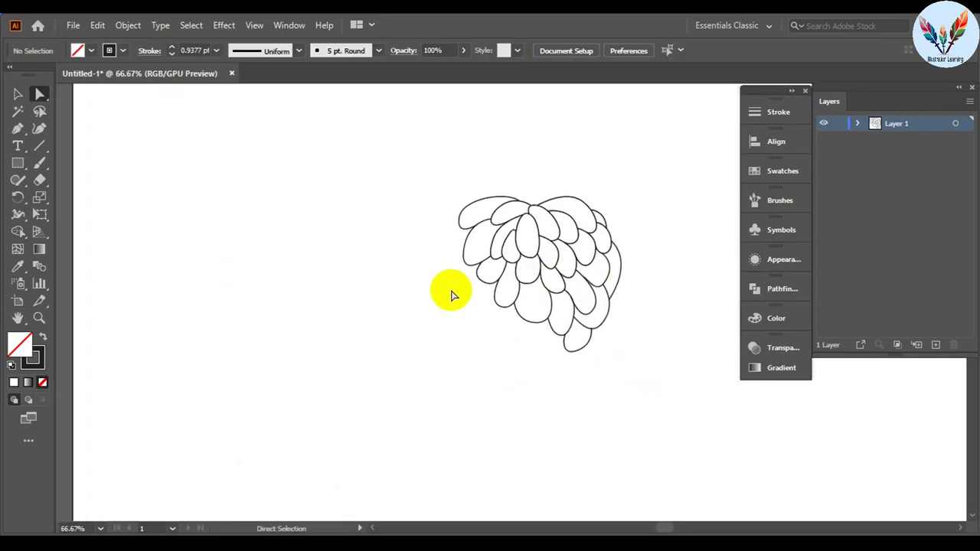
scroll(468, 344, "up", 2)
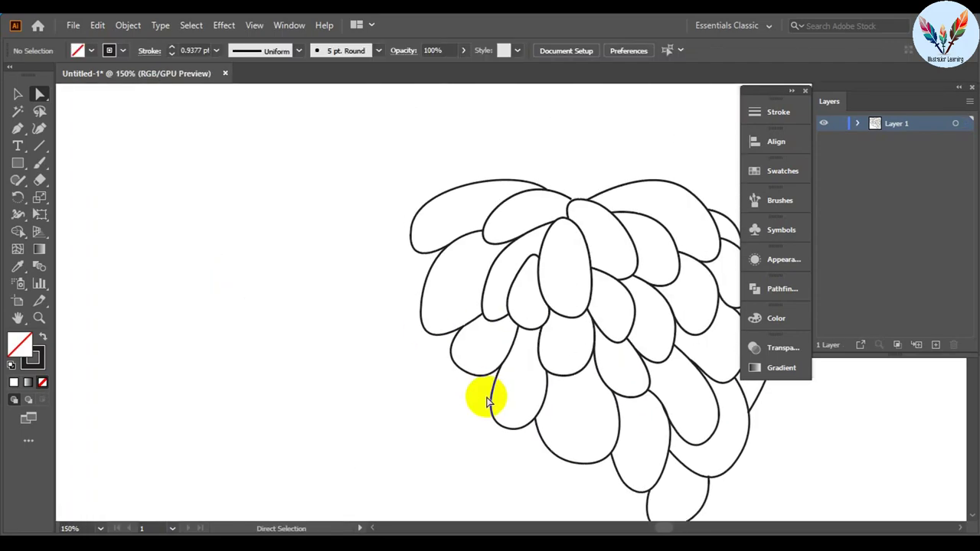
Draw a closed petal curving down from the left petal's edge
left_click(411, 247)
left_click_drag(369, 344, 369, 426)
left_click(427, 329)
left_click(309, 354, "ctrl")
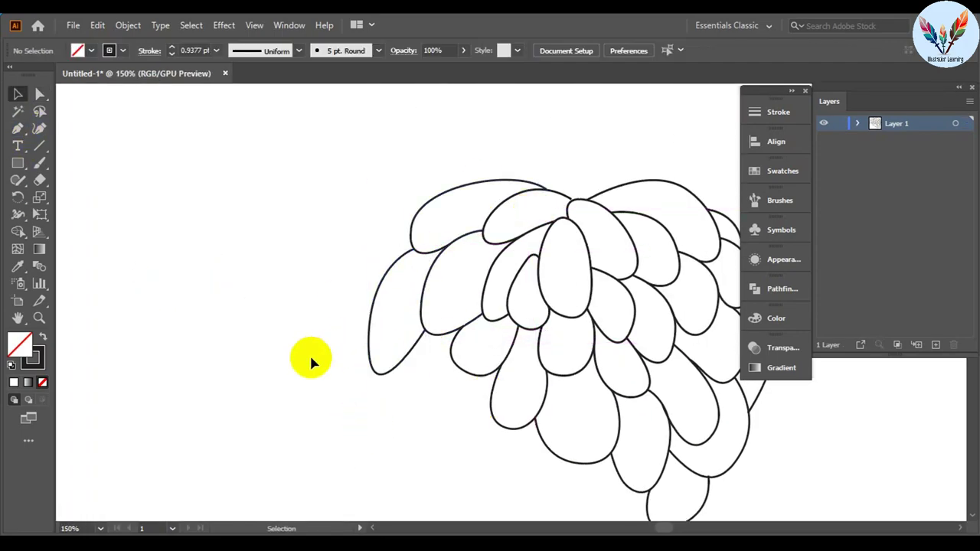
Draw a large upper-left petal, then begin a new lower-left petal outline
left_click(431, 221)
left_click_drag(341, 245, 344, 344)
left_click(376, 306)
left_click(320, 403, "ctrl")
scroll(360, 345, "down", 2)
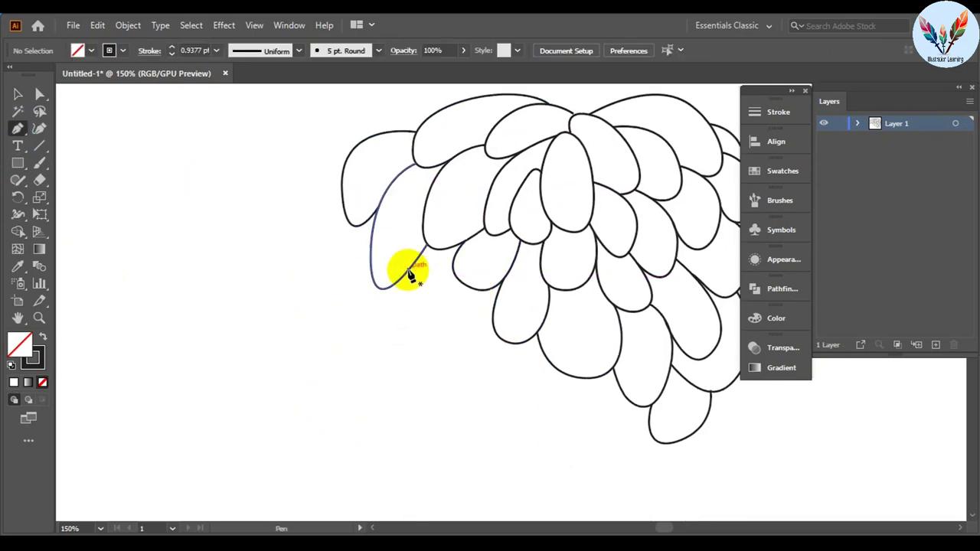
left_click_drag(410, 342, 445, 372)
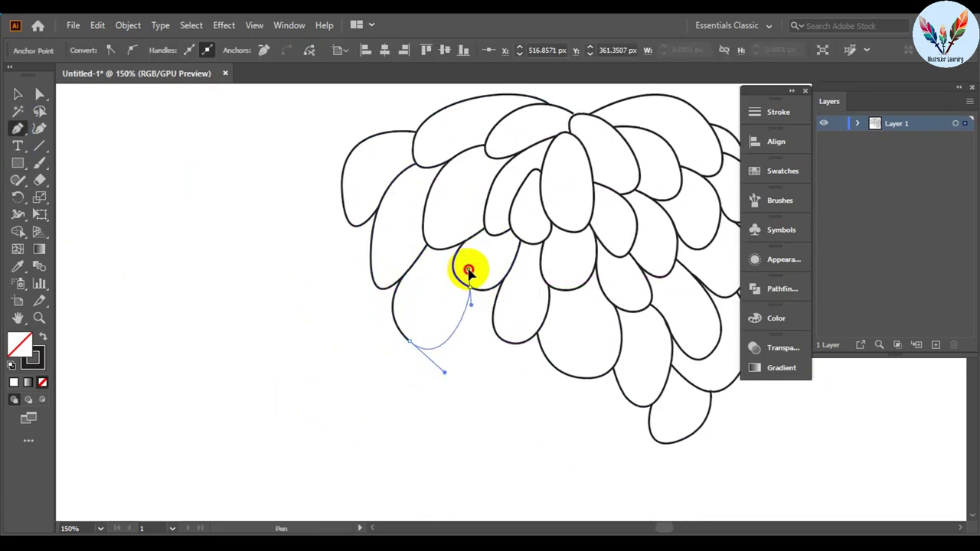
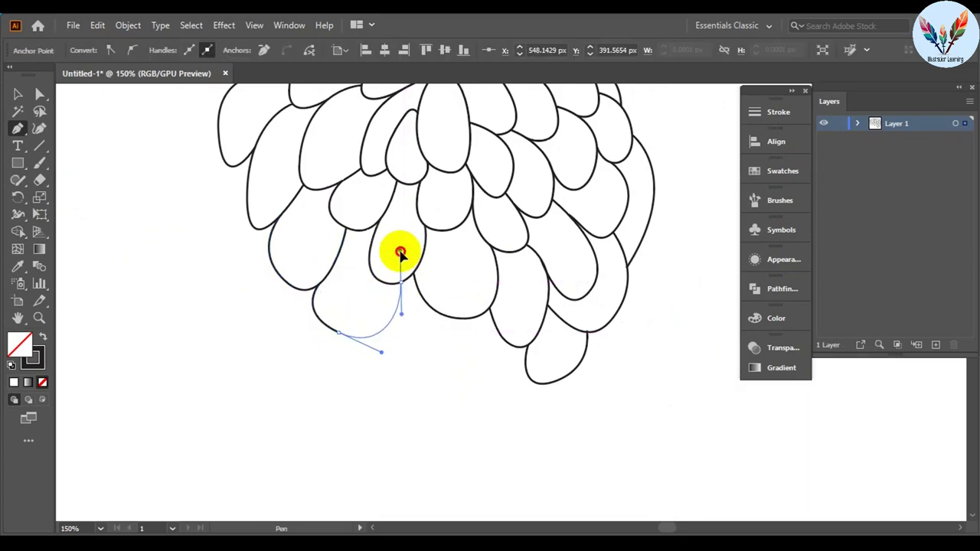
Close the left scale outline, then draw a rounded scale below it ending on the upper scale's edge
left_click(400, 252)
left_click(418, 389, "ctrl")
scroll(423, 331, "down", 2)
left_click(334, 225)
mouse_move(349, 296)
left_mouse_down()
mouse_move(395, 310)
mouse_move(345, 329)
left_mouse_up()
left_click(373, 212)
left_click(383, 319, "ctrl")
scroll(413, 310, "down", 1)
Draw another outlined scale in the bottom row
left_click(430, 251)
left_click(360, 244)
left_click(476, 373, "ctrl")
scroll(421, 321, "down", 1)
Draw a curved scale below the cluster that ends on the upper scale
left_click(351, 285)
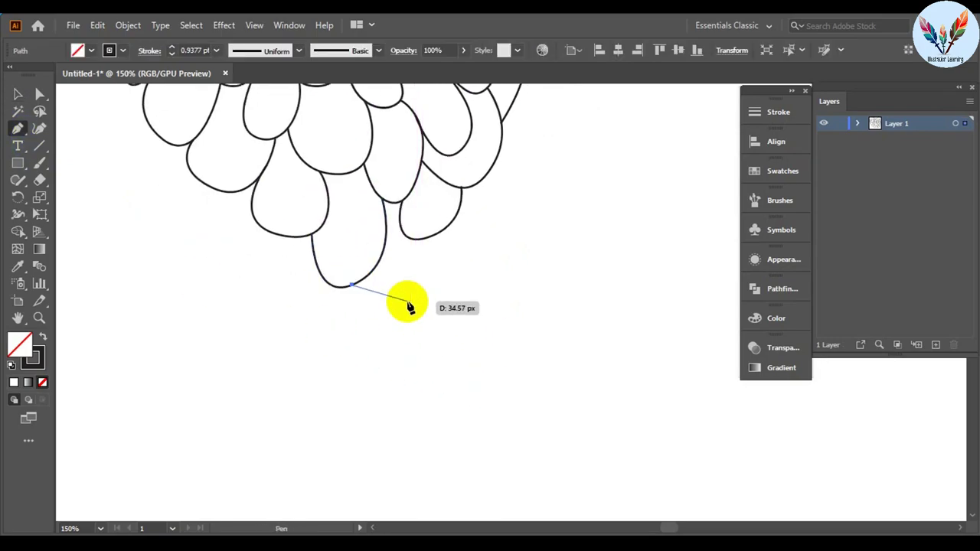
left_click_drag(398, 302, 449, 219)
scroll(448, 221, "up", 1)
left_click(444, 231)
left_click(530, 319, "ctrl")
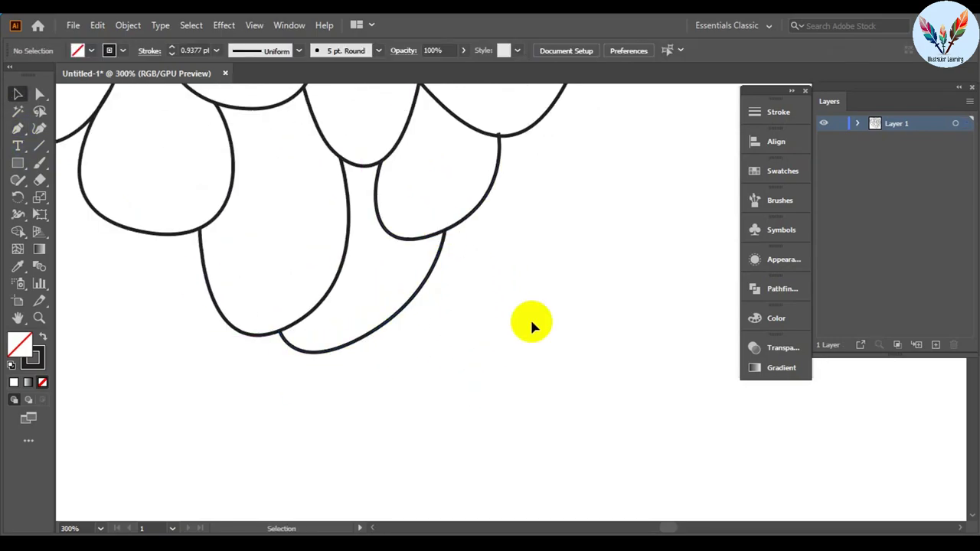
scroll(530, 317, "down", 4)
scroll(347, 298, "up", 2)
Draw a rounded scale at the left edge, finishing on the neighbouring outline
key("p")
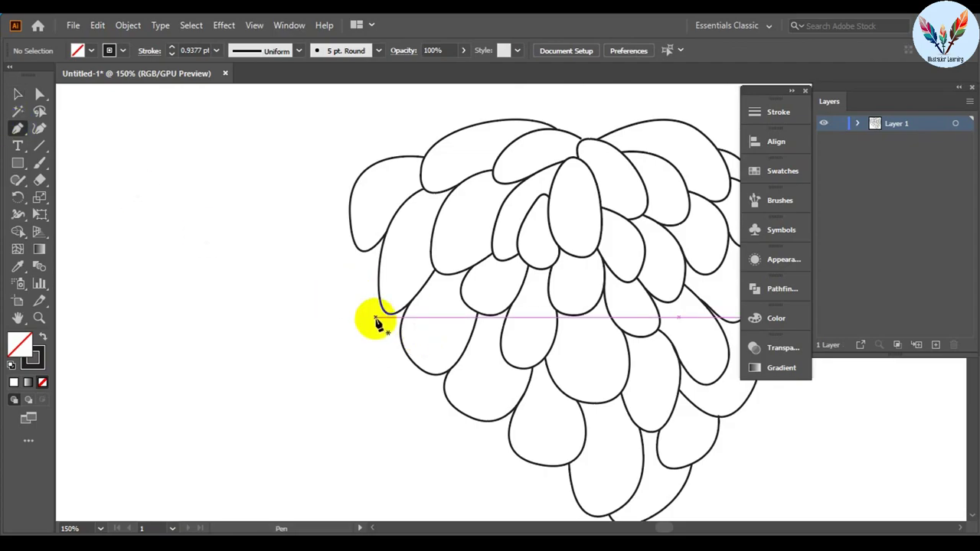
left_click(372, 317)
scroll(355, 284, "up", 1)
left_click_drag(320, 284, 345, 391)
left_click_drag(416, 350, 430, 310)
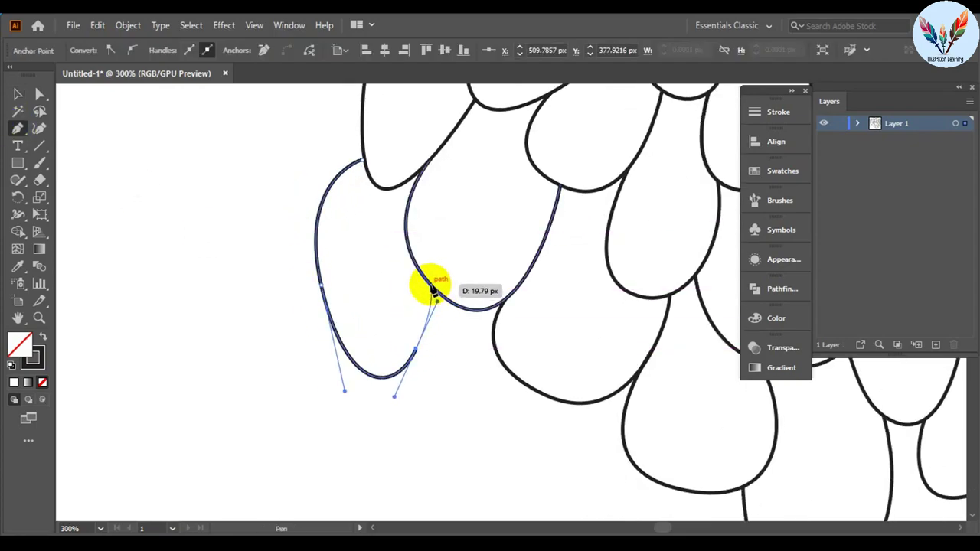
left_click(422, 384, "ctrl")
scroll(421, 383, "down", 2)
scroll(365, 306, "up", 1)
Add lower-left scales under the bottom row, ending where two scales meet
left_click(361, 270)
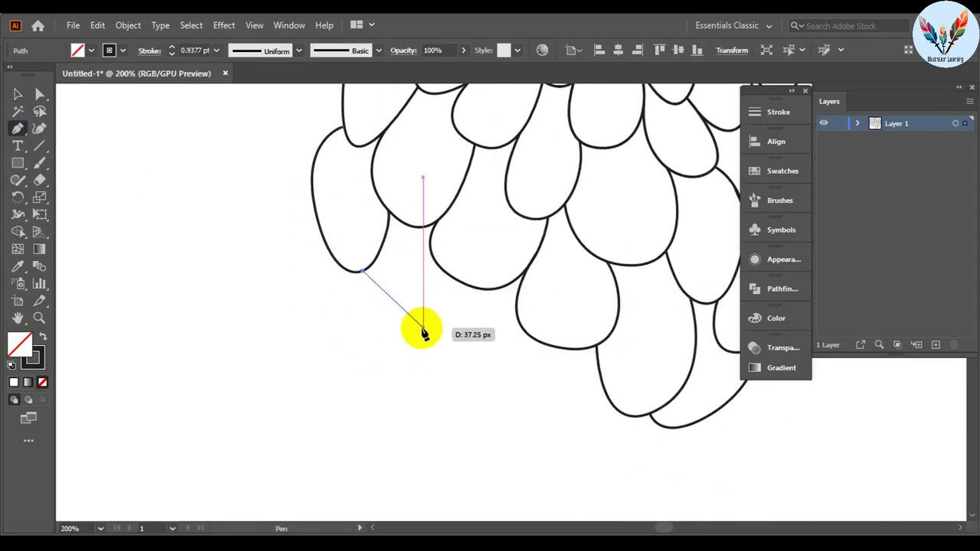
left_click(421, 262)
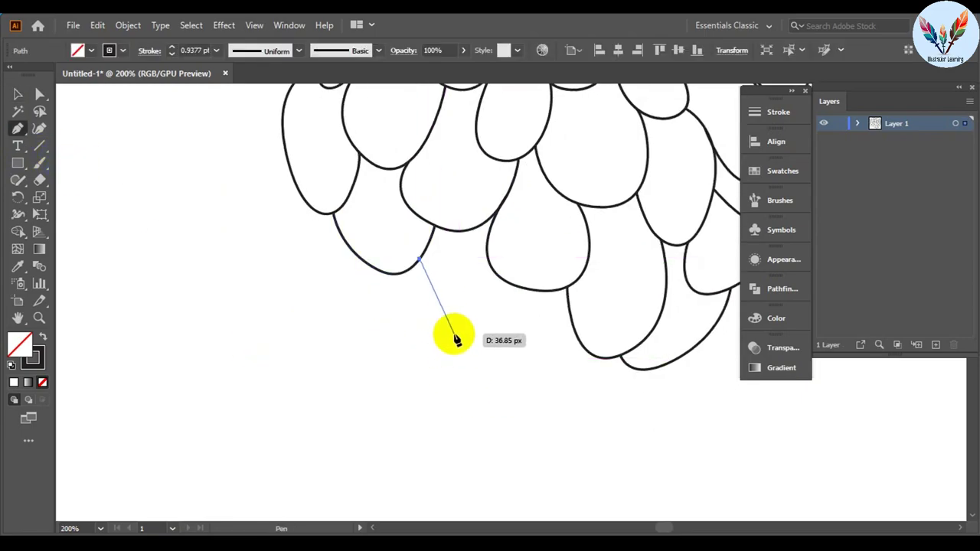
left_click_drag(445, 336, 504, 372)
left_click(440, 304)
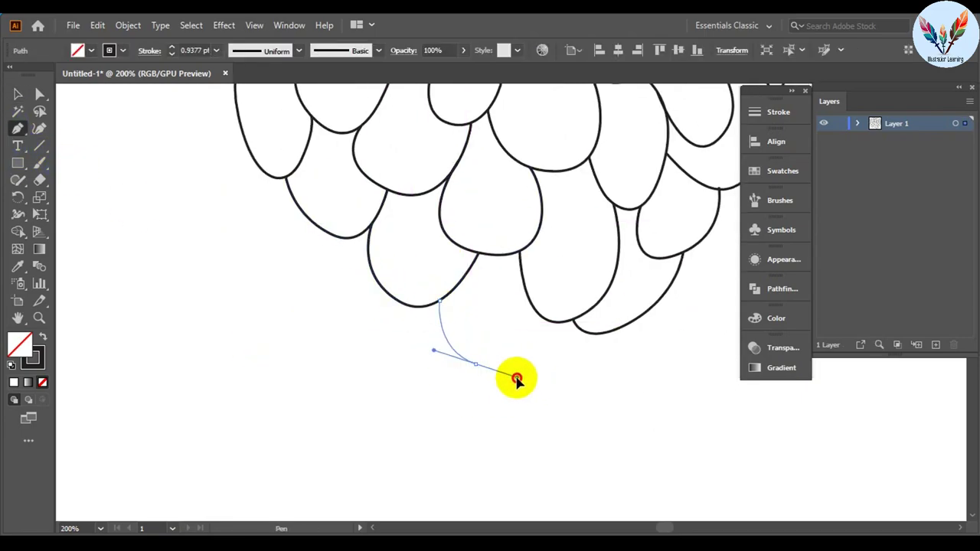
left_click(536, 314)
left_click(590, 408, "ctrl")
scroll(555, 350, "down", 2)
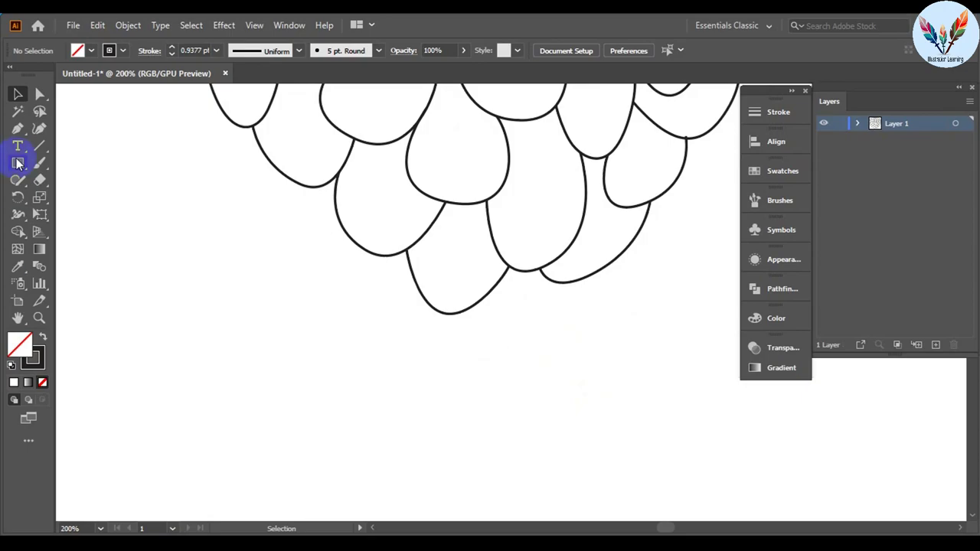
scroll(391, 363, "up", 1)
left_click_drag(392, 363, 612, 212)
scroll(612, 212, "down", 2)
Draw a rounded scale on the left side, closing it at its starting anchor
key("v")
scroll(638, 363, "down", 2)
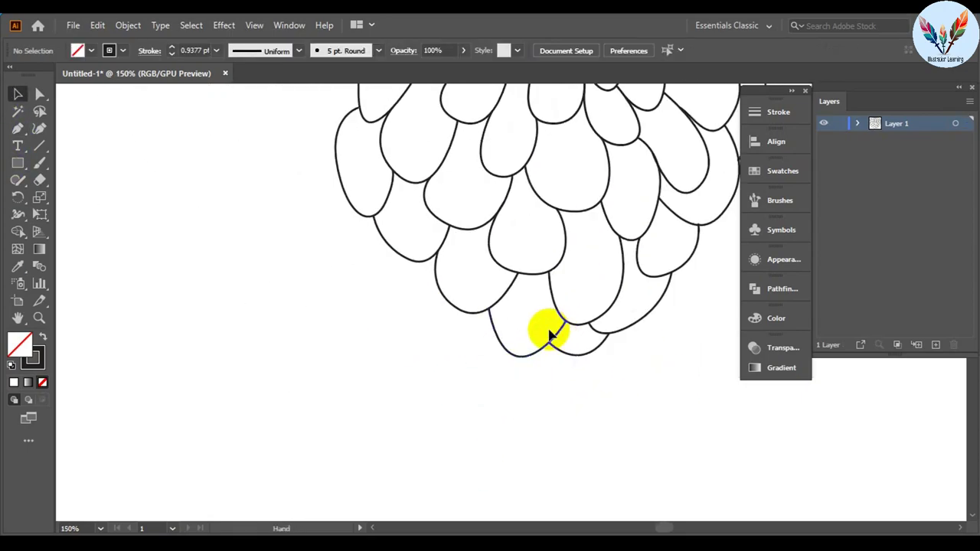
scroll(551, 329, "up", 1)
left_click(502, 348)
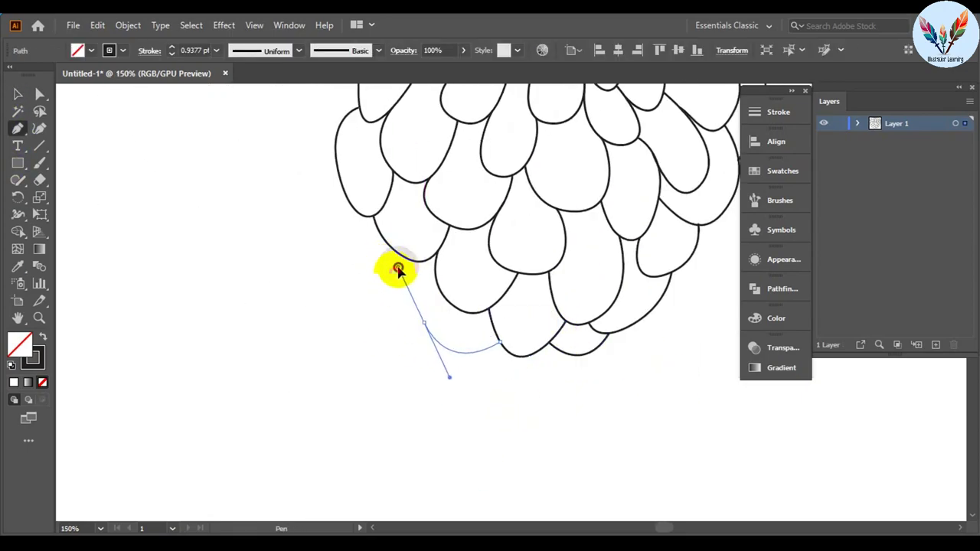
left_click_drag(422, 320, 409, 263)
scroll(409, 263, "up", 1)
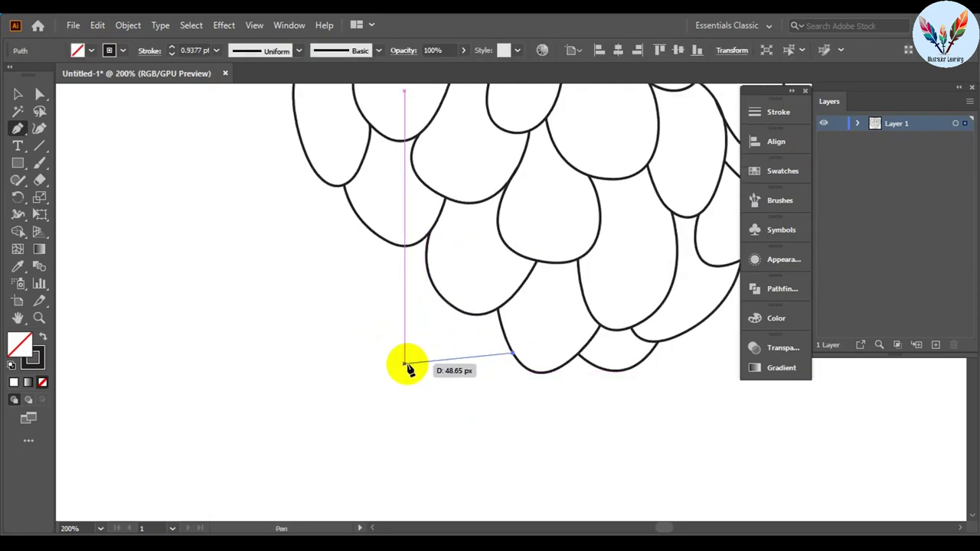
left_click(346, 192)
scroll(444, 291, "down", 2)
scroll(400, 376, "up", 3)
Draw small curved scales under the bottom row
left_click(381, 281)
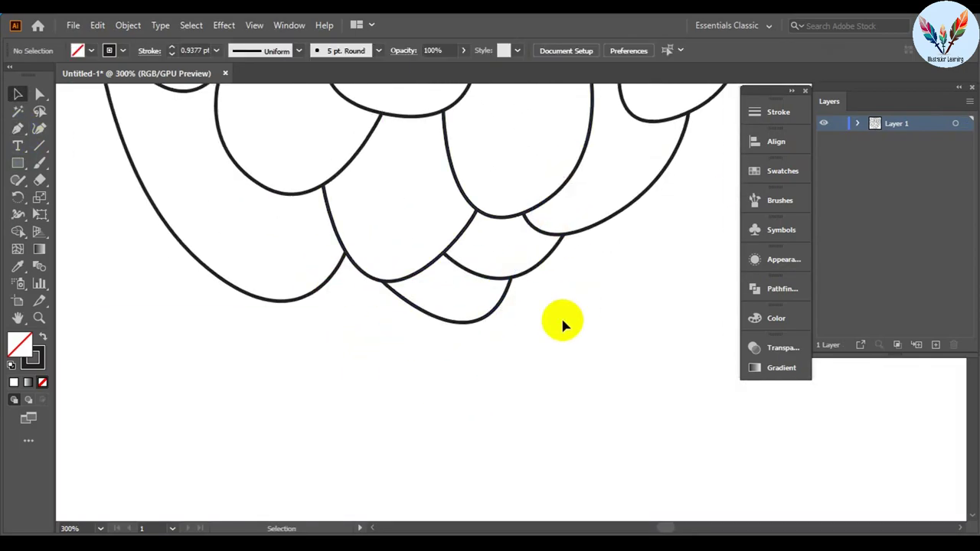
scroll(536, 360, "down", 4)
scroll(385, 376, "up", 4)
key("p")
left_click(357, 286)
left_click_drag(467, 297, 533, 178)
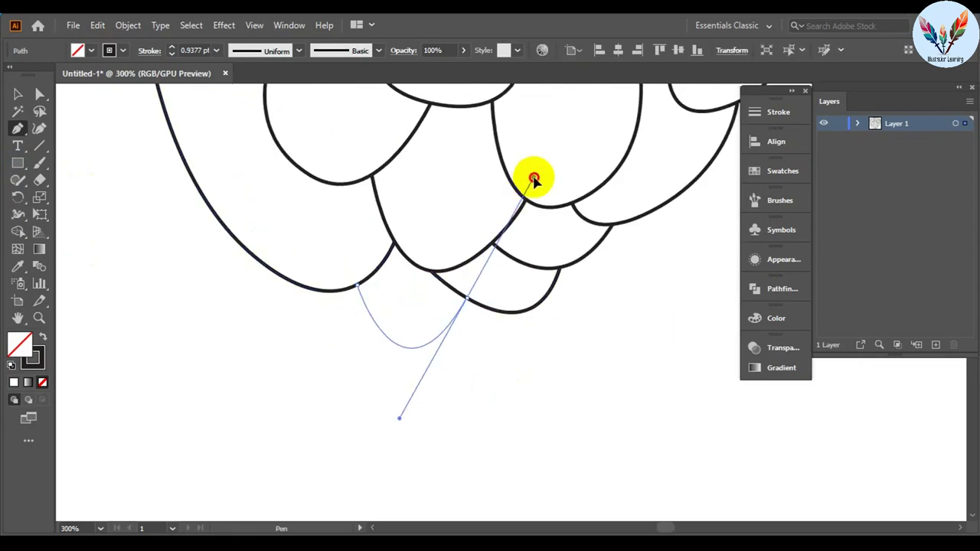
scroll(435, 348, "down", 4)
scroll(421, 306, "up", 3)
Begin a curved scale along the left edge of the cluster
left_click(353, 228)
left_click_drag(337, 309, 357, 356)
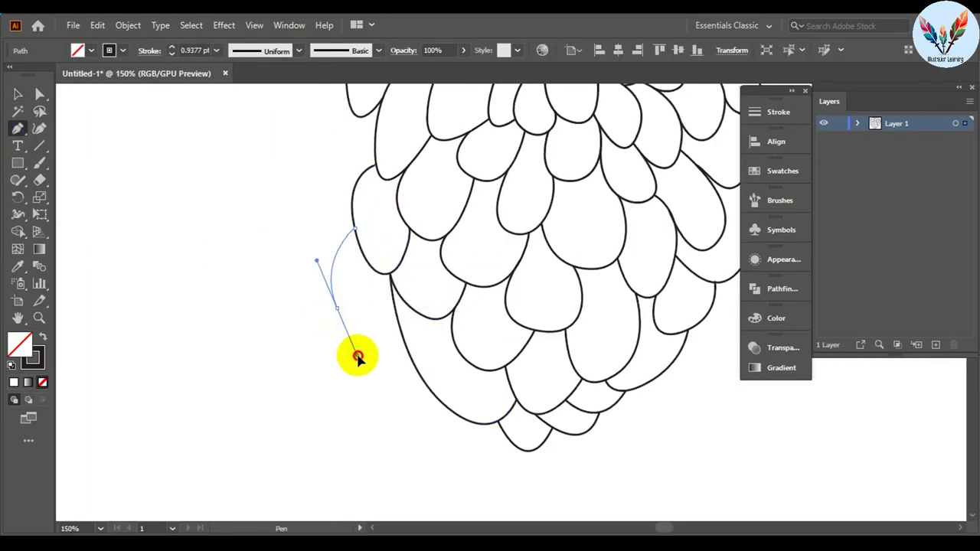
scroll(358, 356, "down", 3)
scroll(285, 457, "up", 3)
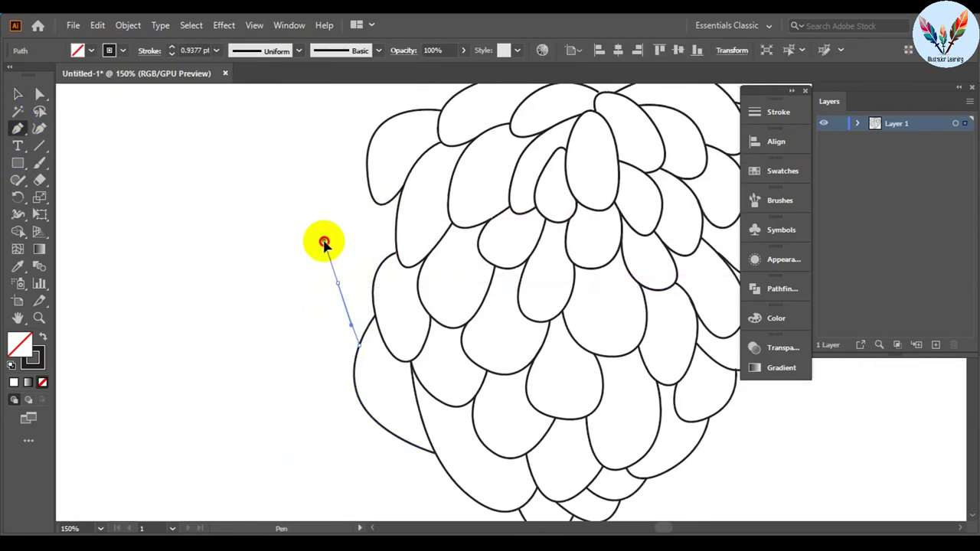
Zoom out and select the left-side scale path for anchor editing
scroll(284, 284, "down", 3)
scroll(273, 273, "up", 2)
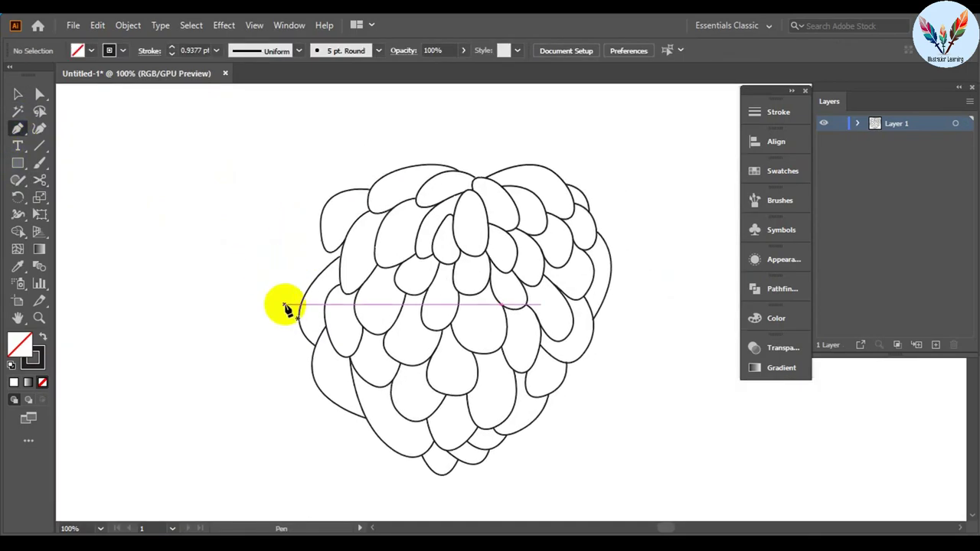
key("ctrl+minus")
left_click(352, 276)
scroll(339, 258, "up", 3)
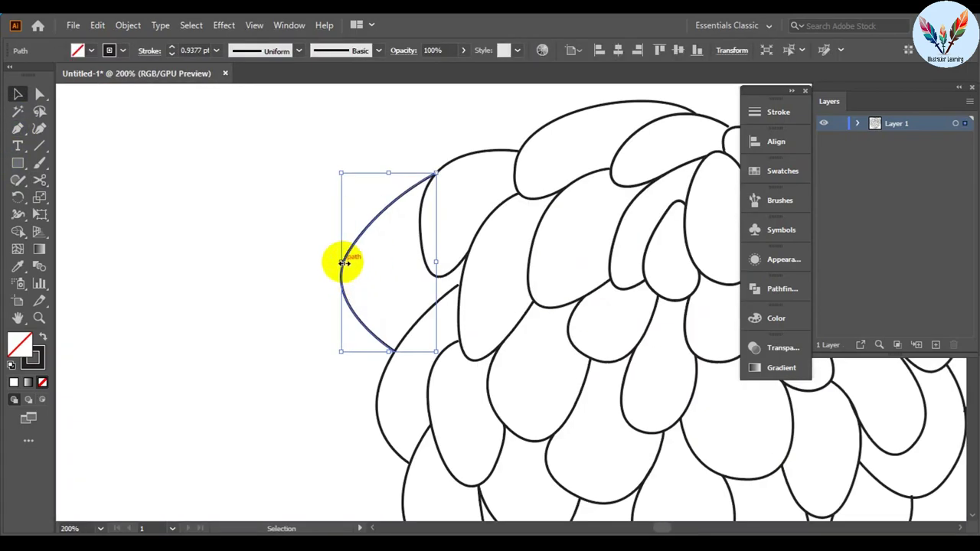
scroll(296, 278, "down", 2)
scroll(437, 409, "up", 2)
key("a")
scroll(491, 404, "down", 2)
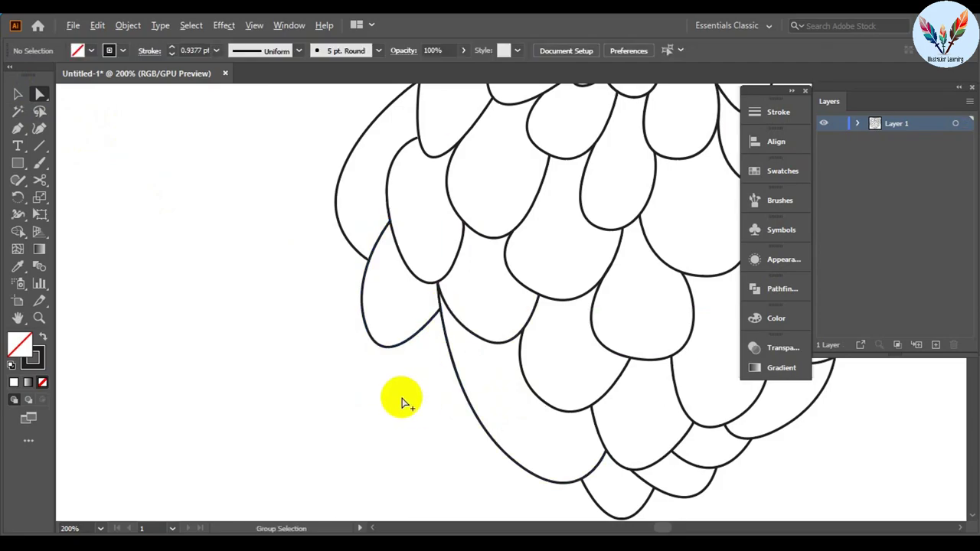
Extend the left scale path from its top end with a curved segment
key("p")
left_click(390, 277)
left_click_drag(448, 311, 448, 310)
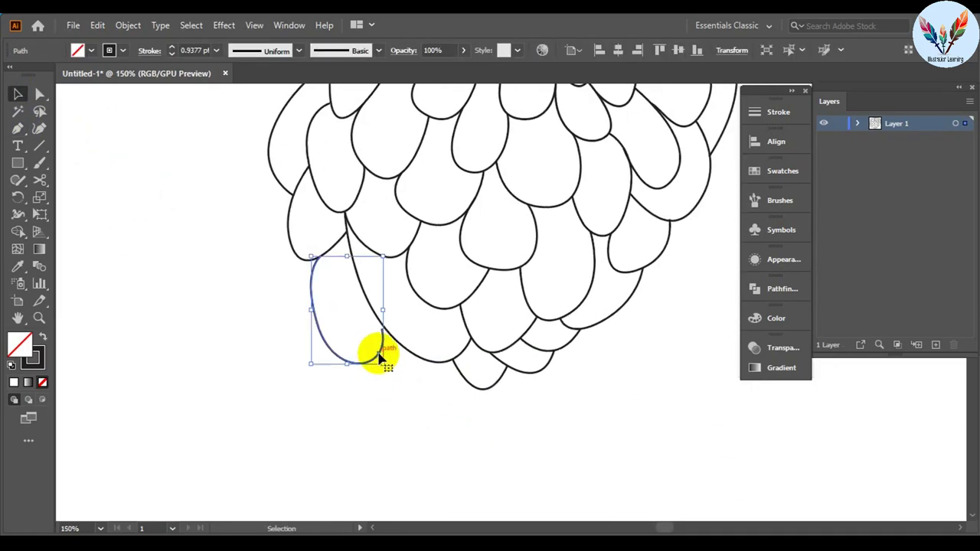
scroll(385, 350, "down", 2)
scroll(558, 306, "up", 2)
key("a")
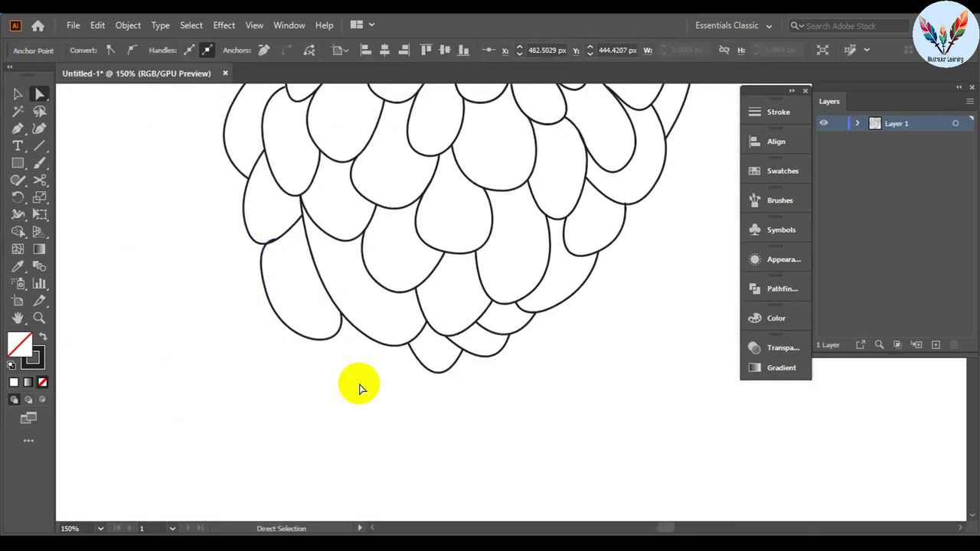
key("p")
Add a scale path at the lower left of the fruit
left_click(269, 324)
key("v")
scroll(307, 306, "down", 2)
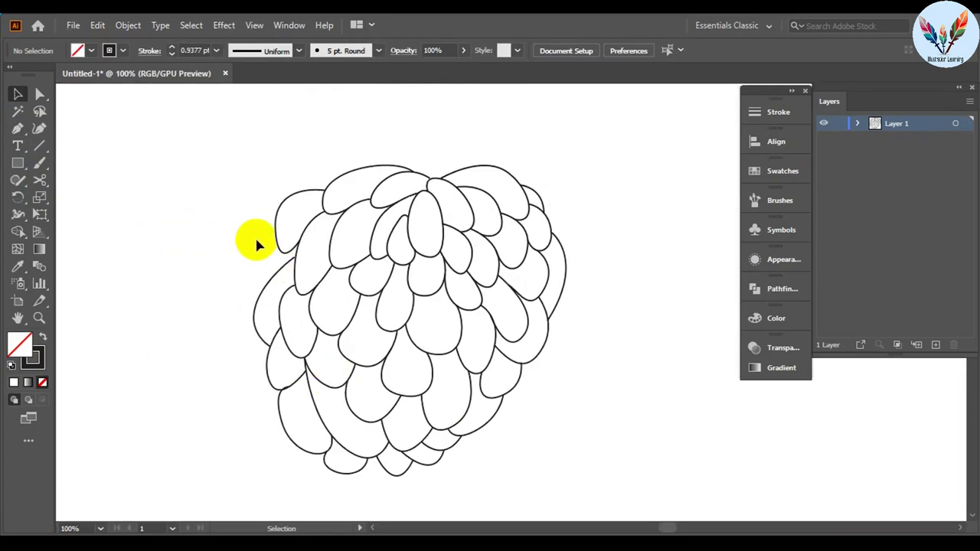
scroll(298, 260, "up", 2)
key("p")
scroll(306, 260, "up", 2)
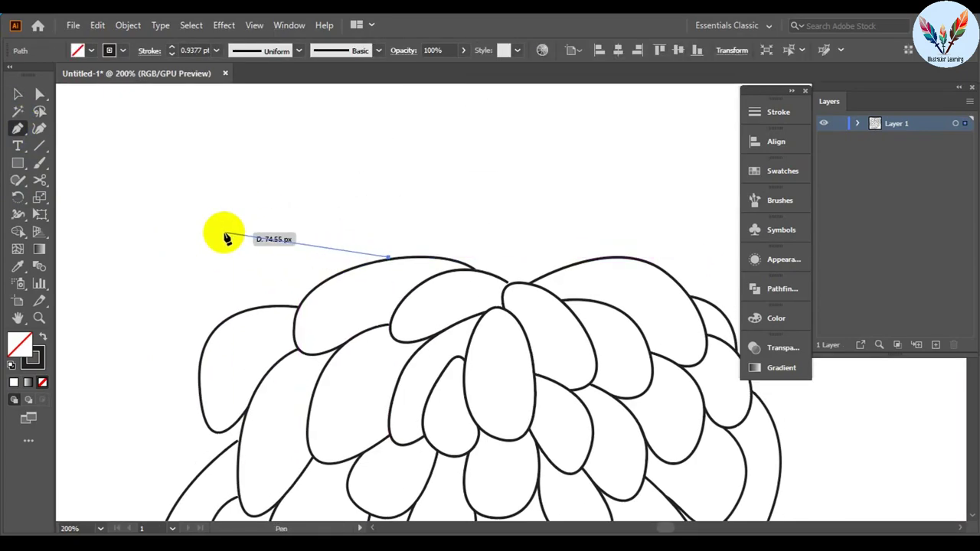
Draw a curved scale above the top left and isolate it for editing
left_click_drag(225, 238, 284, 306)
key("v")
scroll(153, 301, "down", 3)
double_click(319, 213)
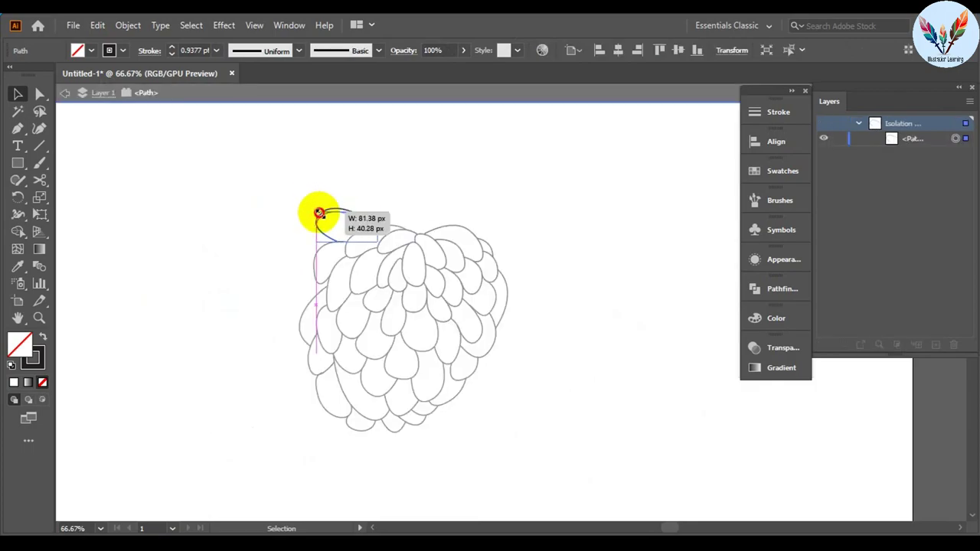
key("p")
scroll(465, 284, "up", 2)
Draw a wide curved scale along the top and pan the fruit's top into view
left_click_drag(276, 281, 299, 263)
left_click_drag(470, 252, 482, 263)
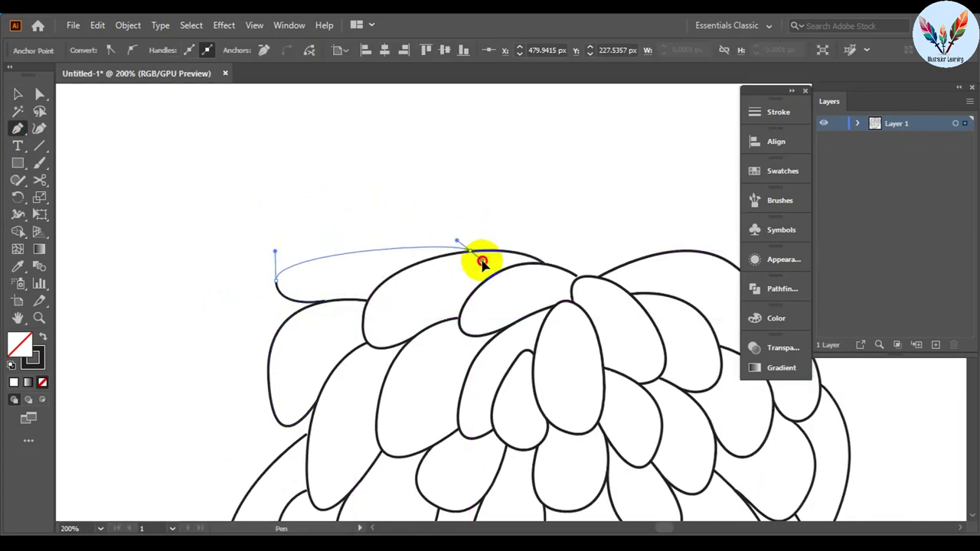
key("v")
left_click_drag(495, 196, 539, 154)
key("p")
mouse_move(350, 356)
left_mouse_down()
mouse_move(278, 342)
mouse_move(230, 410)
left_mouse_up()
scroll(483, 412, "down", 1)
Draw a curved stem shape above the fruit
scroll(520, 342, "down", 1)
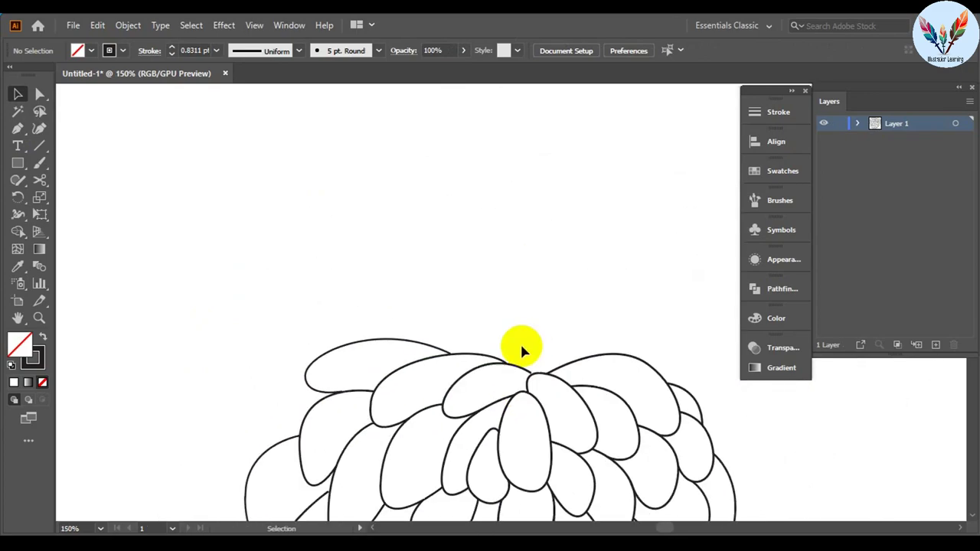
left_click(18, 128)
mouse_move(487, 354)
left_mouse_down()
mouse_move(485, 245)
mouse_move(527, 242)
left_mouse_up()
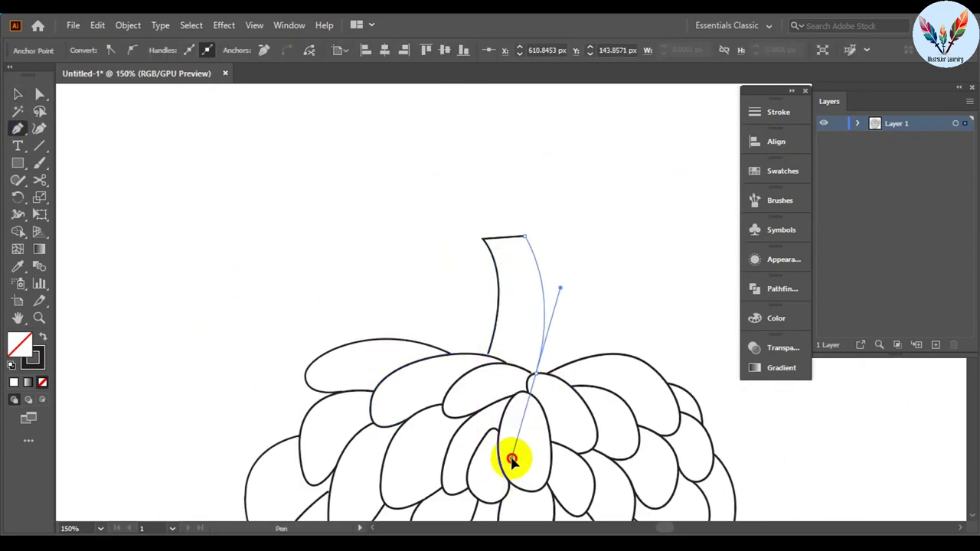
left_click(539, 372)
left_click(17, 94)
left_click(131, 137)
scroll(132, 137, "up", 2)
Draw a rounded scale arc beside the stem, ending on the neighbouring scale edge
left_click(17, 128)
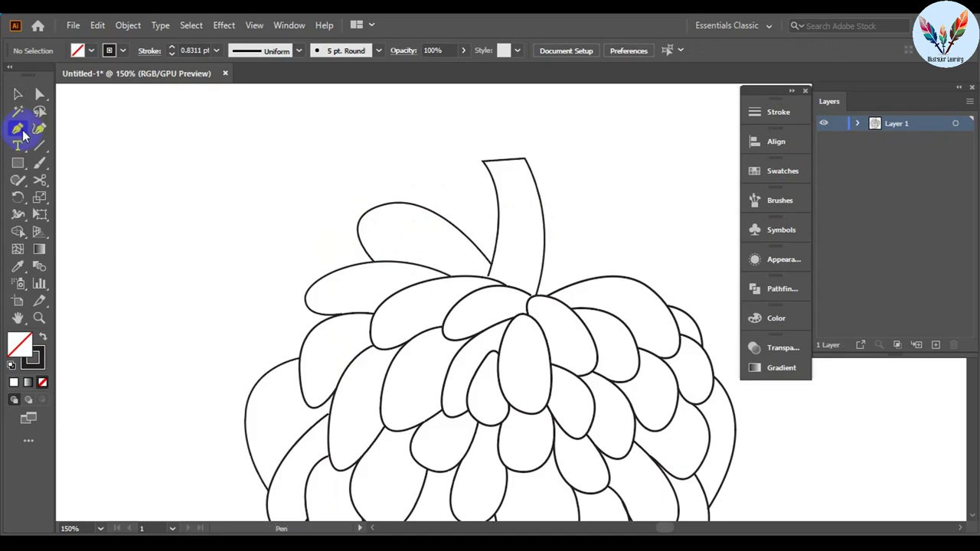
left_click(352, 186)
left_click_drag(411, 182, 442, 223)
scroll(482, 207, "up", 1)
left_click(470, 205)
left_click_drag(562, 263, 591, 317)
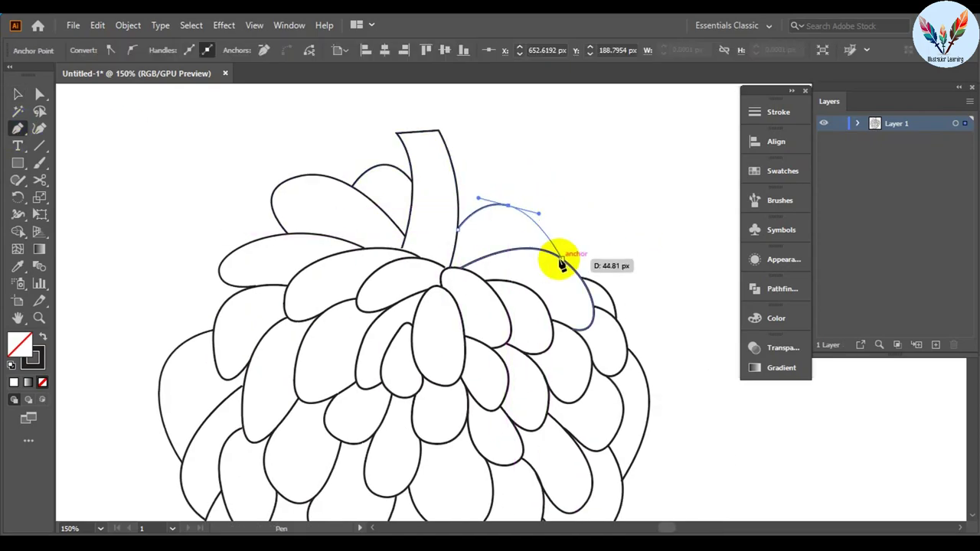
left_click(569, 190, "ctrl")
left_click(582, 401)
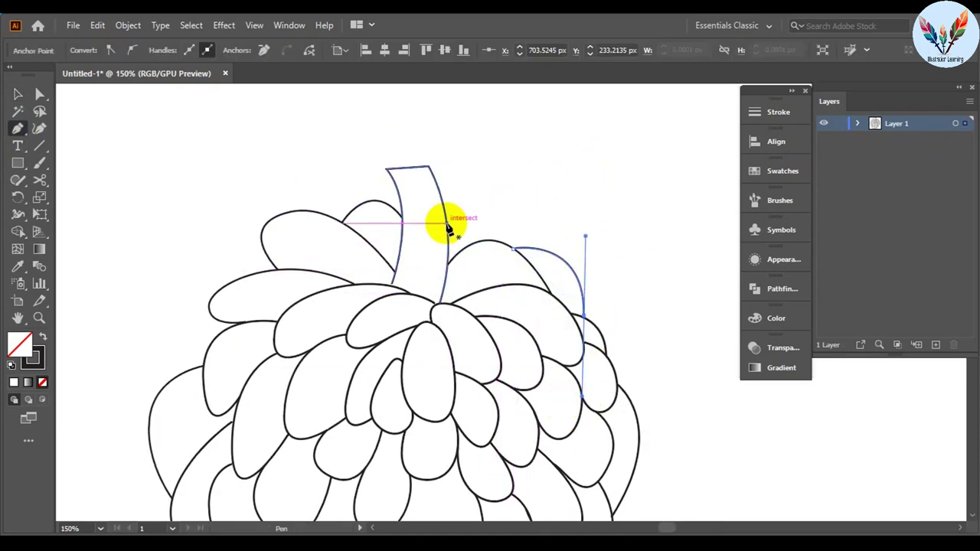
Draw a curved scale outline on the upper-left scale by the stem
left_click(291, 258)
left_click_drag(306, 197, 356, 175)
left_click(350, 219, "ctrl")
Nudge an anchor of the new path and start a scale at the fruit's bottom
key("v")
scroll(470, 285, "down", 3)
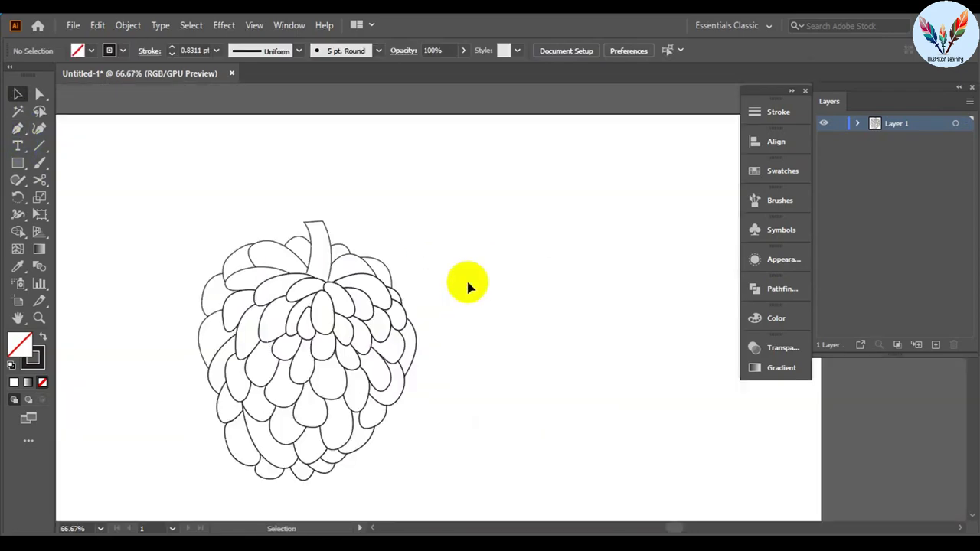
scroll(304, 245, "up", 4)
left_click_drag(301, 236, 304, 245)
scroll(459, 322, "down", 5)
key("p")
left_click(350, 372)
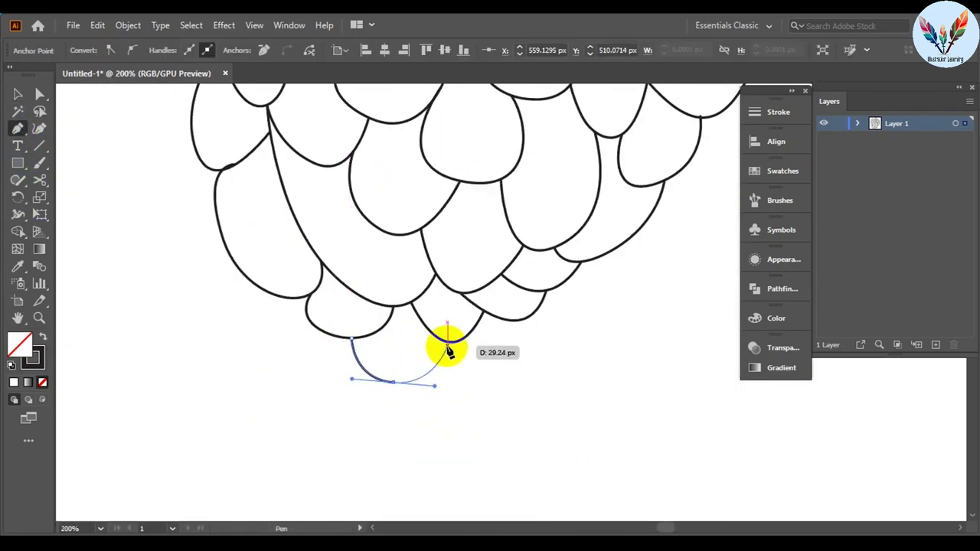
Select the bottom scale path's end anchor with Direct Selection to tidy its line end
key("v")
scroll(375, 380, "down", 3)
scroll(376, 381, "up", 5)
key("a")
scroll(357, 310, "down", 5)
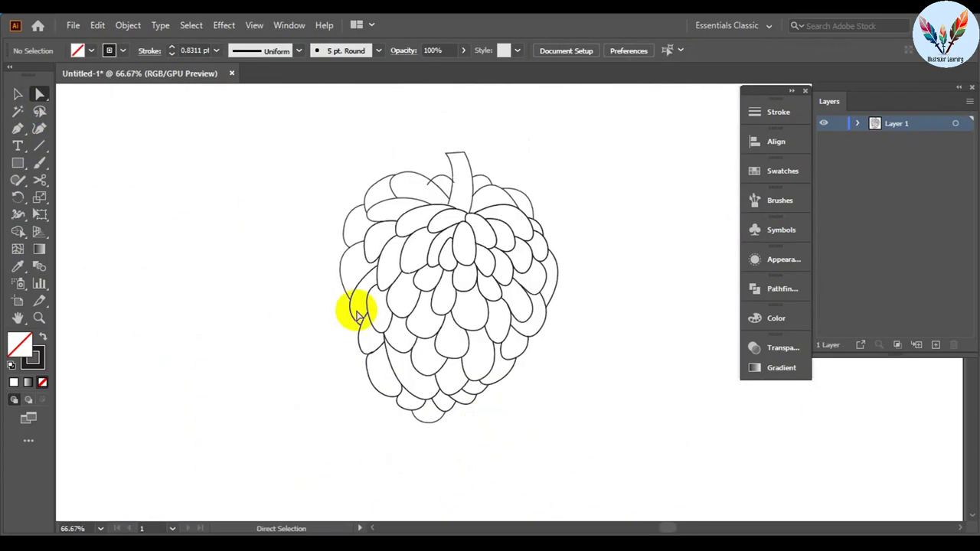
scroll(333, 335, "up", 3)
scroll(333, 334, "down", 5)
scroll(416, 197, "up", 10)
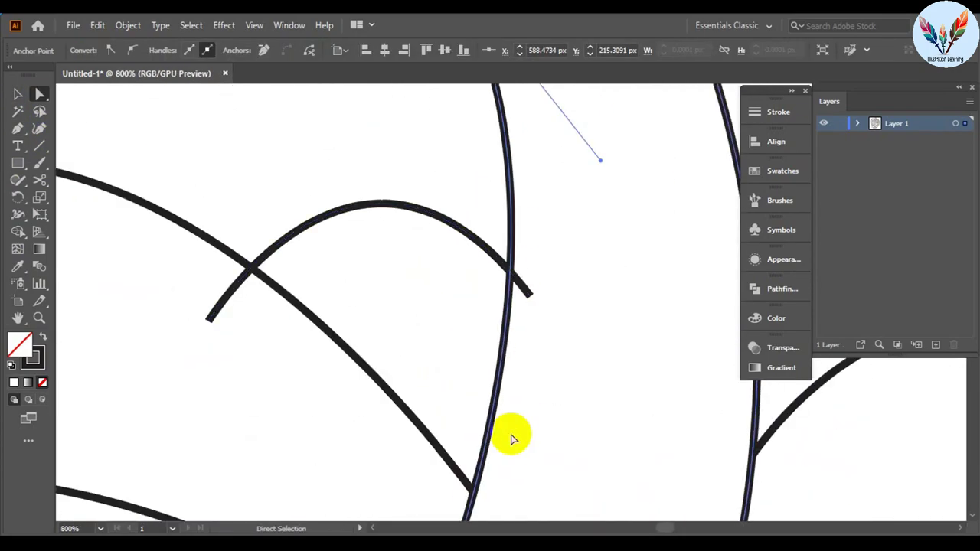
left_click(186, 317)
scroll(186, 316, "down", 5)
scroll(291, 168, "up", 10)
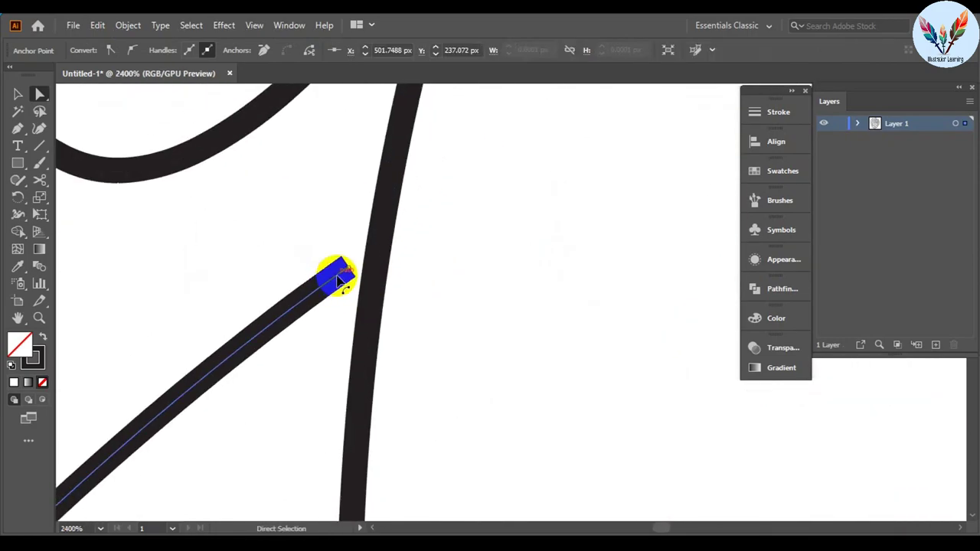
scroll(340, 273, "up", 2)
scroll(396, 249, "down", 5)
left_click(568, 249)
Deselect the fruit and pick the arc's end anchor where the scale paths meet
key("v")
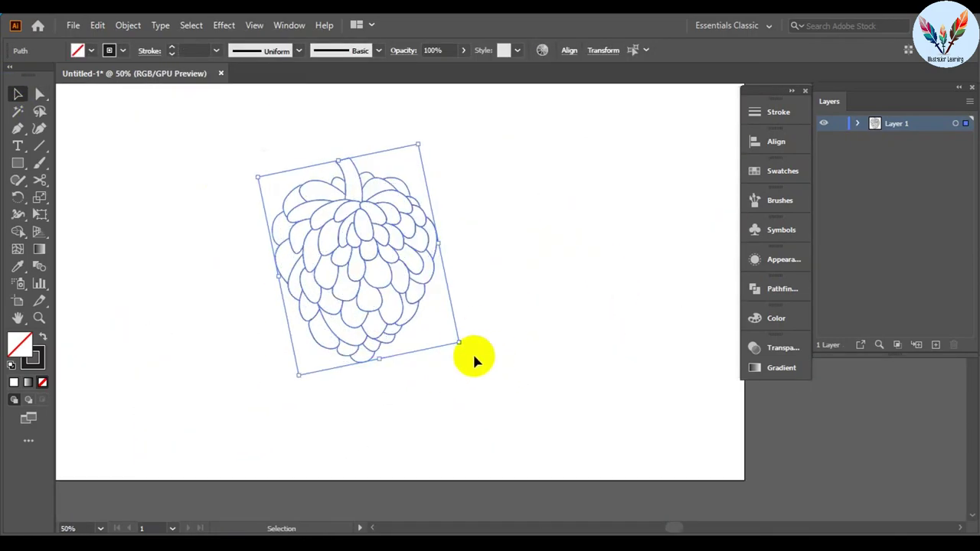
left_click(473, 352)
scroll(359, 223, "up", 5)
scroll(553, 176, "down", 5)
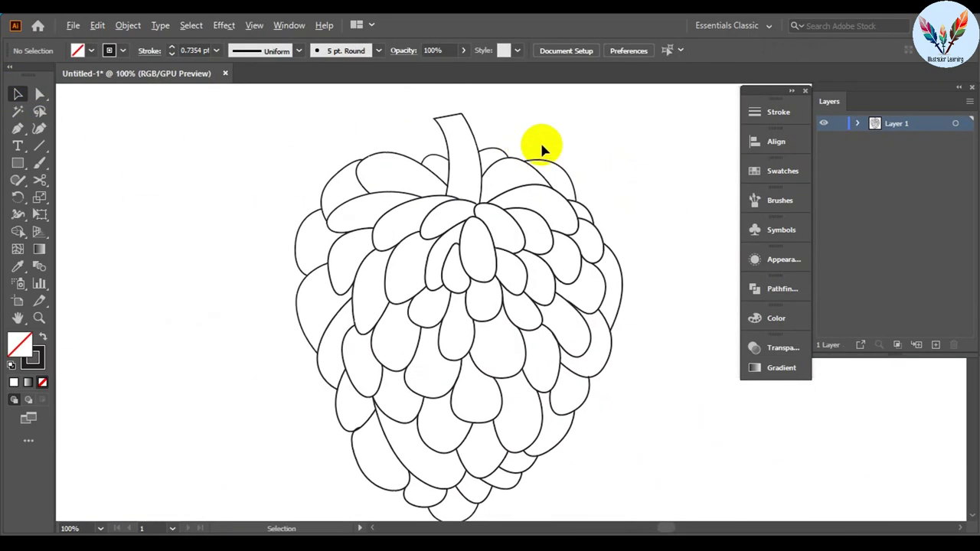
scroll(541, 146, "up", 10)
left_click(314, 213)
scroll(565, 383, "down", 3)
scroll(547, 247, "down", 2)
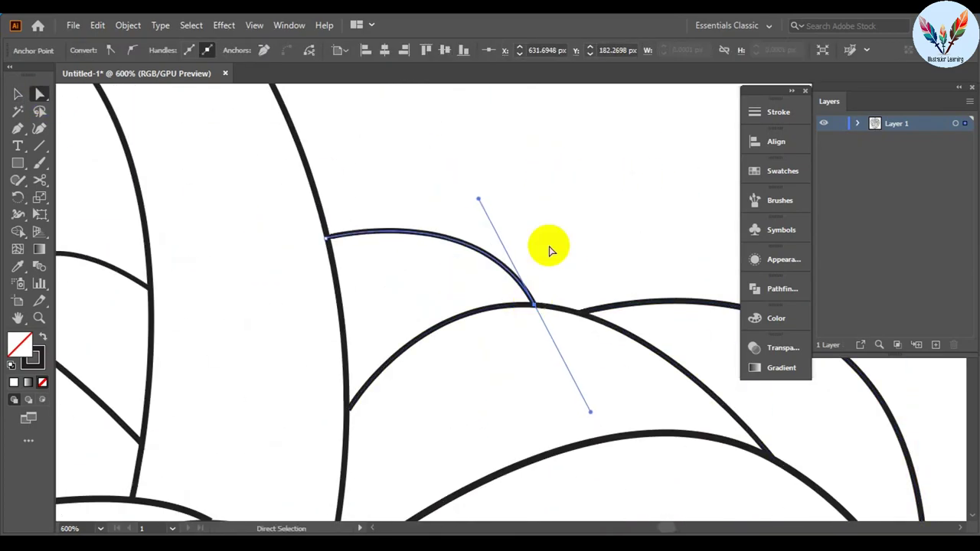
scroll(521, 253, "down", 2)
scroll(541, 245, "down", 3)
scroll(546, 168, "up", 5)
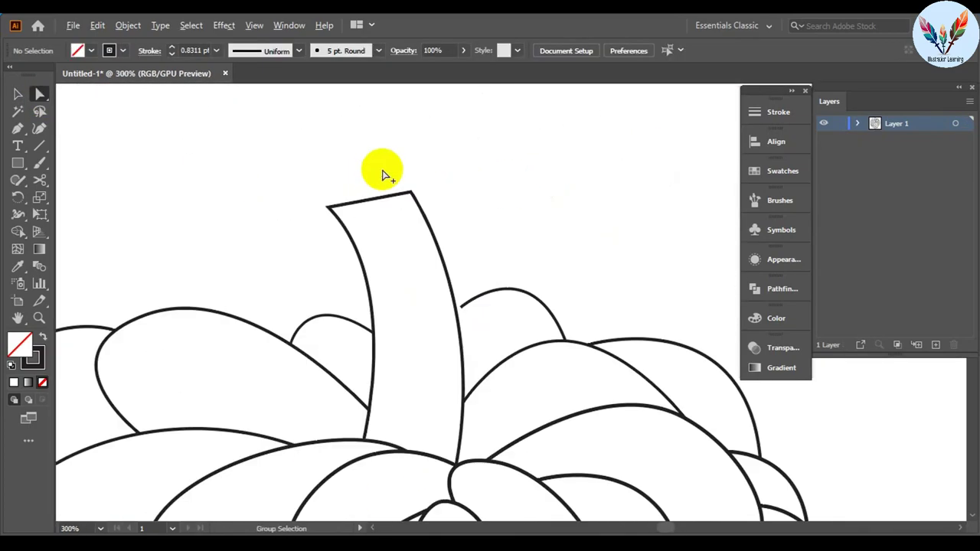
scroll(383, 171, "up", 2)
Draw an oval across the stem's top opening and tilt it to match the stem
key("l")
left_click(18, 95)
mouse_move(290, 189)
left_mouse_down()
mouse_move(459, 265)
mouse_move(560, 202)
left_mouse_up()
scroll(438, 219, "up", 3)
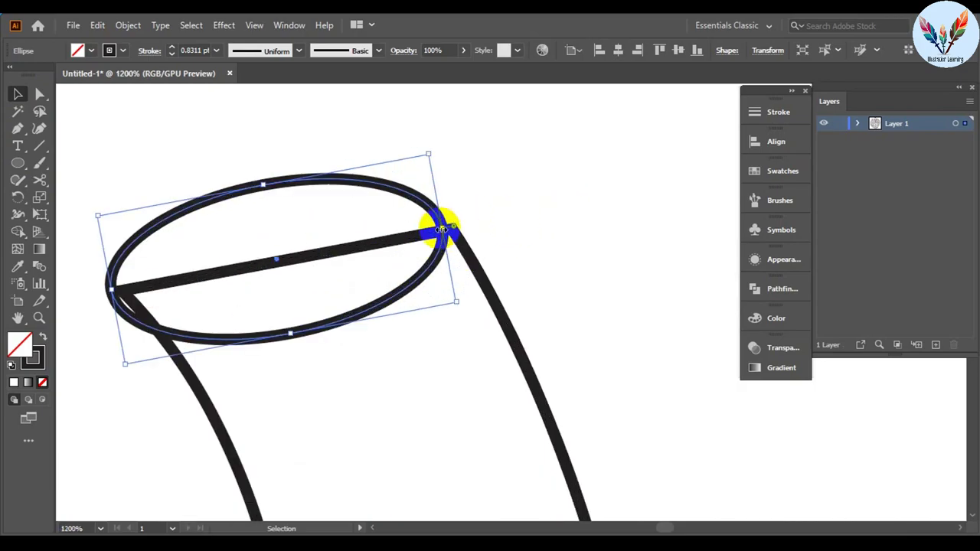
scroll(283, 145, "down", 2)
left_click(283, 145)
left_click(329, 226)
scroll(324, 192, "down", 3)
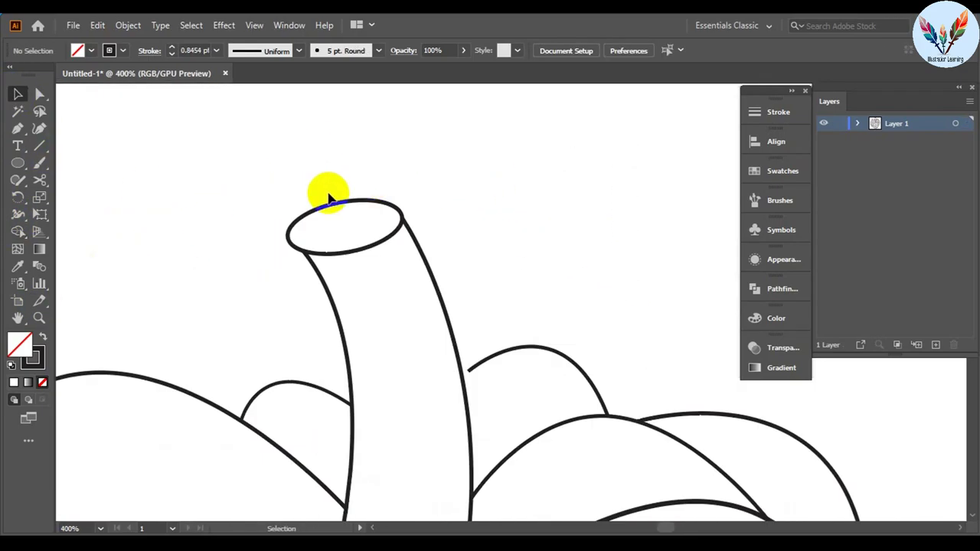
scroll(324, 158, "up", 3)
scroll(346, 207, "up", 2)
scroll(595, 197, "down", 4)
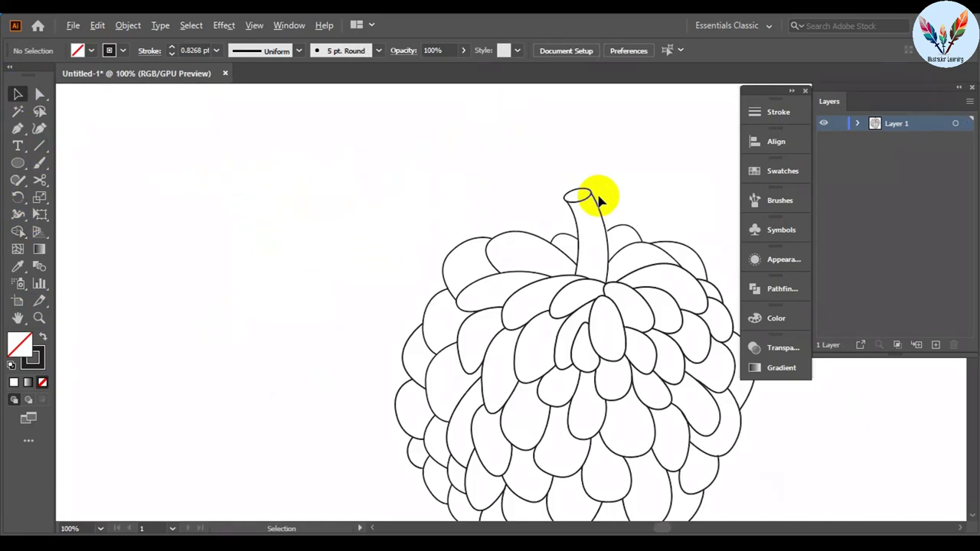
scroll(492, 228, "up", 3)
Drag a scale path's end anchor back to the crossing scale edge
key("a")
left_click(354, 245)
scroll(518, 207, "down", 3)
scroll(453, 335, "up", 5)
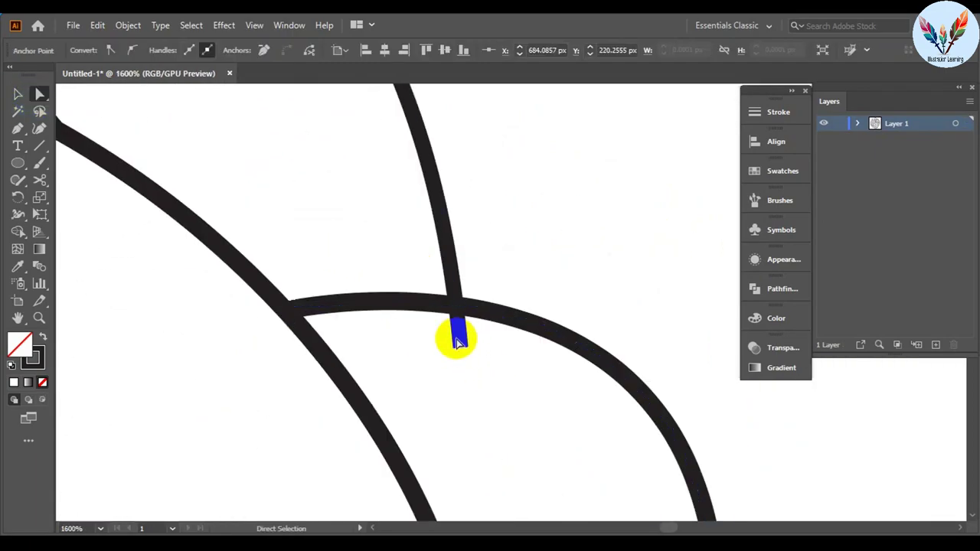
scroll(580, 186, "down", 5)
scroll(334, 274, "up", 4)
left_click_drag(354, 245, 334, 274)
scroll(547, 171, "down", 5)
scroll(459, 127, "up", 4)
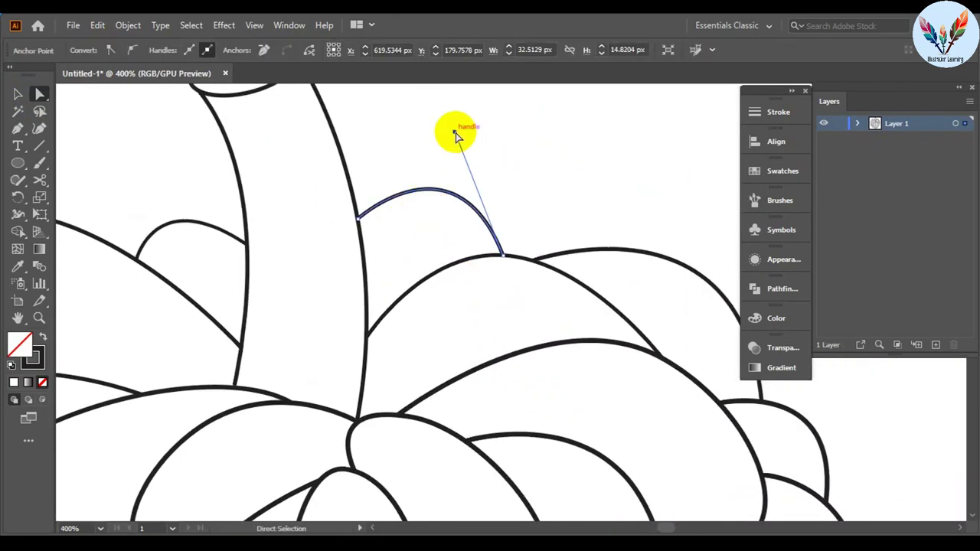
scroll(564, 252, "down", 4)
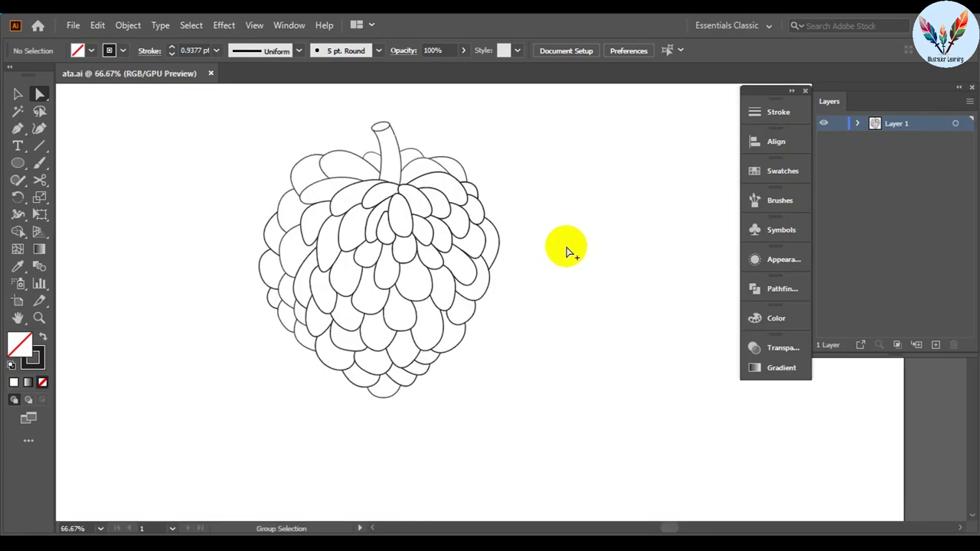
Select the whole fruit and thicken its outlines to 2 pt, then 3 pt
left_click_drag(586, 452, 437, 337)
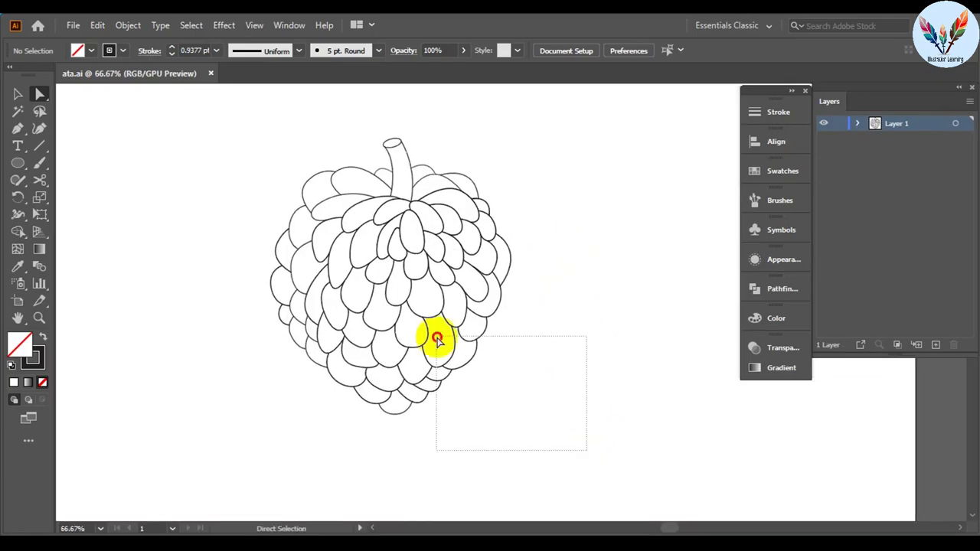
left_click_drag(569, 437, 248, 240)
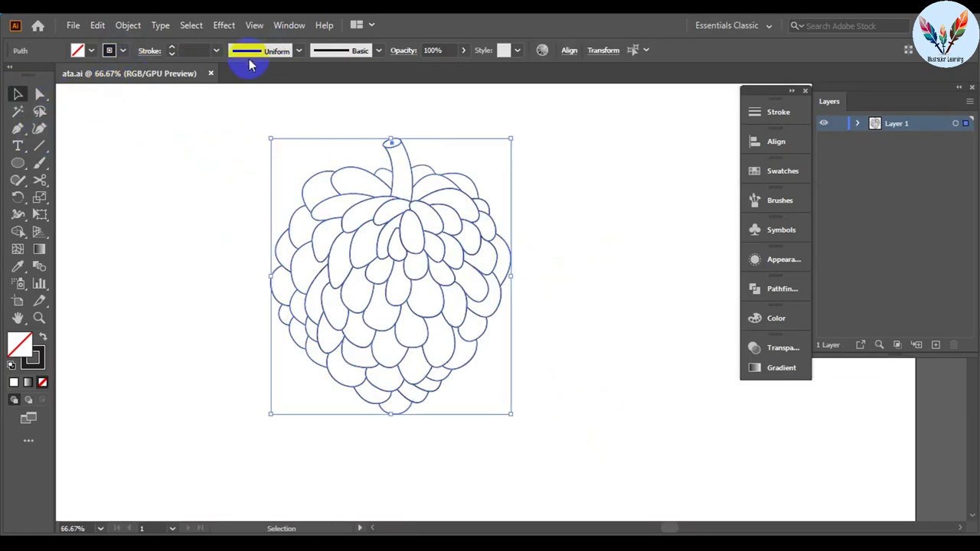
left_click(171, 47)
left_click(597, 428)
scroll(581, 406, "down", 1)
left_click_drag(565, 415, 302, 152)
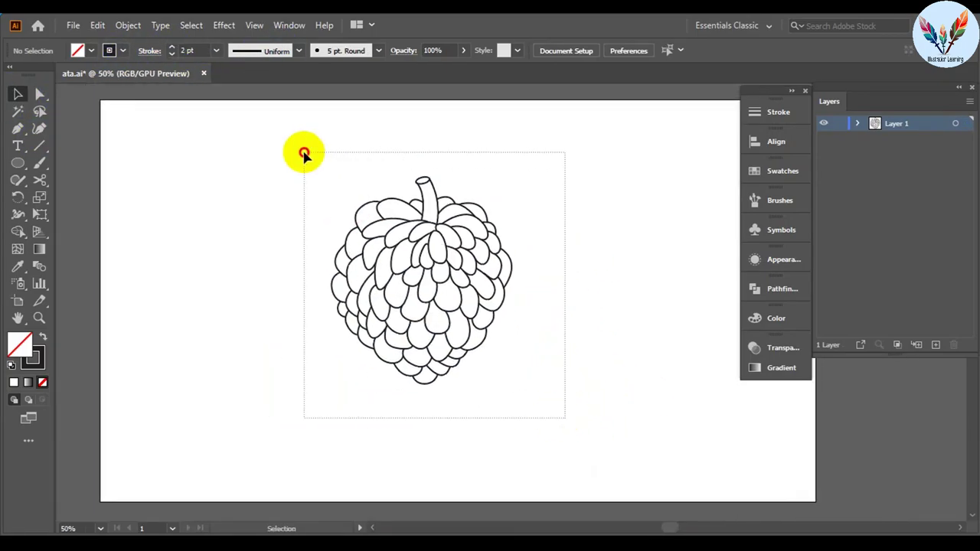
left_click(171, 47)
left_click(565, 229)
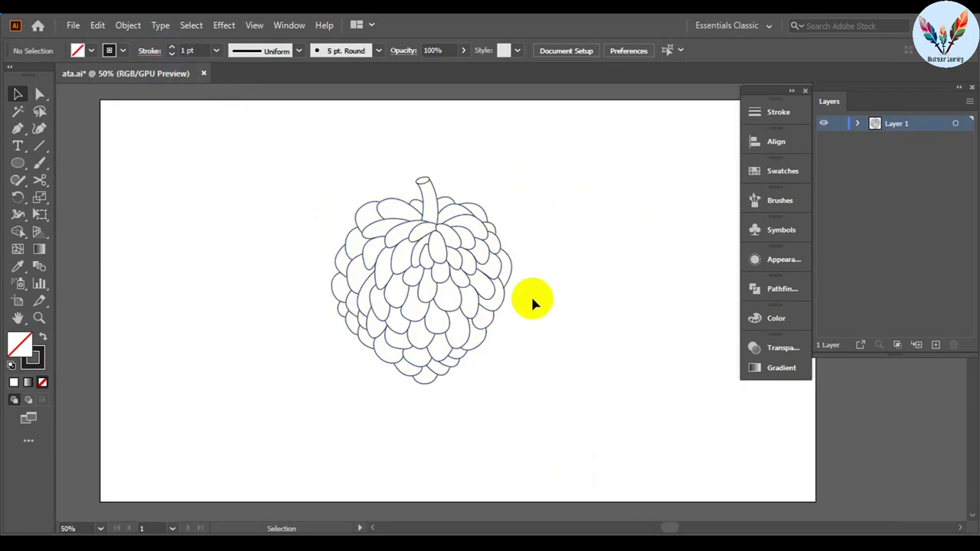
Reselect the fruit and set its outline weight to 1 pt from the weight list
scroll(530, 294, "up", 1)
left_click_drag(536, 448, 264, 142)
left_click(216, 50)
left_click(242, 131)
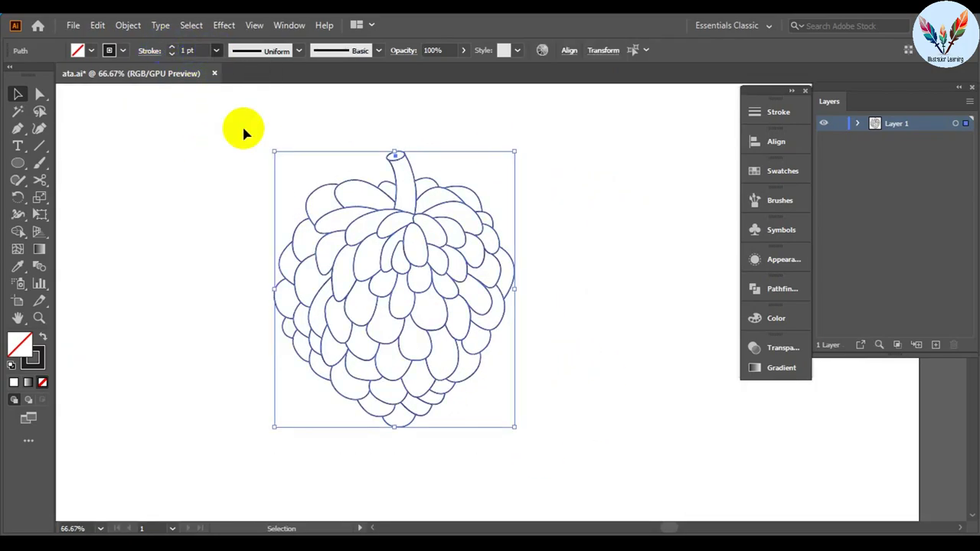
left_click(617, 256)
scroll(617, 257, "down", 2)
scroll(569, 411, "up", 1)
Give the whole fruit outline a crimson swatch colour
left_click_drag(568, 411, 329, 153)
left_click(91, 51)
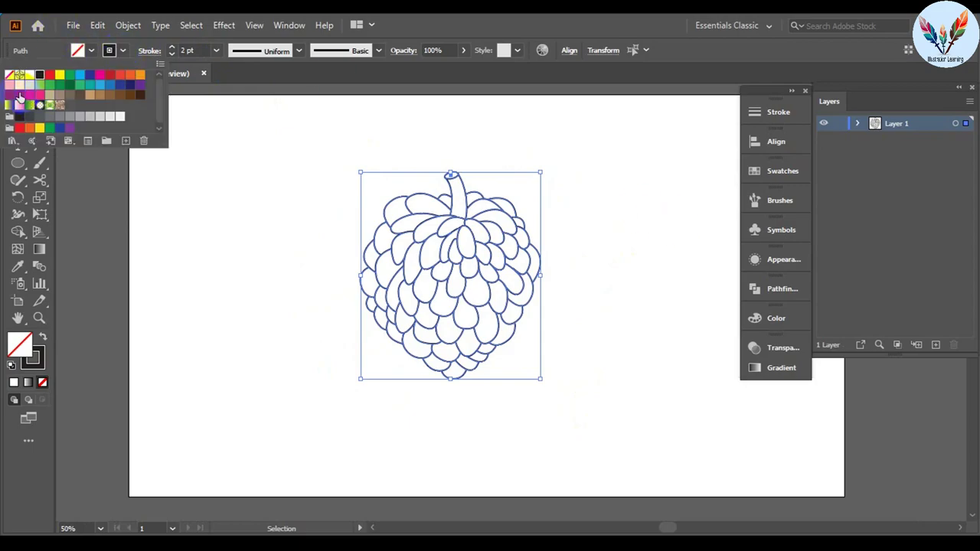
left_click(20, 97)
left_click(609, 232)
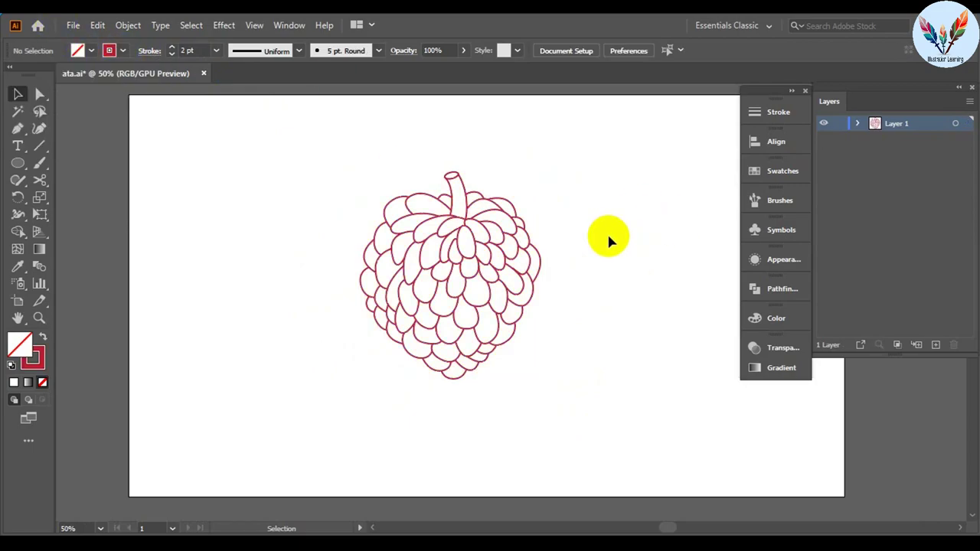
Select all, remove the fill, and mix the maroon 68182B outline colour in the Color panel
key("ctrl+a")
left_click(776, 317)
left_click(713, 427)
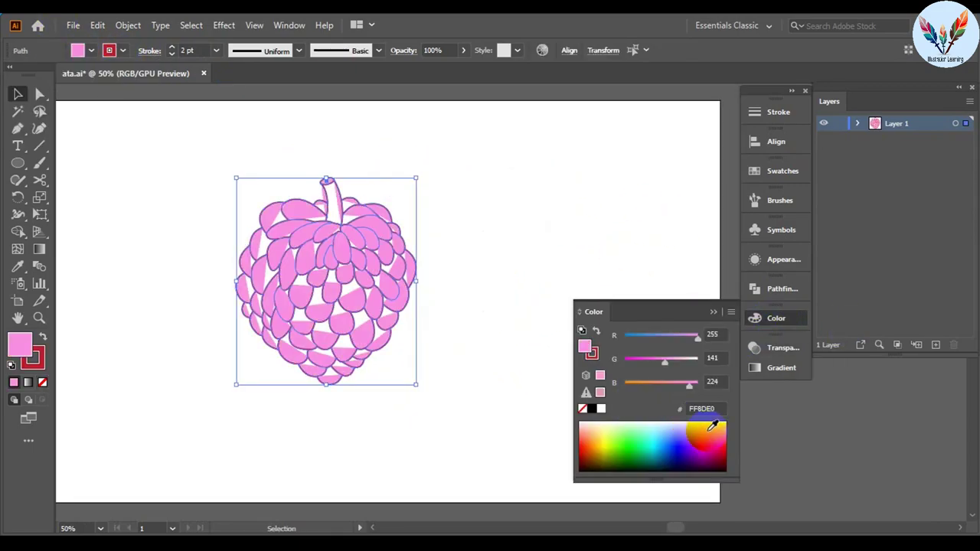
left_click(43, 382)
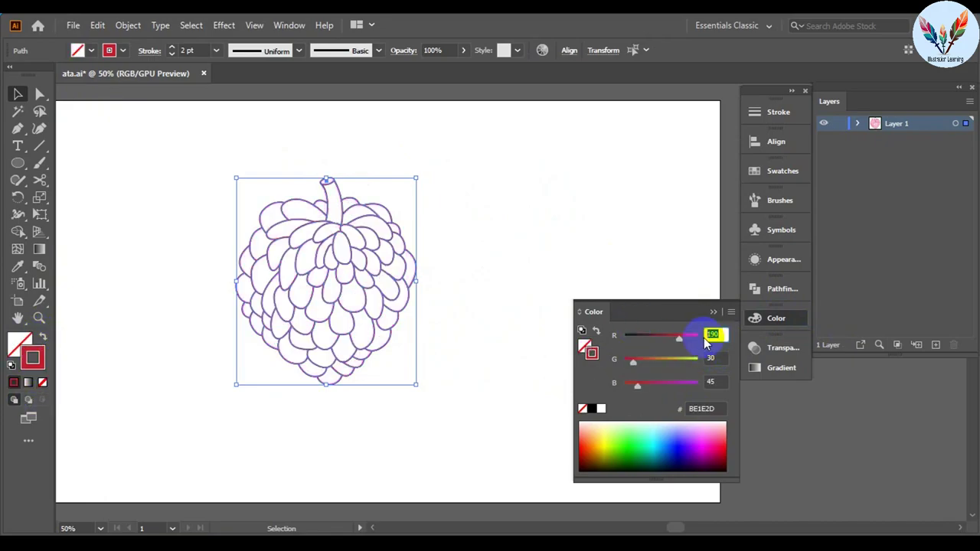
type("43")
left_click(454, 387)
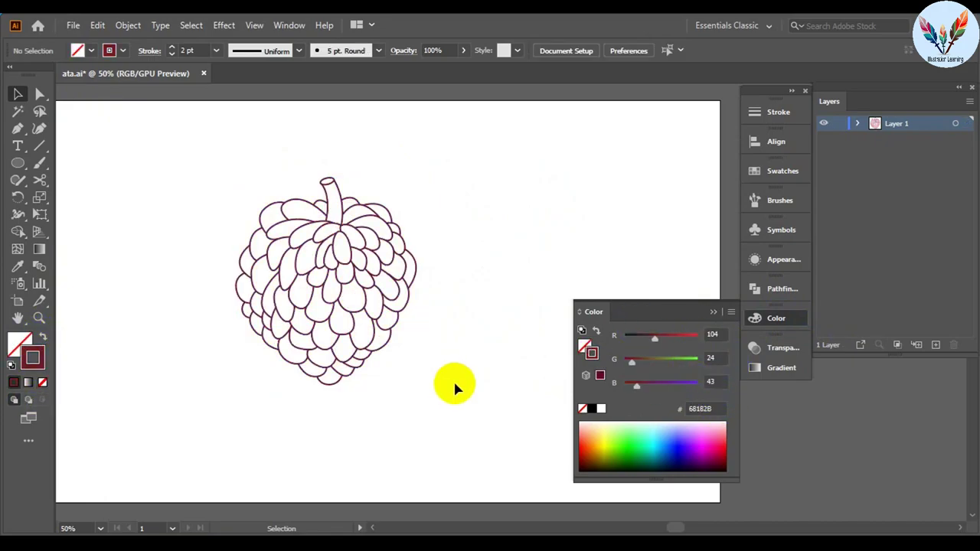
left_click(712, 314)
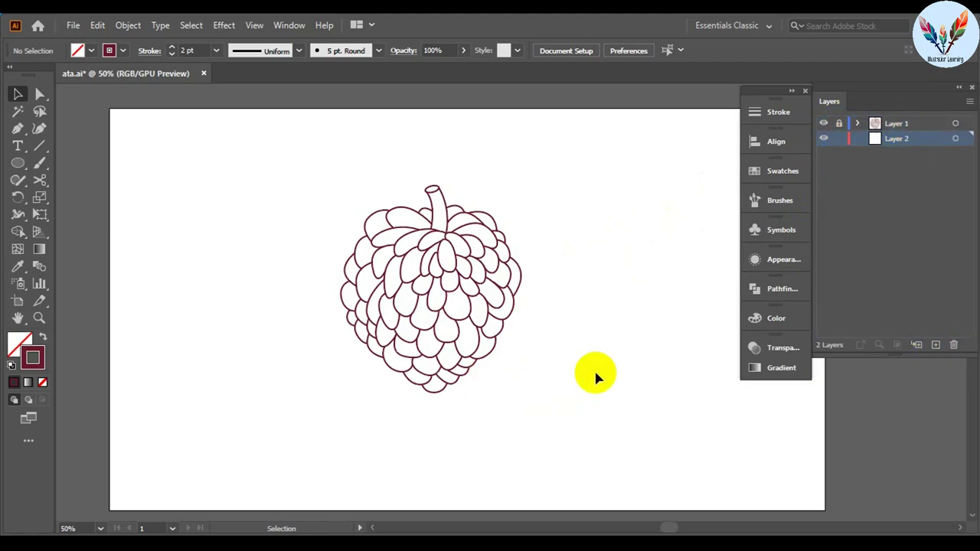
Set a green fill with no stroke and place the first anchor at the stem top
left_click(91, 49)
left_click(54, 77)
left_click(17, 128)
left_click(432, 189)
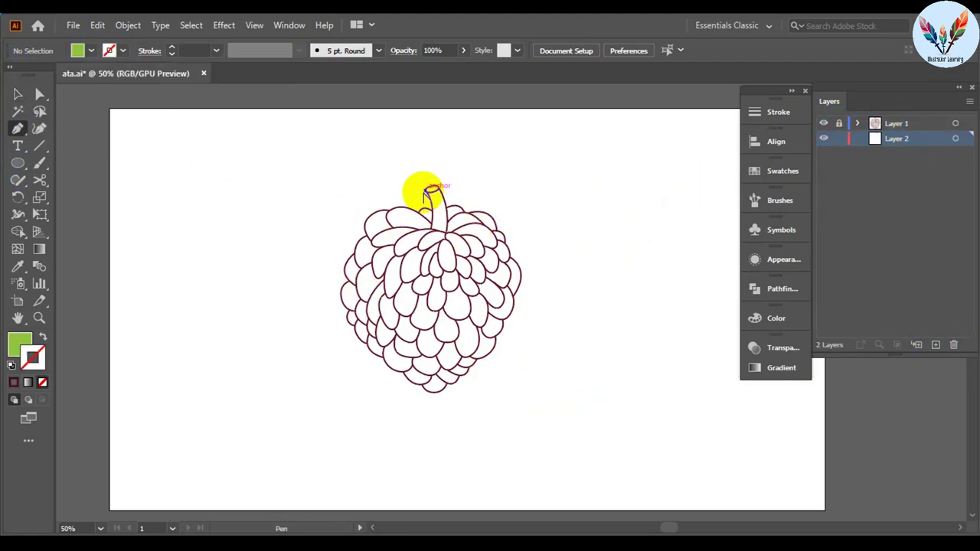
Trace curved anchors along the fruit's top and down its left edge
scroll(429, 191, "up", 10)
left_click(553, 145)
left_click_drag(324, 162, 328, 165)
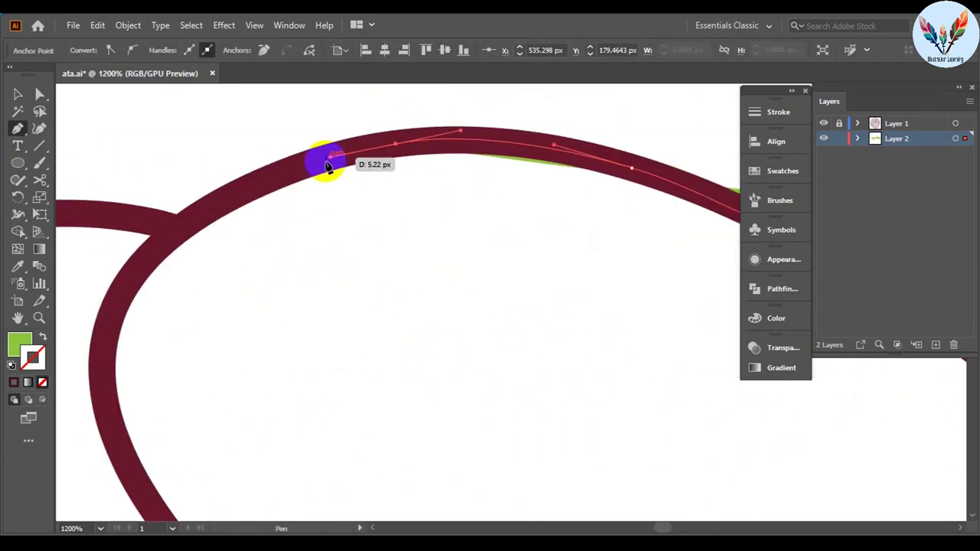
scroll(328, 165, "down", 3)
scroll(330, 230, "up", 3)
left_click_drag(306, 263, 361, 339)
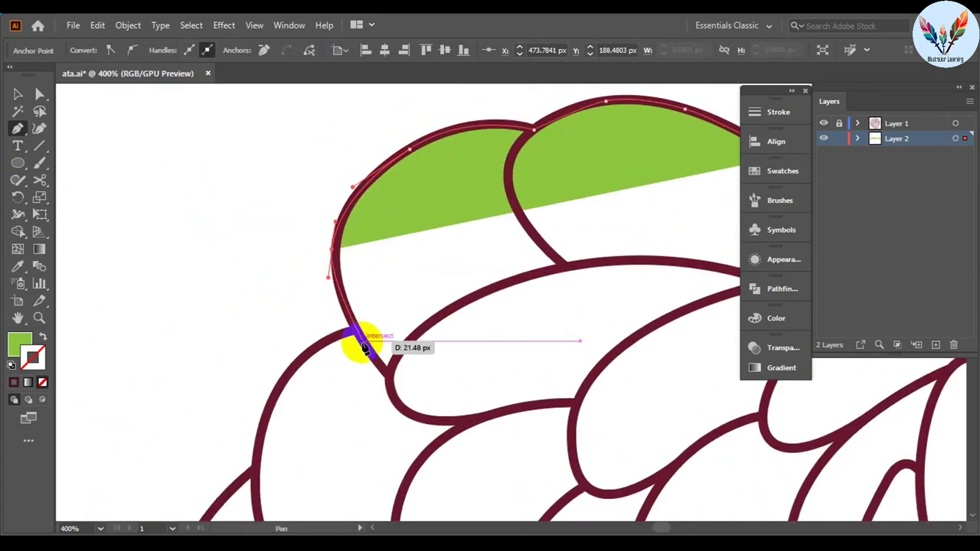
scroll(337, 314, "up", 3)
left_click_drag(312, 291, 302, 375)
scroll(302, 375, "up", 2)
scroll(367, 267, "up", 3)
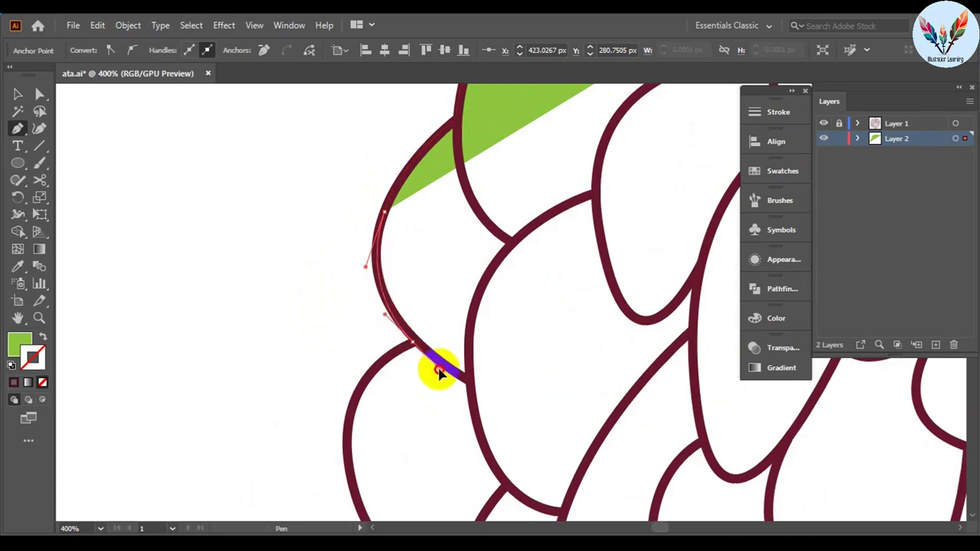
left_click_drag(334, 416, 293, 287)
scroll(306, 449, "up", 3)
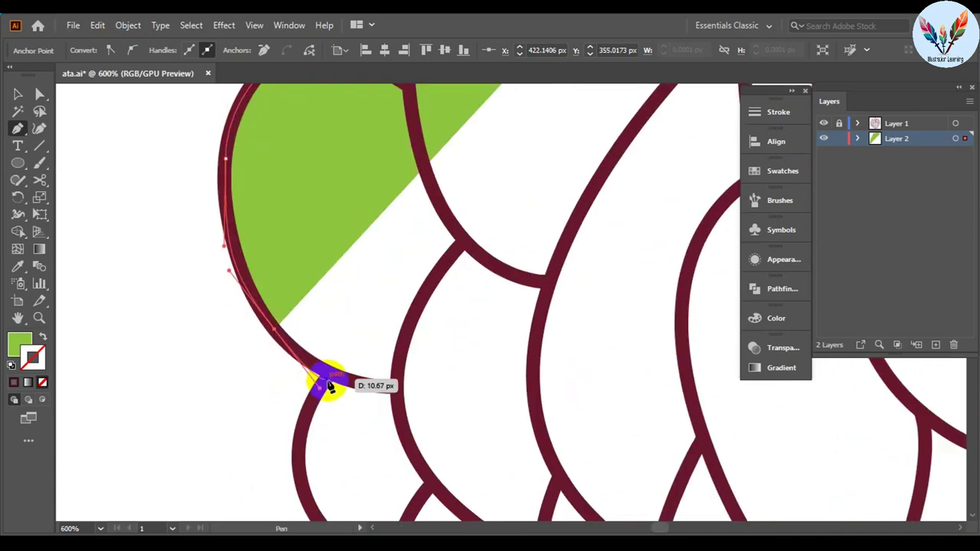
left_click_drag(373, 420, 394, 422)
scroll(393, 422, "down", 3)
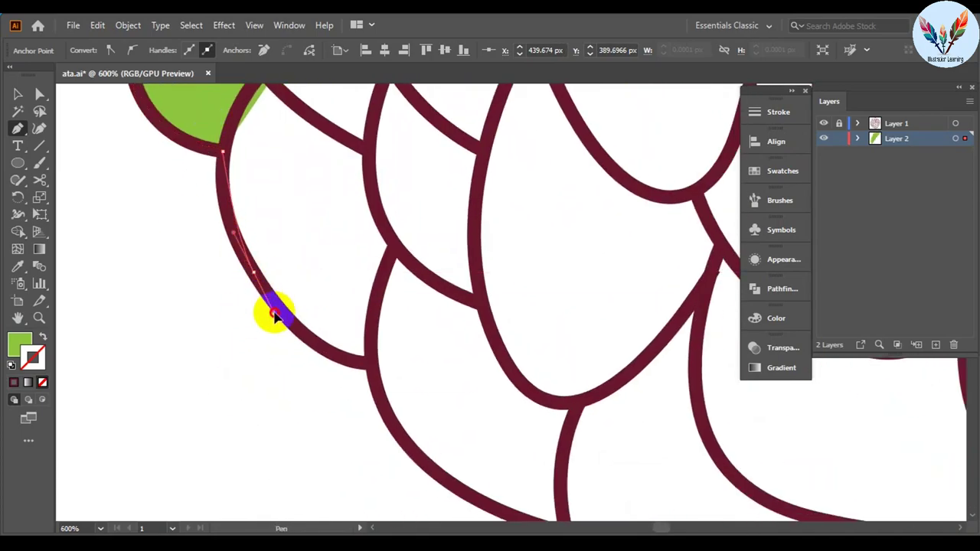
left_click_drag(314, 365, 431, 360)
mouse_move(316, 306)
left_mouse_down()
mouse_move(320, 327)
mouse_move(389, 333)
left_mouse_up()
scroll(389, 332, "down", 3)
Continue the traced path around the bottom scales and up toward the right side
left_click_drag(256, 322, 267, 324)
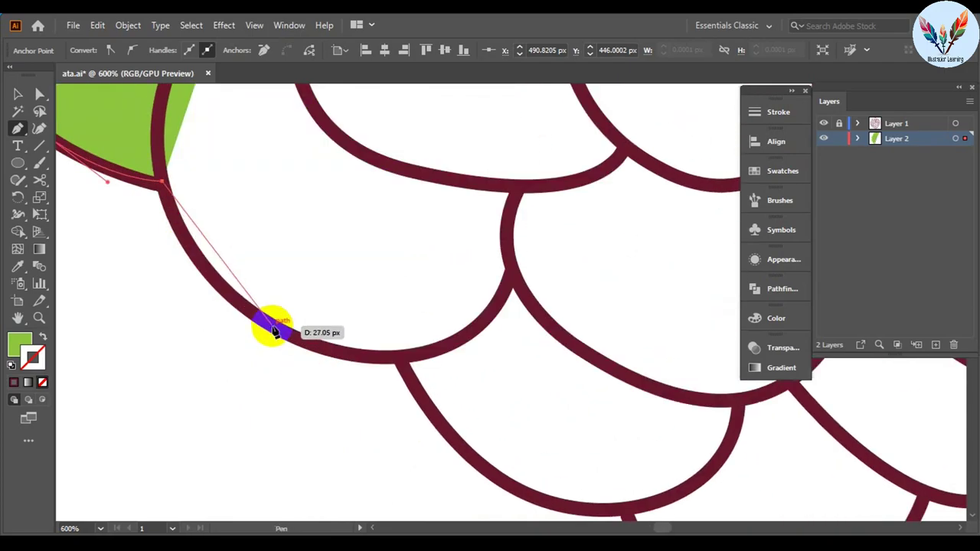
left_click_drag(387, 346, 401, 345)
scroll(401, 345, "down", 3)
left_click(255, 341)
left_click_drag(255, 341, 357, 357)
left_click_drag(414, 435, 422, 431)
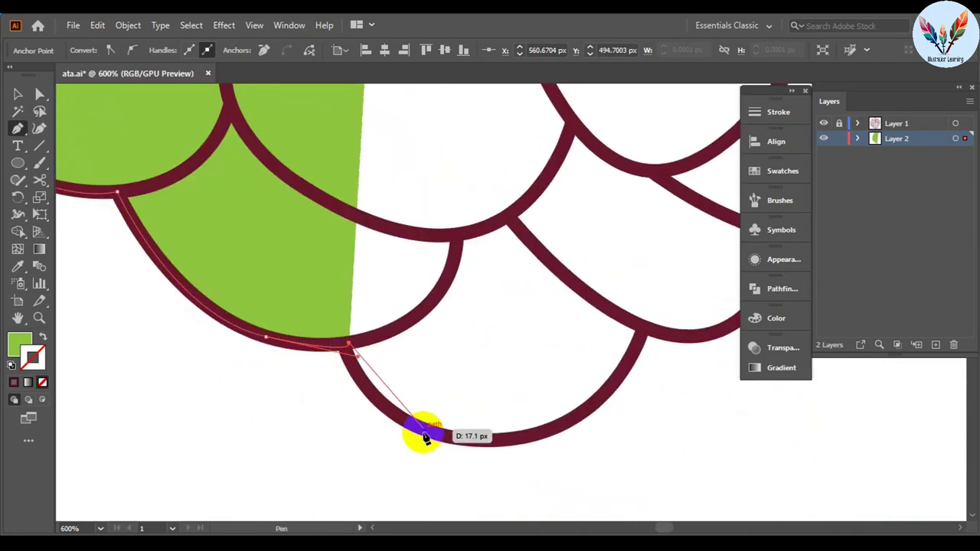
scroll(422, 431, "down", 3)
left_click_drag(439, 238, 525, 244)
scroll(526, 244, "right", 3)
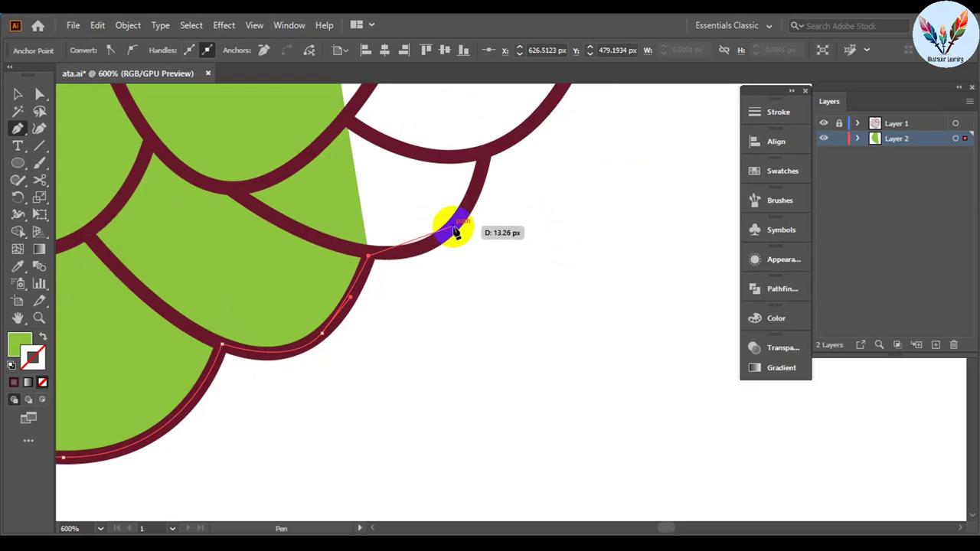
left_click_drag(471, 158, 477, 156)
scroll(470, 158, "up", 3)
left_click_drag(412, 299, 673, 219)
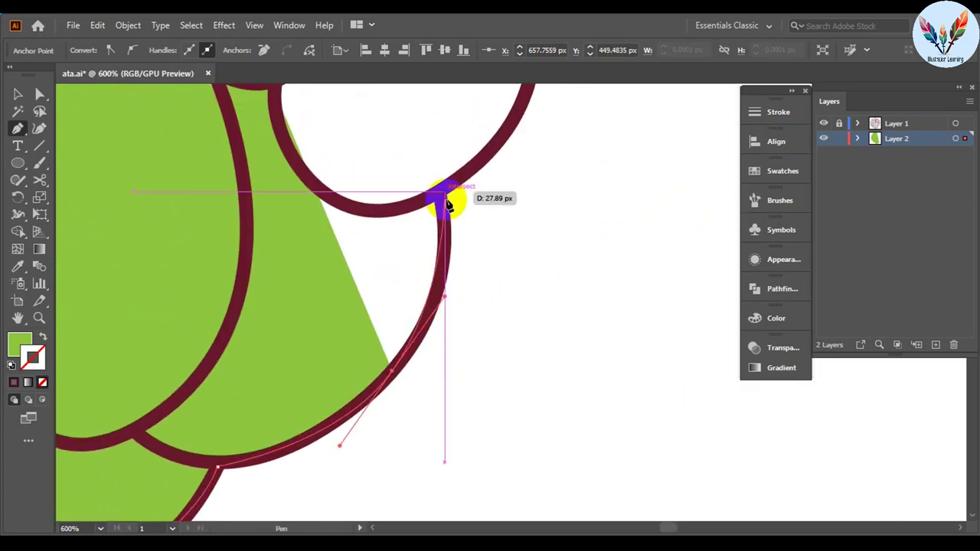
Finish the outline with points up the right-side junctions and a curve across the top
left_click(431, 175)
scroll(435, 249, "up", 3)
left_click(435, 246)
scroll(324, 278, "up", 3)
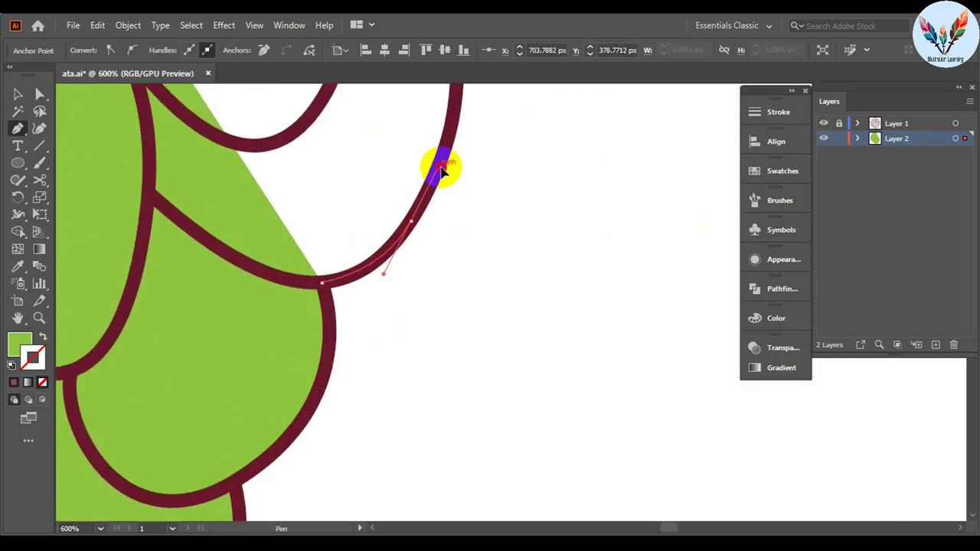
scroll(441, 164, "up", 3)
left_click(409, 258)
scroll(468, 164, "up", 3)
left_click(406, 135)
scroll(406, 136, "up", 5)
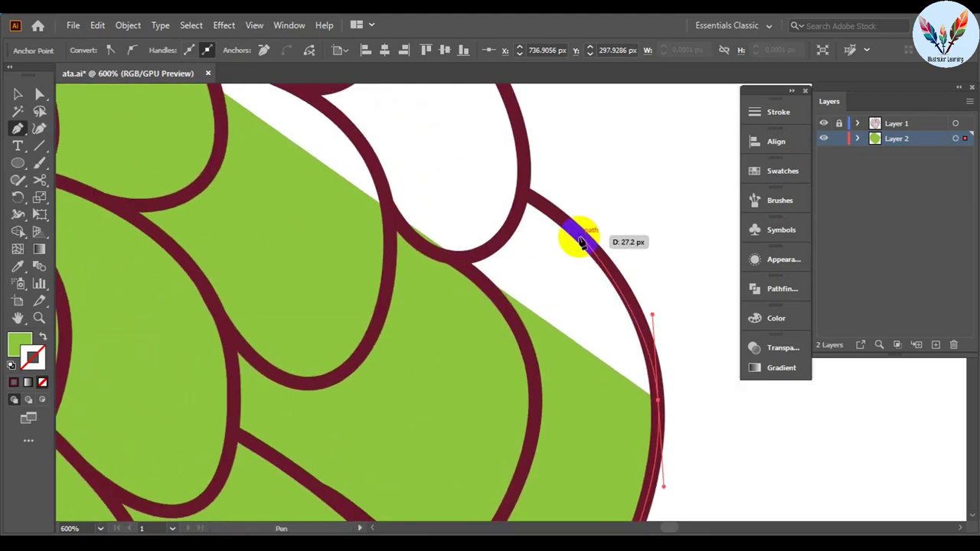
scroll(573, 235, "right", 3)
mouse_move(452, 253)
left_mouse_down()
mouse_move(381, 198)
mouse_move(337, 231)
left_mouse_up()
scroll(466, 197, "up", 3)
scroll(466, 197, "left", 2)
scroll(485, 187, "up", 3)
scroll(252, 164, "up", 3)
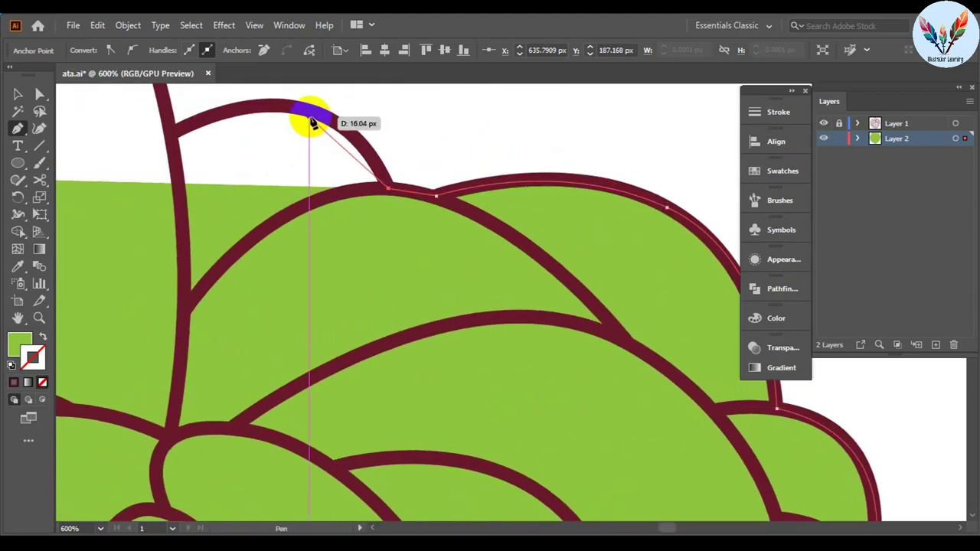
scroll(313, 115, "up", 3)
left_click_drag(429, 164, 332, 164)
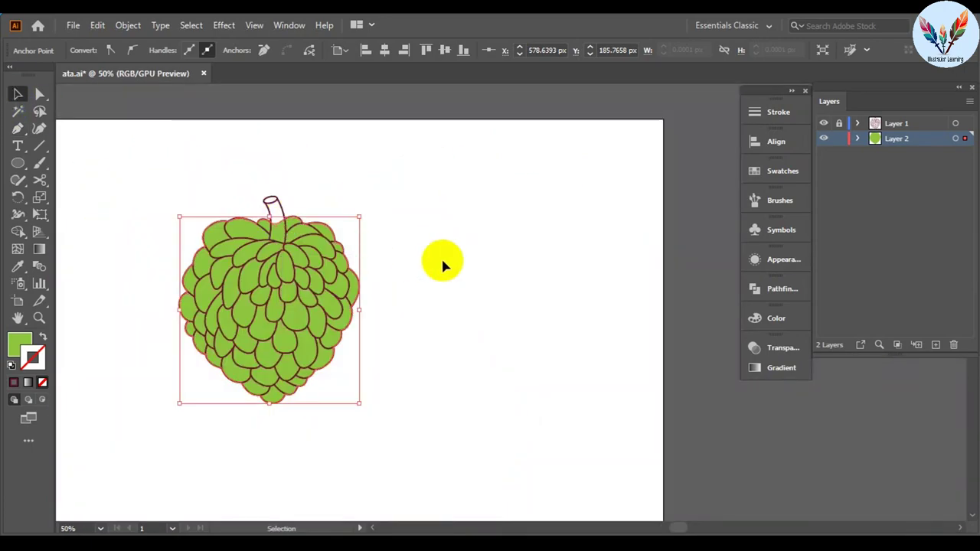
Change the backing shape's fill in the Color panel to light yellow-green (R 177, G 208)
key("F6")
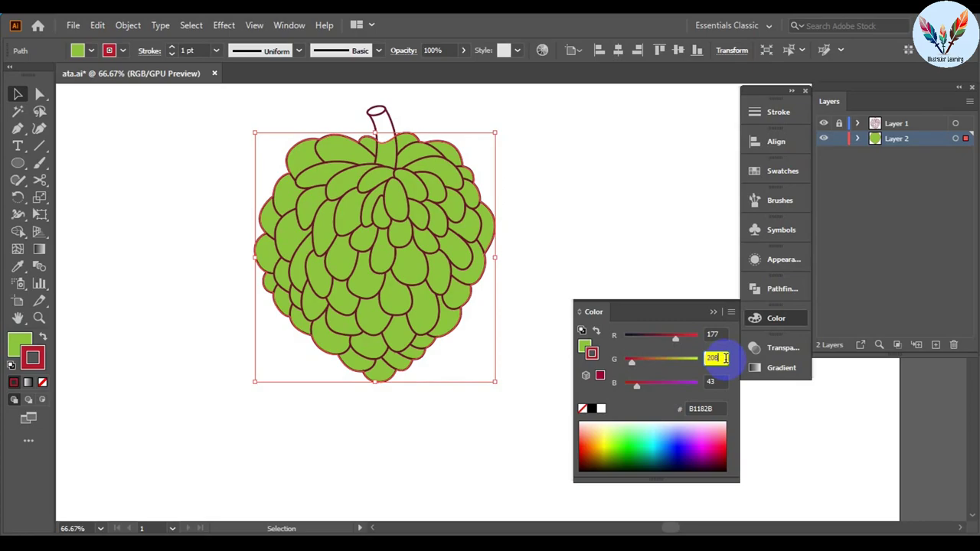
left_click(556, 225)
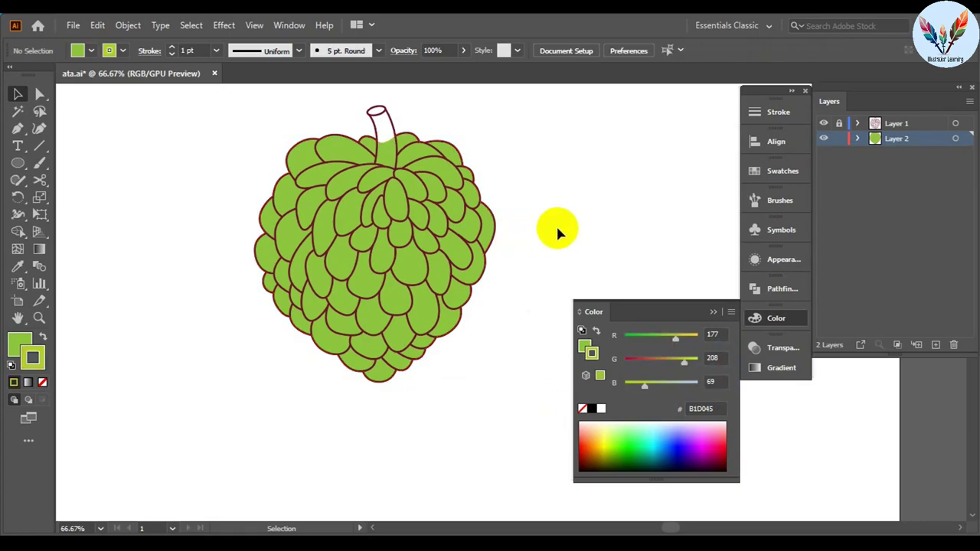
key("ctrl+1")
left_click(476, 320)
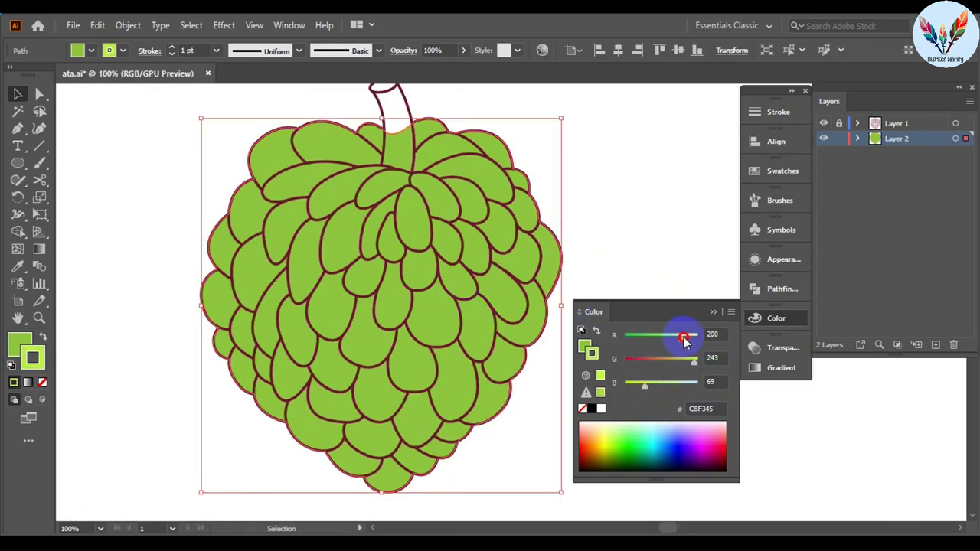
left_click_drag(686, 342, 688, 338)
left_click(95, 328)
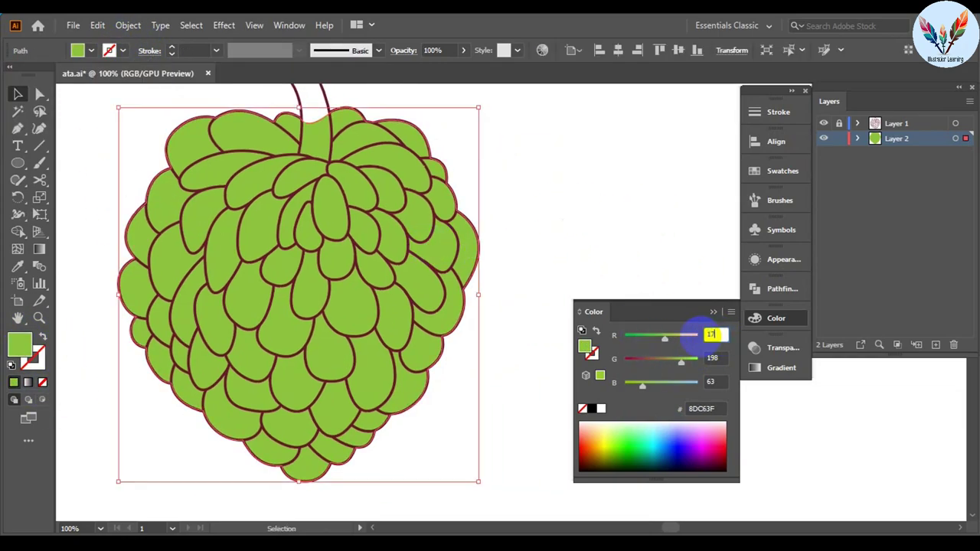
type("7")
left_click(709, 358)
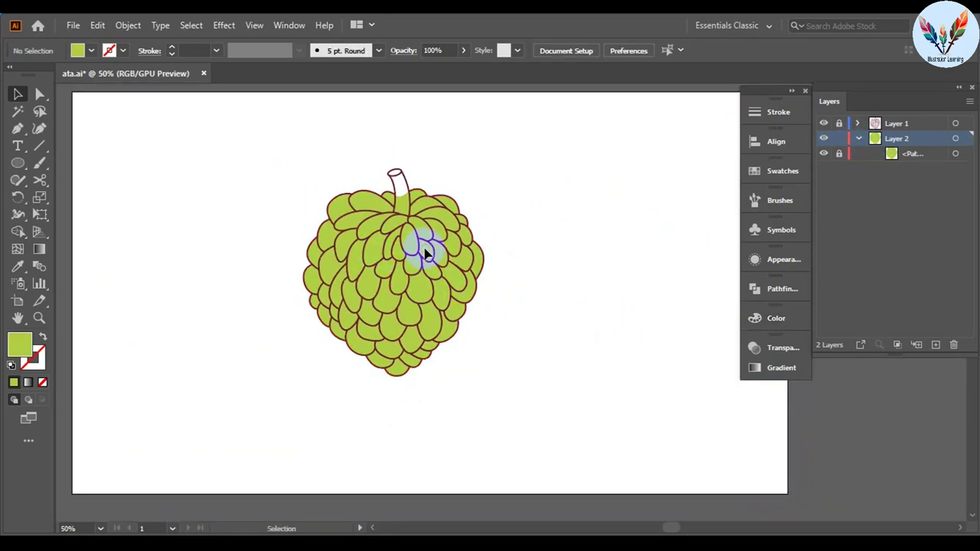
scroll(440, 222, "up", 3)
With a tan fill, Pen-draw a closed shadow under the scale edge right of the stem
left_click(90, 51)
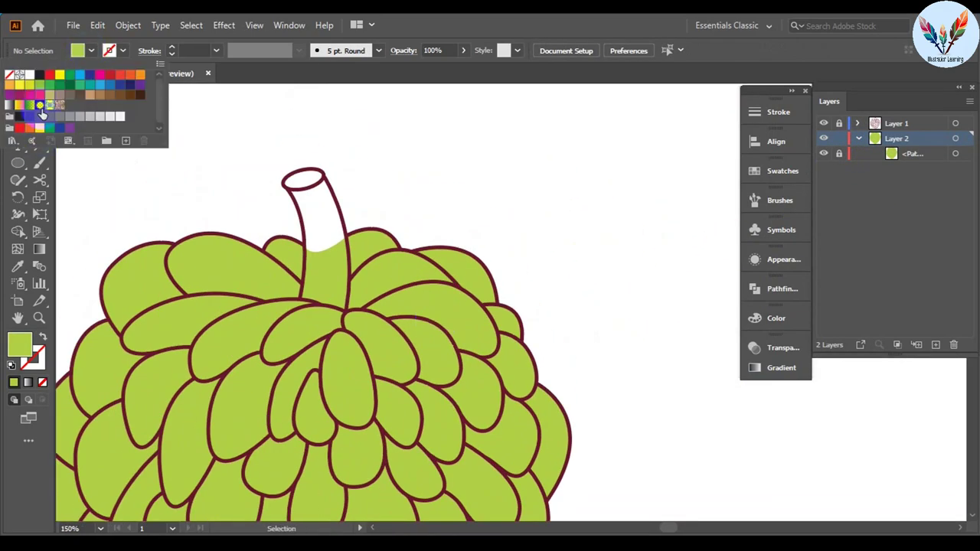
left_click(115, 96)
left_click(17, 129)
scroll(374, 328, "up", 3)
left_click(294, 285)
left_click(282, 329)
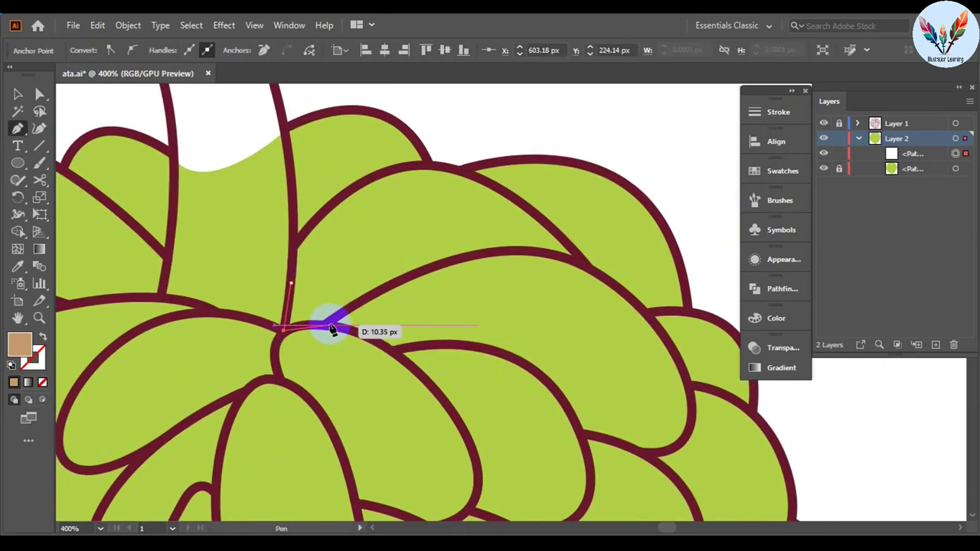
left_click(332, 326)
scroll(394, 287, "up", 1)
left_click(440, 264)
left_click(523, 239)
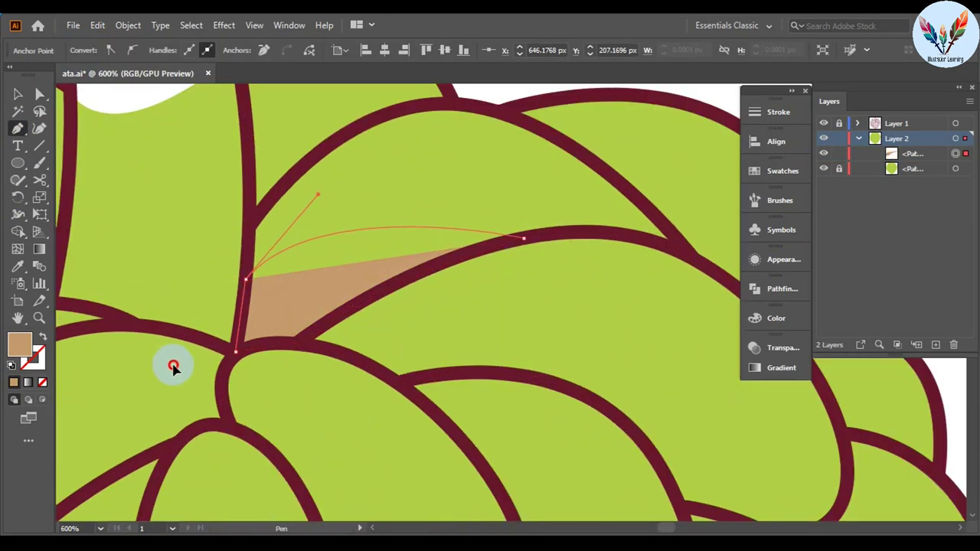
Recolour the shadow to olive ABAB6C in the Color panel, then deselect it
scroll(143, 369, "down", 3)
left_click(18, 95)
left_click(341, 223)
left_click(776, 318)
left_click(712, 334)
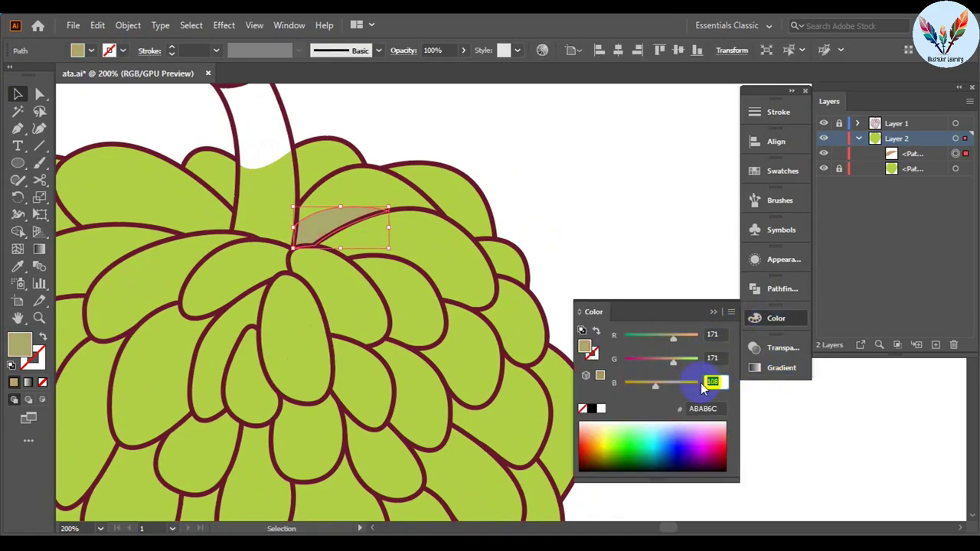
left_click(584, 236)
Pen-draw a curved olive shadow under a scale edge right of the stem
key("p")
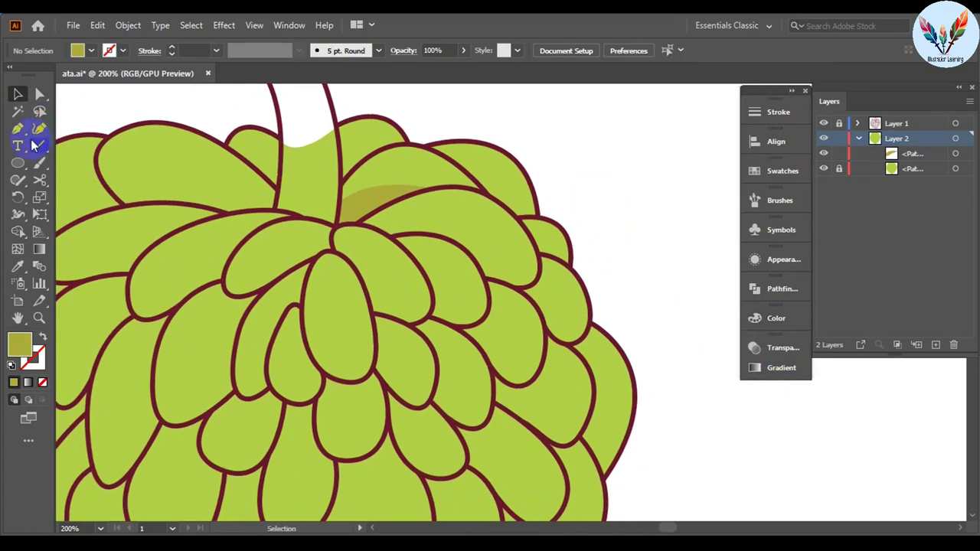
left_click(429, 144)
scroll(450, 163, "up", 1)
left_click_drag(482, 289, 456, 280)
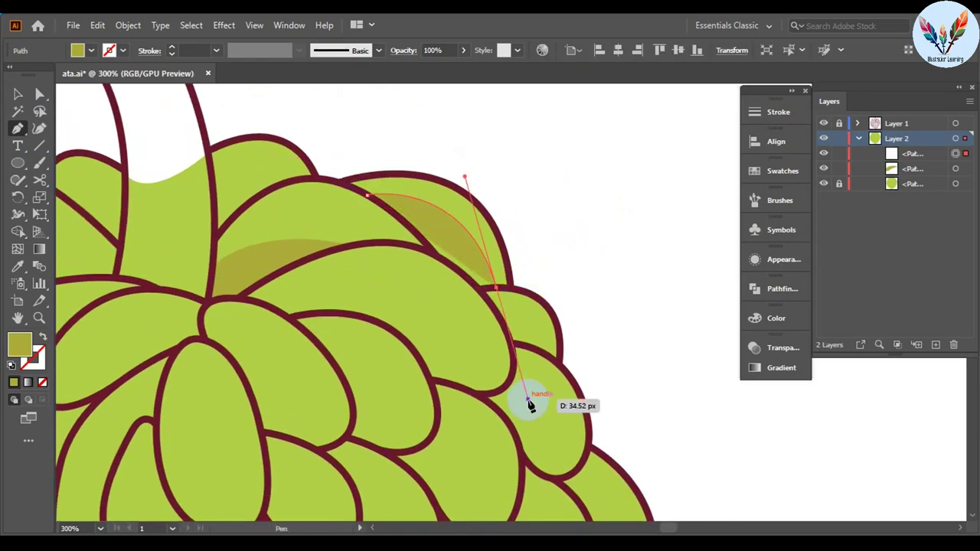
left_click_drag(389, 284, 412, 235)
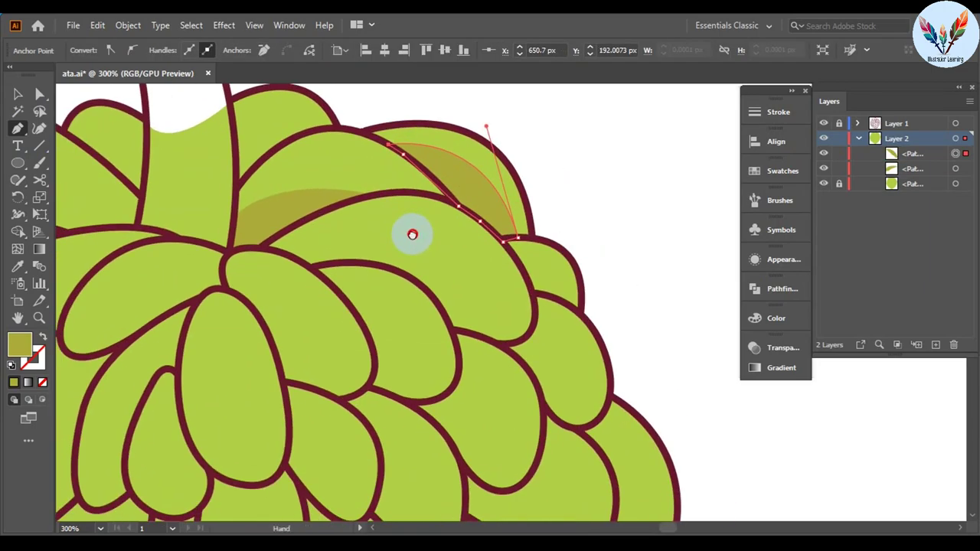
left_click(291, 256)
left_click(492, 325)
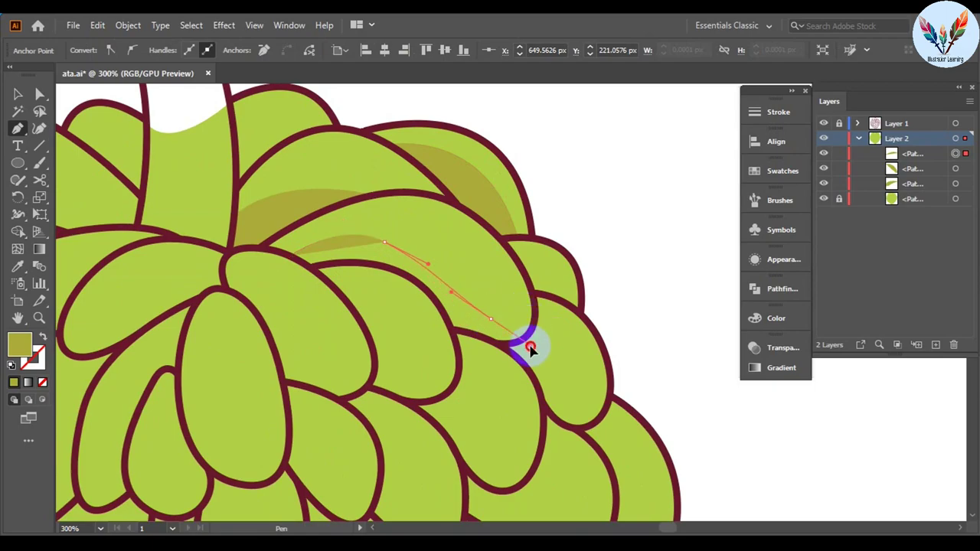
scroll(527, 291, "up", 3)
left_click(542, 274)
Trace a second olive shadow along the lower scale outline and close it
left_click(546, 351)
left_click(500, 387)
left_click(458, 399)
left_click(323, 356)
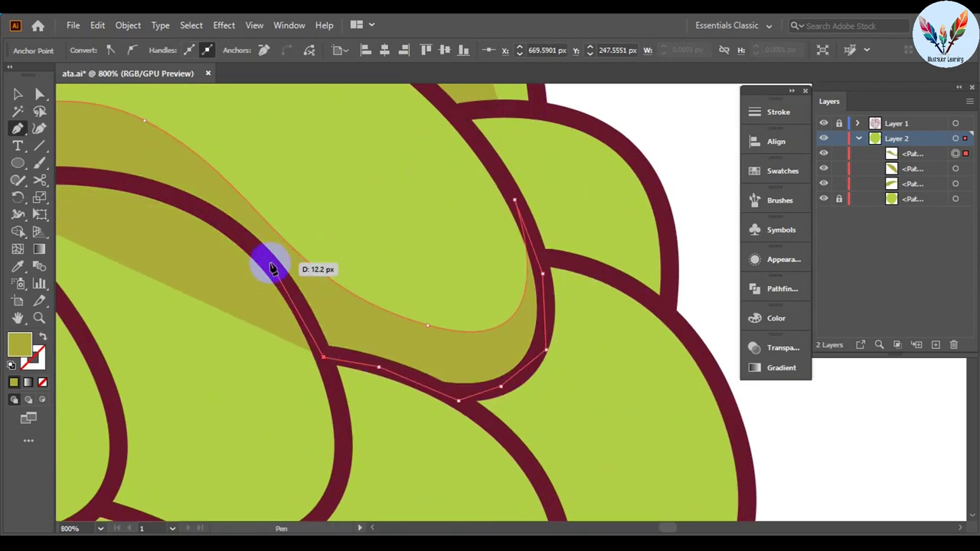
left_click(272, 268)
left_click_drag(272, 268, 508, 315)
left_click(442, 264)
left_click(354, 229)
left_click(274, 223)
left_click(205, 234)
left_click(556, 319)
Reshape the shadow's upper curve with the Direct Selection tool, then deselect
key("ctrl+0")
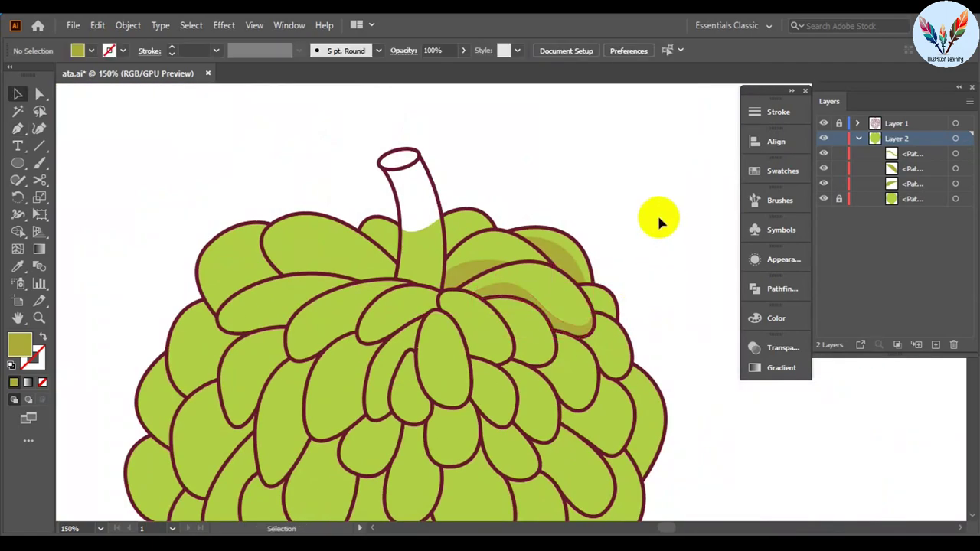
left_click(40, 94)
scroll(464, 291, "up", 3)
left_click(464, 291)
left_click(459, 339)
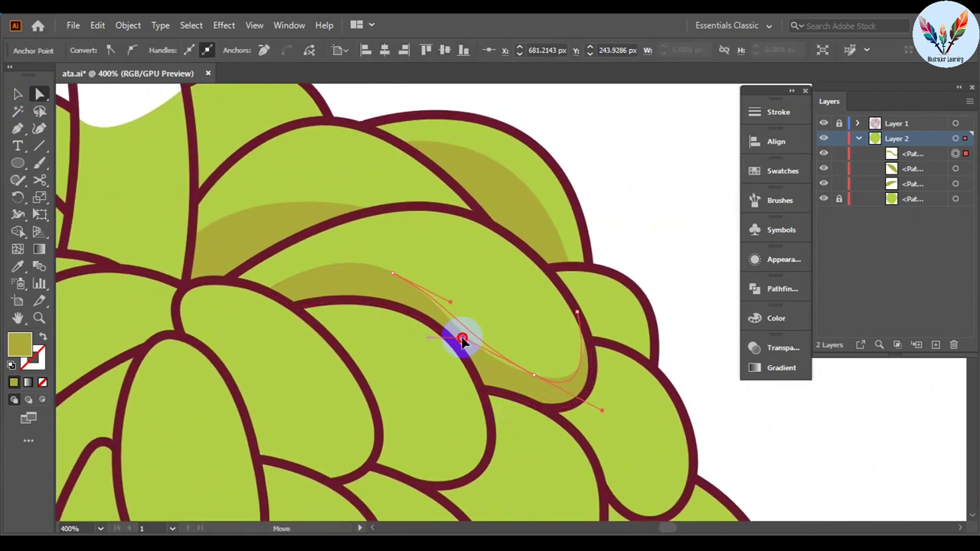
left_click(622, 217)
left_click_drag(390, 274, 437, 321)
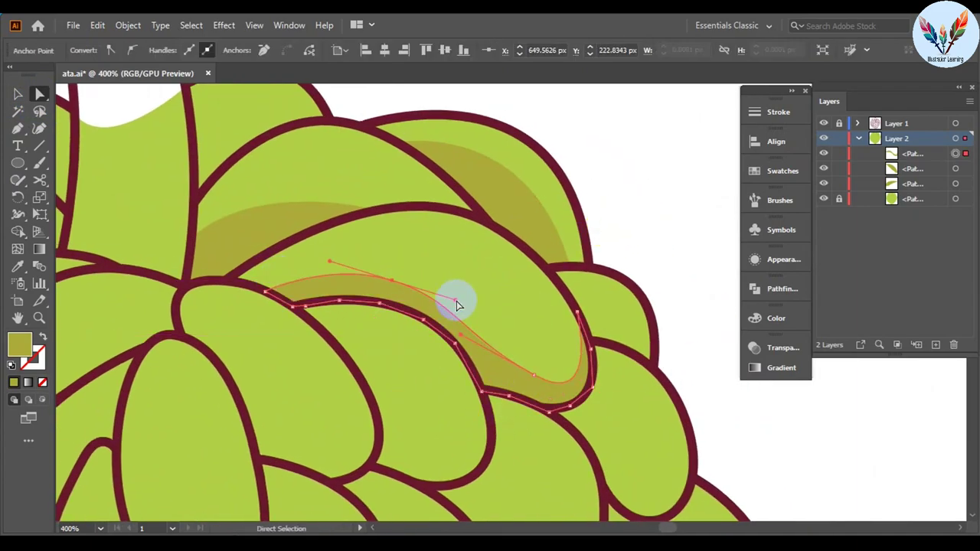
key("ctrl+shift+a")
Zoom in and add a small shadow under a right-side scale edge
key("ctrl+0")
key("ctrl+equal")
key("ctrl+equal")
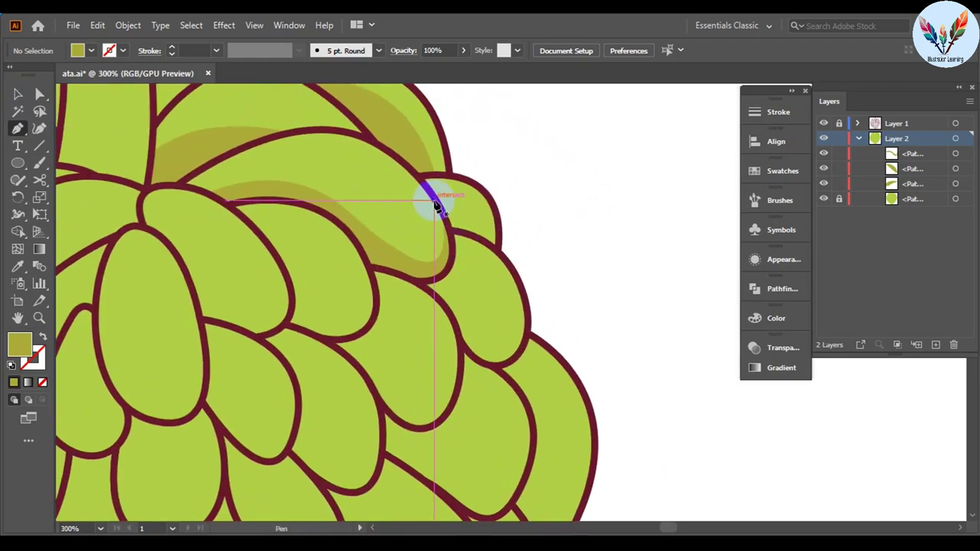
mouse_move(440, 197)
left_mouse_down()
mouse_move(499, 280)
mouse_move(471, 314)
left_mouse_up()
left_click(453, 261)
key("ctrl+equal")
key("ctrl+equal")
key("ctrl+equal")
Trace another olive shadow along the right-edge scale, then refit the view near the stem
left_click(549, 315)
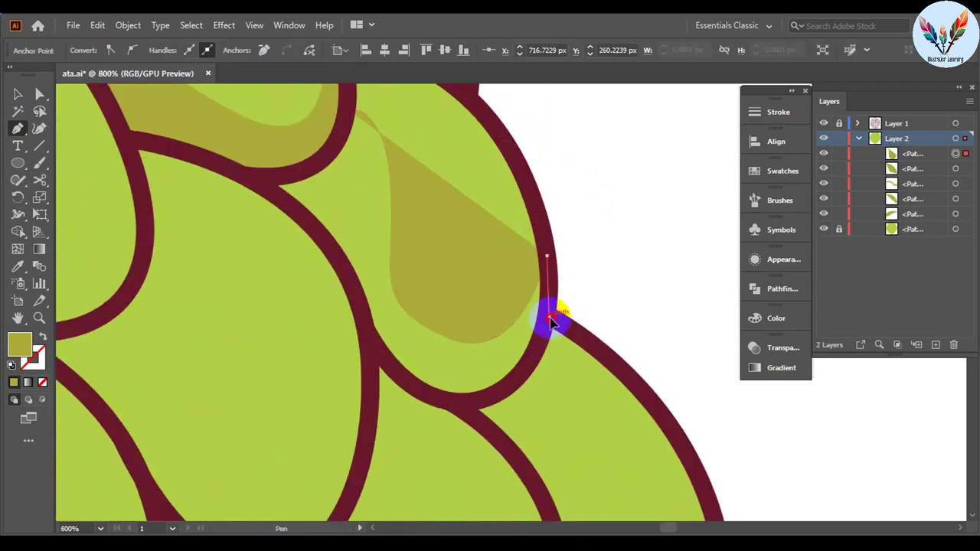
left_click(506, 387)
left_click(383, 366)
left_click(293, 208)
left_click(349, 115)
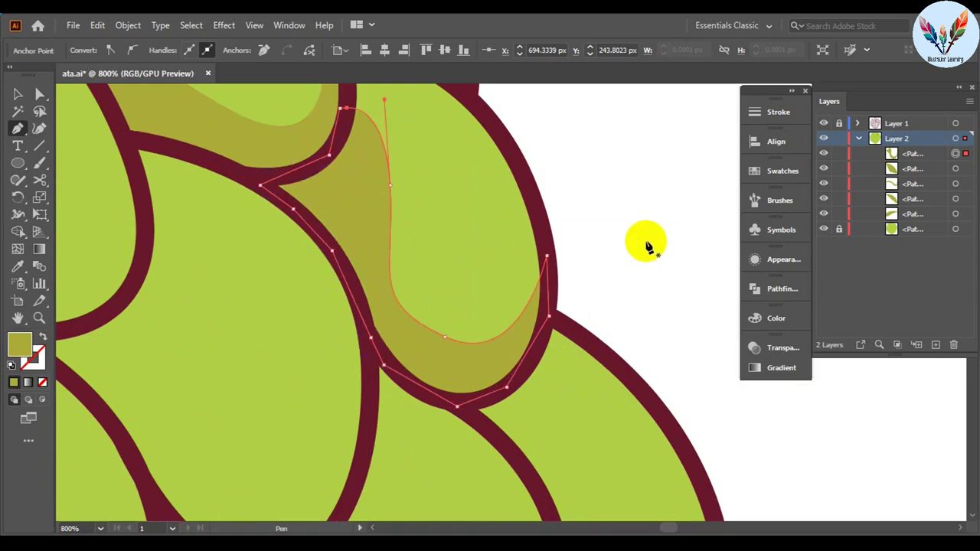
key("v")
left_click(647, 247)
key("ctrl+minus")
key("ctrl+0")
scroll(368, 219, "up", 5)
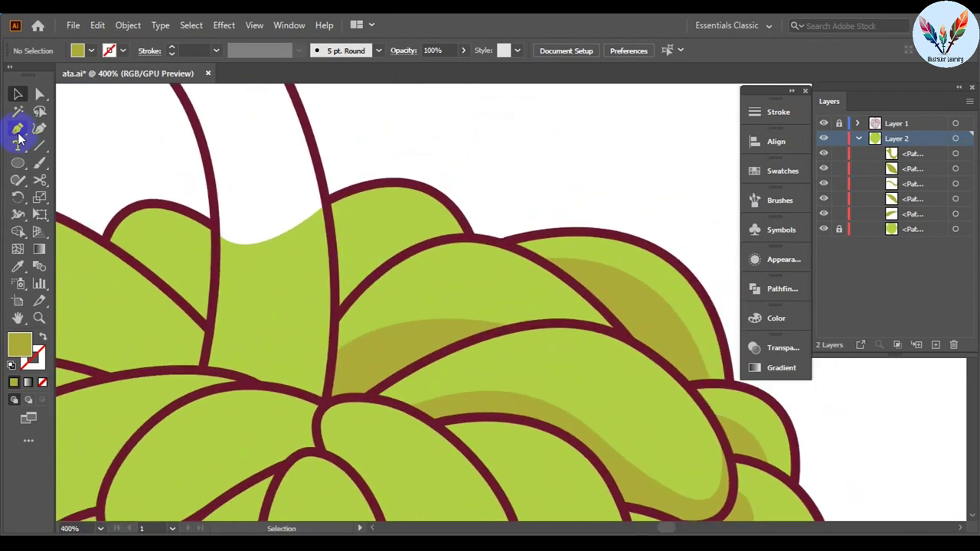
Draw two olive shadows under the scale edges beside the stem
left_click(332, 263)
left_click_drag(421, 244, 468, 275)
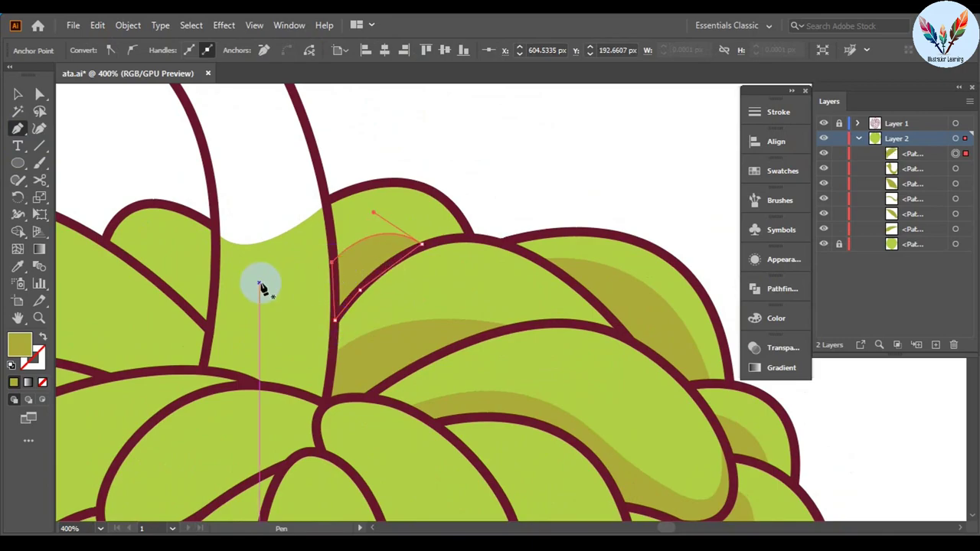
left_click_drag(121, 251, 361, 215)
left_click(377, 227)
left_click_drag(452, 260, 450, 297)
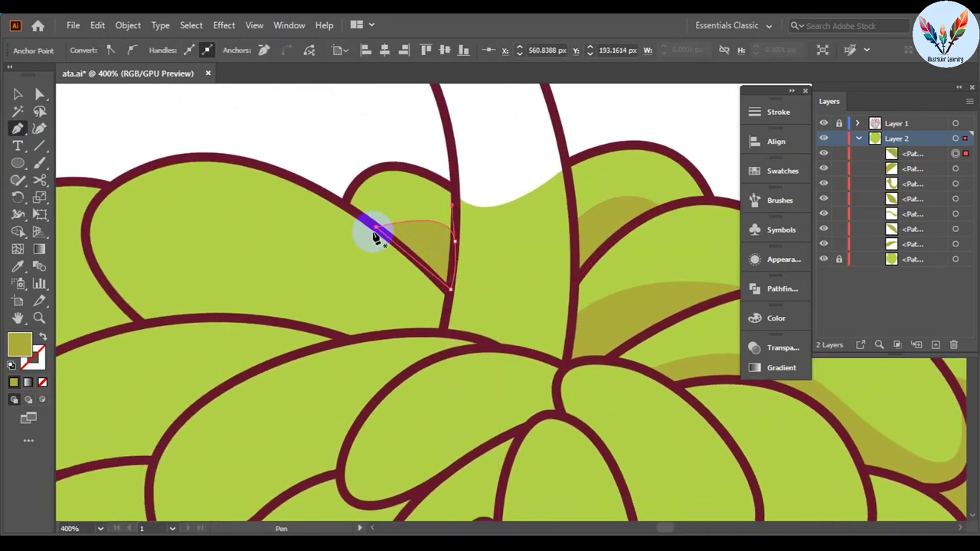
left_click_drag(377, 230, 468, 191)
left_click(227, 287)
left_click_drag(603, 320, 765, 394)
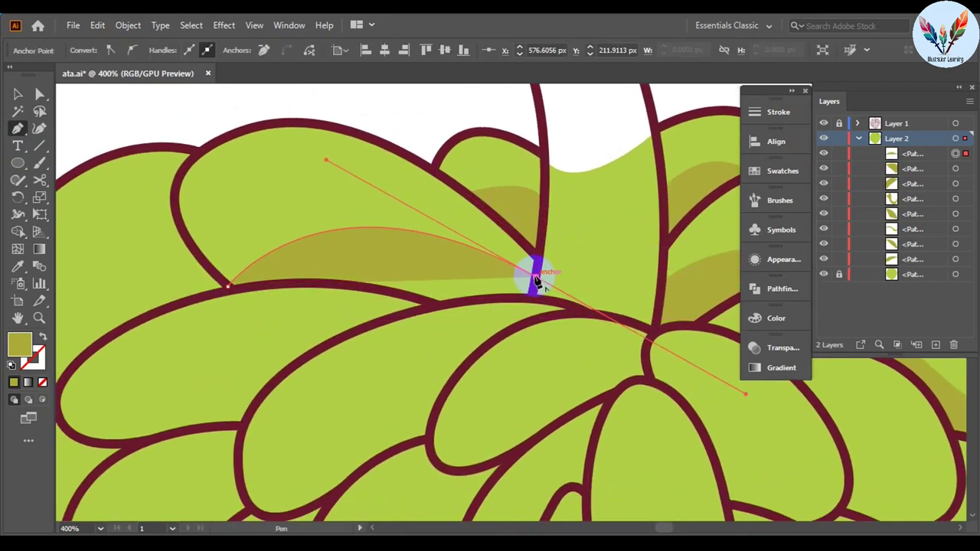
left_click(536, 277)
left_click(531, 295)
left_click_drag(444, 305, 387, 296)
left_click(228, 288)
Pan left and trace a closed olive shadow under a left-side scale edge
left_click_drag(118, 353, 434, 318)
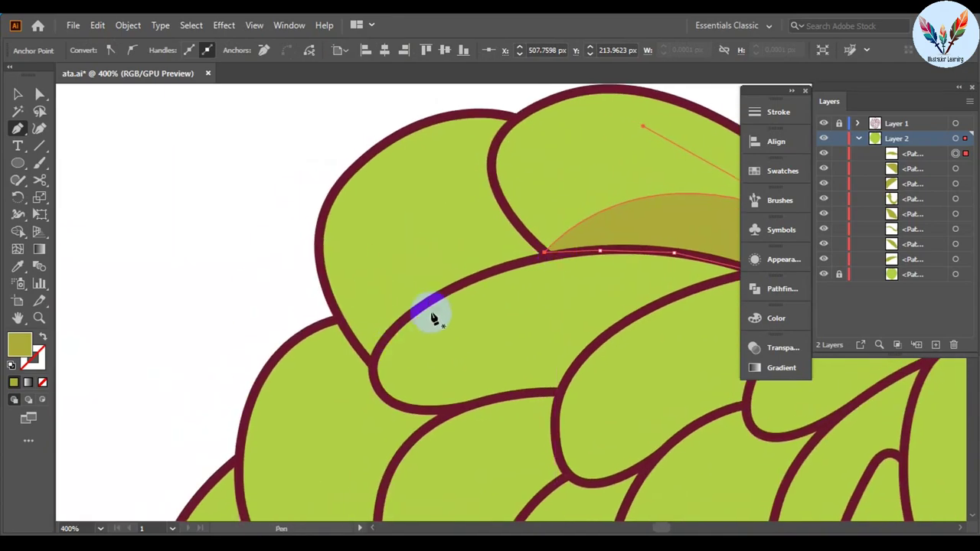
left_click(370, 355)
left_click_drag(491, 181, 482, 186)
left_click(507, 212)
left_click(548, 251)
left_click(498, 269)
left_click_drag(446, 287, 419, 328)
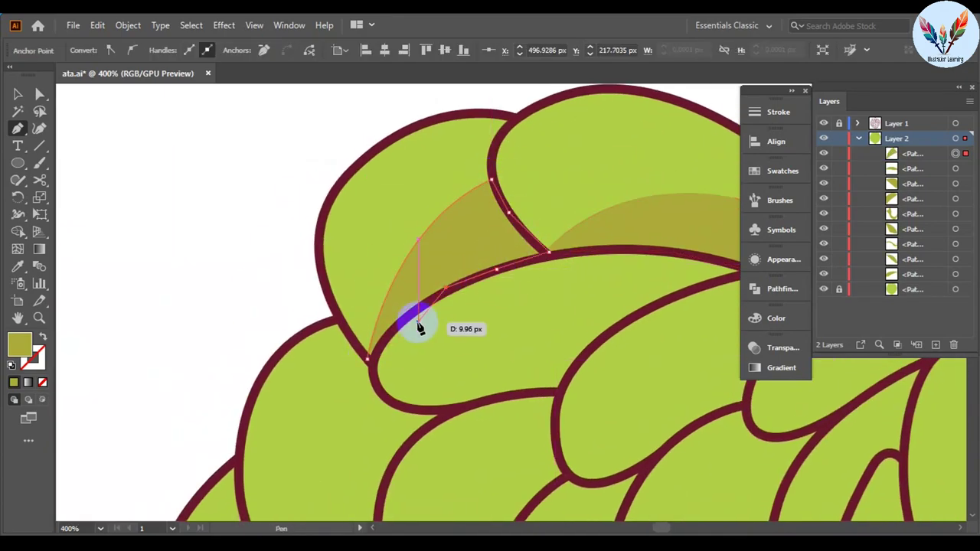
left_click(365, 353)
Pan further down the left side and trace a shadow closing where the scales meet
left_click_drag(365, 354, 401, 263)
left_click_drag(365, 376, 384, 331)
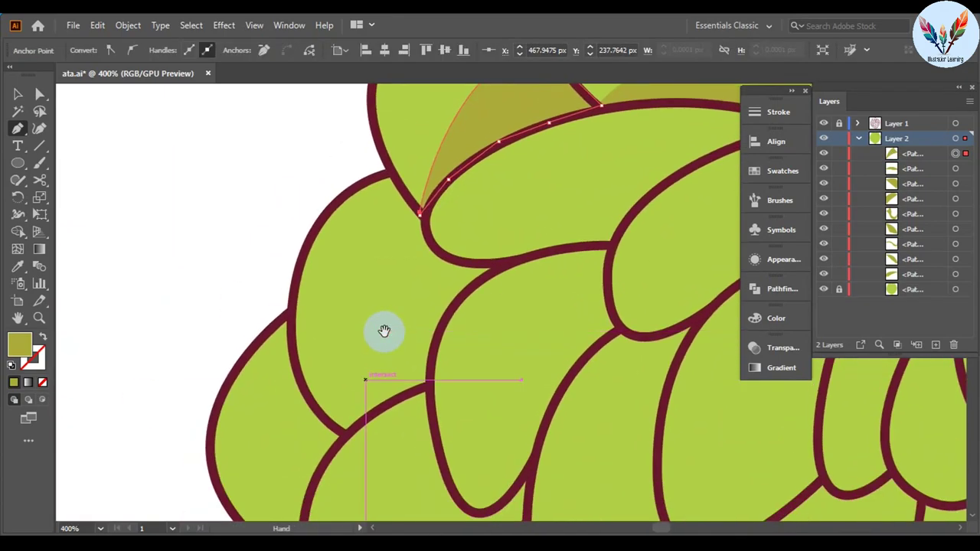
left_click(427, 233)
left_click_drag(392, 285, 391, 322)
left_click_drag(350, 433, 322, 454)
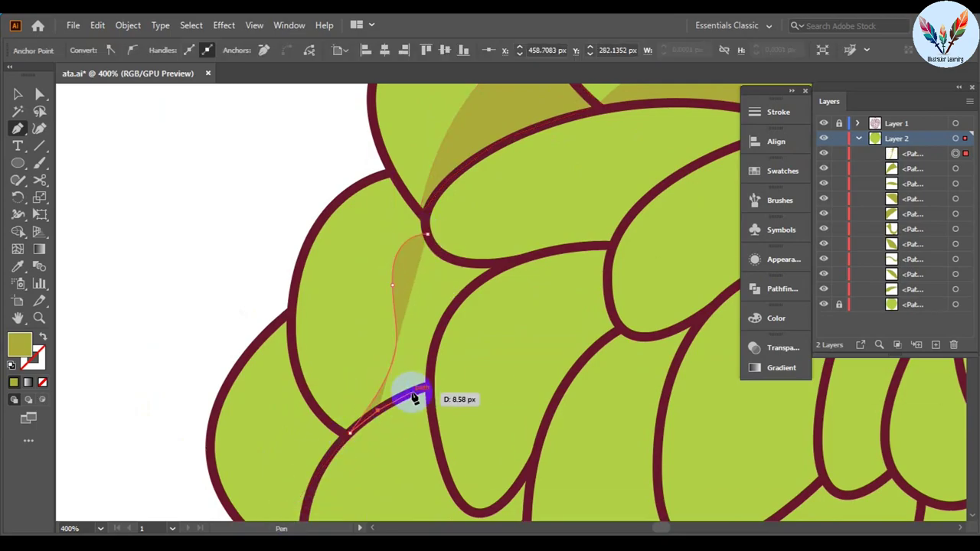
left_click_drag(414, 397, 429, 389)
scroll(428, 389, "up", 2)
left_click(489, 240)
left_click(583, 159)
scroll(431, 95, "up", 1)
left_click(494, 186)
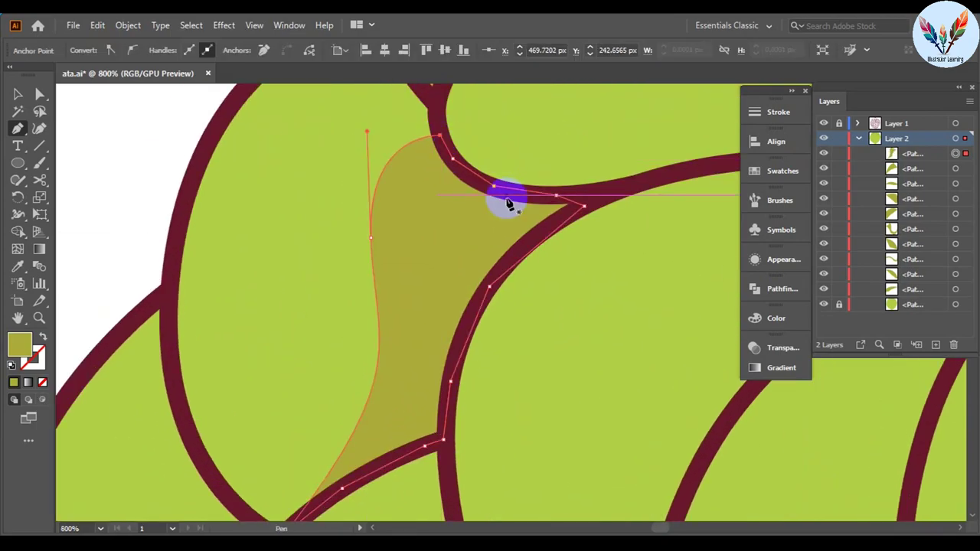
scroll(420, 224, "down", 6)
scroll(340, 247, "up", 2)
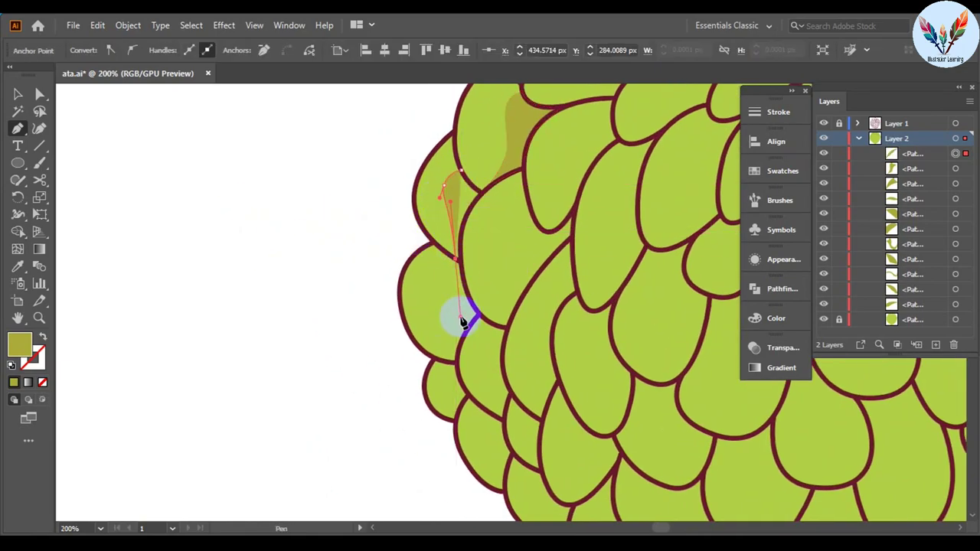
scroll(465, 381, "up", 1)
left_click(514, 222)
scroll(356, 240, "down", 2)
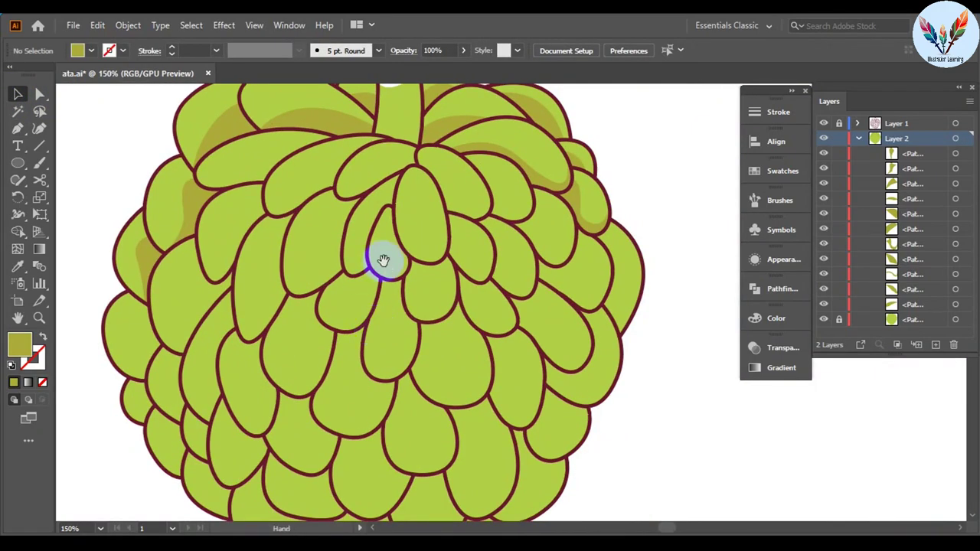
Trace a small closed olive shadow just below the stem
left_click_drag(383, 260, 433, 326)
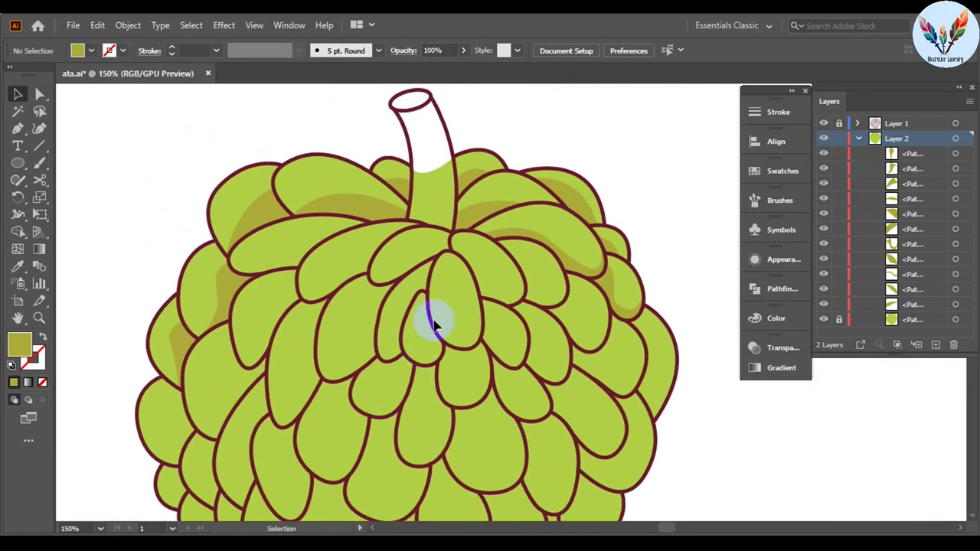
key("p")
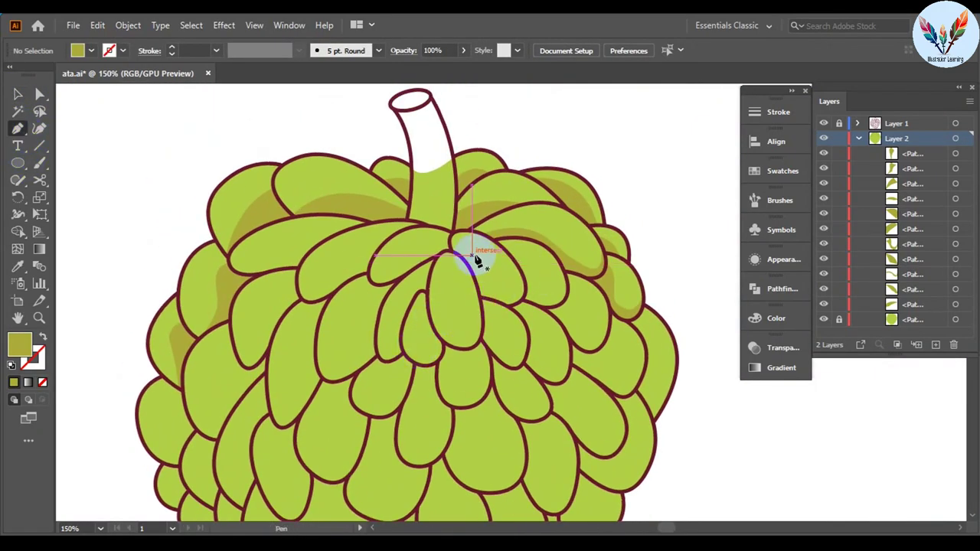
left_click(450, 236)
scroll(467, 249, "up", 1)
scroll(484, 230, "down", 1)
mouse_move(484, 230)
left_mouse_down()
mouse_move(501, 251)
mouse_move(536, 245)
left_mouse_up()
scroll(536, 245, "up", 3)
left_click_drag(303, 161, 307, 164)
scroll(412, 220, "up", 1)
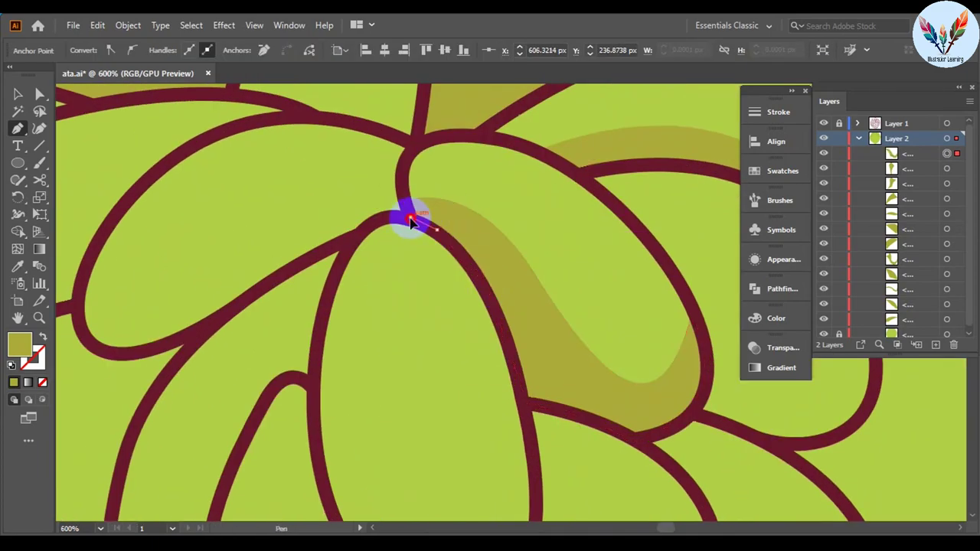
left_click(411, 221)
scroll(412, 221, "down", 4)
scroll(521, 349, "up", 4)
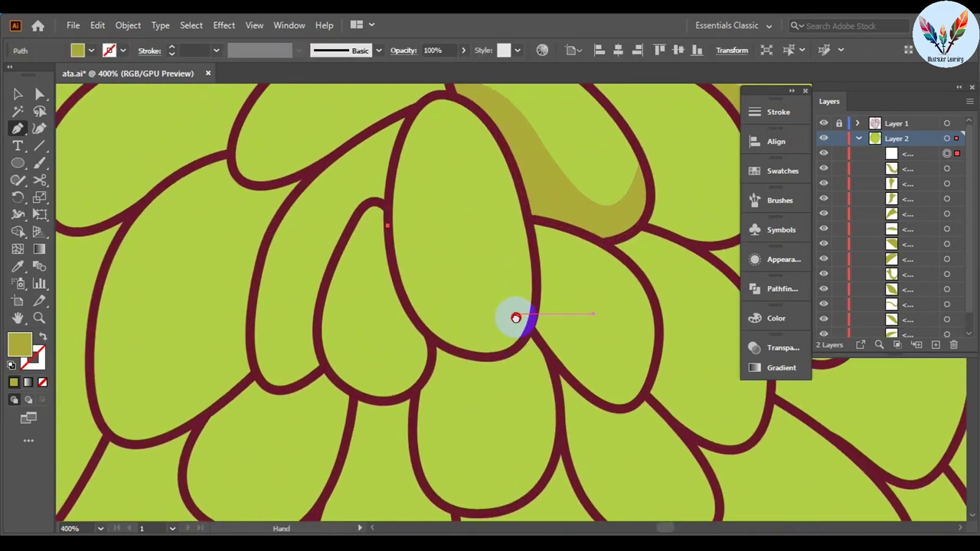
Draw another shadow under a central scale, tracing around its tip
left_click_drag(536, 274, 575, 138)
scroll(503, 361, "up", 2)
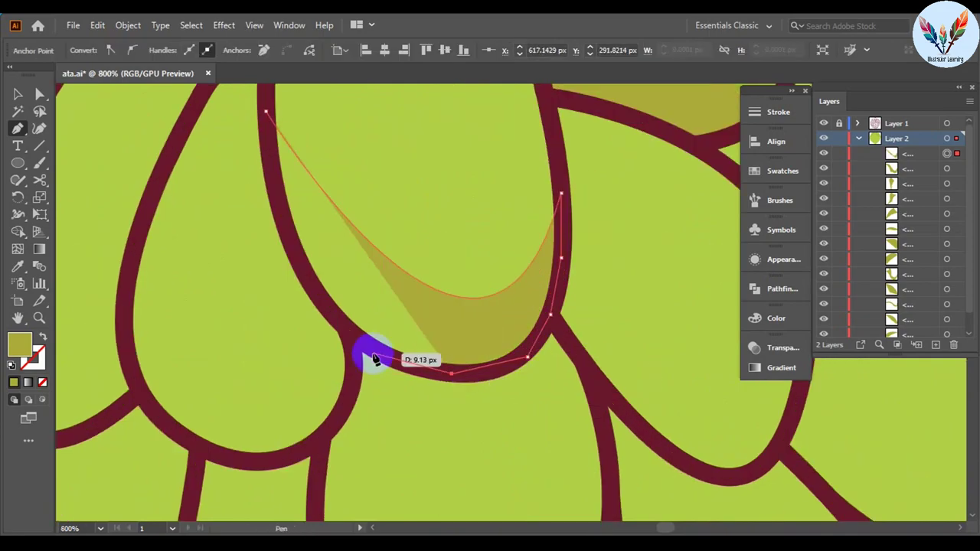
left_click(372, 350)
scroll(281, 208, "down", 3)
scroll(466, 252, "down", 2)
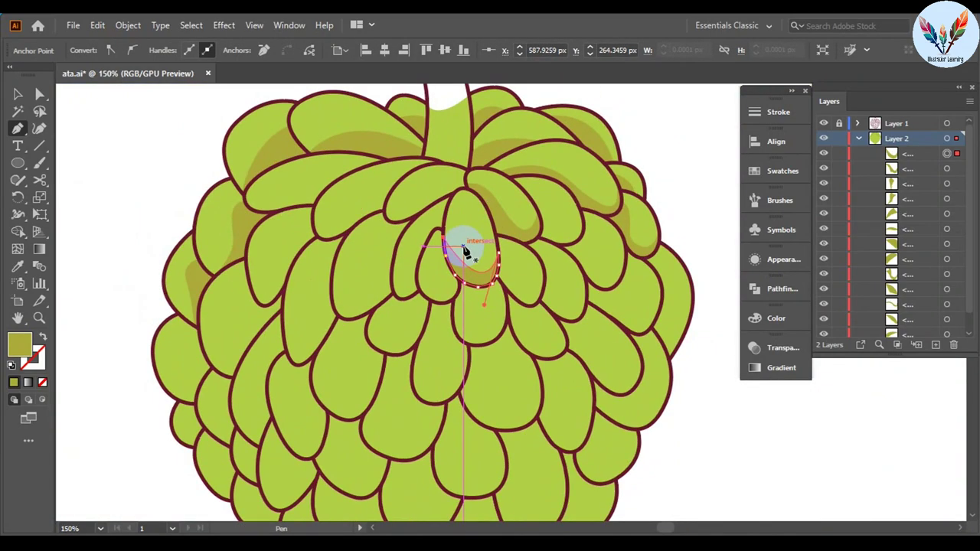
scroll(466, 253, "up", 3)
scroll(409, 208, "up", 1)
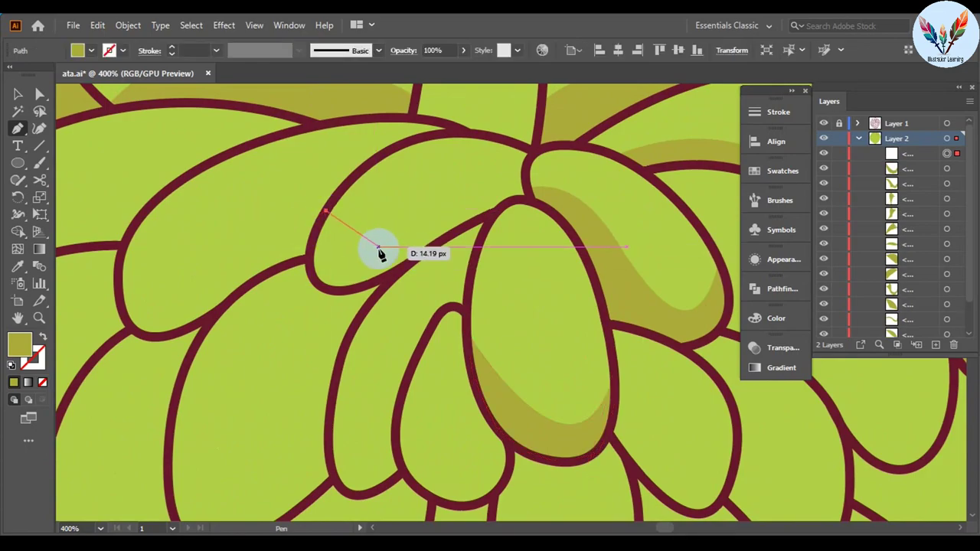
left_click_drag(378, 247, 453, 182)
left_click(518, 206)
scroll(528, 199, "up", 3)
left_click(376, 335)
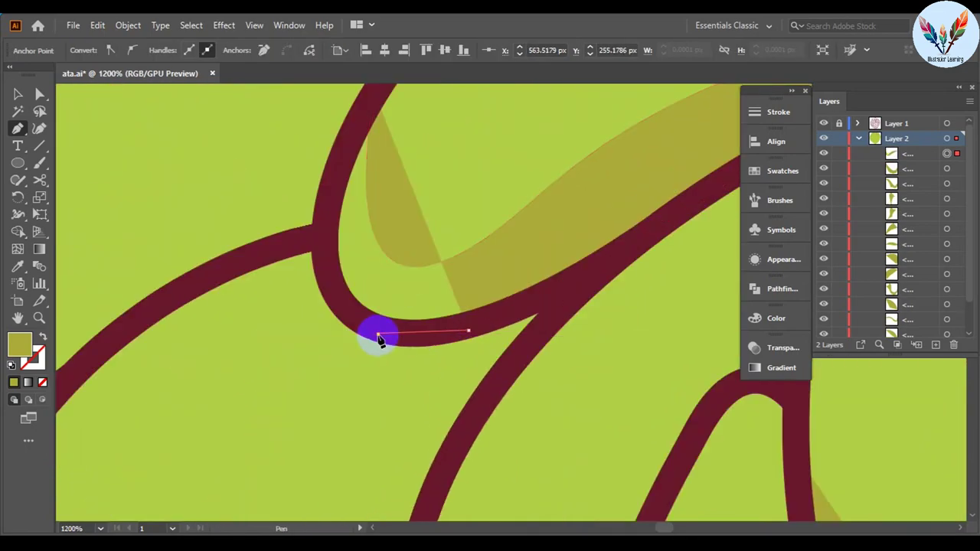
left_click(325, 247)
left_click(342, 156)
scroll(525, 253, "down", 4)
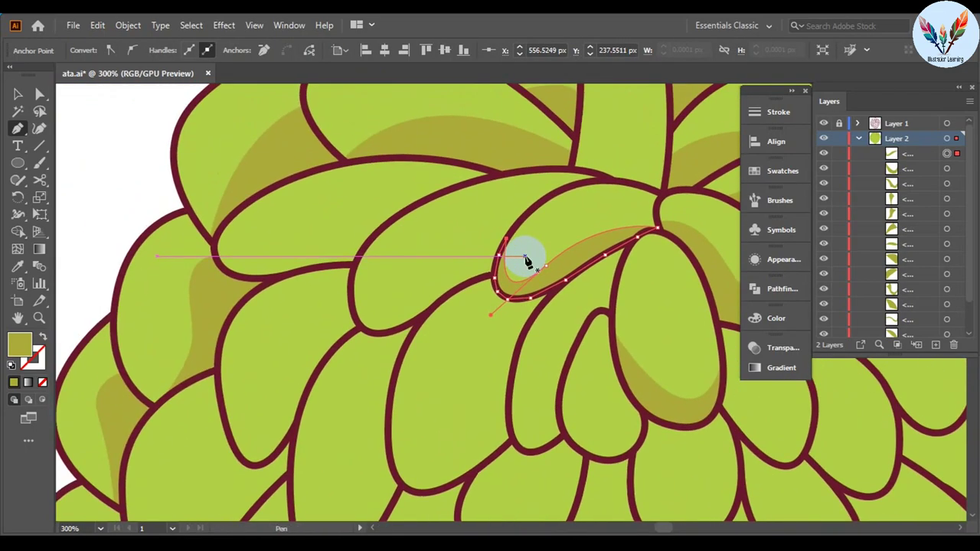
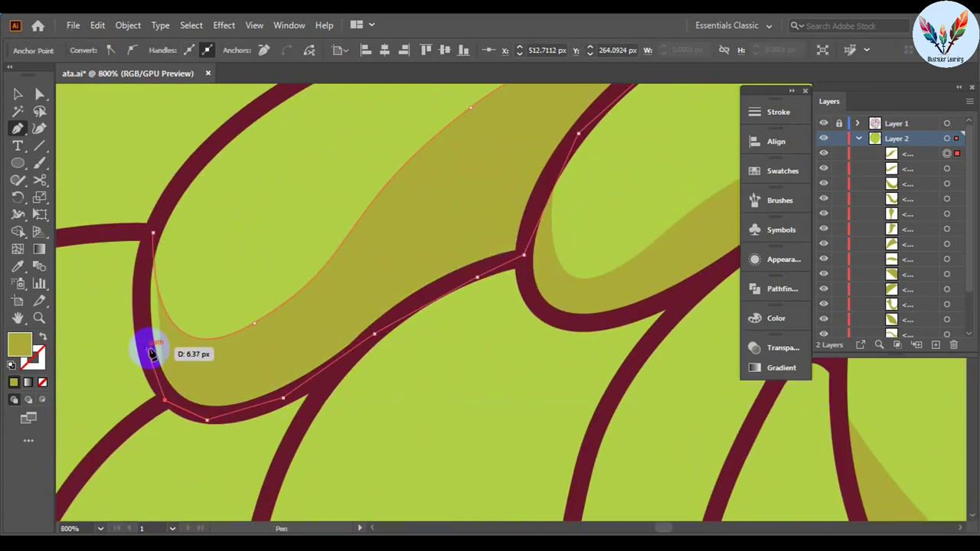
Deselect the finished shadow, then trace a closed olive shadow on a left-edge segment
key("ctrl+0")
left_click(621, 346, "ctrl")
scroll(633, 322, "up", 2)
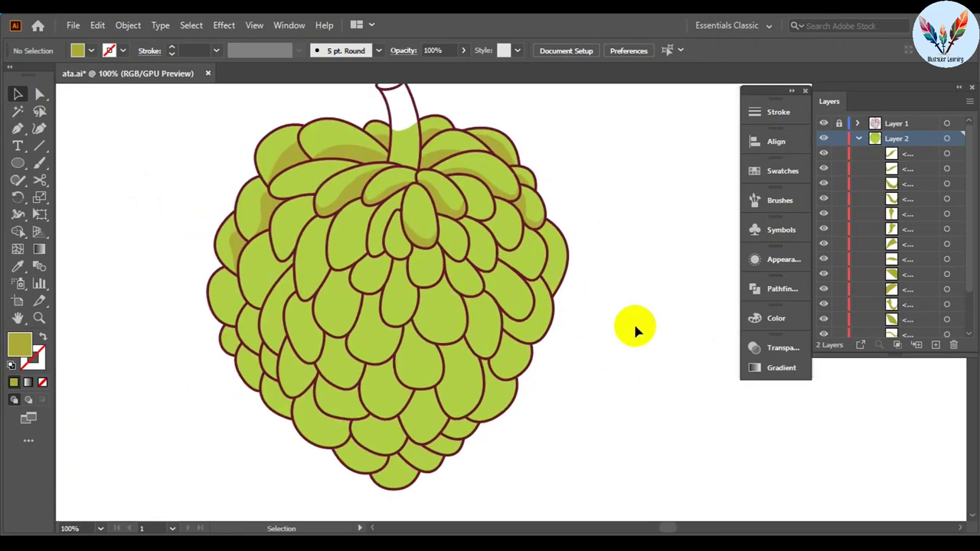
scroll(278, 331, "up", 2)
scroll(256, 246, "up", 2)
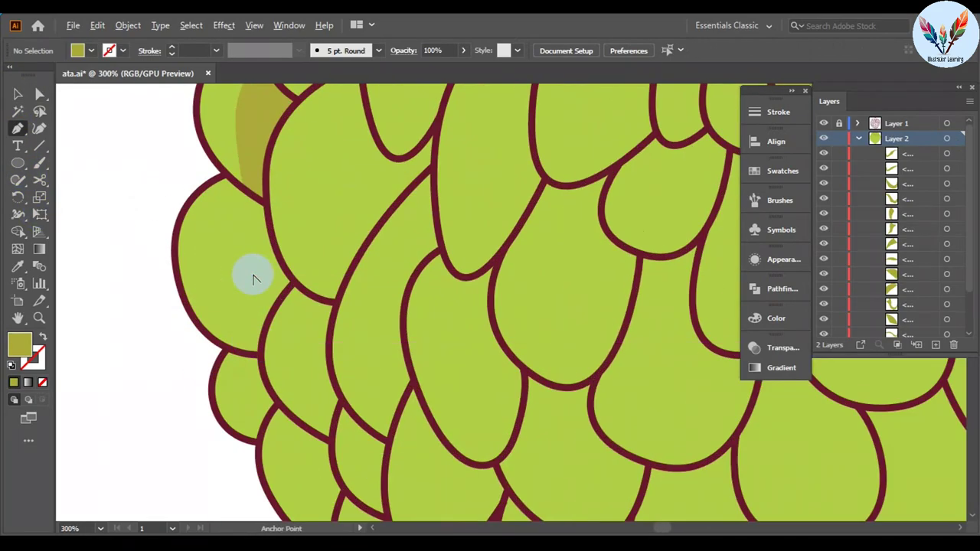
mouse_move(260, 352)
left_mouse_down()
mouse_move(249, 197)
mouse_move(258, 204)
left_mouse_up()
left_click_drag(278, 258, 295, 287)
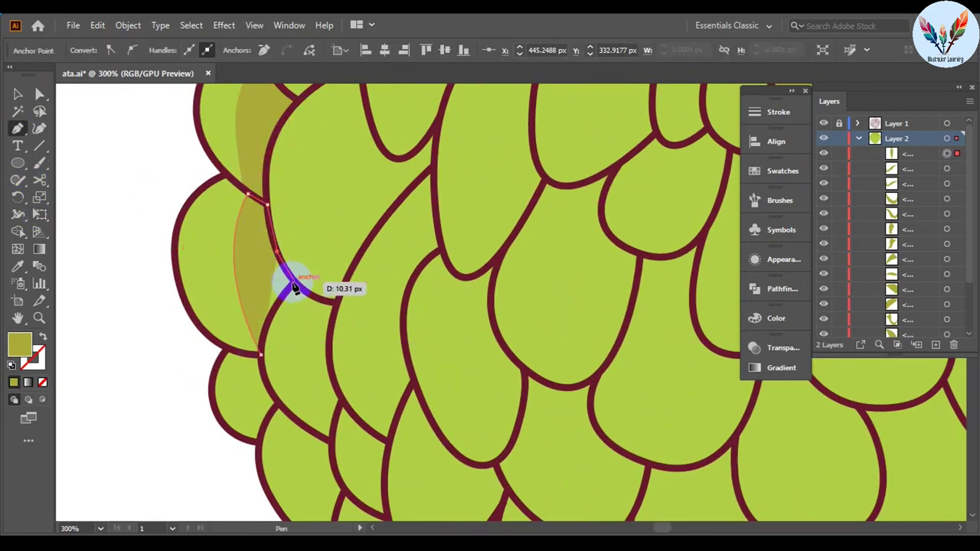
left_click(261, 354)
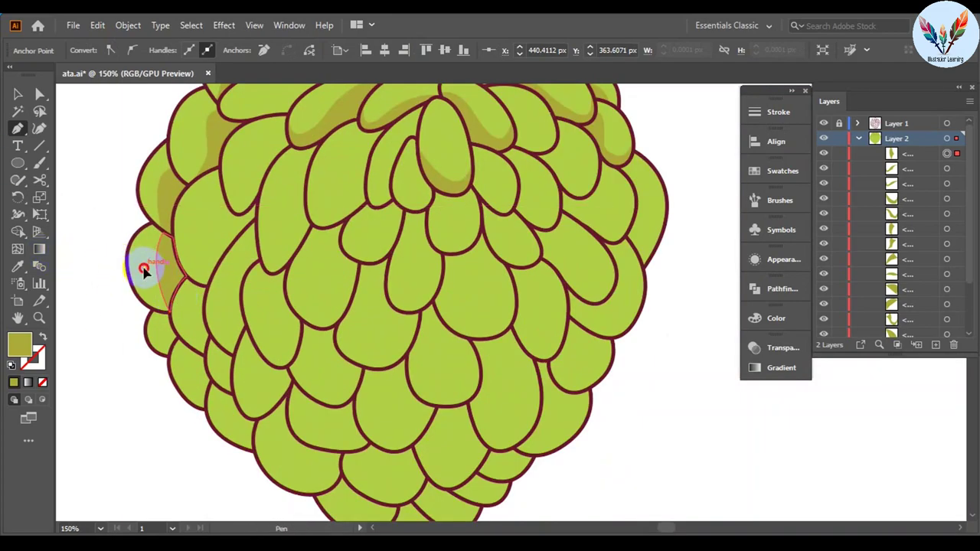
left_click_drag(144, 270, 138, 277)
Reshape the left segment's shadow curve with Direct Selection, then deselect it
key("a")
left_click(171, 235)
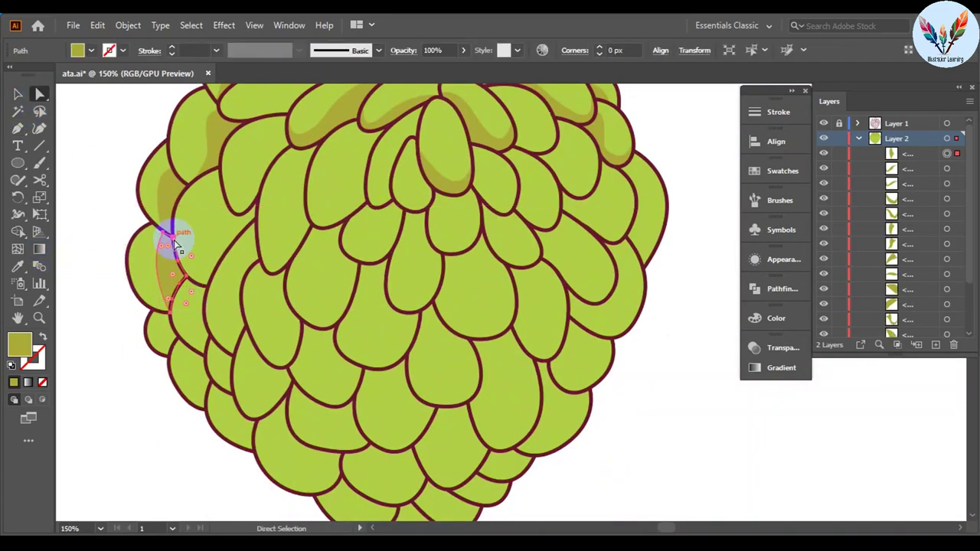
scroll(344, 241, "up", 2)
left_click_drag(344, 241, 258, 332)
scroll(206, 366, "down", 2)
left_click(243, 295)
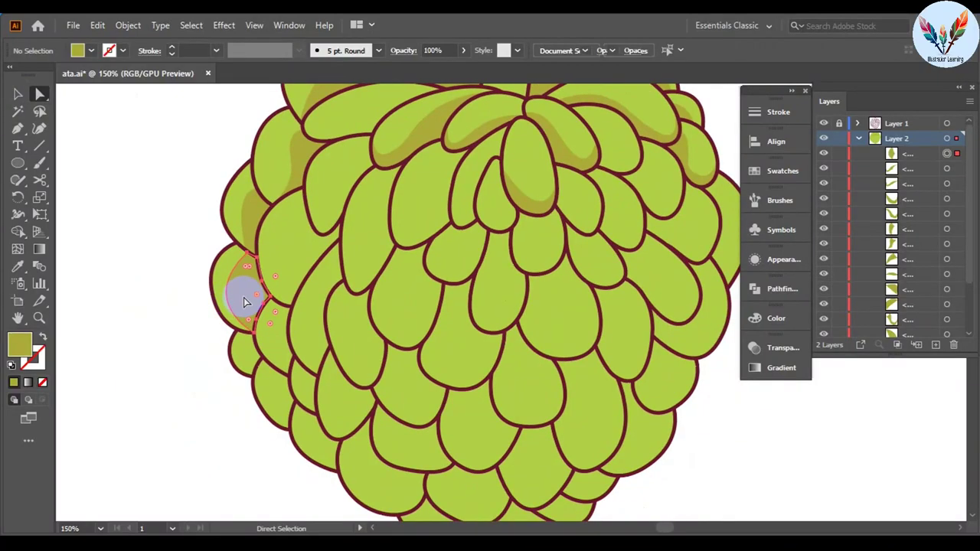
scroll(174, 334, "up", 2)
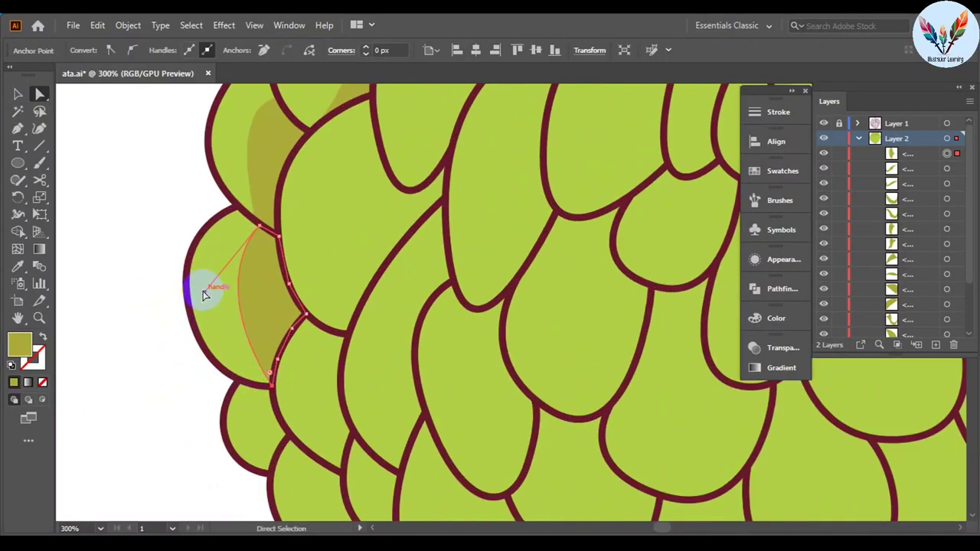
left_click(161, 360)
scroll(189, 382, "down", 2)
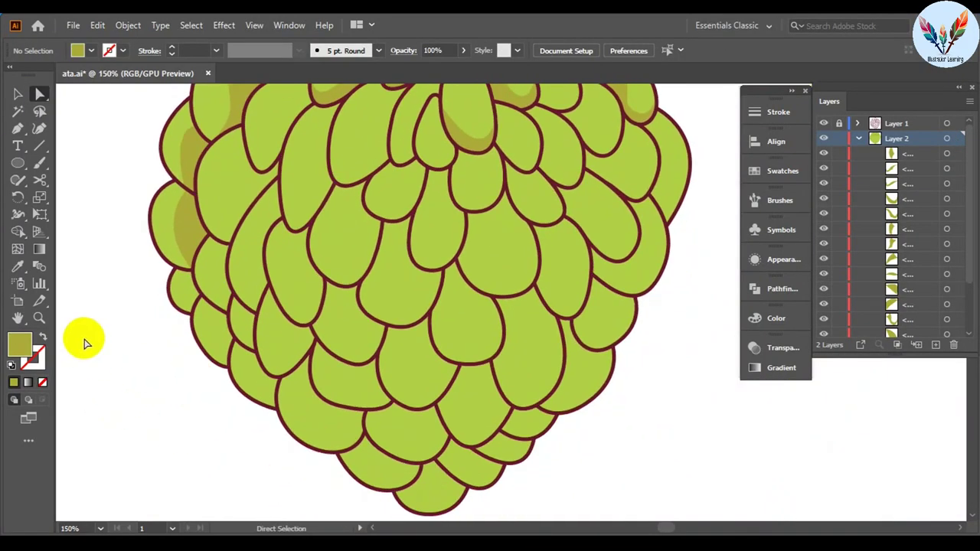
scroll(376, 267, "down", 2)
Trace an olive shadow under the top-left segment, following its maroon outline
scroll(333, 244, "up", 3)
left_click_drag(262, 286, 324, 278)
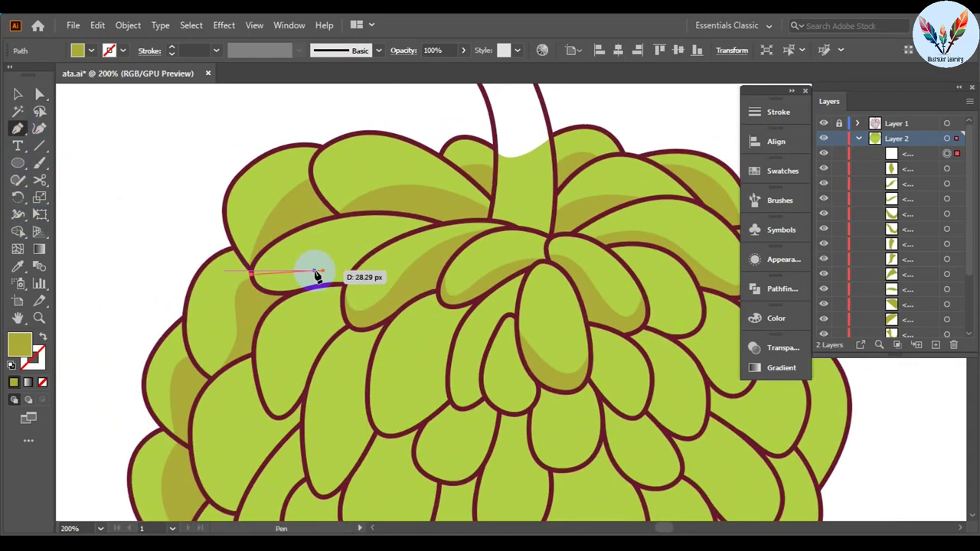
left_click_drag(406, 239, 437, 219)
scroll(441, 230, "up", 3)
left_click(230, 323)
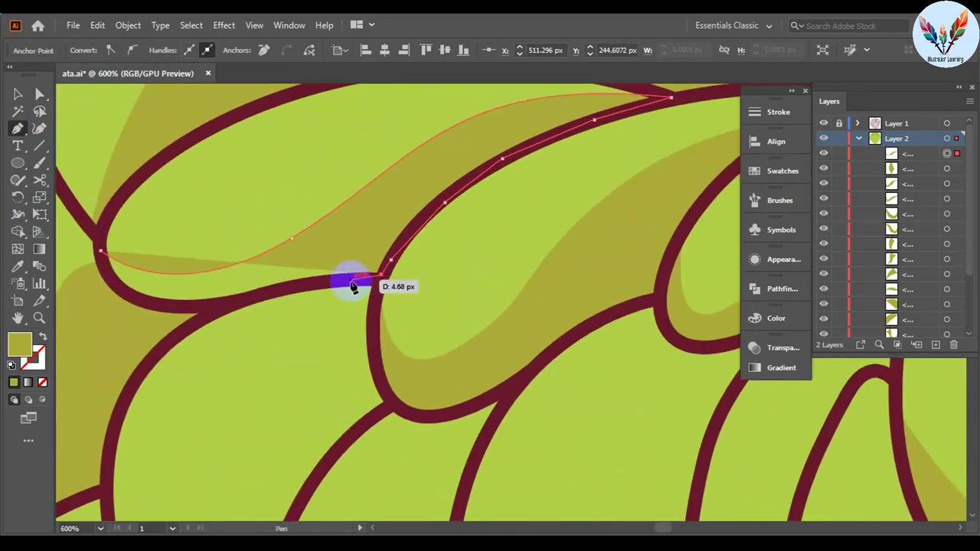
left_click(321, 283)
left_click(174, 310)
scroll(221, 203, "down", 4)
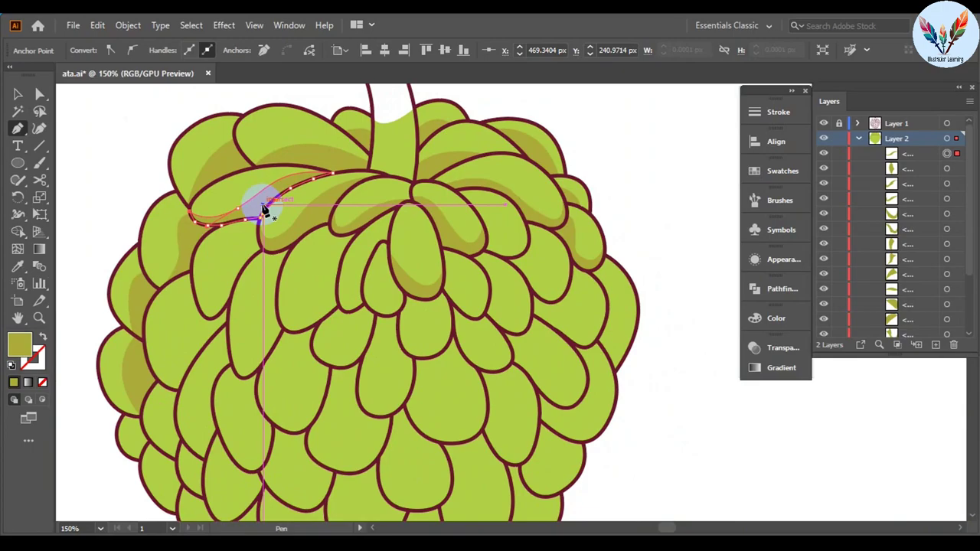
Draw a curved olive shadow inside a central segment along its dark outline
left_click_drag(262, 209, 389, 248)
scroll(389, 280, "up", 4)
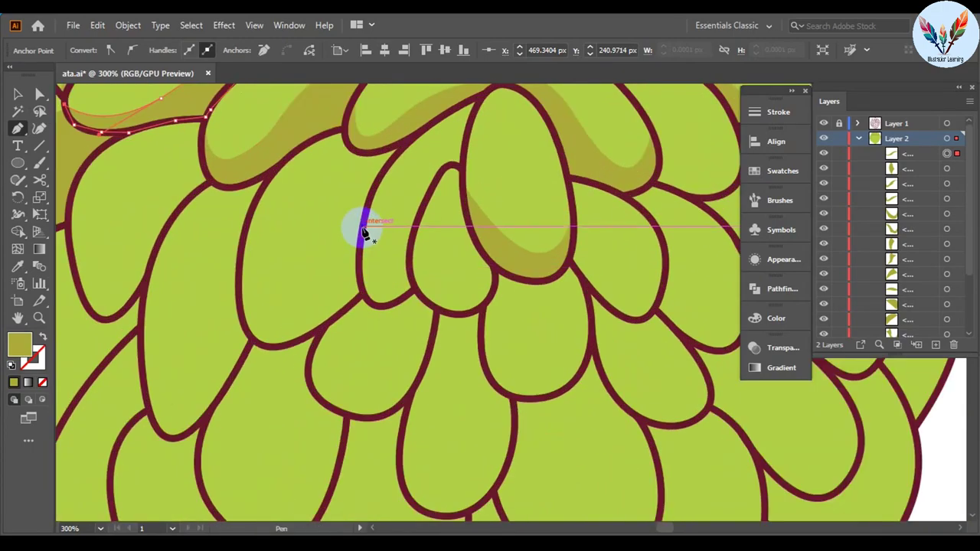
left_click(412, 284)
left_click(312, 240)
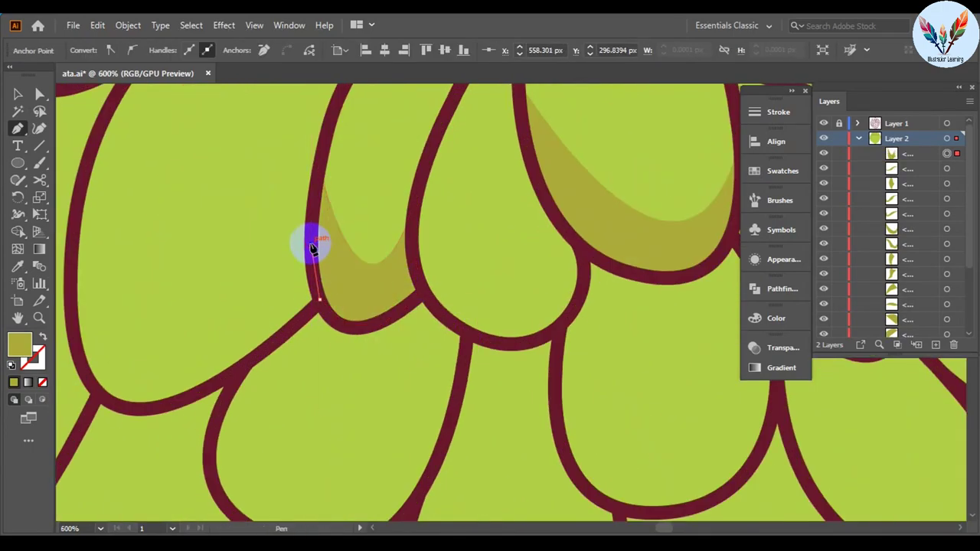
scroll(335, 212, "down", 4)
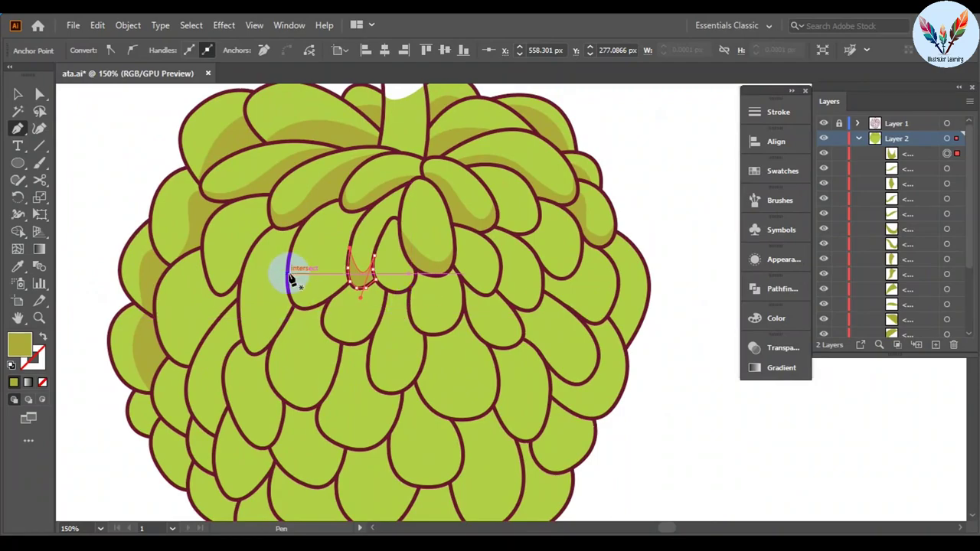
scroll(291, 280, "up", 3)
mouse_move(298, 276)
left_mouse_down()
mouse_move(361, 153)
mouse_move(370, 270)
mouse_move(370, 222)
left_mouse_up()
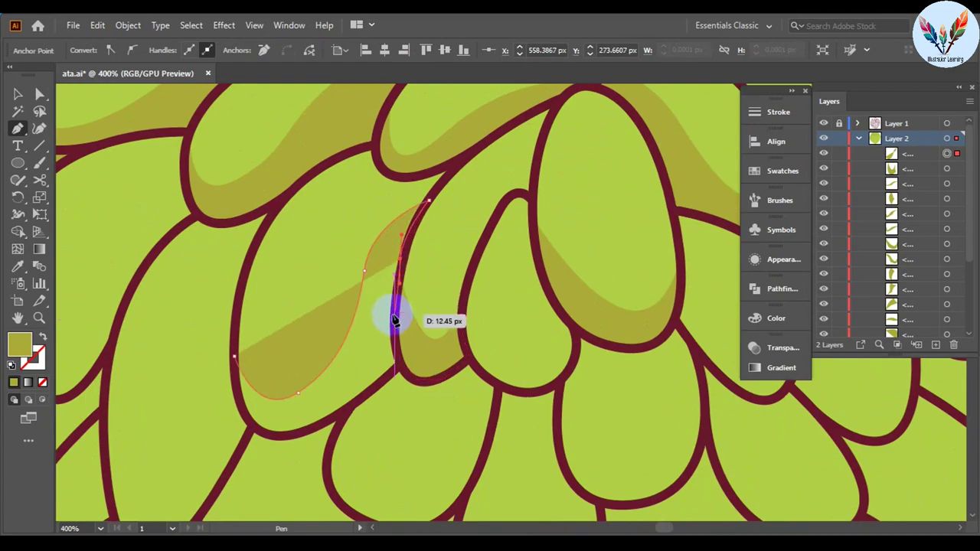
left_click_drag(395, 320, 372, 394)
left_click(300, 431)
Zoom into the upper-left area and begin another curved shadow on a nearby segment
key("ctrl+plus")
key("ctrl+plus")
key("ctrl+plus")
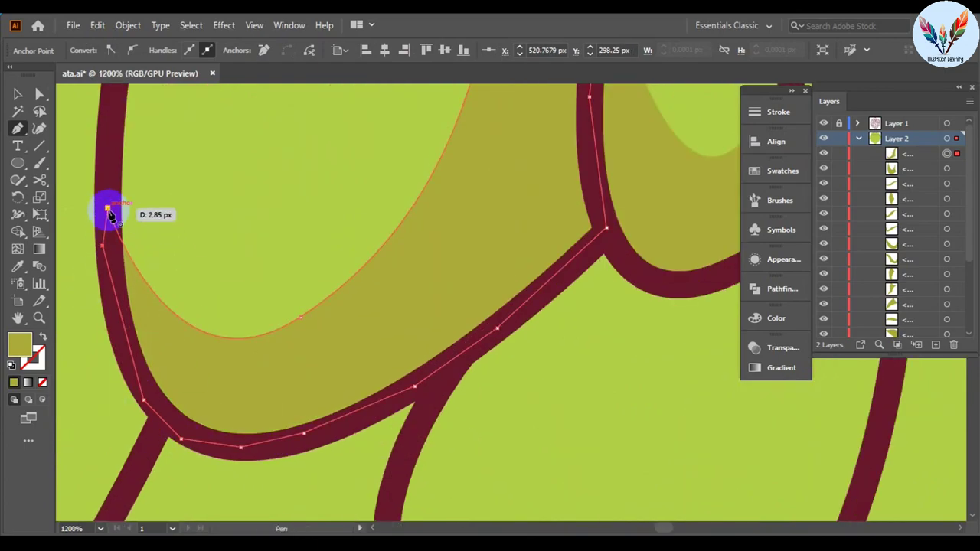
key("ctrl+1")
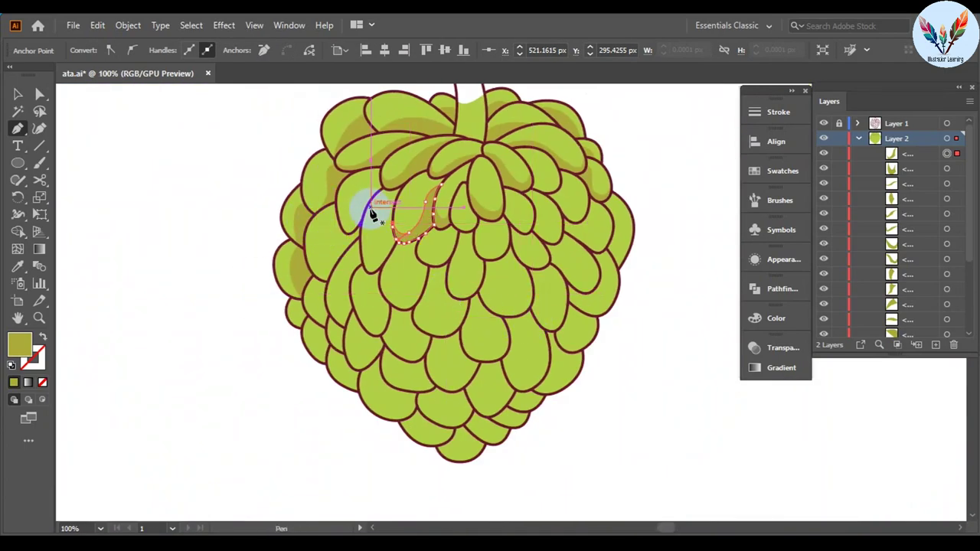
key("ctrl+plus")
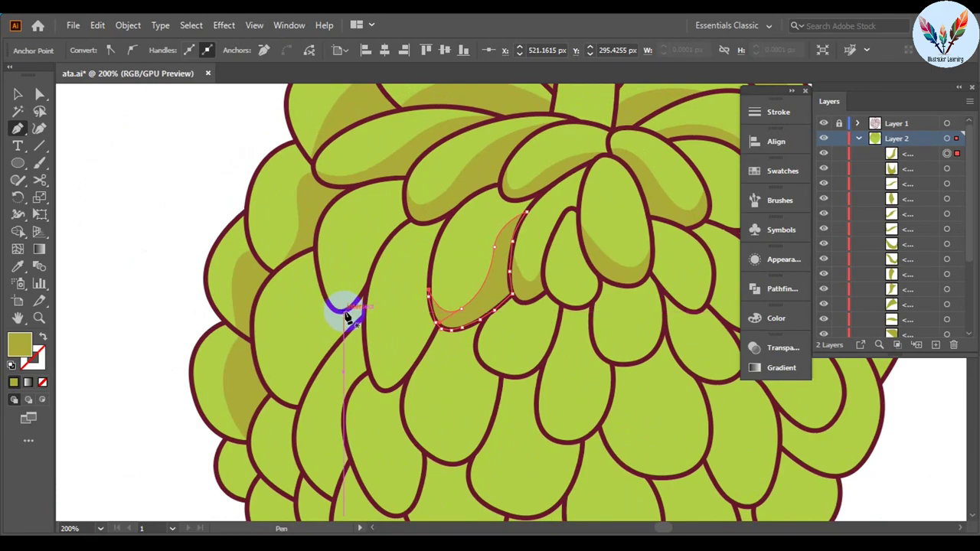
left_click(360, 305)
key("ctrl+plus")
left_click_drag(399, 192, 424, 155)
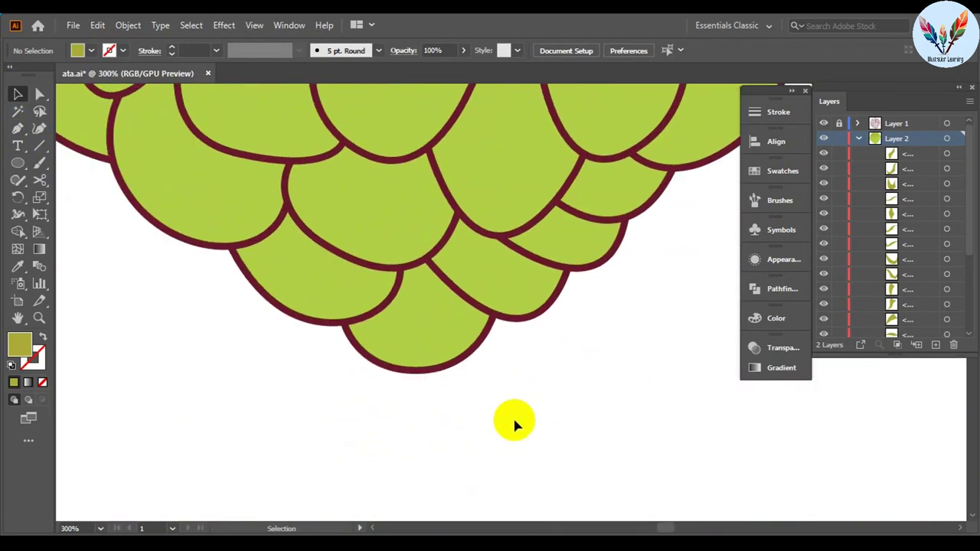
Trace a closed olive shadow along the bottom segment's outline
scroll(496, 391, "up", 2)
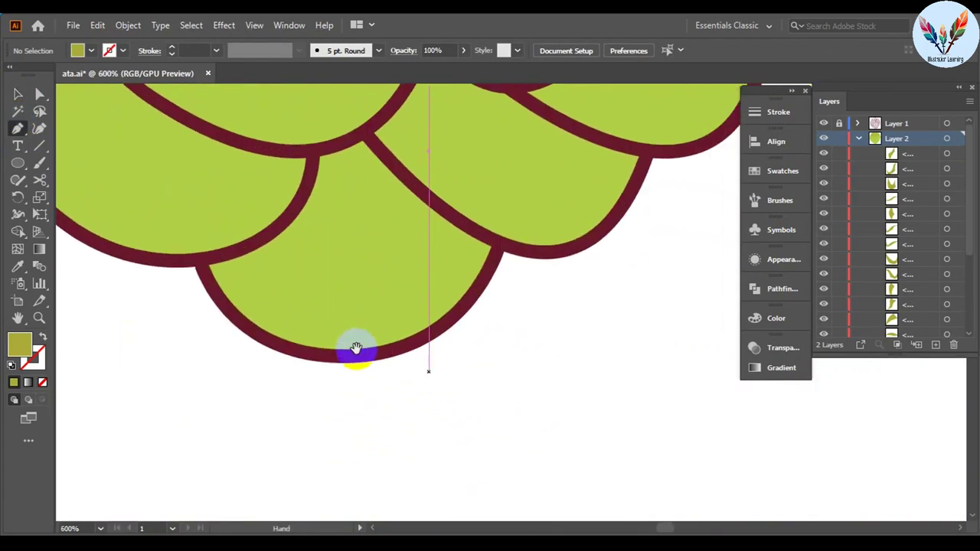
left_click(291, 216)
left_click_drag(411, 344, 405, 357)
left_click(445, 325)
left_click(487, 273)
left_click(499, 243)
left_click(436, 204)
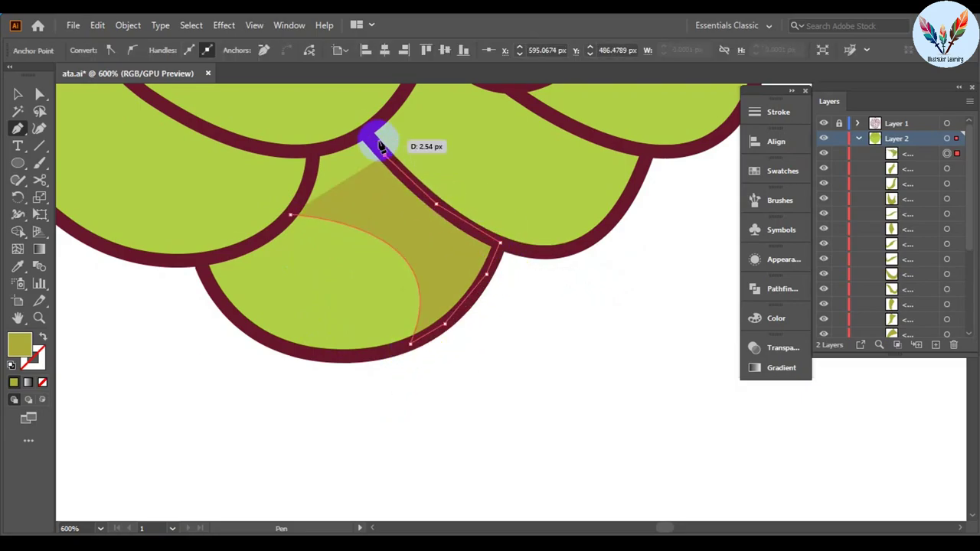
Begin an olive shadow along the lower-right segment, curving its inner edge
mouse_move(293, 232)
left_mouse_down()
mouse_move(408, 383)
mouse_move(322, 245)
mouse_move(477, 281)
left_mouse_up()
left_click(530, 284)
scroll(494, 240, "up", 1)
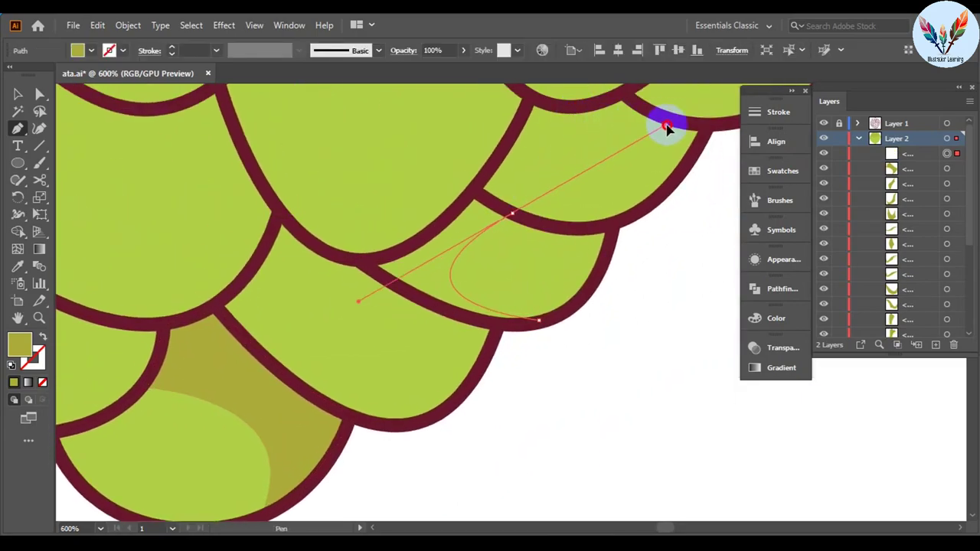
left_click(511, 213)
left_click_drag(473, 195, 473, 192)
left_click_drag(366, 262, 380, 277)
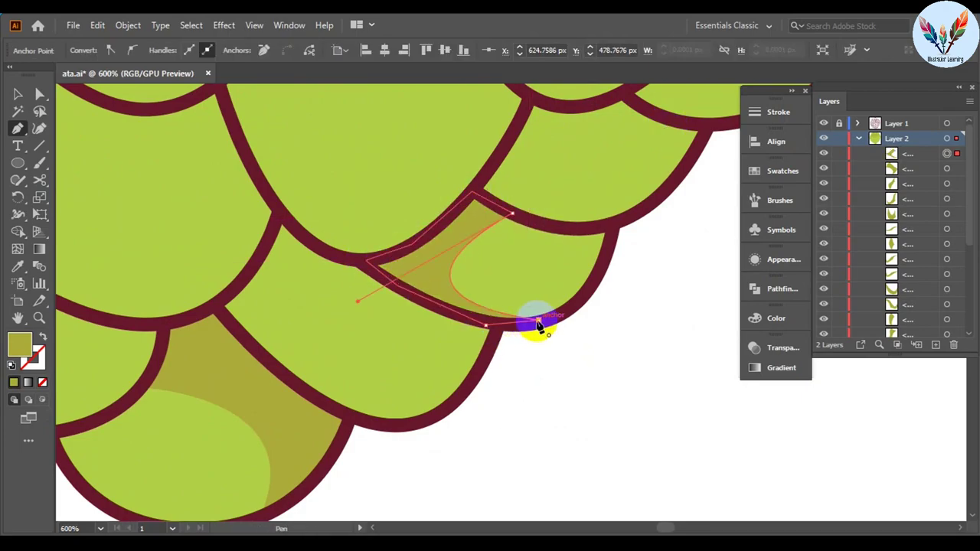
Extend that shadow path with another anchor and a curved edge near the bottom segment
scroll(394, 295, "left", 5)
scroll(203, 219, "left", 3)
left_click(204, 219)
scroll(452, 431, "down", 2)
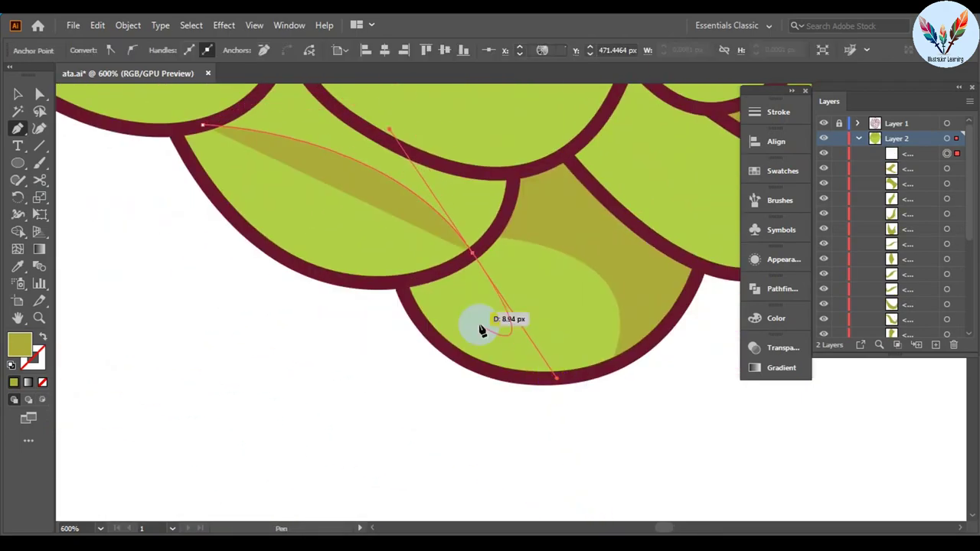
scroll(481, 329, "up", 2)
scroll(516, 180, "left", 2)
scroll(531, 247, "up", 2)
scroll(263, 99, "left", 3)
left_click_drag(237, 260, 249, 268)
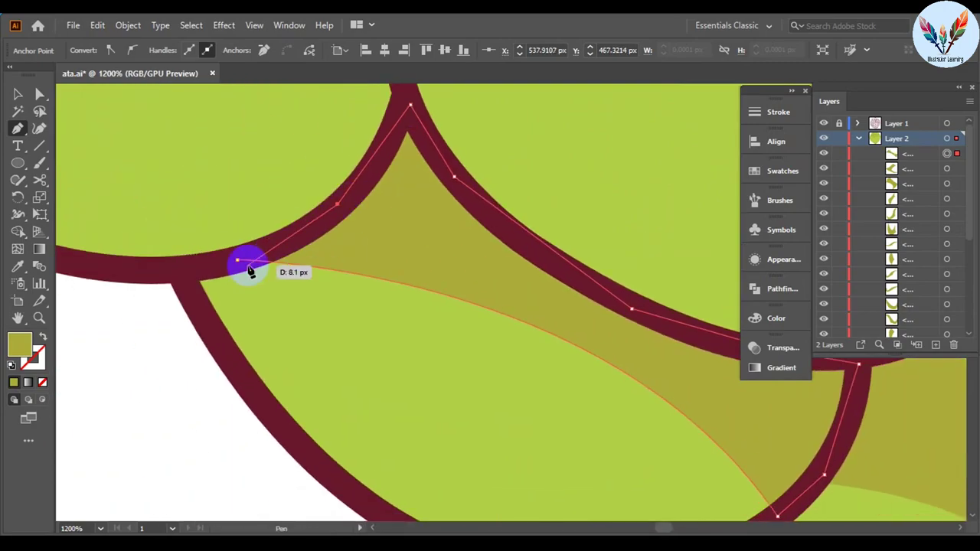
scroll(351, 342, "down", 3)
scroll(335, 265, "down", 2)
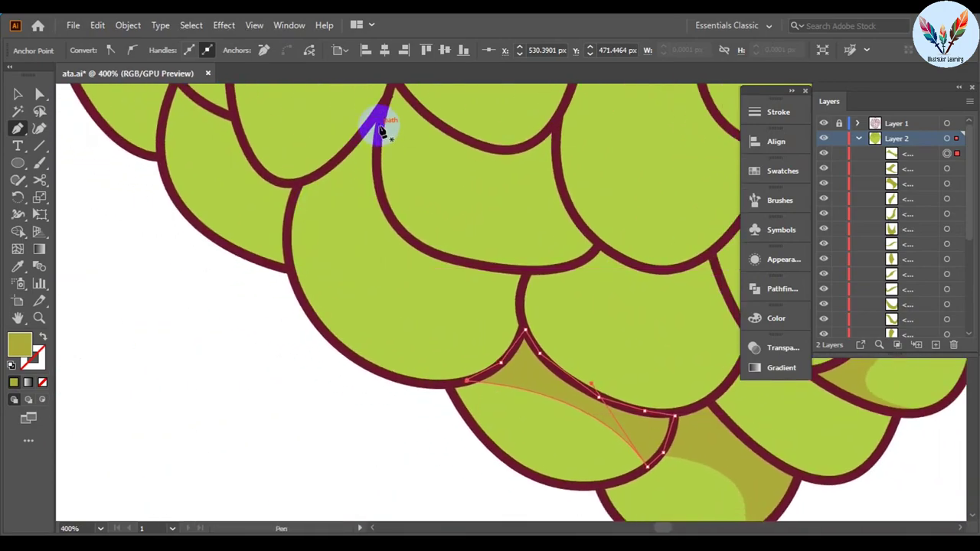
Trace an olive shadow down a segment from its top, closing it along the outline
left_click(380, 125)
left_click_drag(362, 232, 395, 282)
left_click_drag(525, 328, 523, 306)
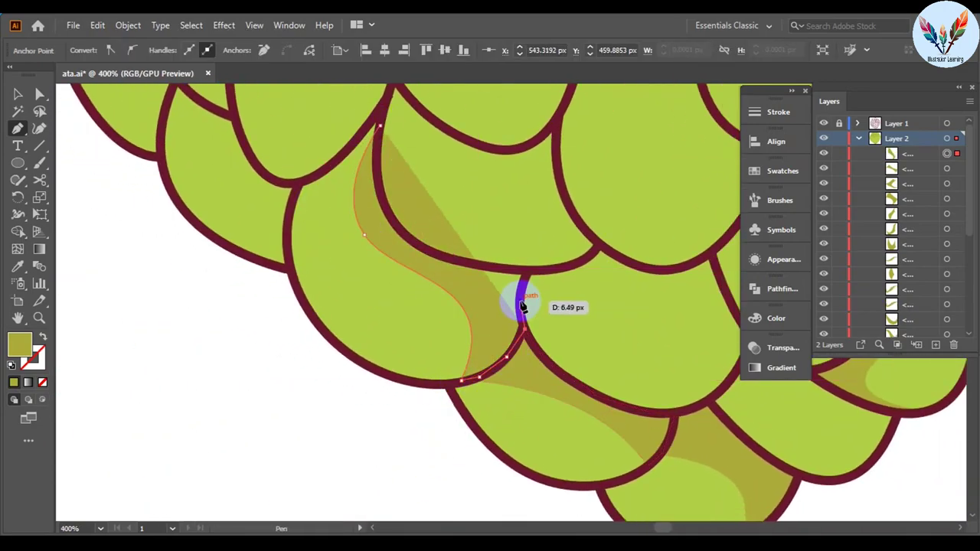
scroll(494, 272, "up", 2)
left_click(372, 109)
scroll(492, 360, "down", 3)
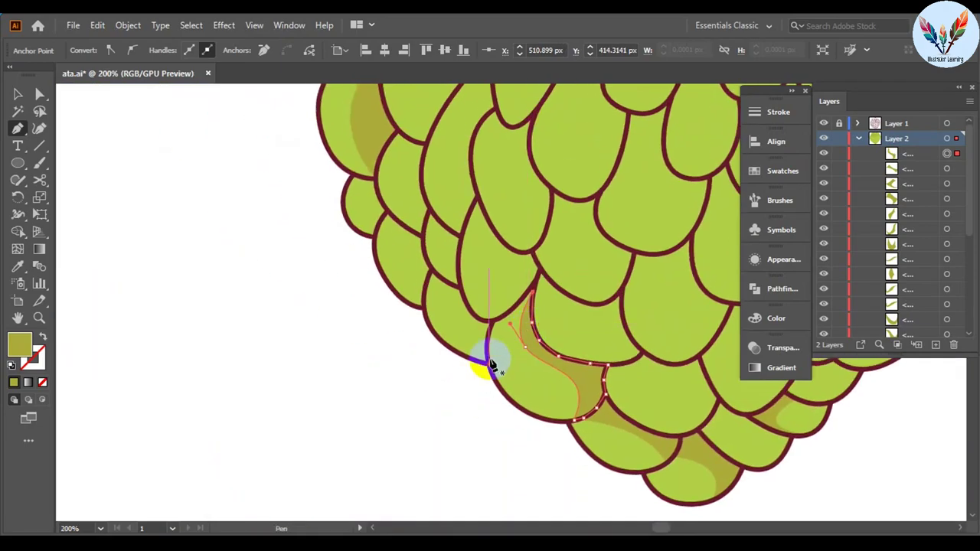
scroll(376, 255, "up", 2)
Start a new curved olive shadow on a lower-left rim segment up to the upper outline junction
left_click(313, 205)
left_click_drag(433, 344, 444, 356)
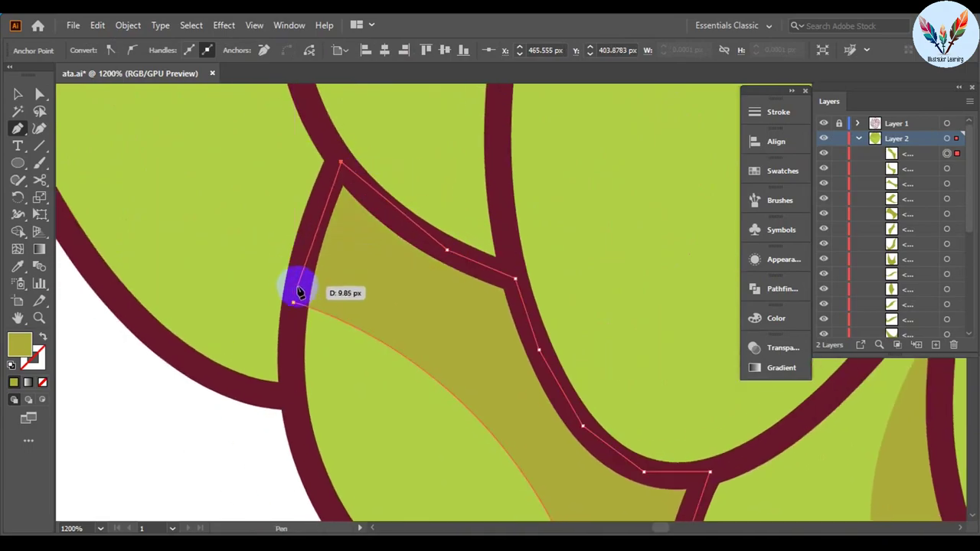
scroll(448, 373, "down", 3)
scroll(448, 373, "up", 3)
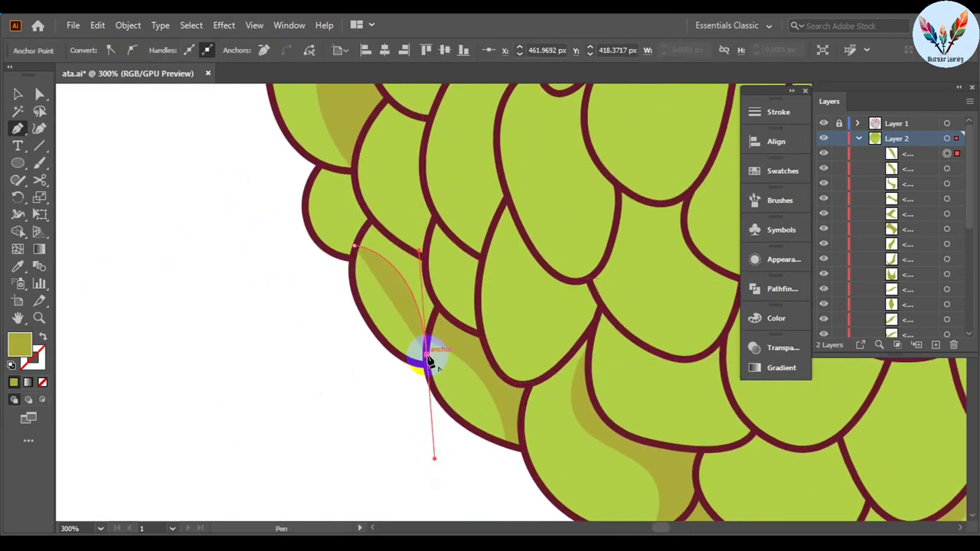
scroll(427, 355, "up", 2)
scroll(456, 251, "down", 2)
left_click_drag(385, 212, 263, 213)
scroll(468, 424, "down", 2)
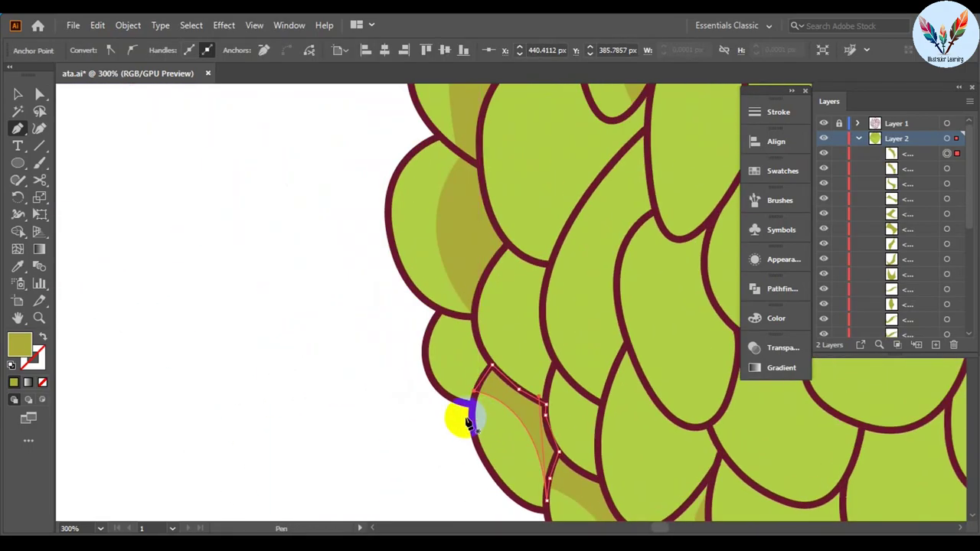
scroll(426, 342, "up", 2)
left_click_drag(503, 416, 494, 517)
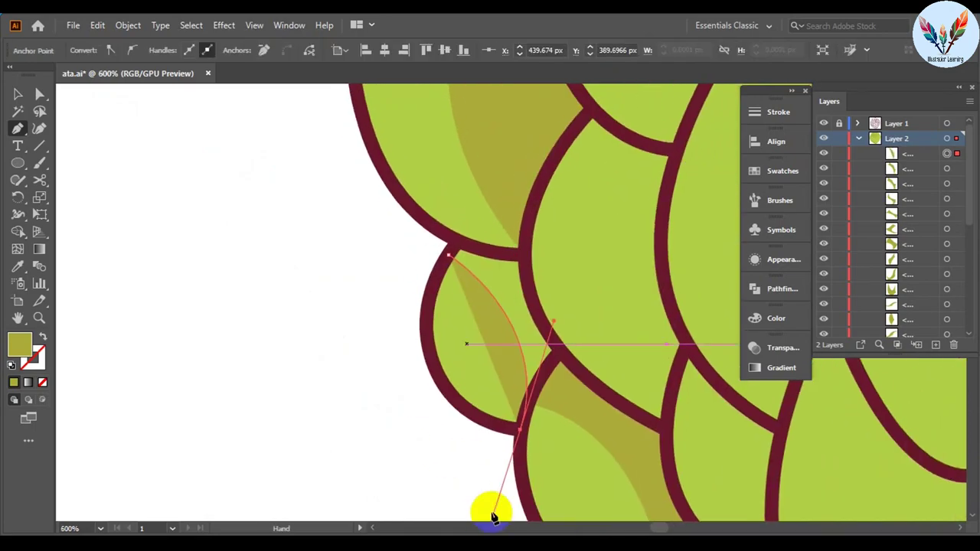
left_click_drag(564, 374, 567, 375)
left_click_drag(523, 255, 523, 260)
Draw a curved olive shadow along a segment outline and close it at its start
scroll(328, 373, "down", 3)
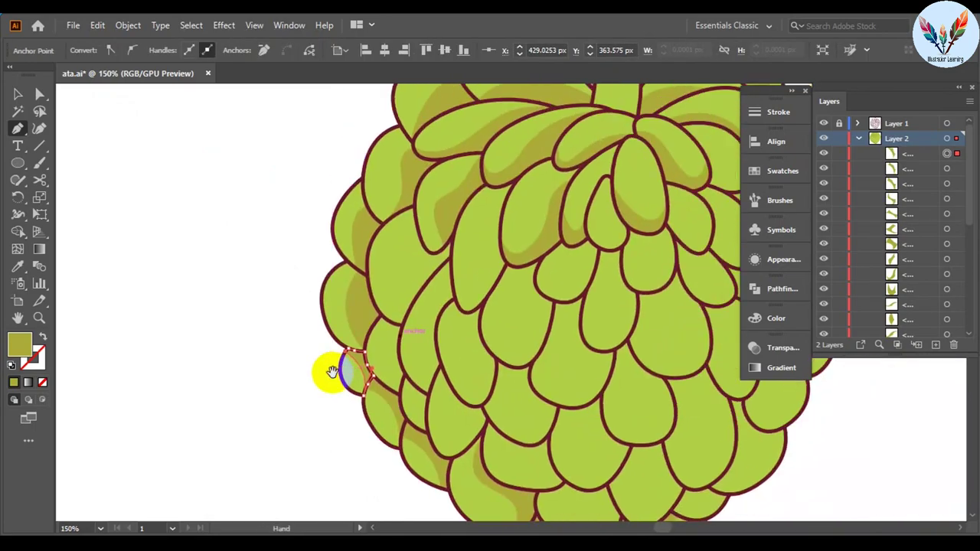
scroll(308, 312, "up", 2)
scroll(373, 390, "up", 2)
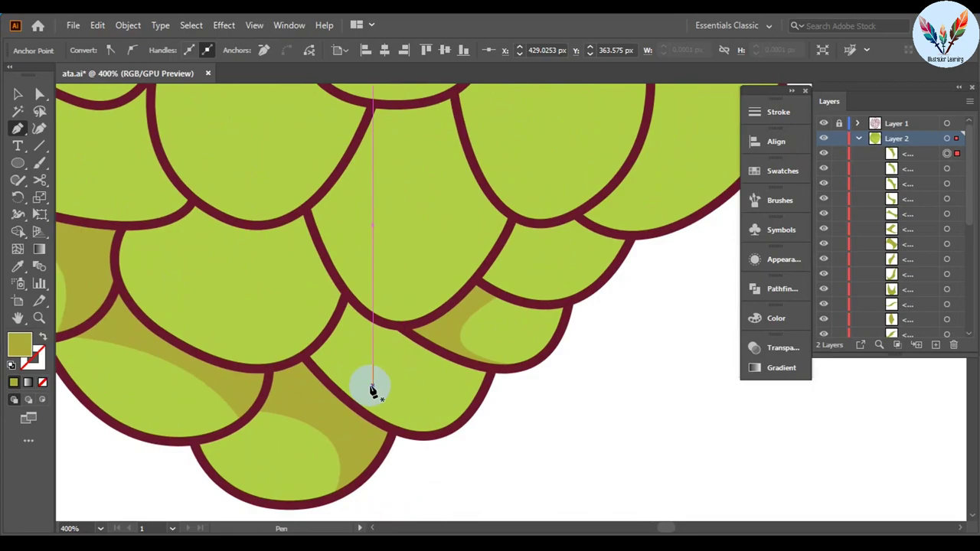
left_click(324, 379)
left_click_drag(475, 368, 611, 415)
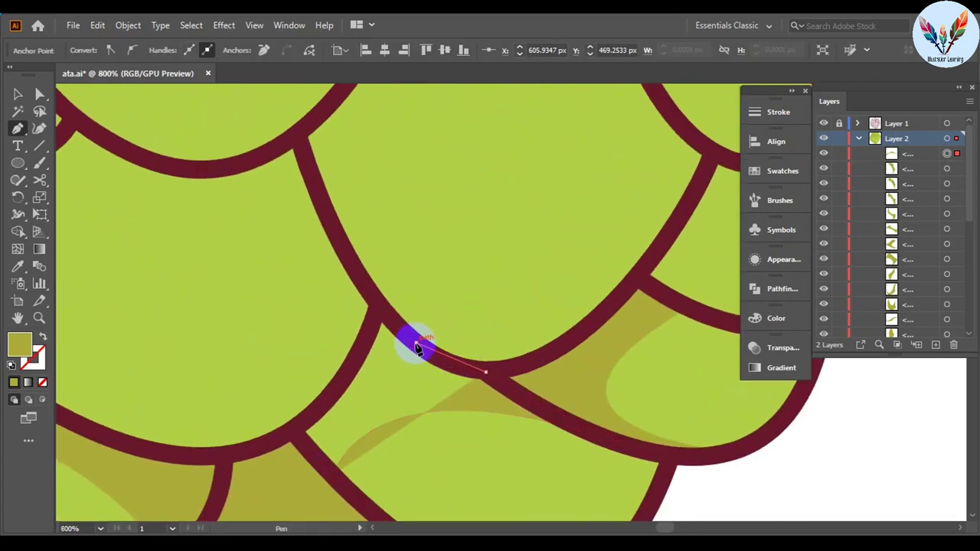
left_click_drag(401, 333, 299, 426)
scroll(389, 406, "down", 3)
scroll(400, 383, "up", 3)
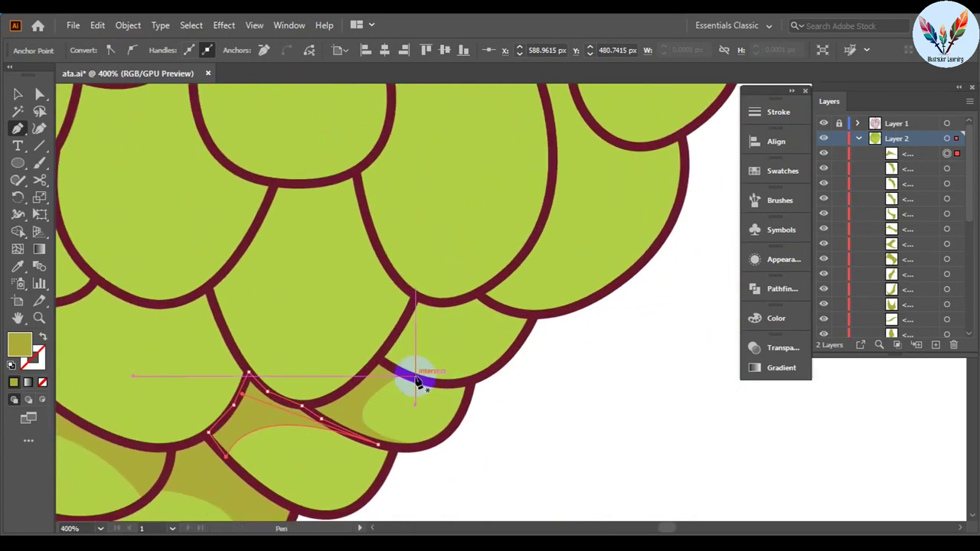
left_click(391, 366)
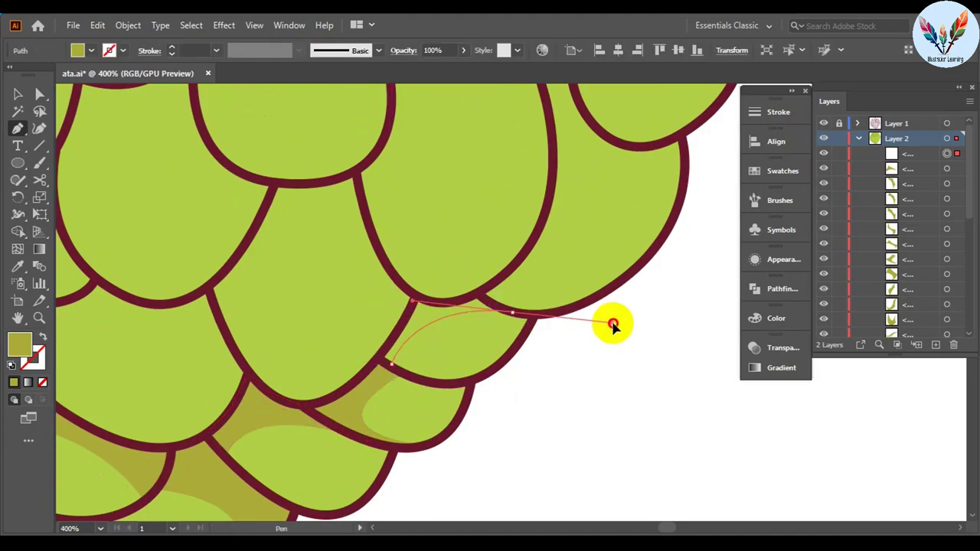
left_click(383, 284)
left_click(170, 449)
Start a second olive shadow path, anchoring it up to the segment's top outline
scroll(393, 349, "down", 2)
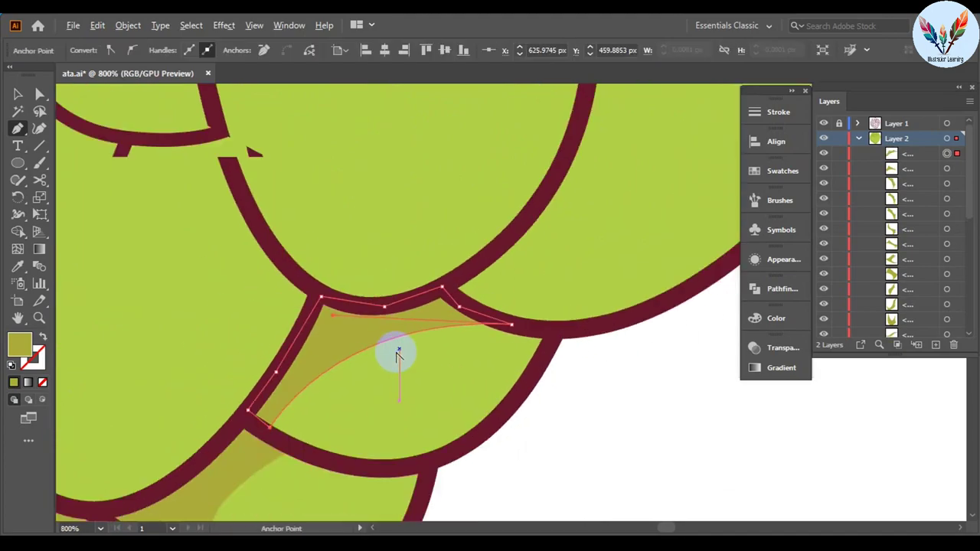
scroll(414, 423, "up", 2)
left_click(423, 238)
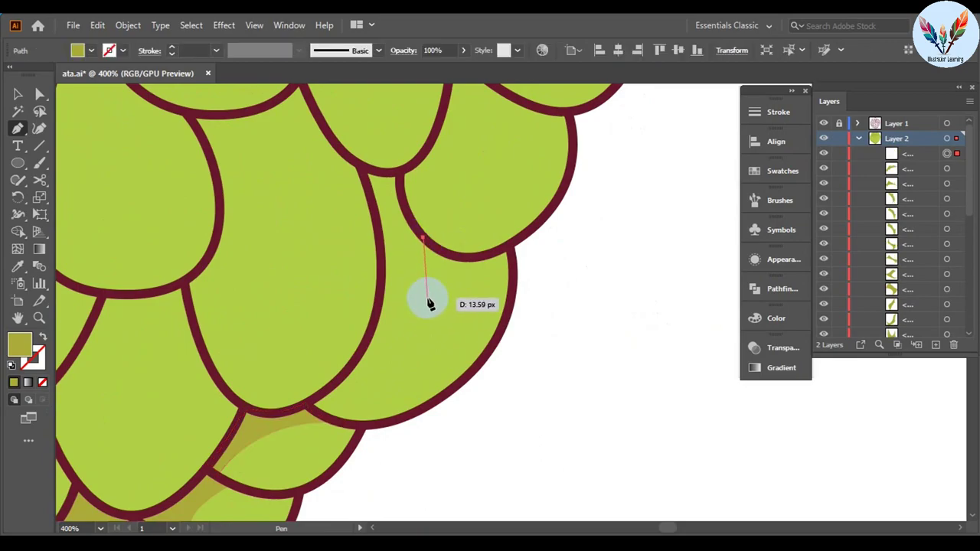
left_click_drag(429, 347, 400, 375)
scroll(400, 374, "down", 2)
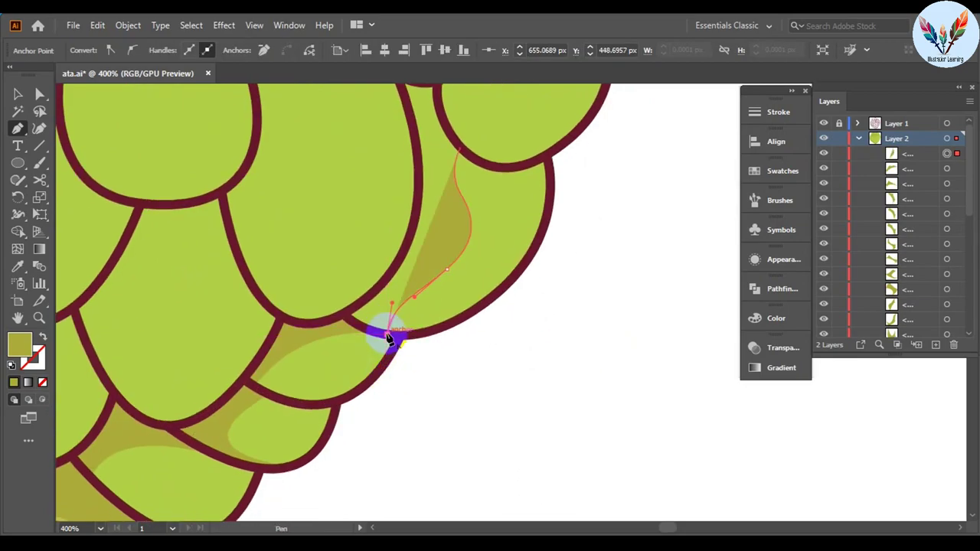
scroll(389, 337, "up", 2)
scroll(472, 227, "up", 3)
left_click(472, 228)
left_click(434, 174)
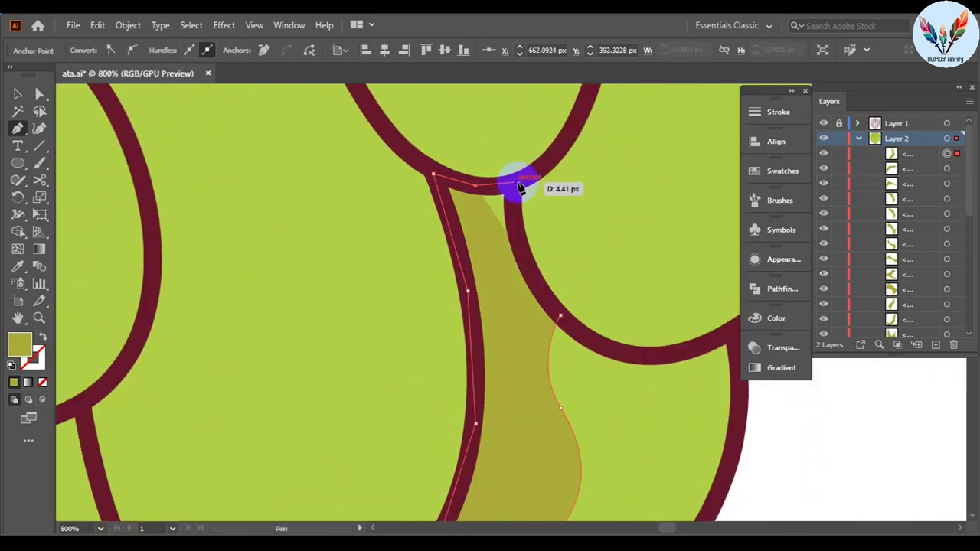
Continue the second shadow path rightward, then down the outline to the bottom edge
scroll(527, 316, "down", 6)
scroll(483, 322, "up", 3)
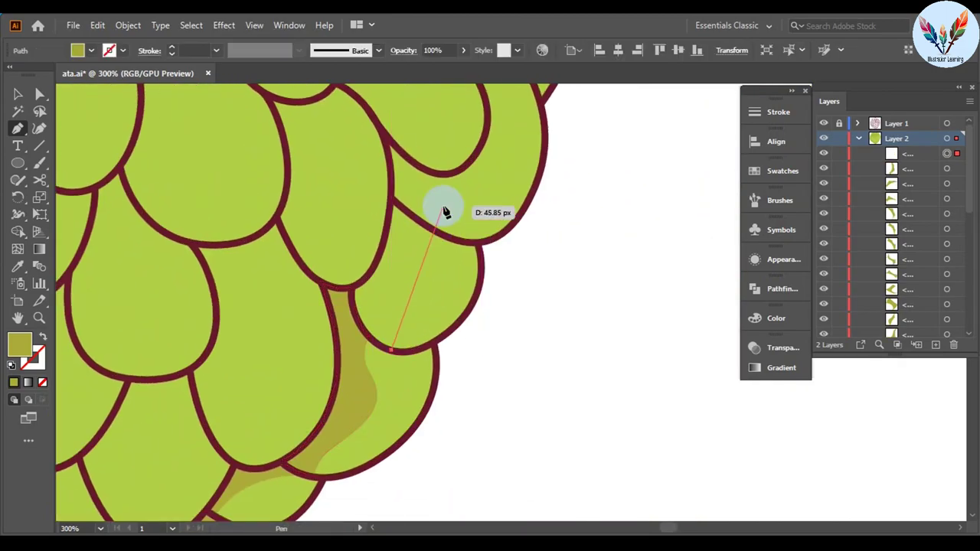
left_click(464, 247)
scroll(475, 245, "up", 3)
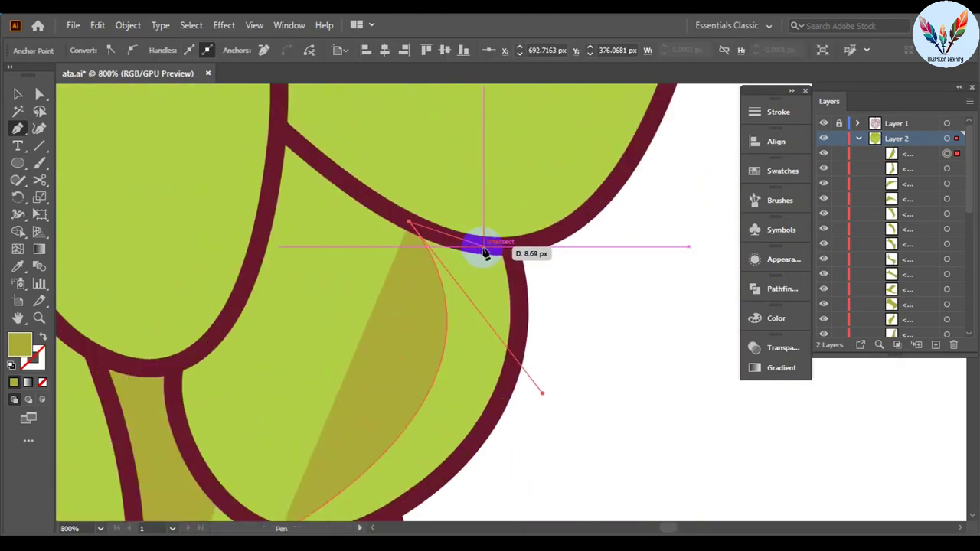
left_click(488, 431)
left_click_drag(488, 431, 572, 297)
left_click(531, 335)
left_click(461, 384)
left_click(363, 399)
Add curved anchors along the outline and close the second shadow into a filled shape
scroll(360, 407, "down", 5)
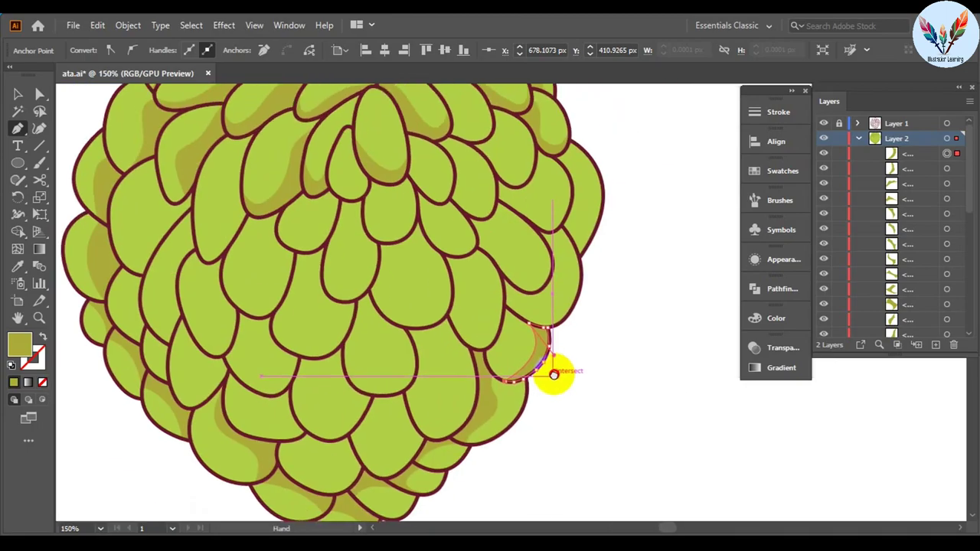
scroll(468, 345, "up", 3)
left_click_drag(543, 366, 586, 344)
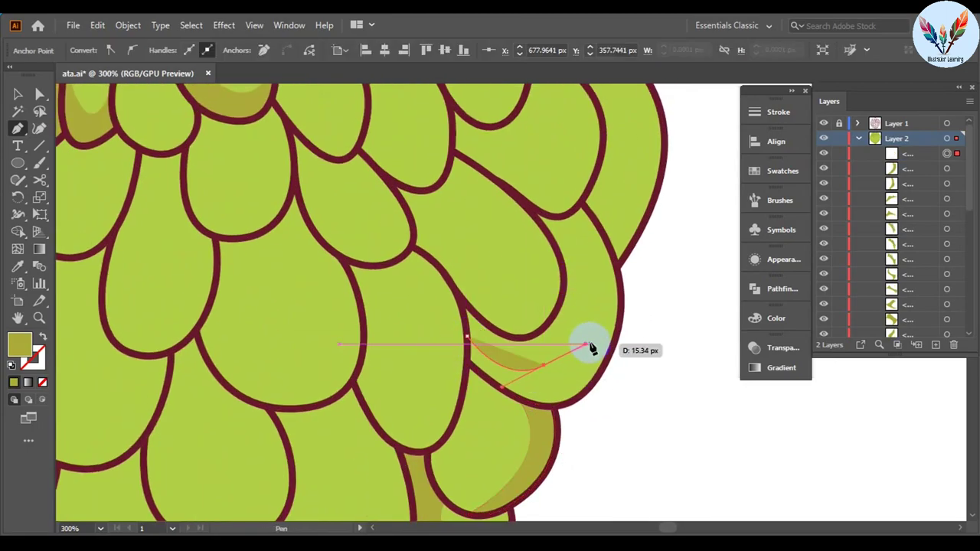
left_click_drag(599, 309, 615, 296)
scroll(577, 188, "up", 4)
left_click(552, 339)
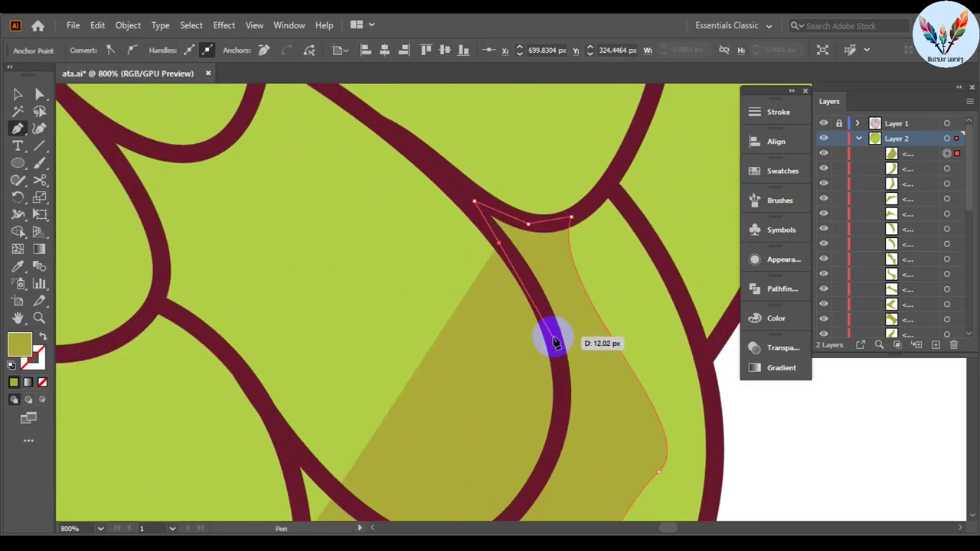
scroll(559, 321, "down", 3)
left_click(419, 369)
left_click(332, 381)
Draw and close a third olive shadow shape along another segment outline
scroll(529, 357, "down", 5)
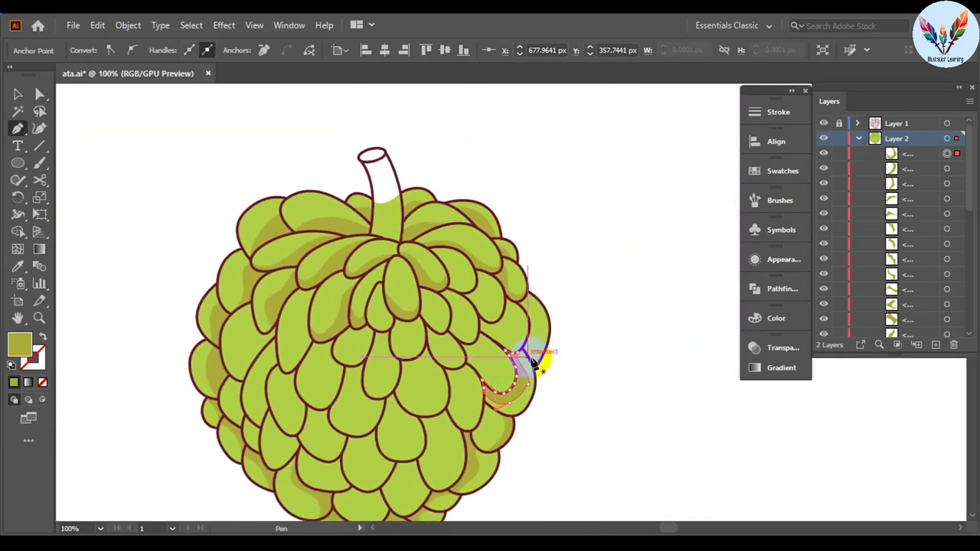
key("v")
left_click(598, 380)
scroll(492, 389, "up", 4)
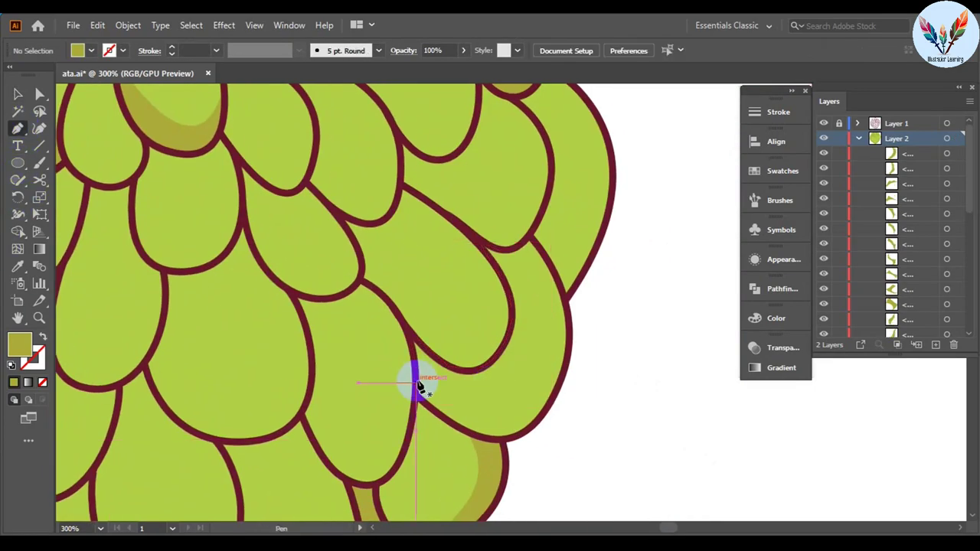
left_click_drag(544, 332, 516, 237)
scroll(504, 395, "up", 4)
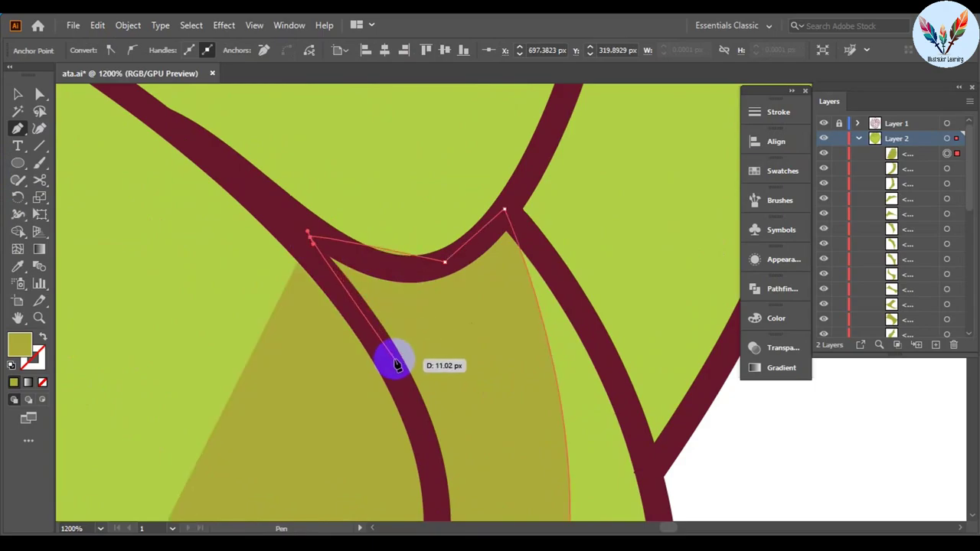
left_click(131, 149)
left_click(409, 295)
scroll(459, 135, "down", 4)
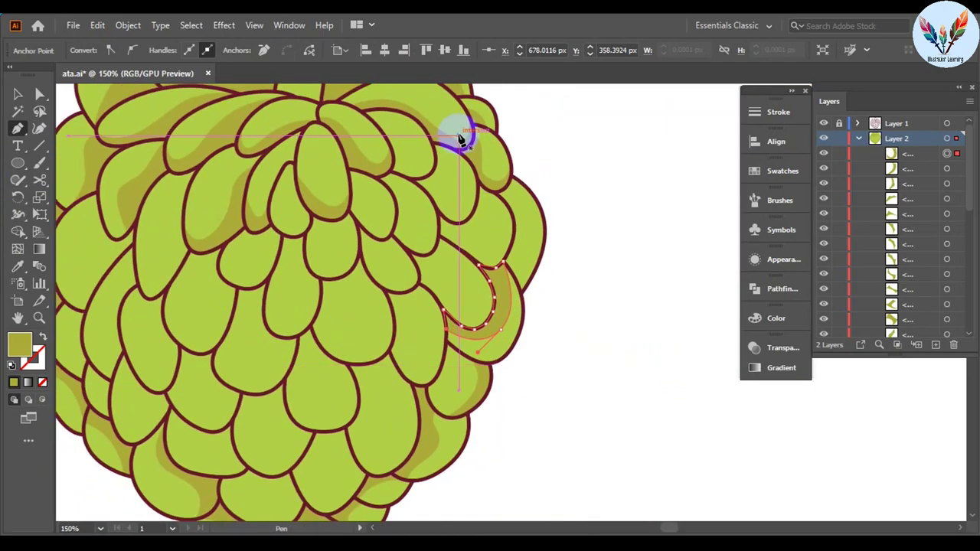
Begin a curved olive shadow path on the fruit's right edge
left_click_drag(570, 245, 568, 313)
left_click_drag(571, 389, 601, 484)
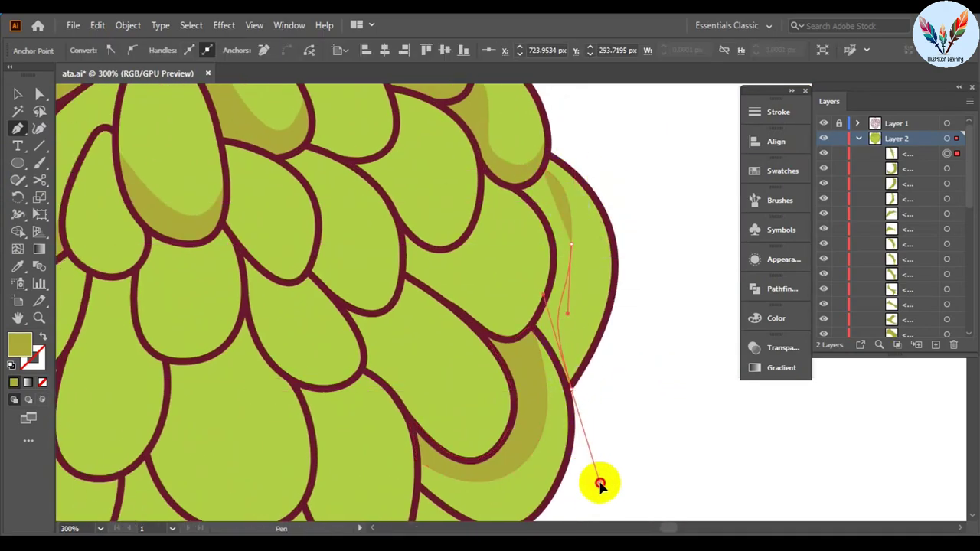
scroll(579, 403, "up", 3)
scroll(481, 175, "up", 5)
left_click(551, 404)
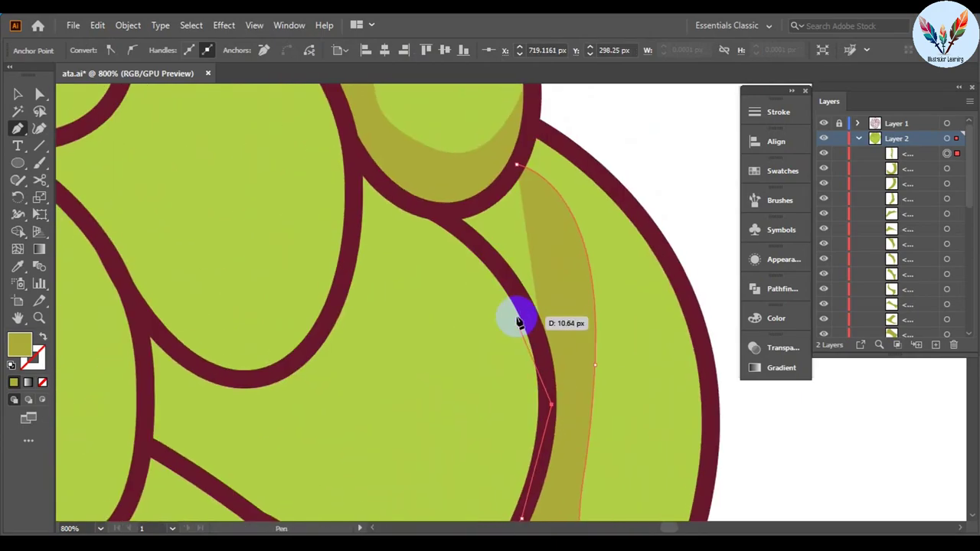
scroll(547, 201, "down", 5)
scroll(612, 326, "up", 3)
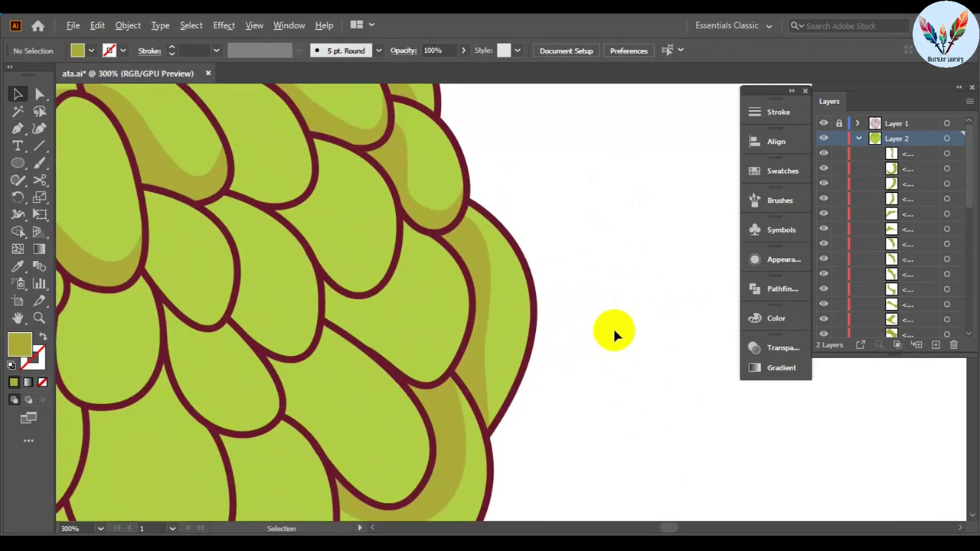
Nudge and reposition the shadow shape's anchors with Direct Selection
key("a")
left_click_drag(471, 202, 484, 205)
scroll(608, 237, "down", 3)
scroll(540, 284, "down", 2)
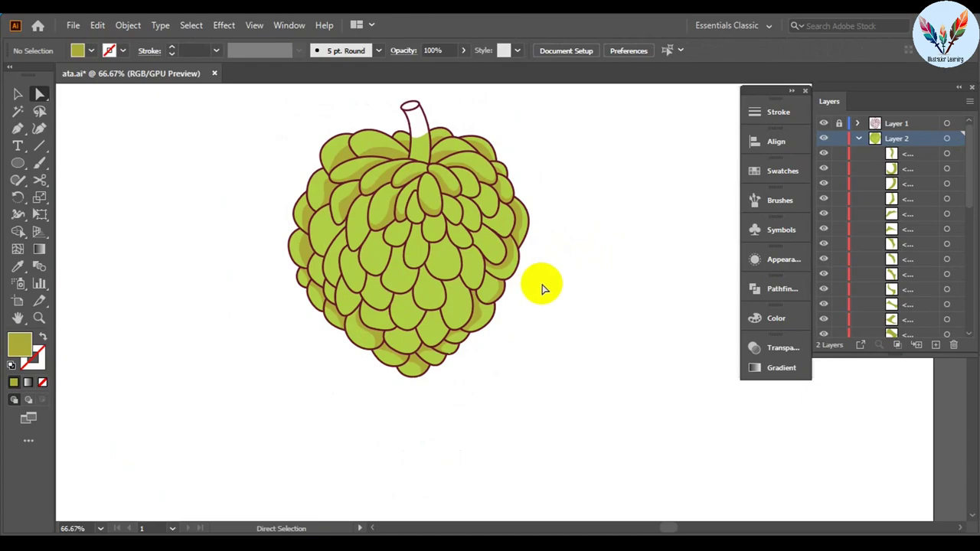
scroll(422, 230, "up", 4)
scroll(422, 230, "up", 3)
mouse_move(422, 230)
left_mouse_down()
mouse_move(437, 256)
mouse_move(405, 383)
left_mouse_up()
scroll(678, 299, "down", 2)
scroll(624, 403, "down", 5)
scroll(573, 328, "down", 1)
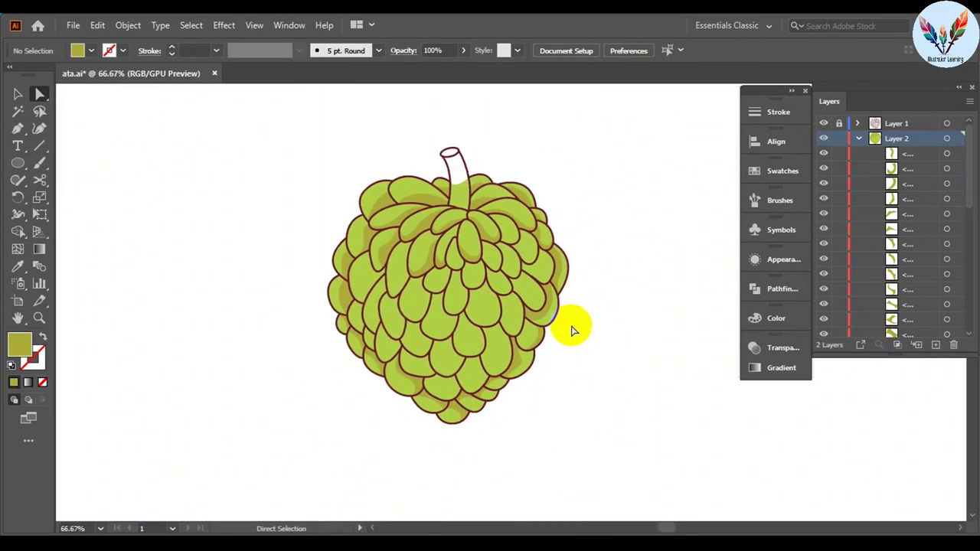
scroll(620, 438, "up", 3)
Deselect, return to the Pen tool, and begin a curved shadow path at a segment junction
left_click(682, 435)
left_click(18, 131)
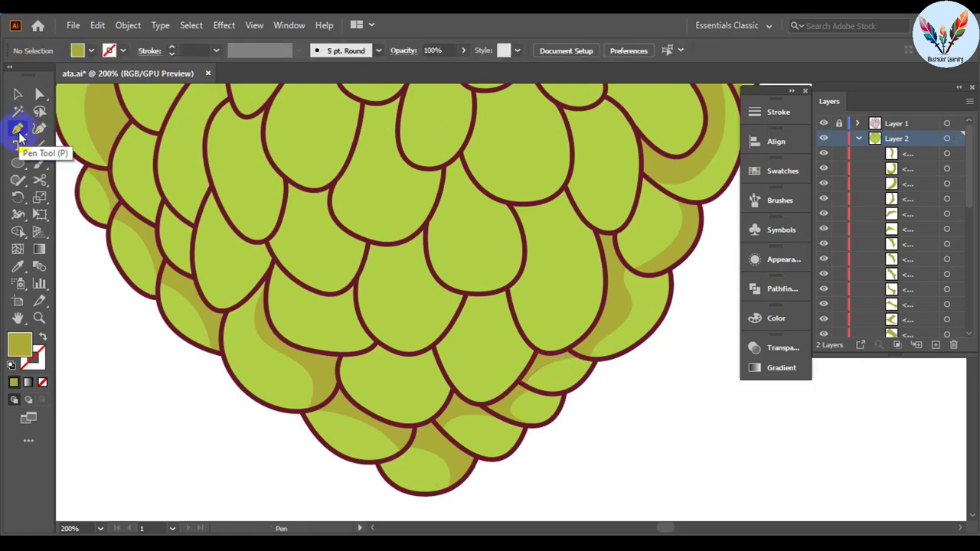
left_click(398, 245)
scroll(466, 385, "up", 4)
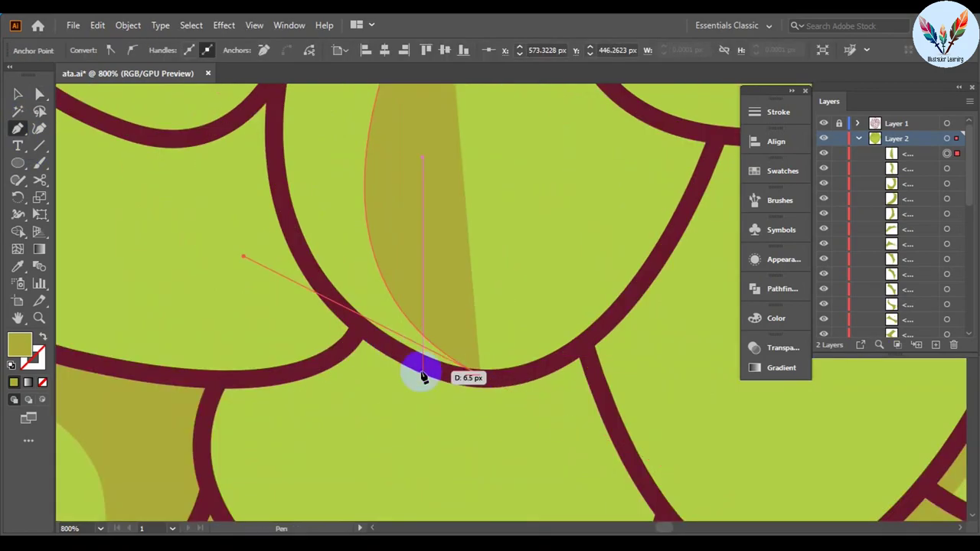
left_click(412, 341)
left_click_drag(444, 241, 557, 255)
scroll(556, 255, "down", 7)
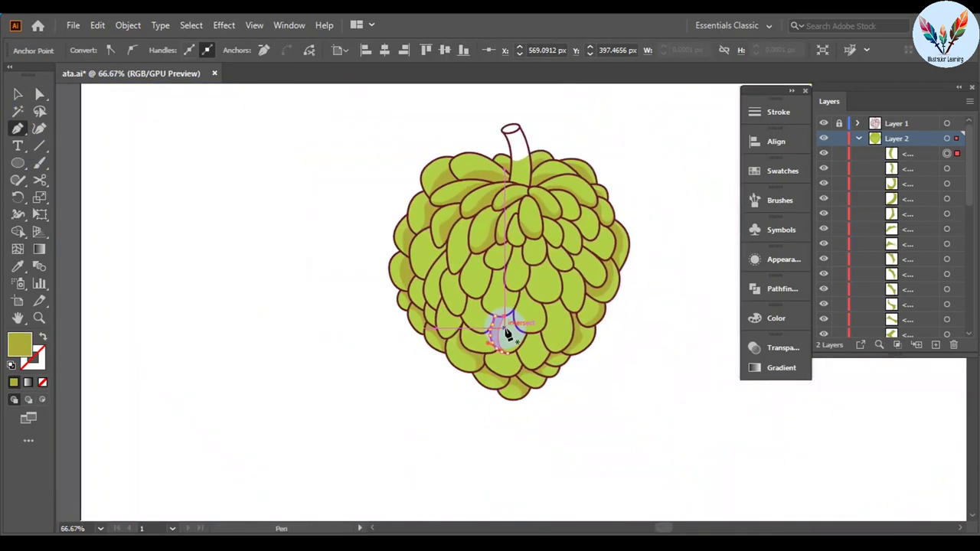
scroll(503, 328, "up", 3)
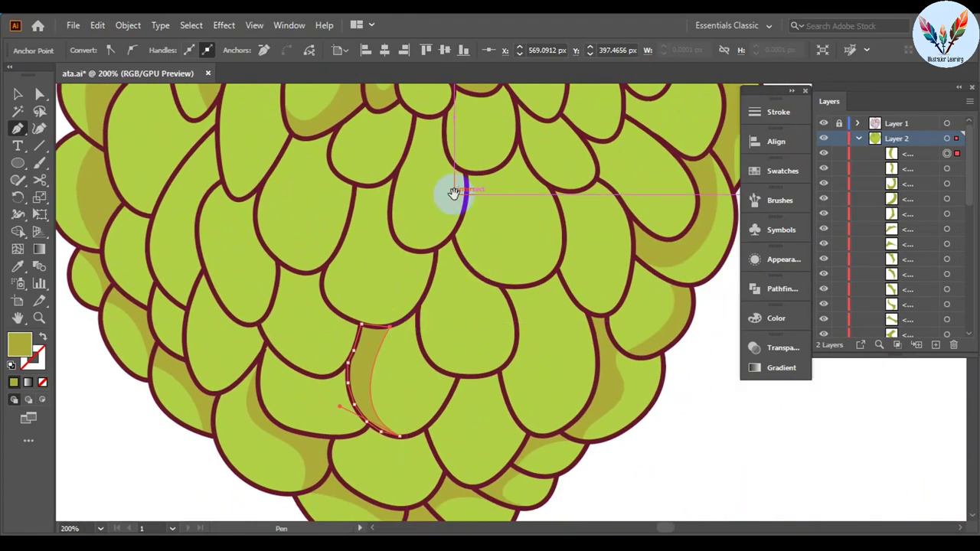
Start an olive shadow at a segment's top edge, curving it along the outline
left_click(477, 179)
scroll(477, 179, "up", 3)
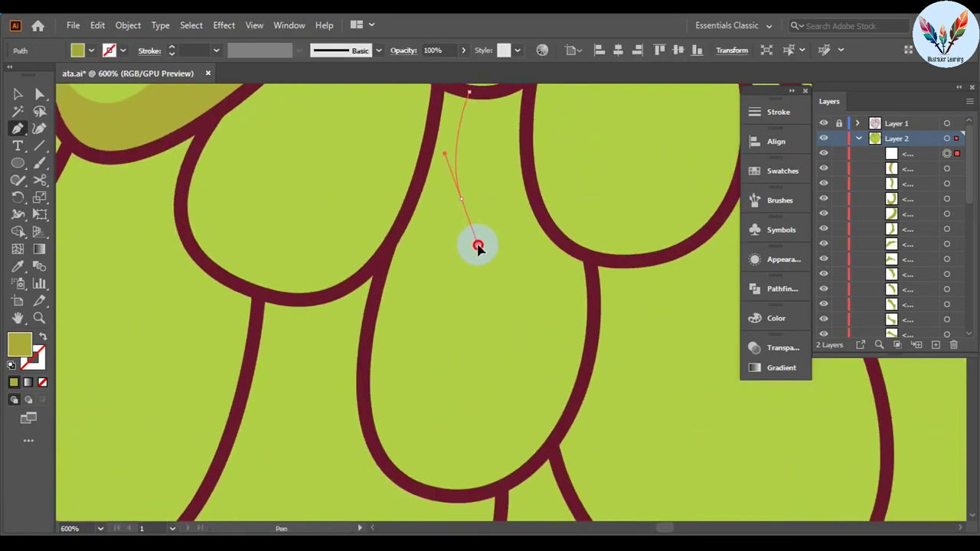
left_click_drag(477, 247, 478, 255)
left_click_drag(408, 368, 396, 458)
left_click_drag(580, 389, 655, 262)
left_click(558, 452)
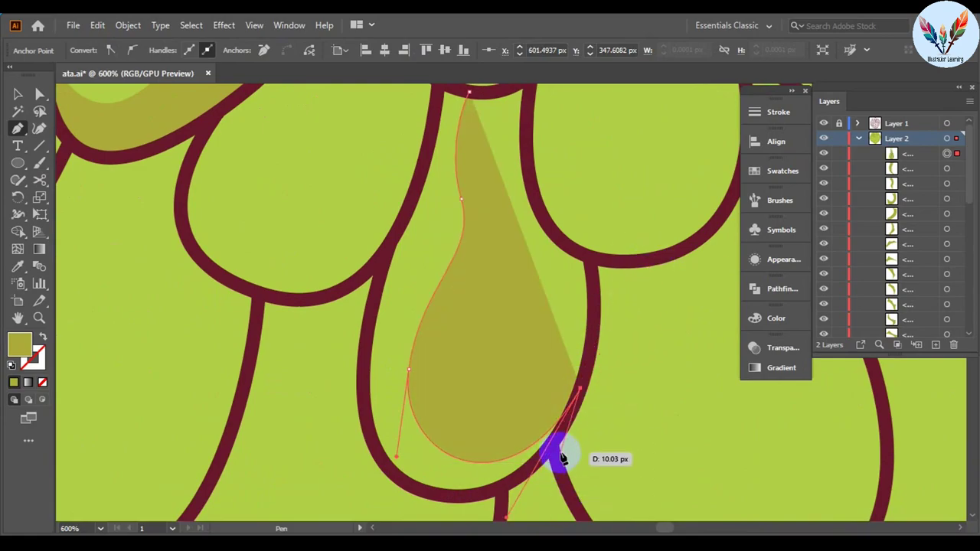
Trace the segment's lower-left outline and close the shadow shape at its top
scroll(559, 453, "up", 1)
left_click(422, 401)
left_click(317, 401)
left_click(298, 286)
scroll(357, 148, "up", 5)
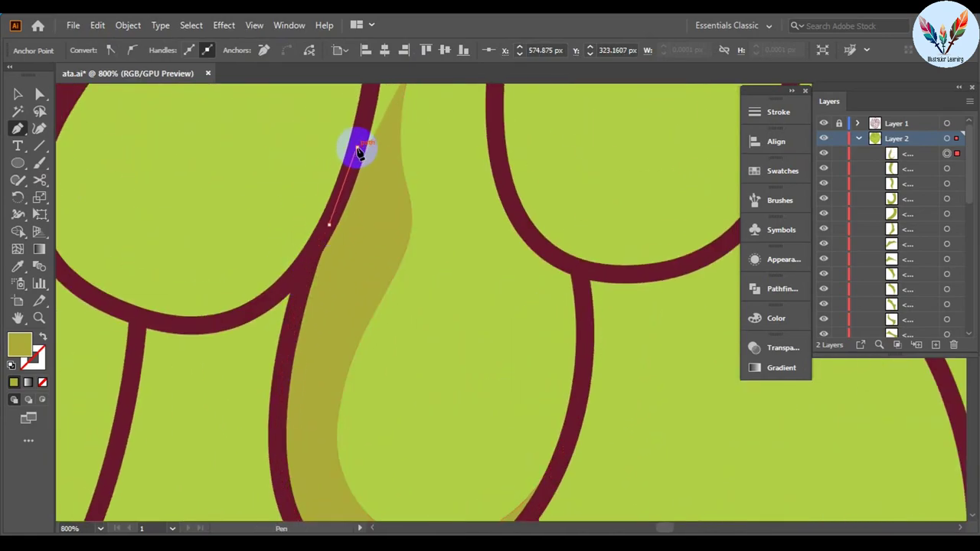
left_click(416, 273)
scroll(383, 295, "down", 5)
scroll(420, 294, "up", 2)
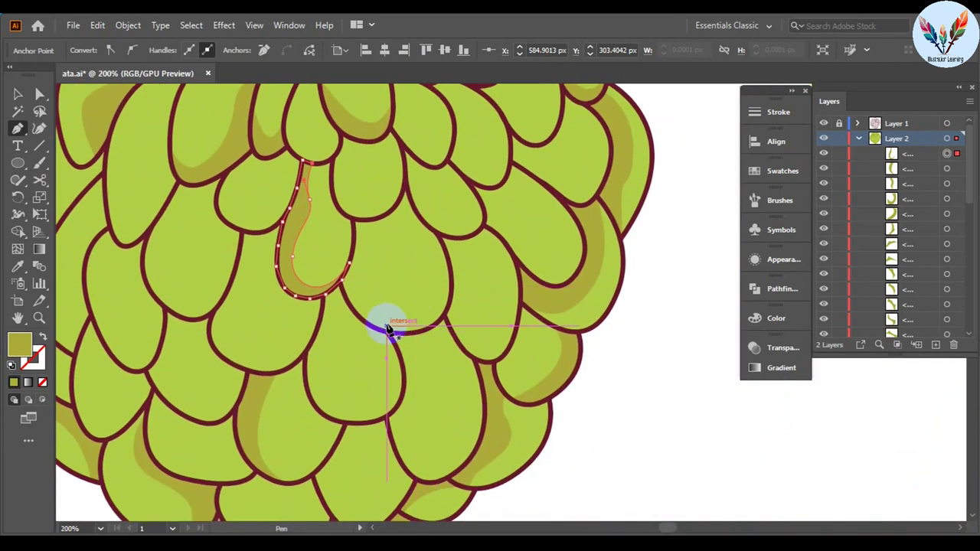
scroll(490, 289, "down", 2)
scroll(427, 214, "down", 3)
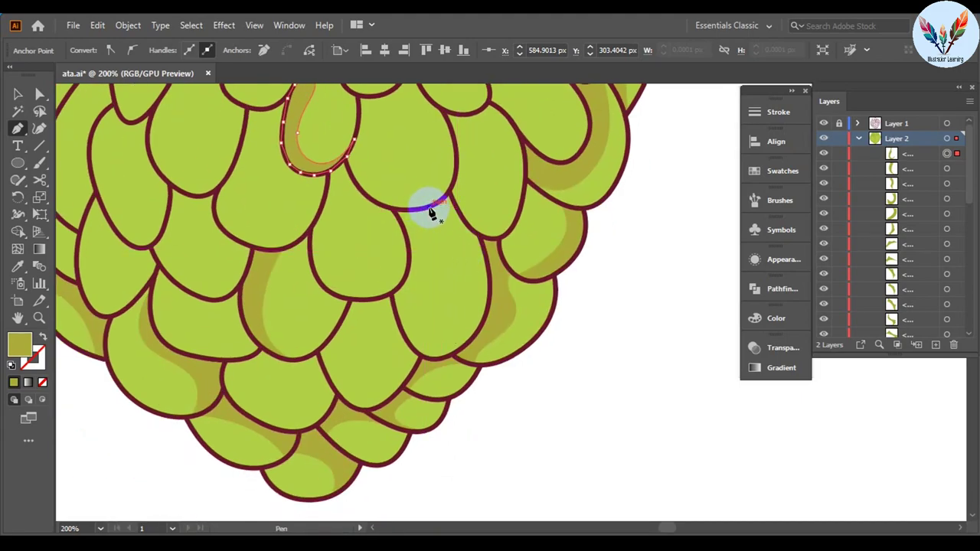
Start another shadow shape, tracing the outline to where two outlines meet
left_click(429, 207)
scroll(471, 404, "up", 4)
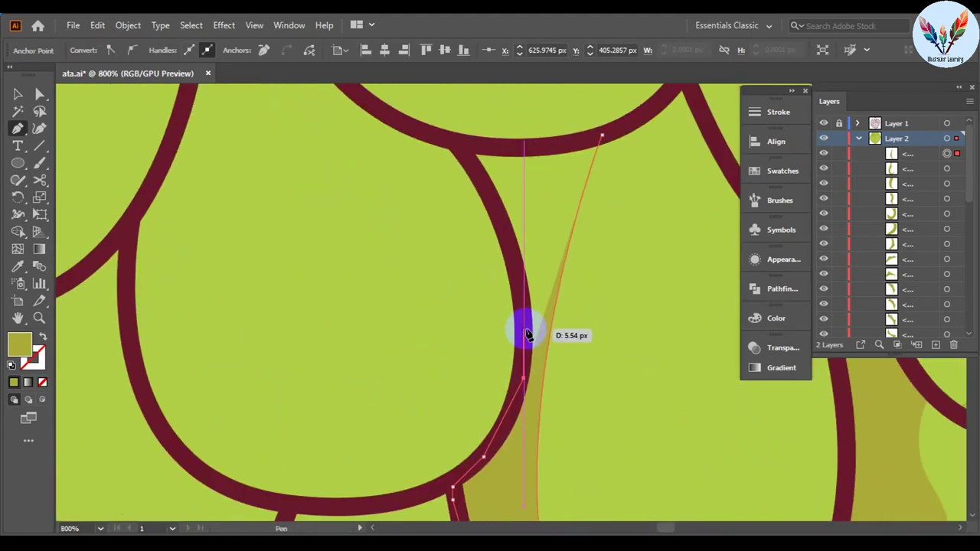
left_click(524, 318)
left_click(495, 209)
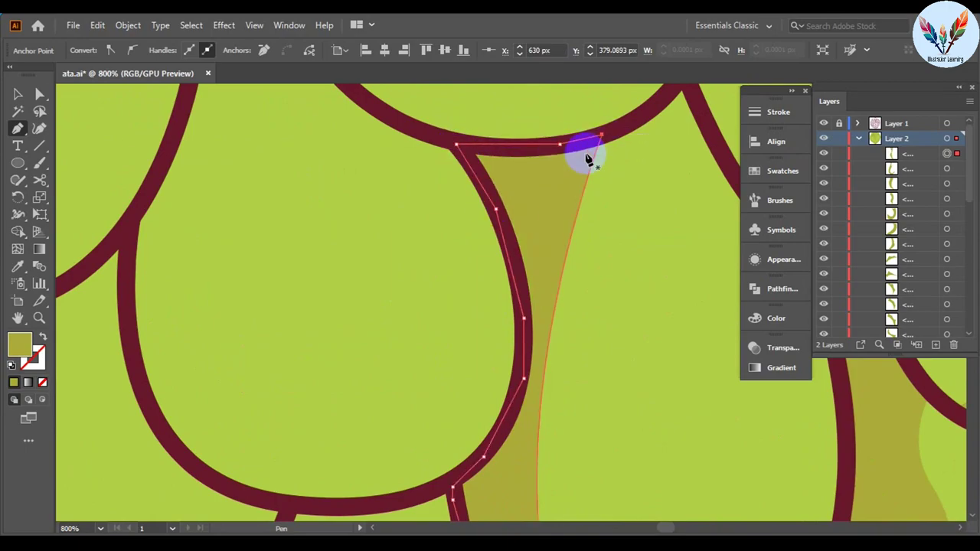
scroll(552, 278, "down", 6)
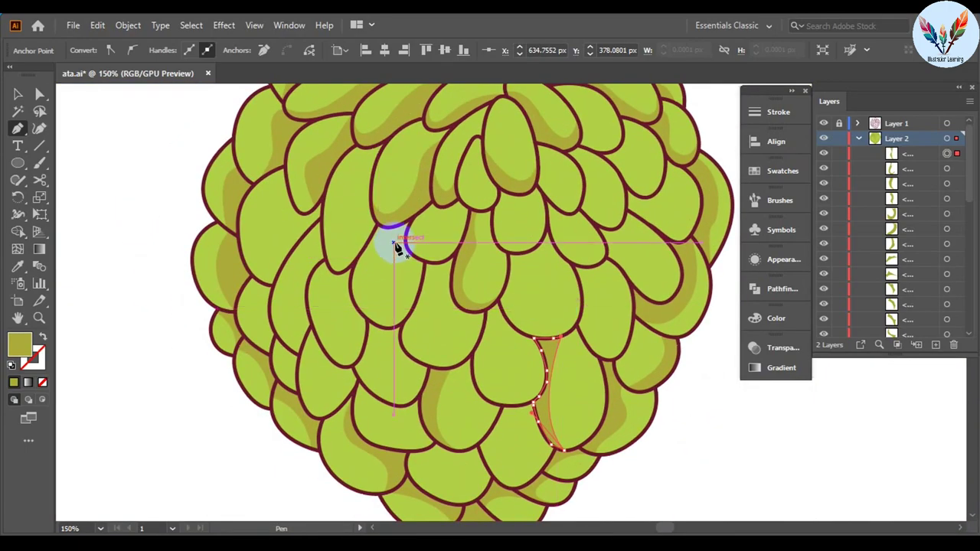
scroll(396, 248, "up", 3)
left_click(407, 152)
Add points along the maroon outline and close that olive shadow shape
scroll(416, 411, "down", 2)
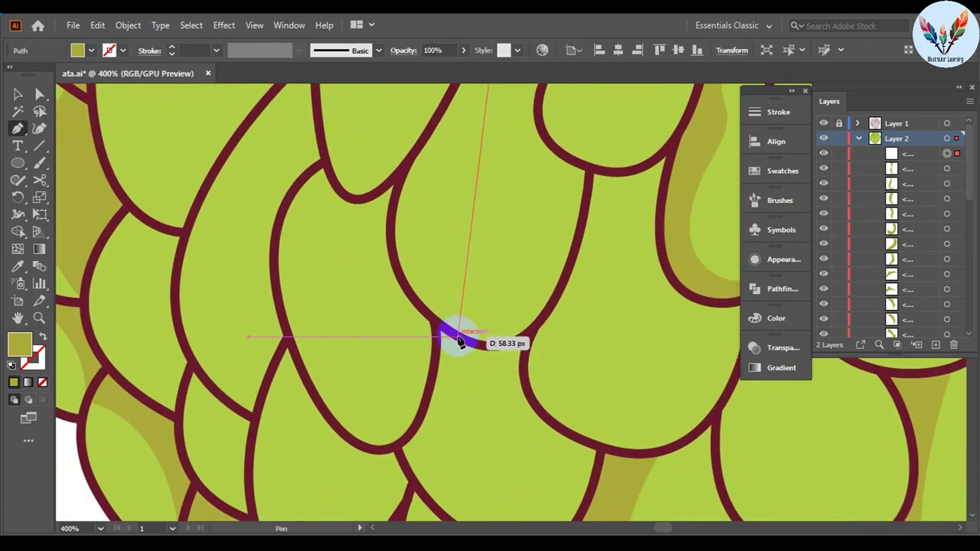
scroll(460, 340, "up", 3)
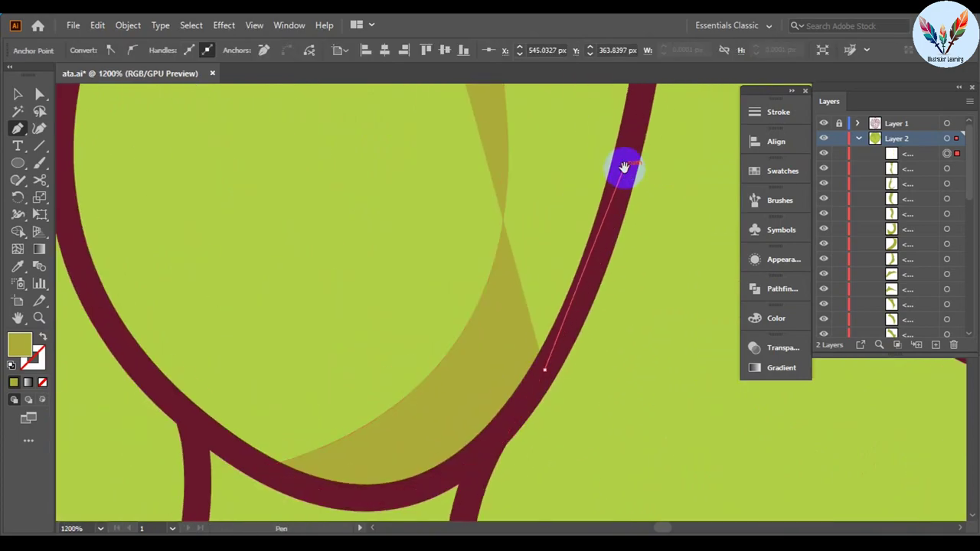
left_click(637, 193)
left_click(527, 144)
scroll(574, 245, "down", 2)
scroll(383, 258, "down", 2)
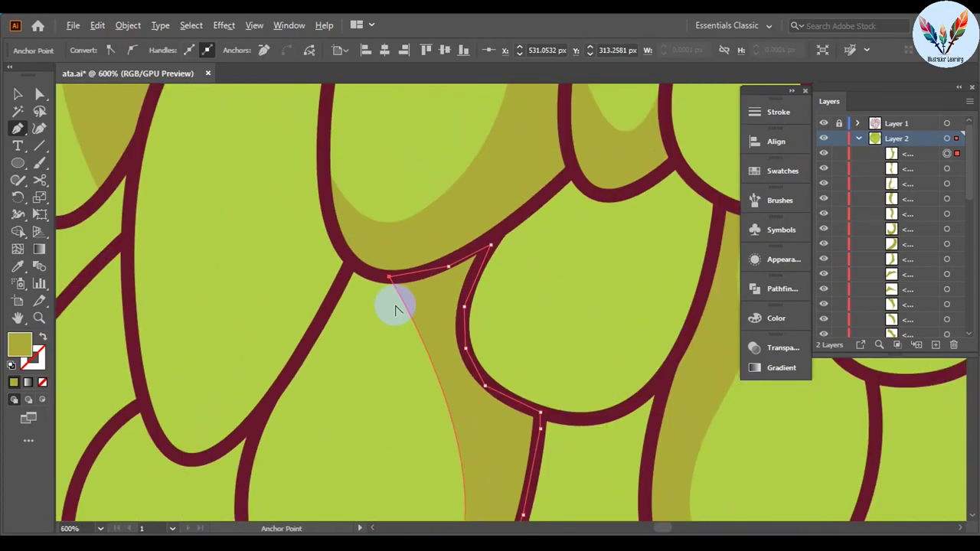
scroll(394, 306, "down", 2)
scroll(392, 314, "up", 2)
scroll(373, 264, "up", 3)
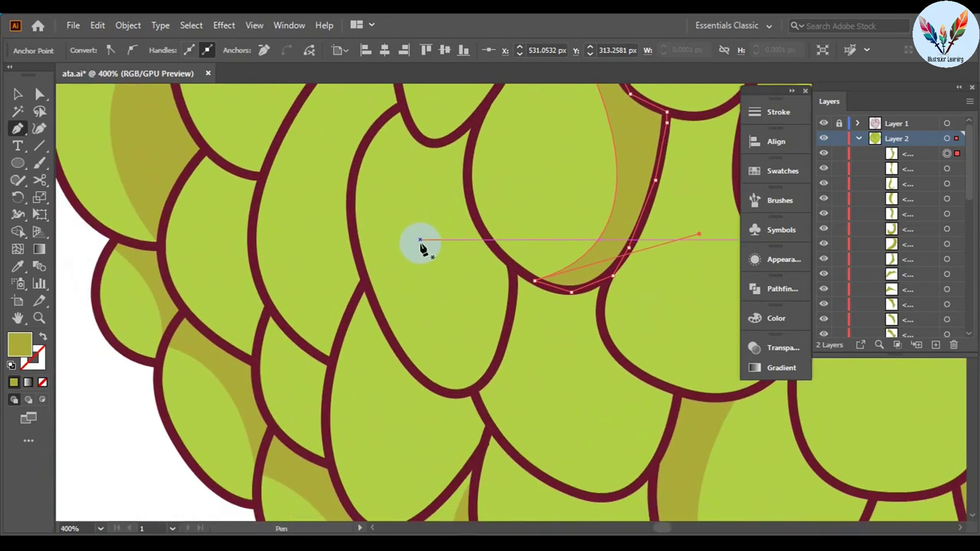
left_click(479, 316)
Begin a new curved shadow, tracing the maroon stroke and bending its inner edge
mouse_move(473, 211)
left_mouse_down()
mouse_move(453, 199)
mouse_move(475, 124)
left_mouse_up()
scroll(477, 213, "up", 2)
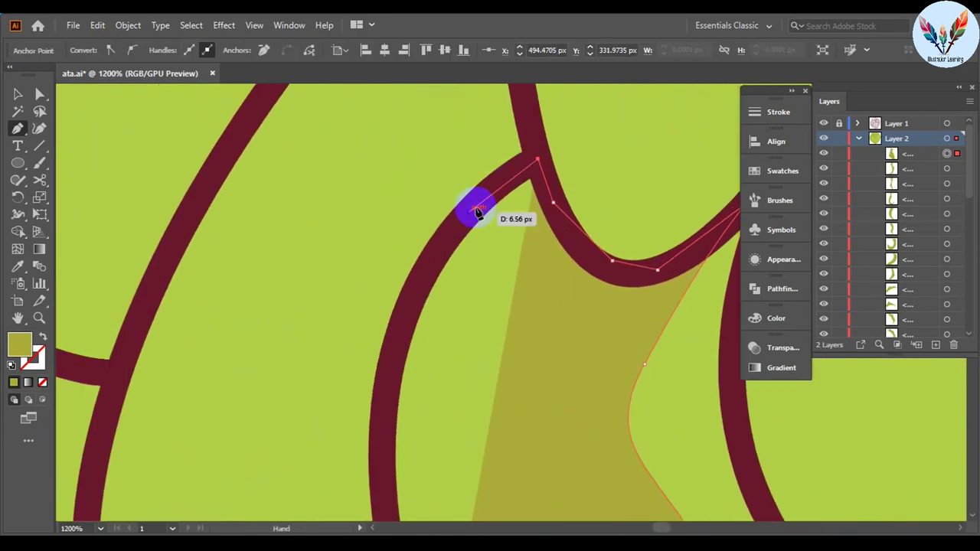
scroll(401, 247, "up", 2)
scroll(572, 214, "down", 6)
scroll(429, 266, "up", 3)
scroll(429, 266, "up", 2)
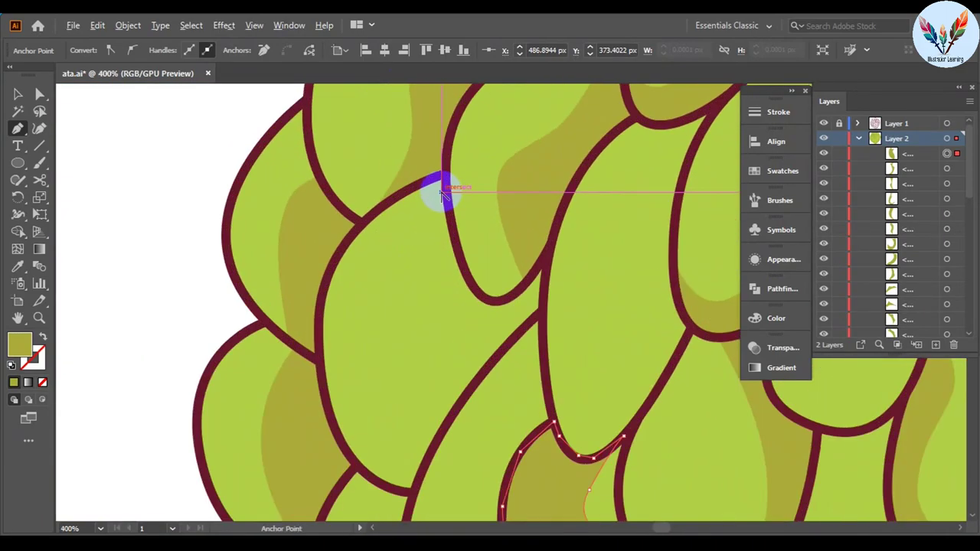
left_click(470, 135)
left_click(422, 431)
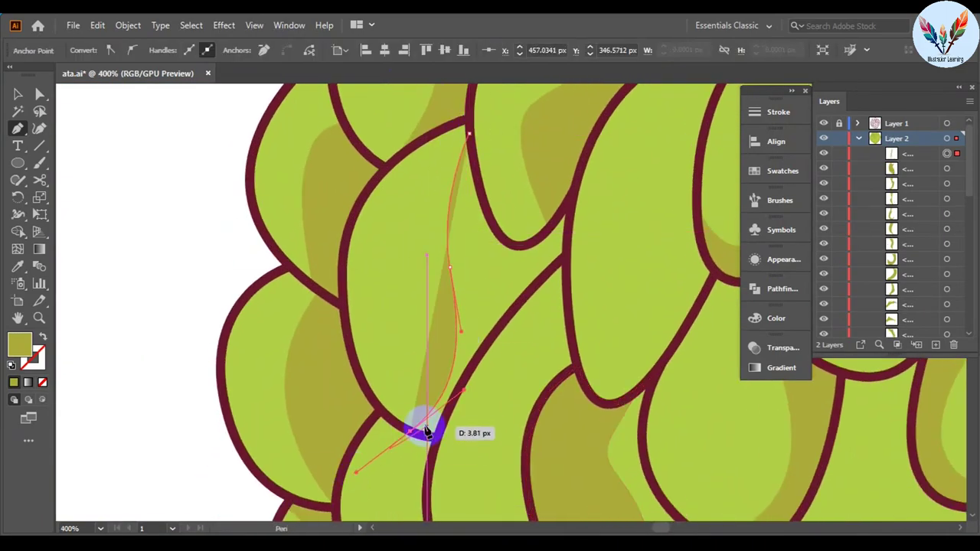
scroll(508, 448, "up", 3)
left_click(505, 445)
left_click_drag(678, 131, 416, 324)
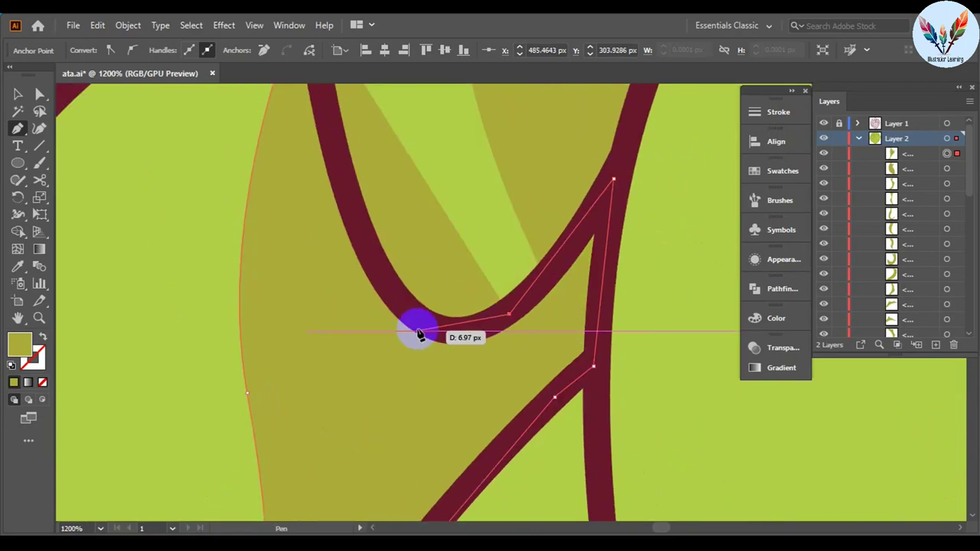
Extend the shadow along the outline and finish the shape
scroll(481, 278, "down", 3)
scroll(385, 250, "down", 5)
scroll(385, 250, "up", 2)
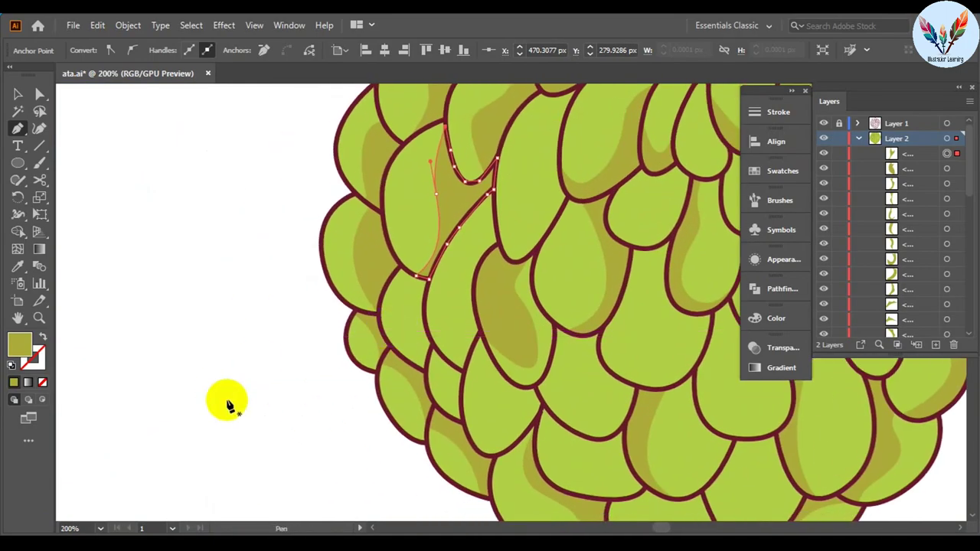
scroll(392, 230, "up", 2)
left_click(424, 407)
scroll(442, 383, "up", 3)
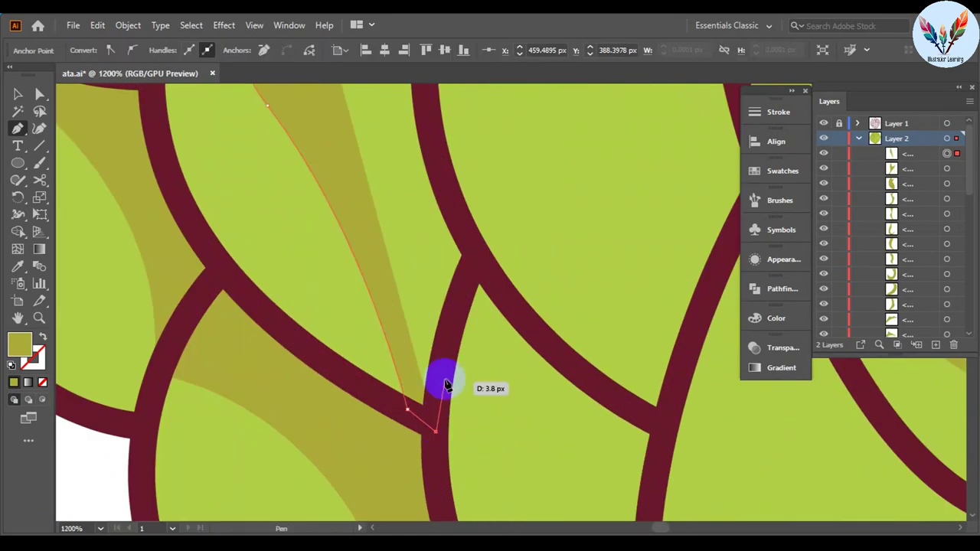
left_click(543, 382)
left_click(578, 228)
left_click(443, 179)
scroll(434, 302, "down", 4)
Trace an olive shadow along the lower maroon curve and close it at the junction
scroll(434, 301, "down", 3)
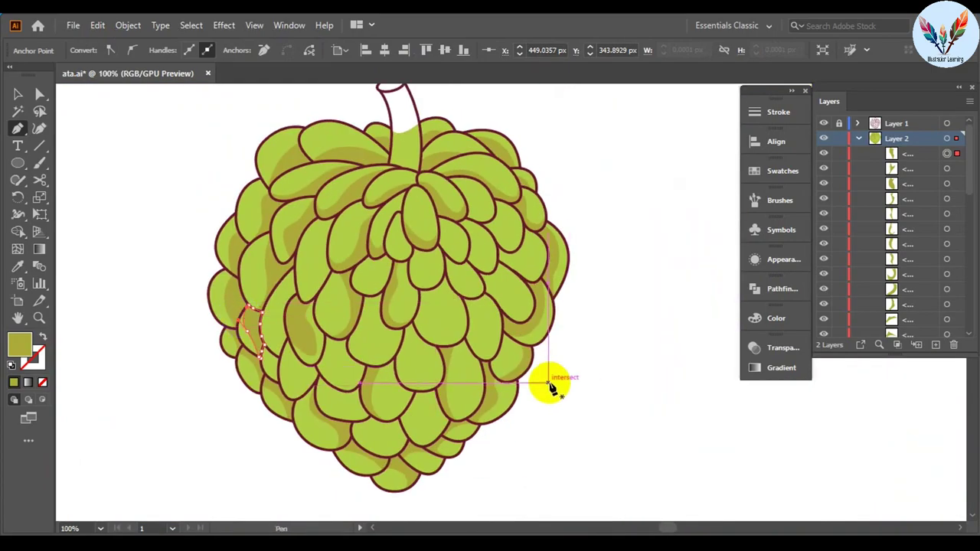
scroll(547, 383, "up", 3)
left_click(389, 381)
left_click_drag(464, 363, 478, 462)
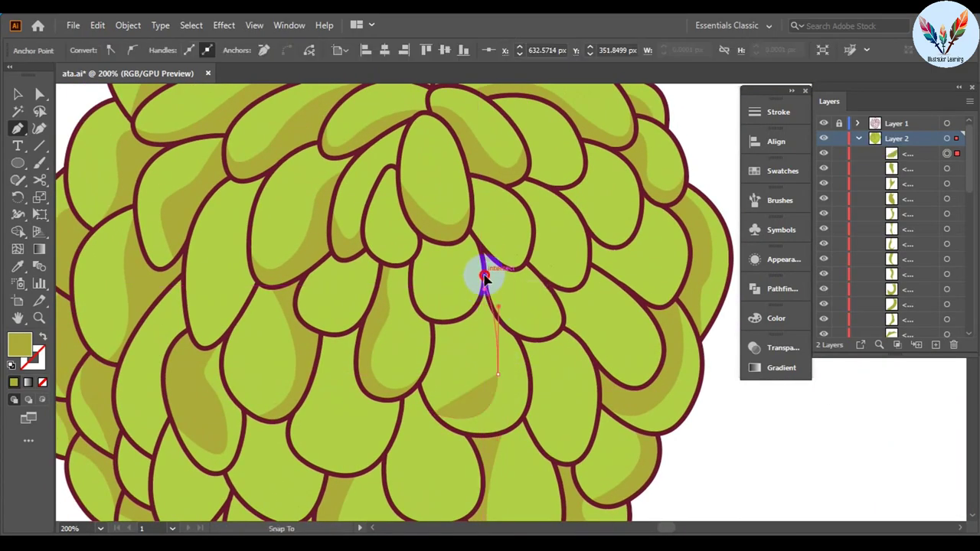
scroll(487, 289, "up", 4)
left_click(564, 412)
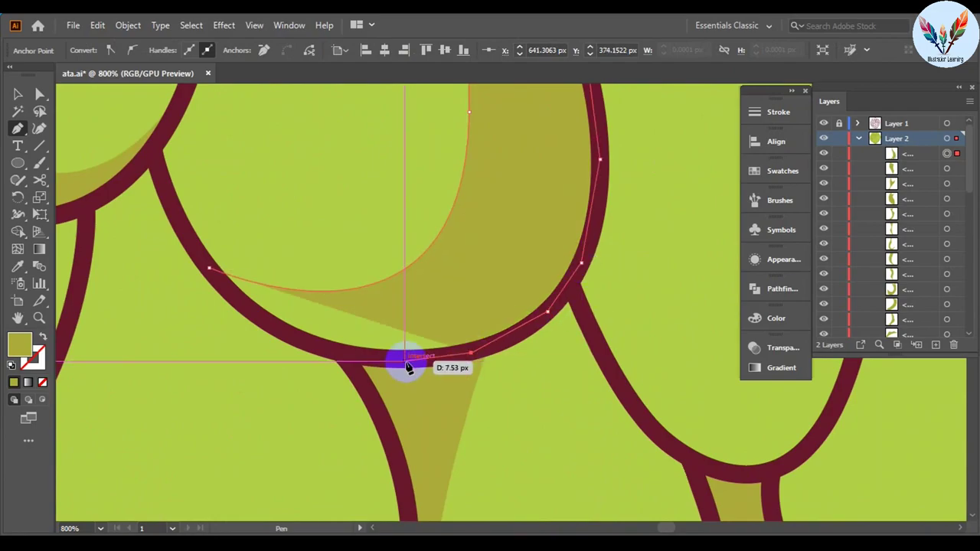
left_click(405, 361)
left_click(329, 357)
left_click(214, 272)
Draw a second shadow following the right maroon outline, closed at its start
scroll(518, 287, "down", 5)
scroll(518, 253, "up", 3)
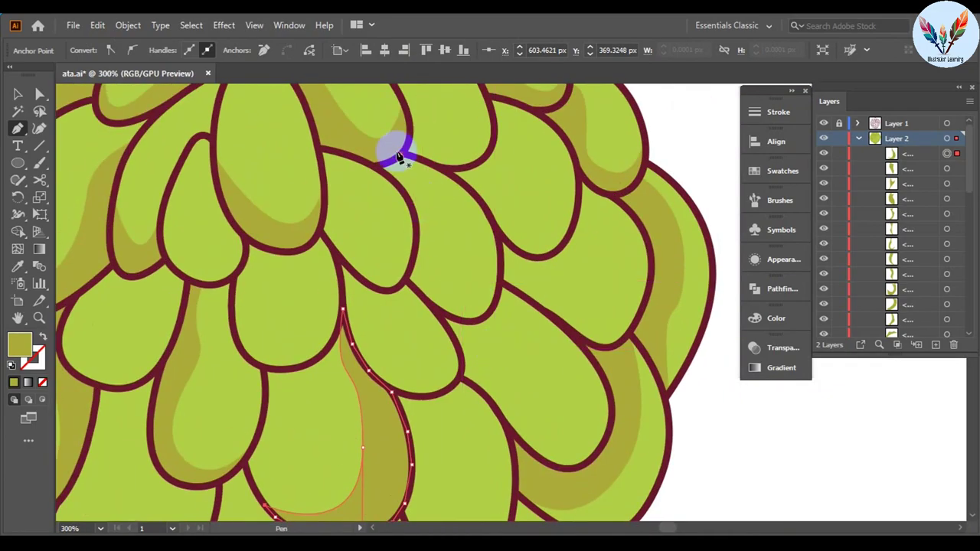
left_click(395, 166)
left_click_drag(449, 271, 461, 299)
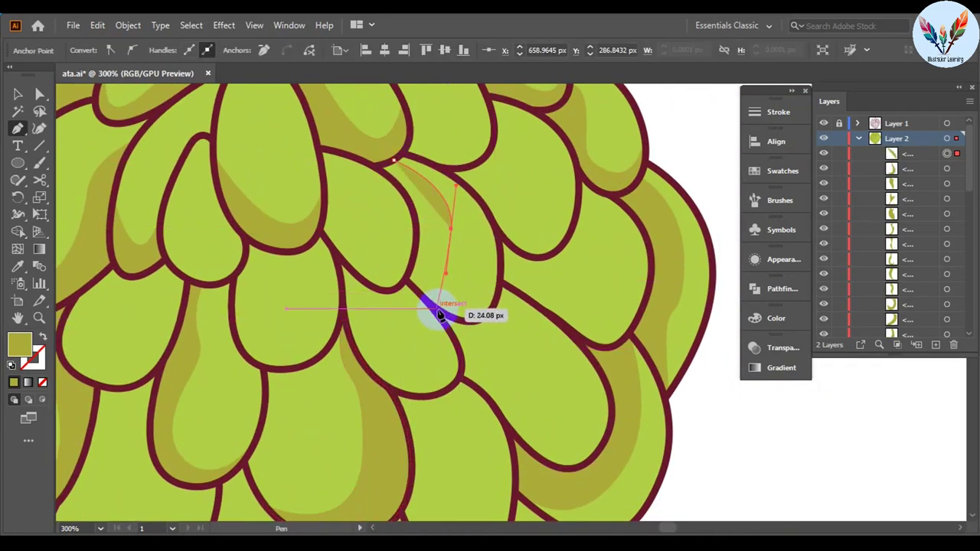
scroll(460, 323, "up", 3)
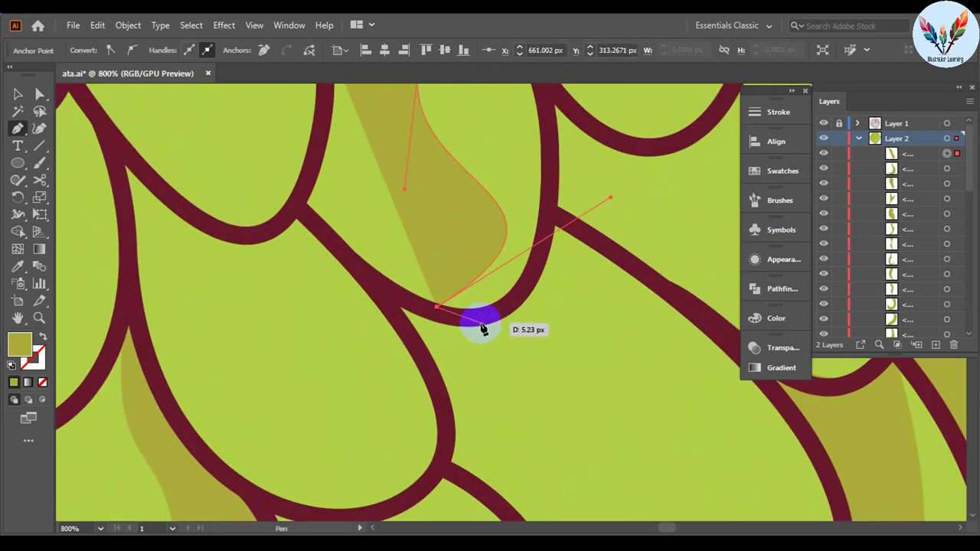
left_click_drag(499, 224, 438, 207)
left_click(381, 223)
Add another curved shadow along the maroon curve, then deselect it
scroll(381, 223, "down", 5)
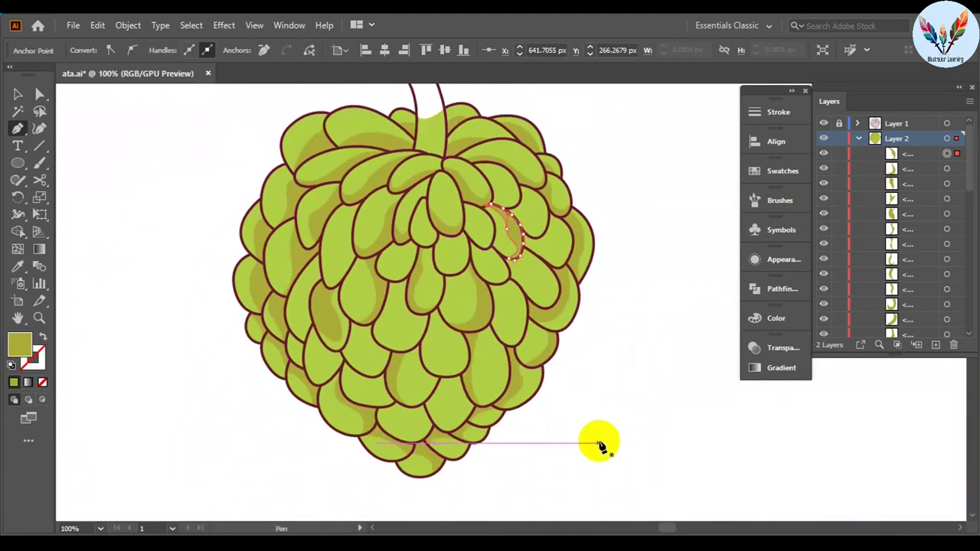
scroll(601, 442, "up", 3)
left_click_drag(496, 321, 492, 245)
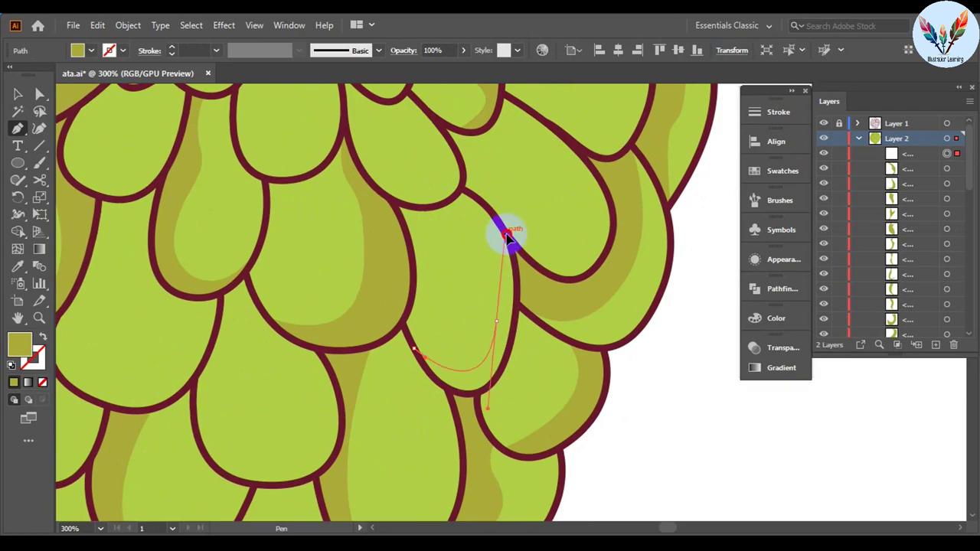
scroll(388, 131, "up", 5)
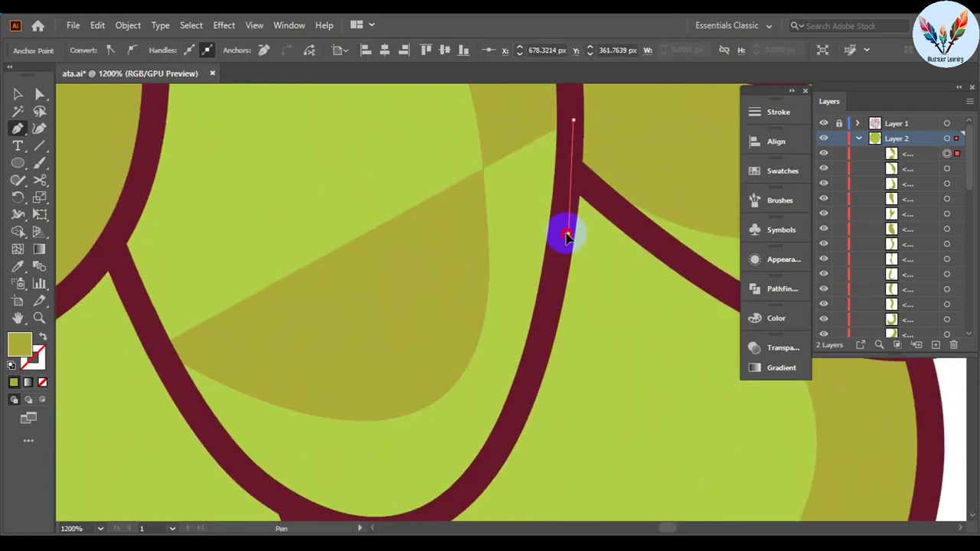
left_click(586, 341)
left_click(439, 370)
scroll(357, 169, "down", 5)
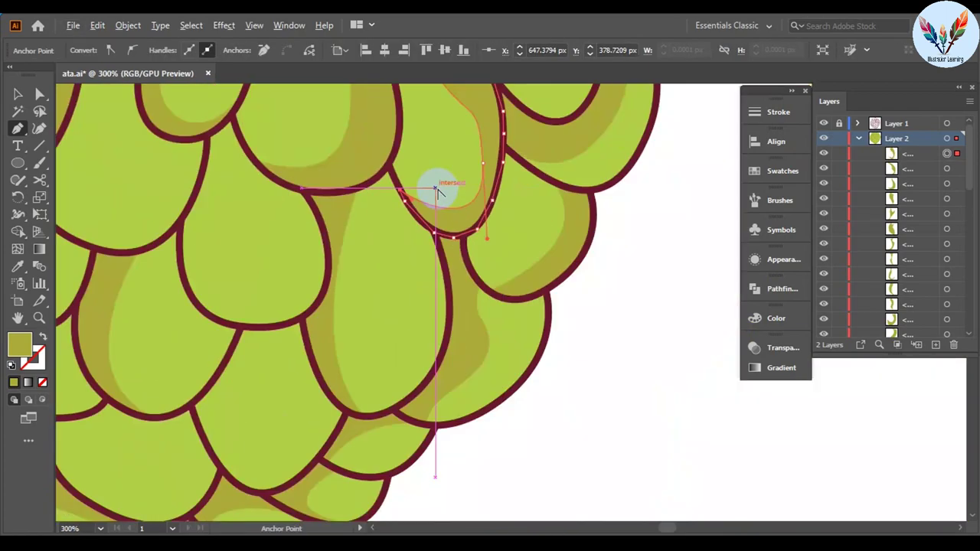
scroll(452, 284, "down", 5)
key("v")
left_click(589, 352)
Begin a new shadow shape at an outline junction on another scale
scroll(395, 360, "up", 3)
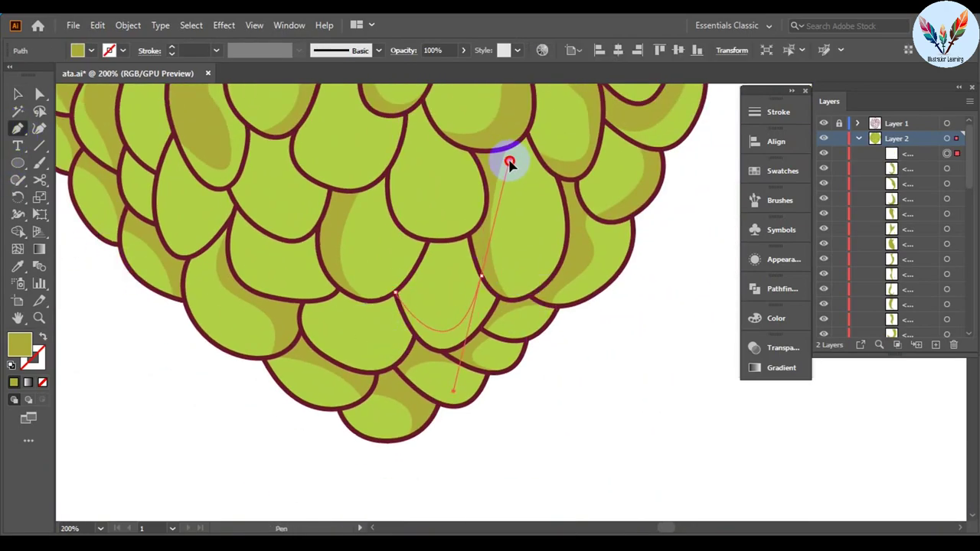
left_click(509, 163)
scroll(499, 291, "up", 4)
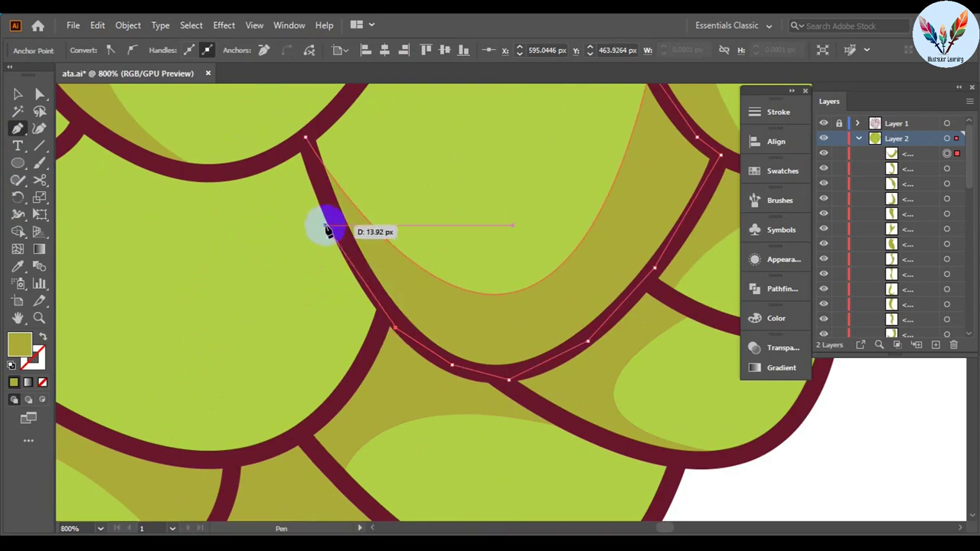
scroll(328, 230, "down", 4)
scroll(352, 223, "up", 2)
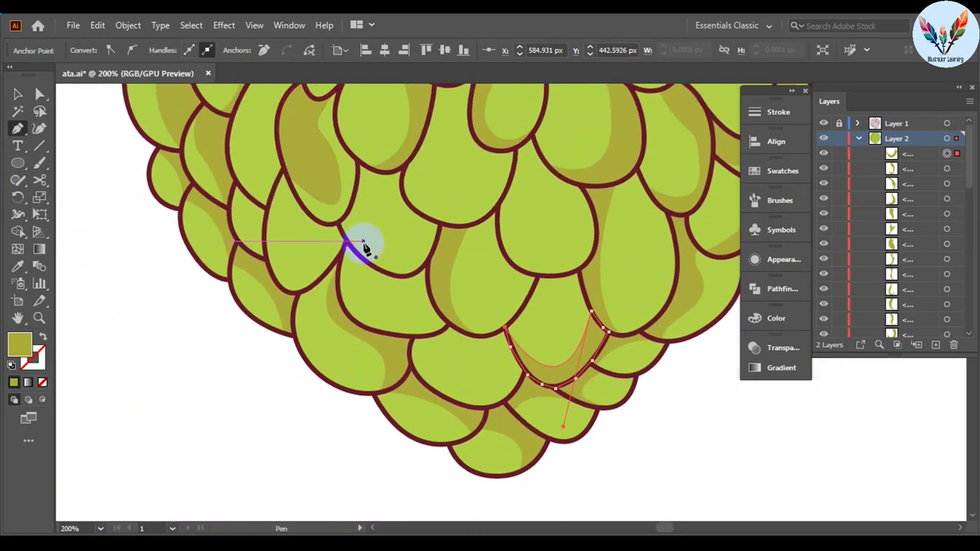
left_click(354, 194)
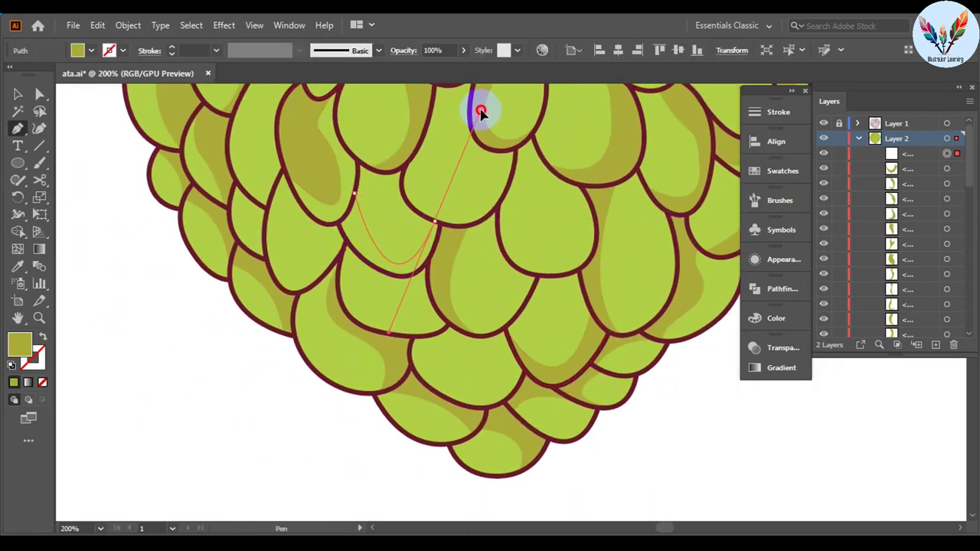
scroll(480, 112, "up", 4)
Trace that shadow along the segment seam and scale outline, closing it at its start
left_click(450, 161)
left_click(473, 167)
left_click(441, 281)
left_click(384, 357)
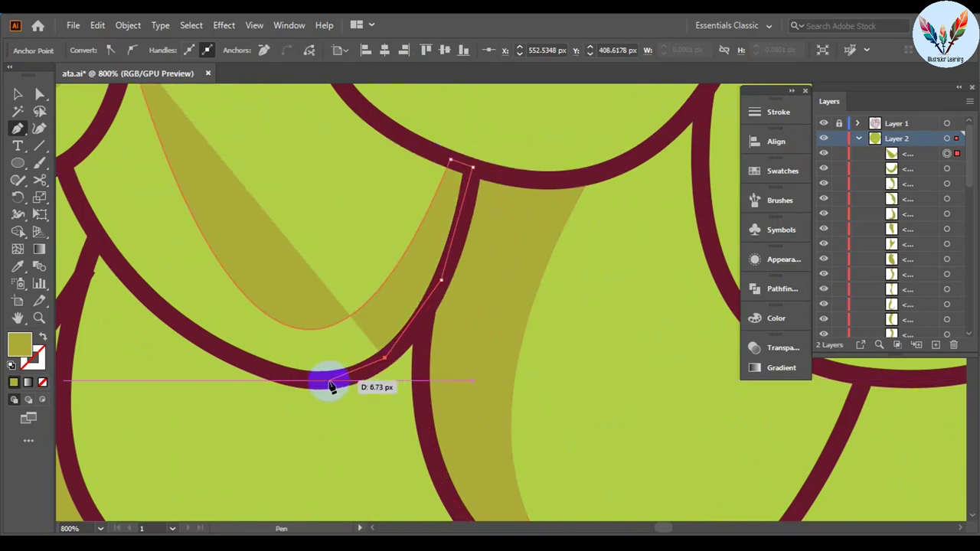
left_click(328, 381)
left_click(433, 476)
left_click(348, 420)
left_click(290, 336)
left_click(271, 294)
left_click(310, 239)
left_click(336, 176)
Draw a curved shadow on a neighbouring scale, then deselect it
key("ctrl+0")
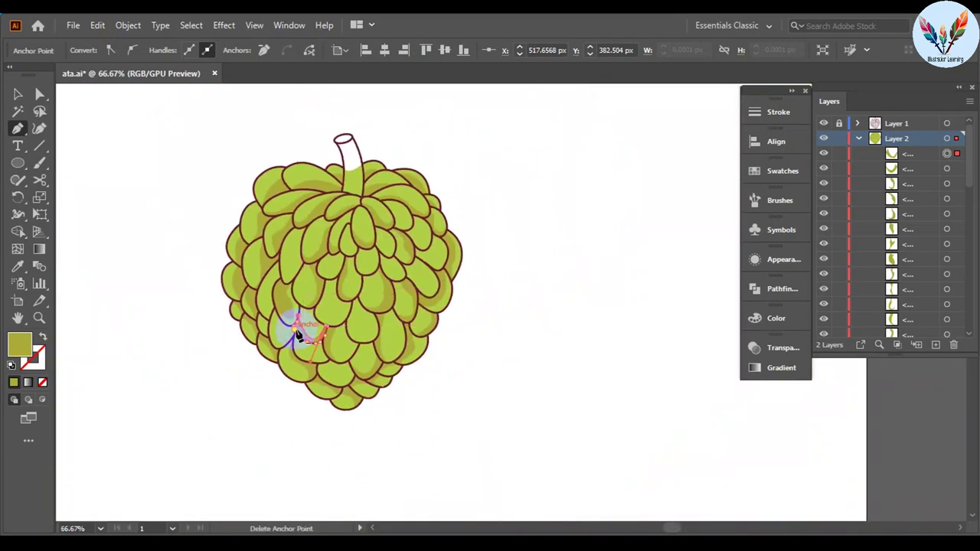
scroll(278, 263, "up", 5)
left_click_drag(405, 226, 555, 21)
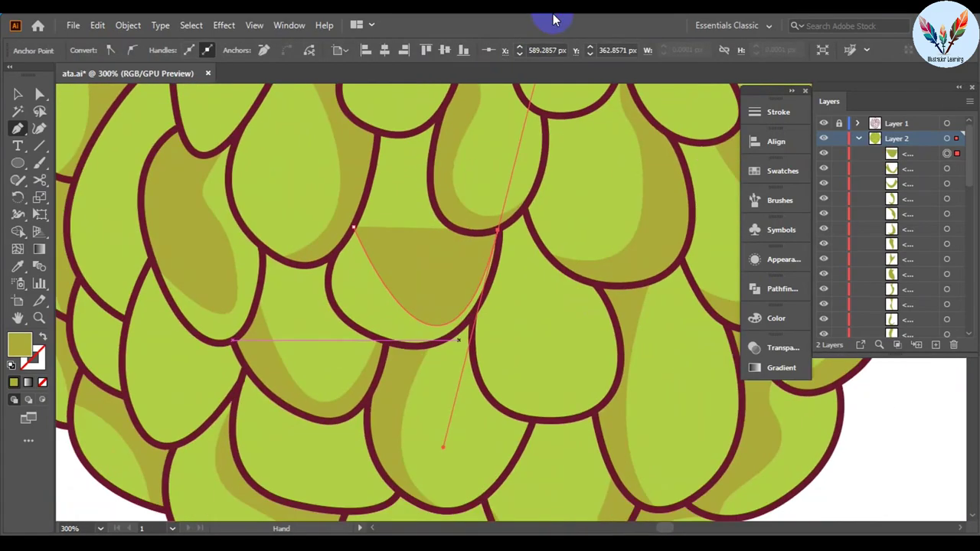
key("ctrl+minus")
left_click(472, 283)
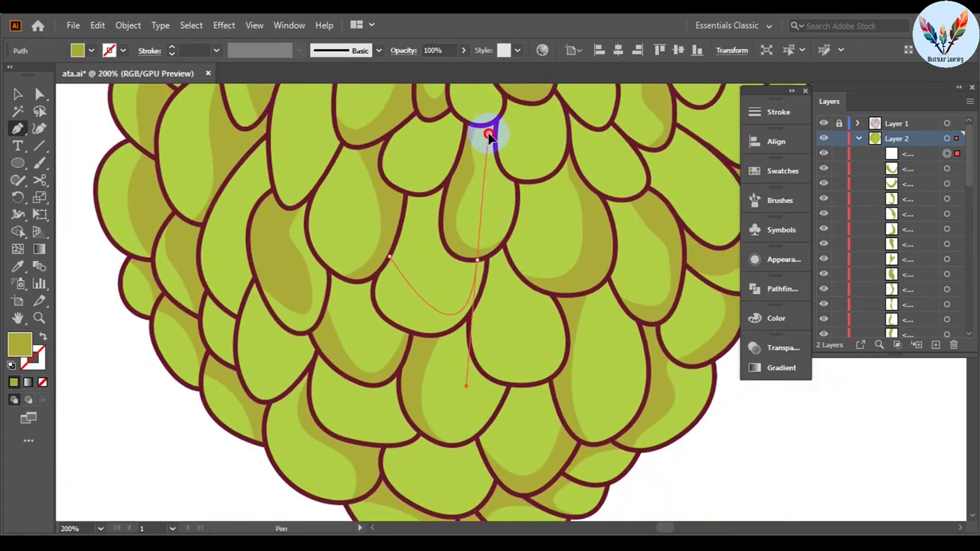
left_click_drag(489, 135, 548, 151)
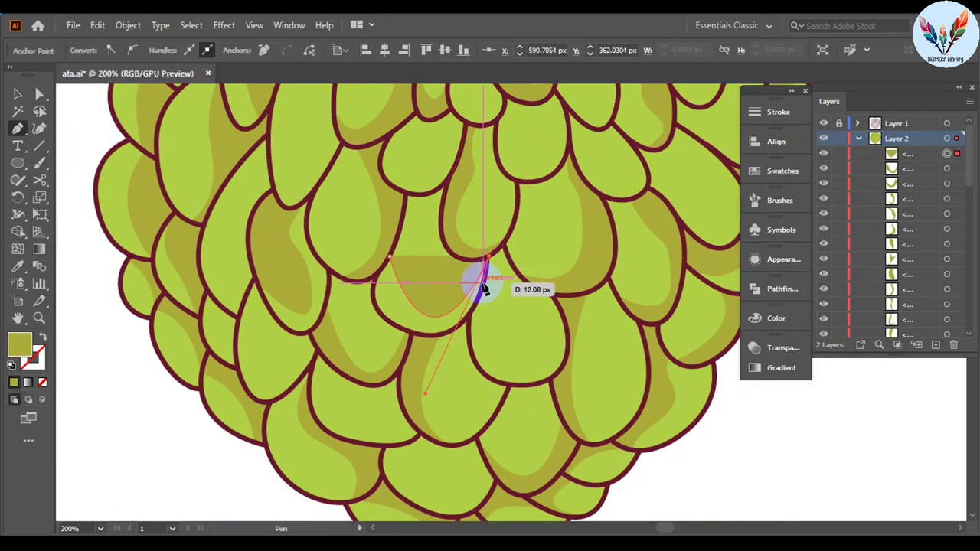
key("ctrl+plus")
key("ctrl+plus")
key("ctrl+plus")
left_click_drag(291, 204, 299, 207)
key("ctrl+0")
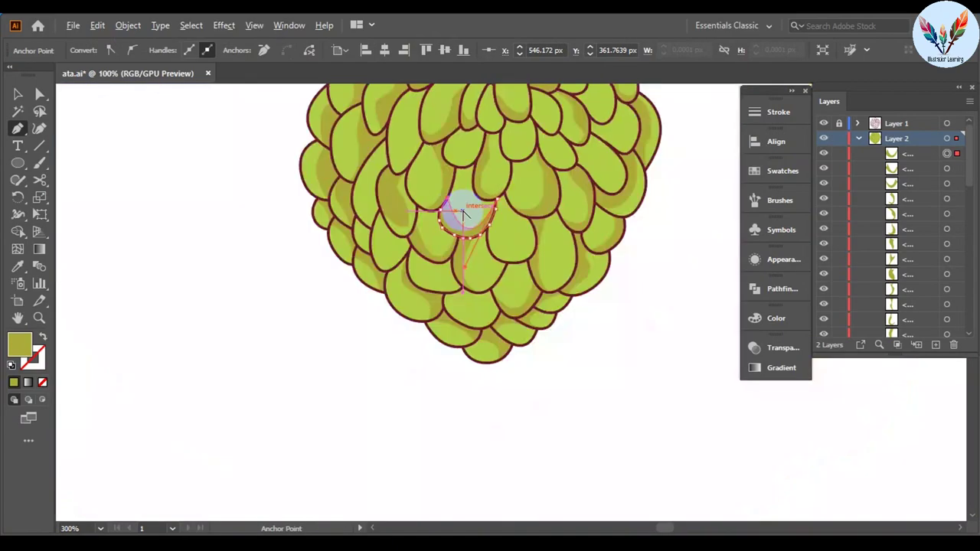
left_click(557, 316)
Shape a curved shadow down one of the left-side scales and close it
key("ctrl+plus")
key("ctrl+plus")
key("ctrl+plus")
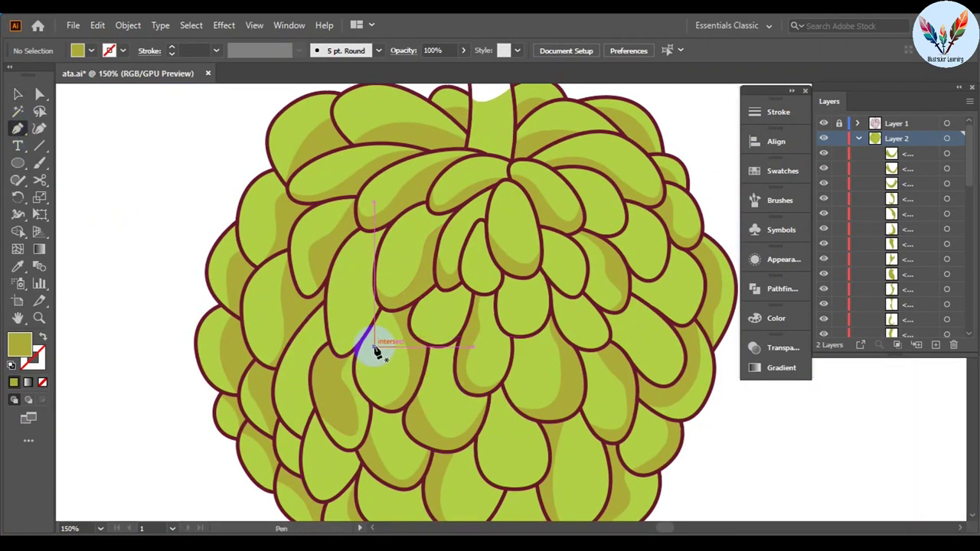
key("ctrl+plus")
key("ctrl+plus")
left_click(456, 140)
left_click_drag(398, 314, 463, 330)
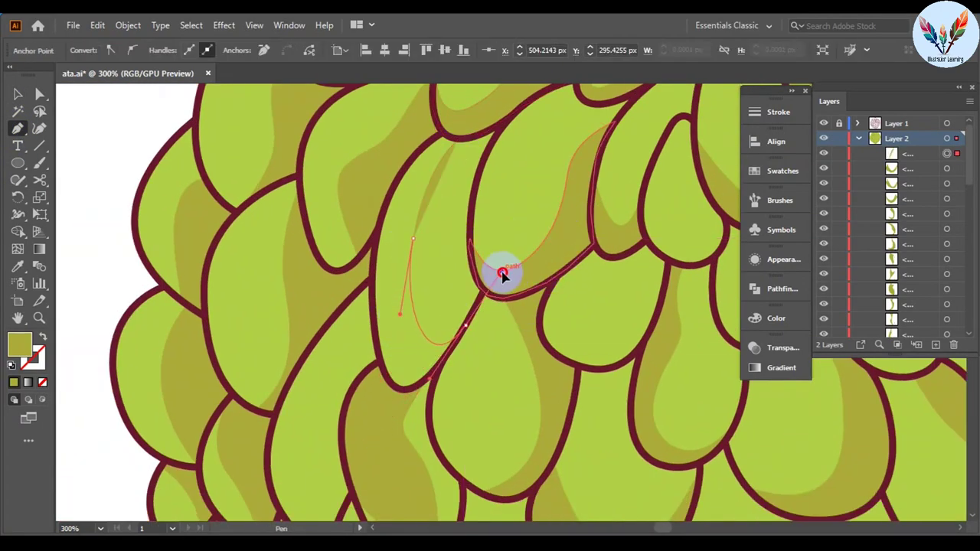
left_click_drag(502, 276, 464, 339)
key("ctrl+plus")
key("ctrl+plus")
key("ctrl+plus")
left_click_drag(321, 439, 284, 409)
mouse_move(250, 274)
left_mouse_down()
mouse_move(245, 168)
mouse_move(313, 204)
left_mouse_up()
left_click(416, 192)
Trace a final shadow along the lower scale's outline and close it
key("ctrl+1")
key("c")
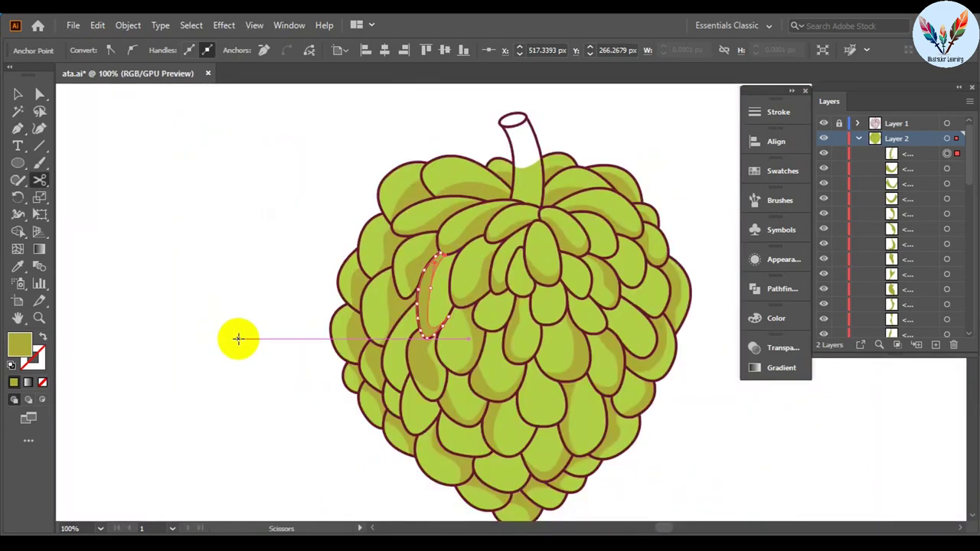
key("ctrl+plus")
key("ctrl+plus")
key("ctrl+plus")
key("a")
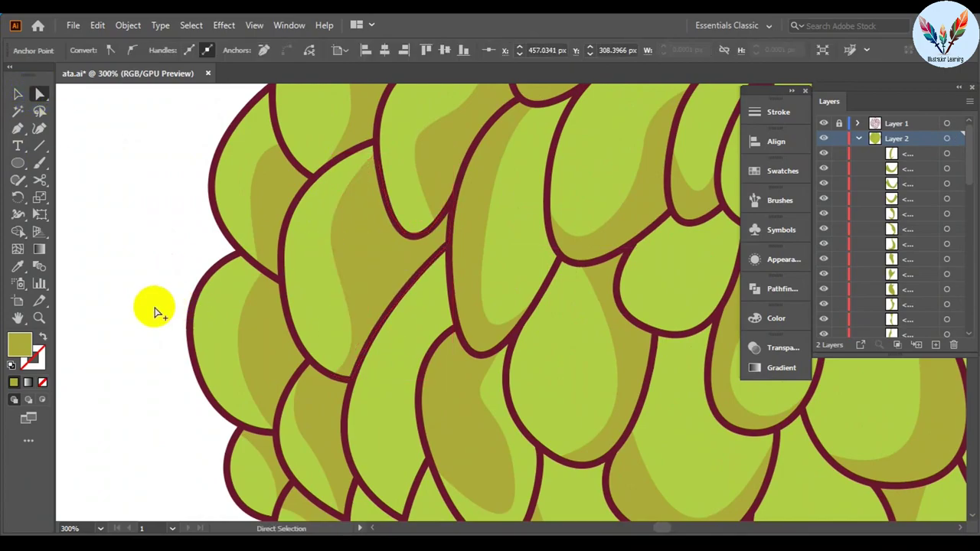
key("ctrl+0")
scroll(355, 339, "up", 3)
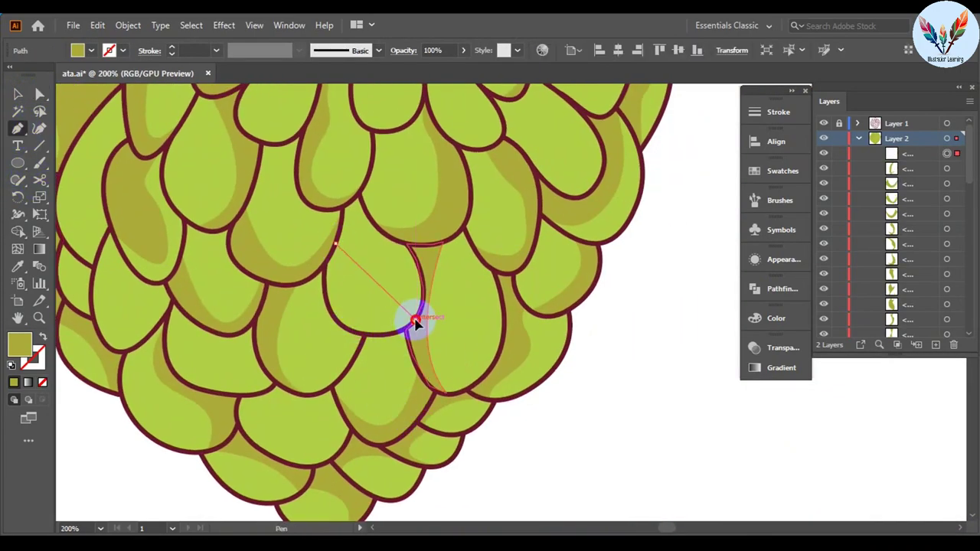
key("ctrl+plus")
key("ctrl+plus")
left_click(481, 385)
left_click(403, 396)
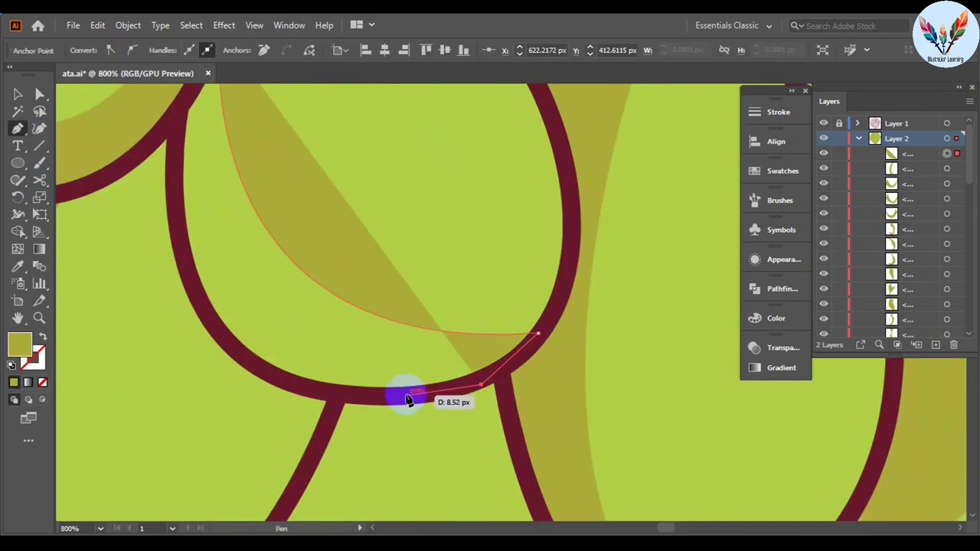
left_click(326, 397)
left_click(197, 311)
left_click(179, 237)
left_click(174, 130)
Fit the fruit in view, deselect everything, and undo to reselect the scale shapes
scroll(416, 230, "down", 5)
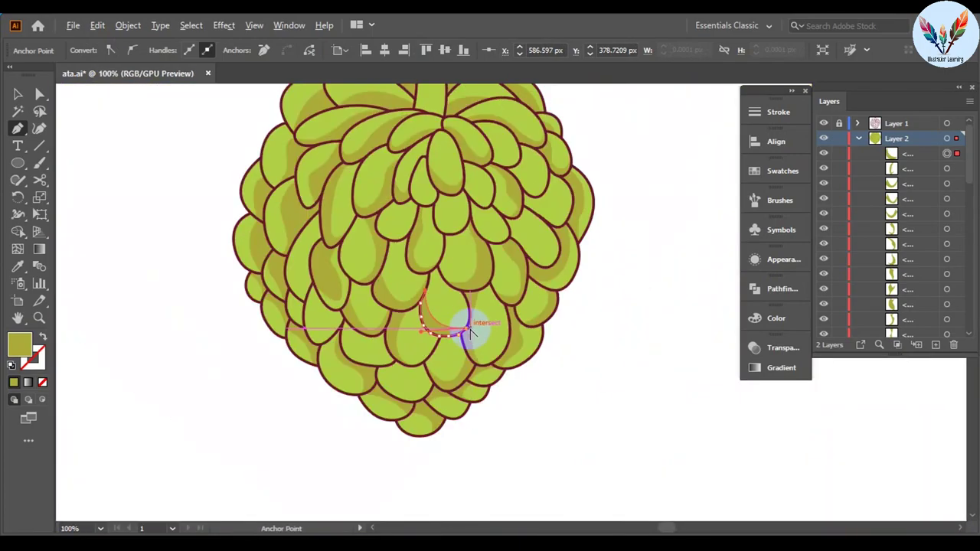
key("ctrl+0")
key("v")
key("ctrl+shift+a")
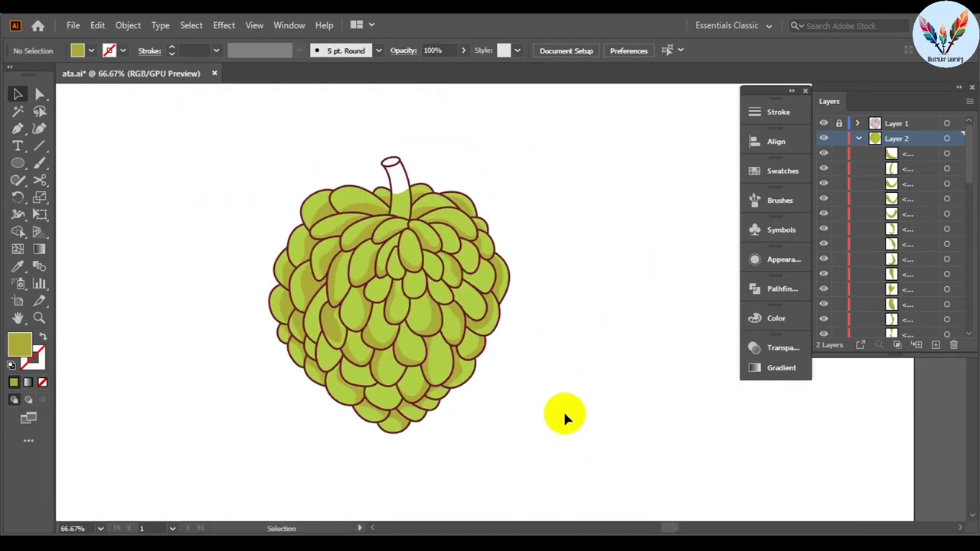
key("ctrl+z")
Raise the red value of the scales' fill in the Color panel and lock the bottom body shape
key("F6")
left_click(677, 338)
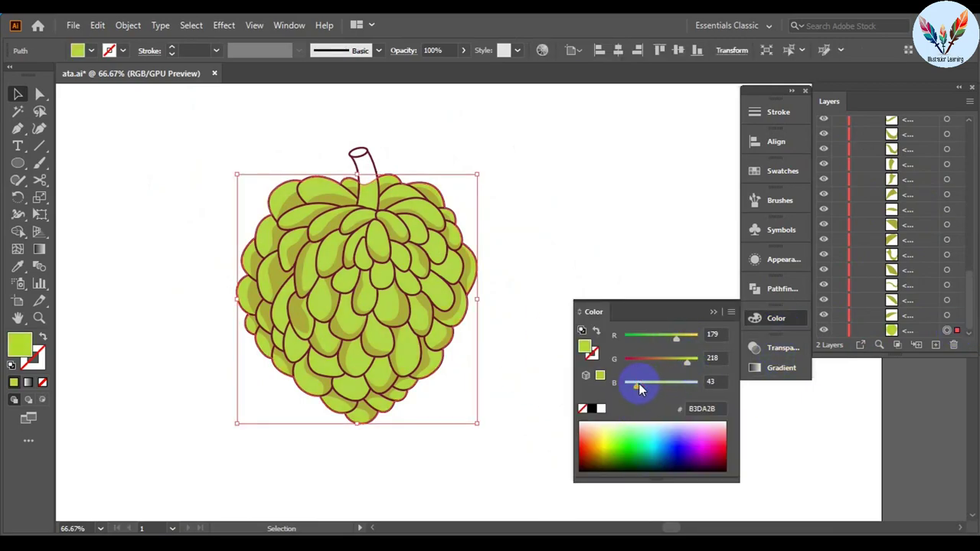
key("ctrl+plus")
left_click_drag(676, 342, 678, 337)
left_click_drag(686, 360, 688, 360)
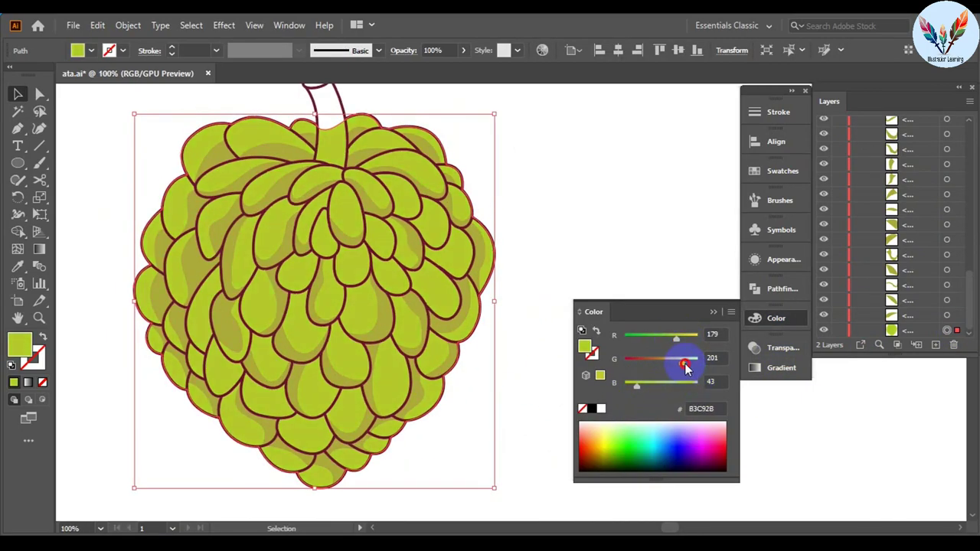
key("ctrl+minus")
key("ctrl+minus")
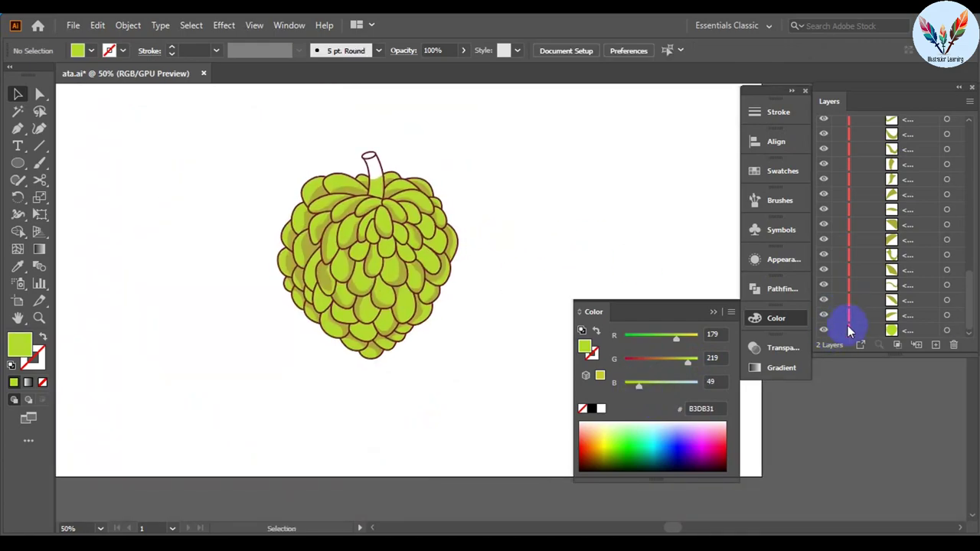
left_click(838, 330)
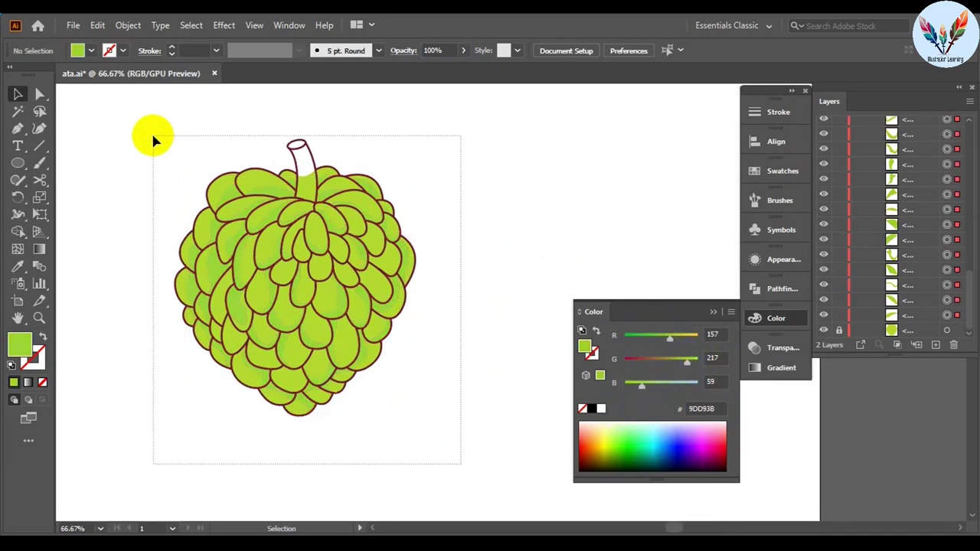
Select the fruit body and lower its fill's green value, reaching 99CD29
mouse_move(701, 359)
left_mouse_down()
mouse_move(681, 361)
mouse_move(674, 337)
mouse_move(687, 366)
left_mouse_up()
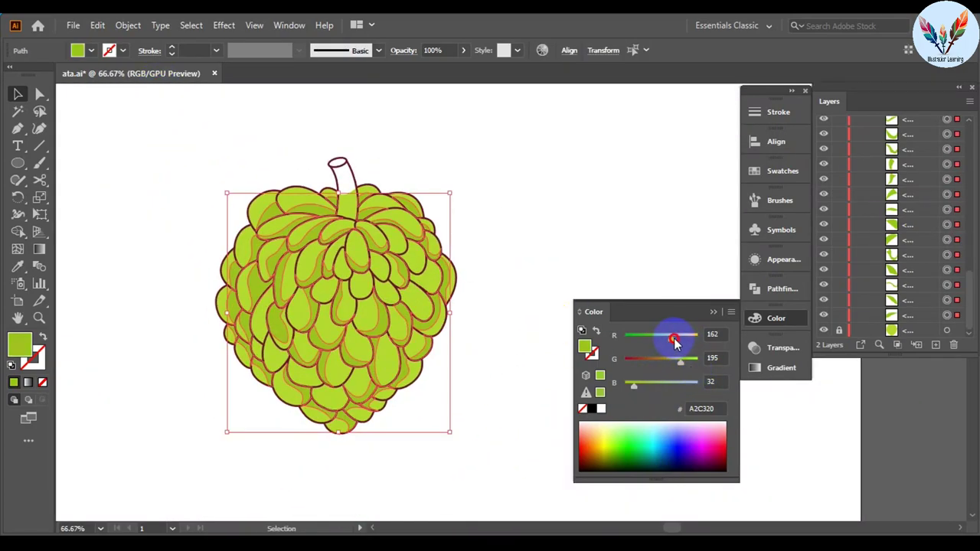
left_click(517, 326)
key("ctrl+alt+2")
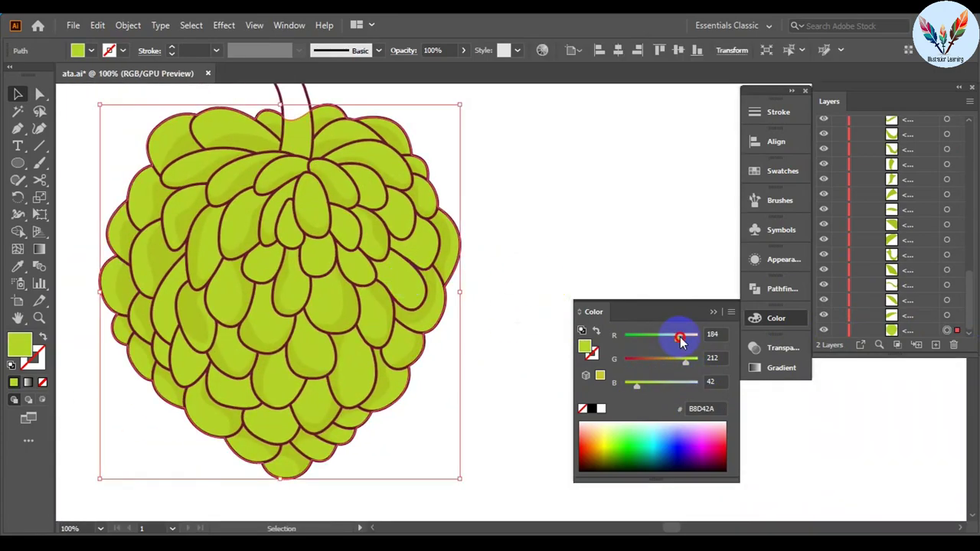
left_click_drag(691, 369, 687, 368)
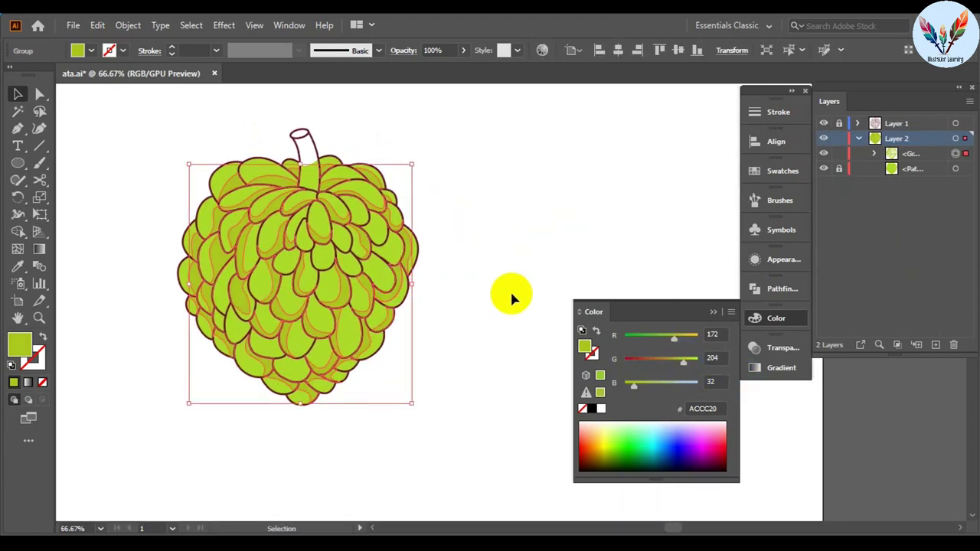
left_click_drag(681, 361, 676, 362)
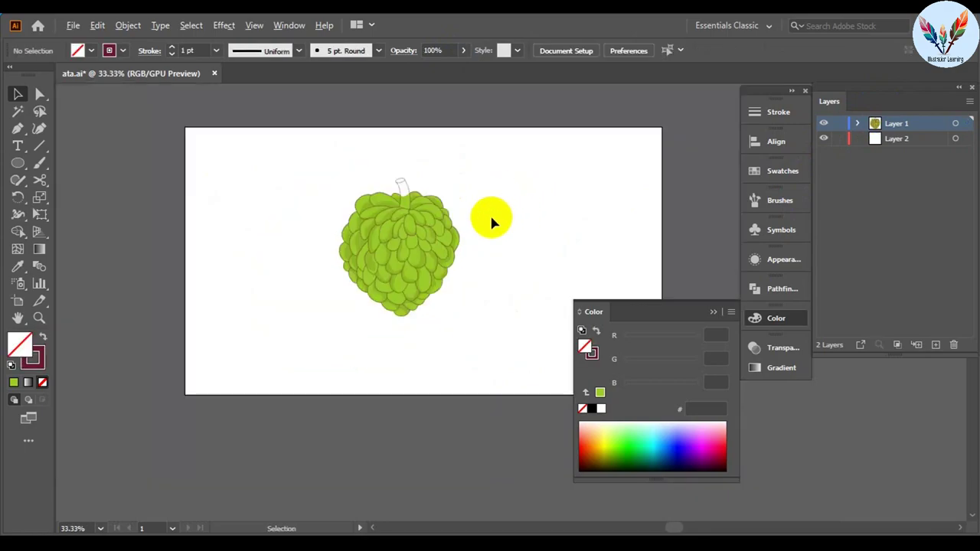
Scale the custard apple up on the artboard and expand Layer 1
left_click_drag(465, 305, 501, 344)
left_click(563, 239)
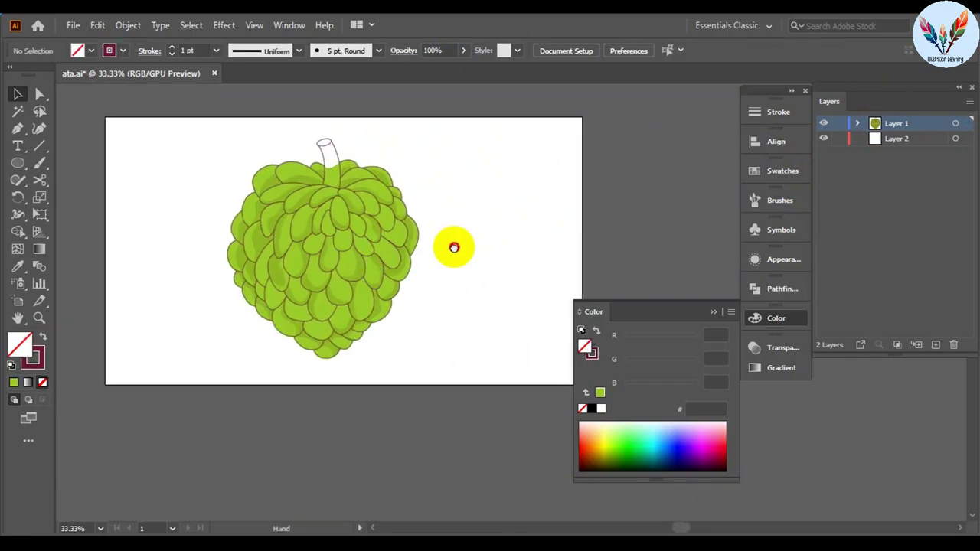
left_click(858, 123)
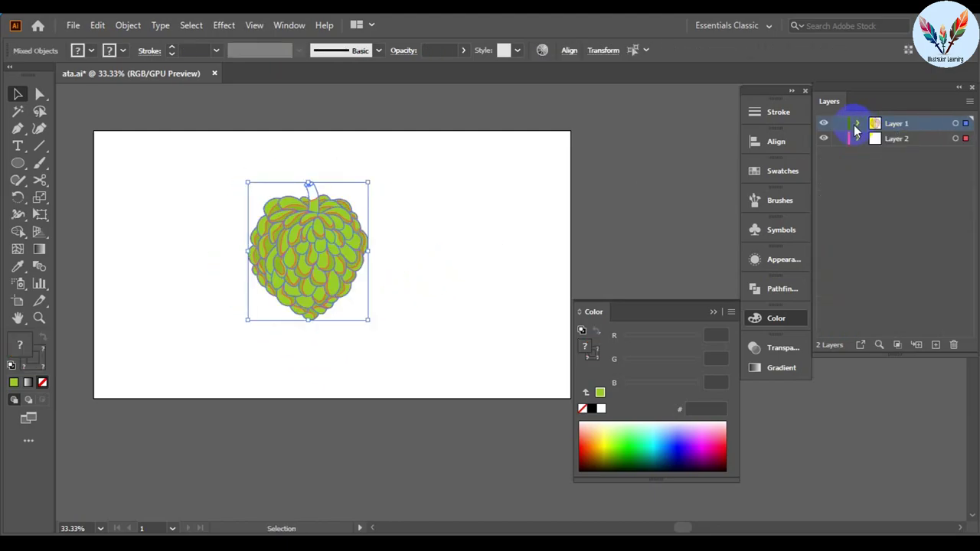
left_click(502, 214)
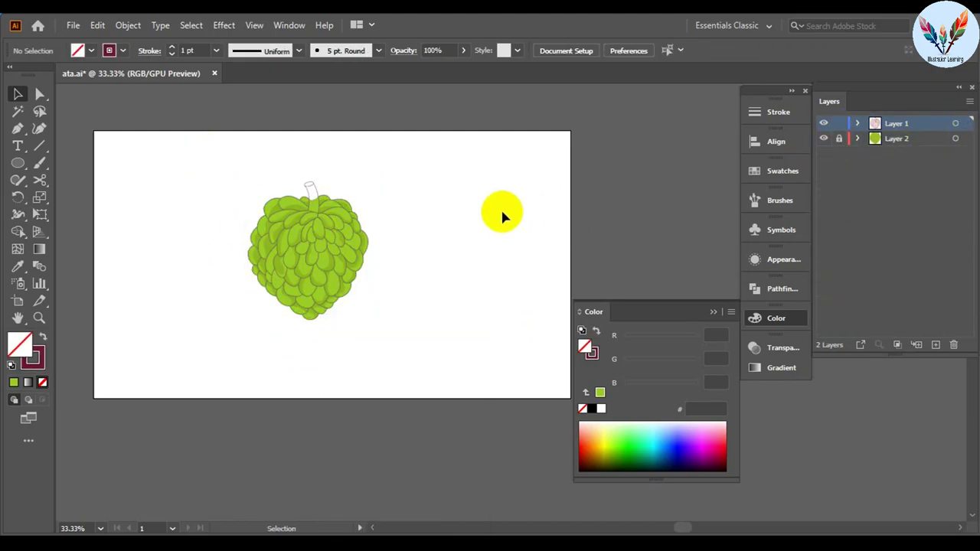
left_click(306, 253)
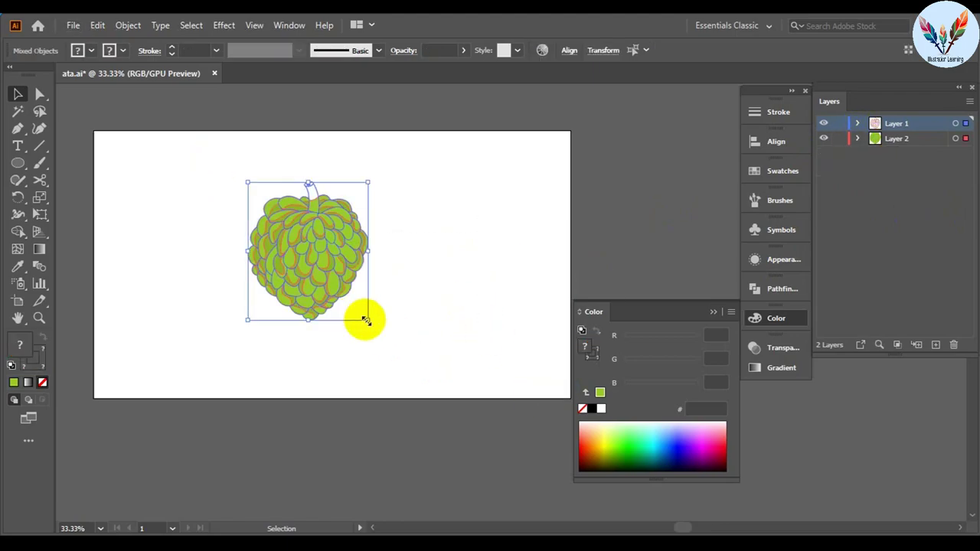
left_click_drag(366, 317, 547, 269)
left_click(445, 221)
Select the fruit body and set its fill's green value to 194
key("ctrl+equal")
left_click(322, 322)
left_click(705, 385)
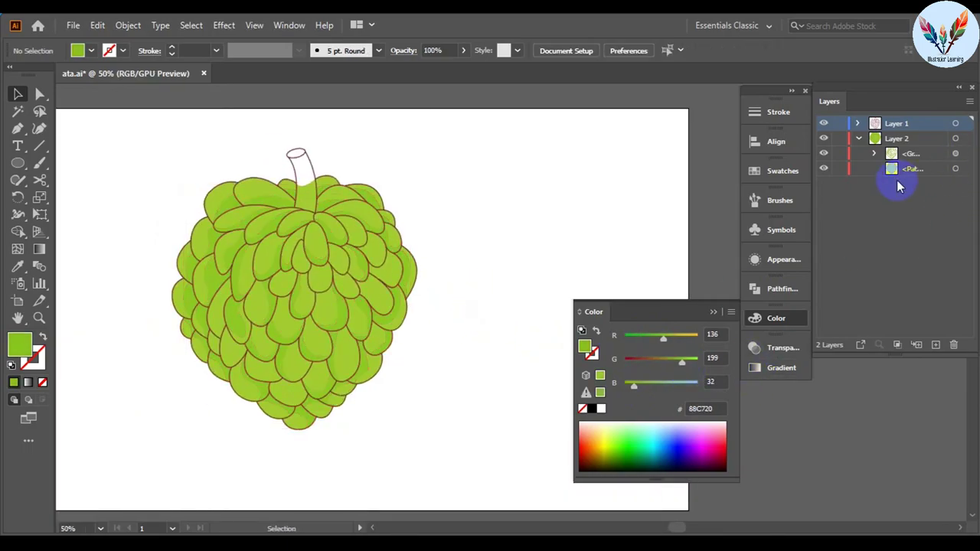
left_click(322, 307)
left_click_drag(682, 360, 680, 360)
left_click(501, 302)
key("ctrl+minus")
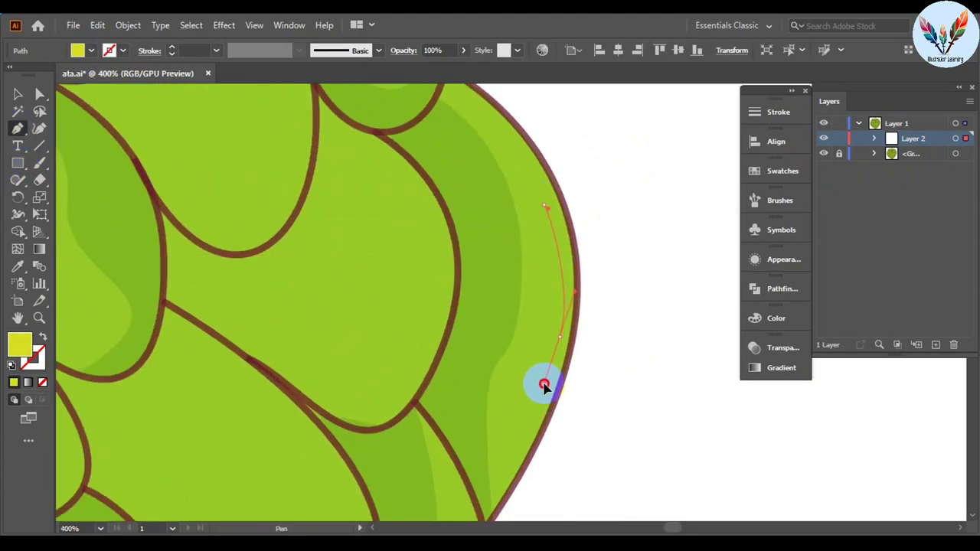
Finish the current yellow highlight sliver, check it, and return to the Pen tool
left_click_drag(553, 372, 563, 341)
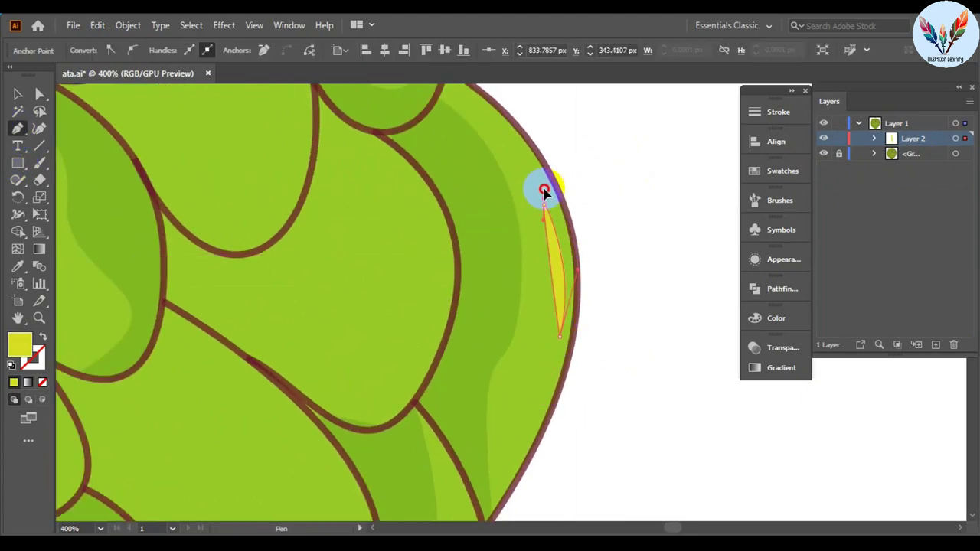
left_click(544, 191)
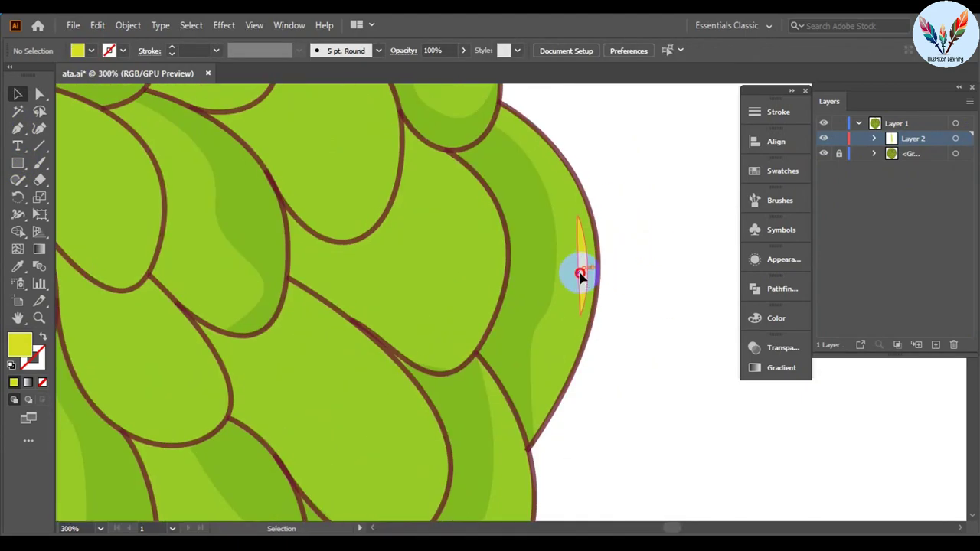
left_click(581, 275)
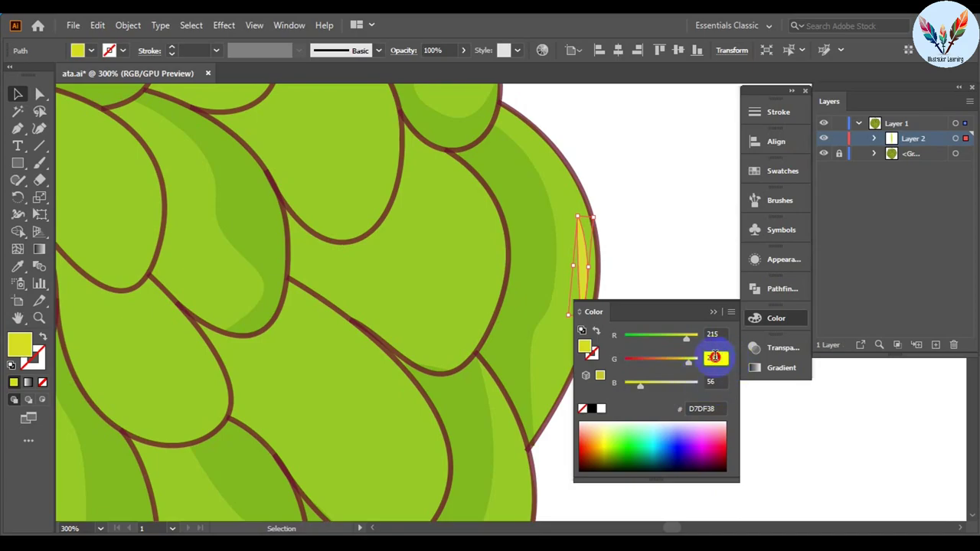
left_click(685, 243)
key("p")
scroll(700, 444, "up", 3)
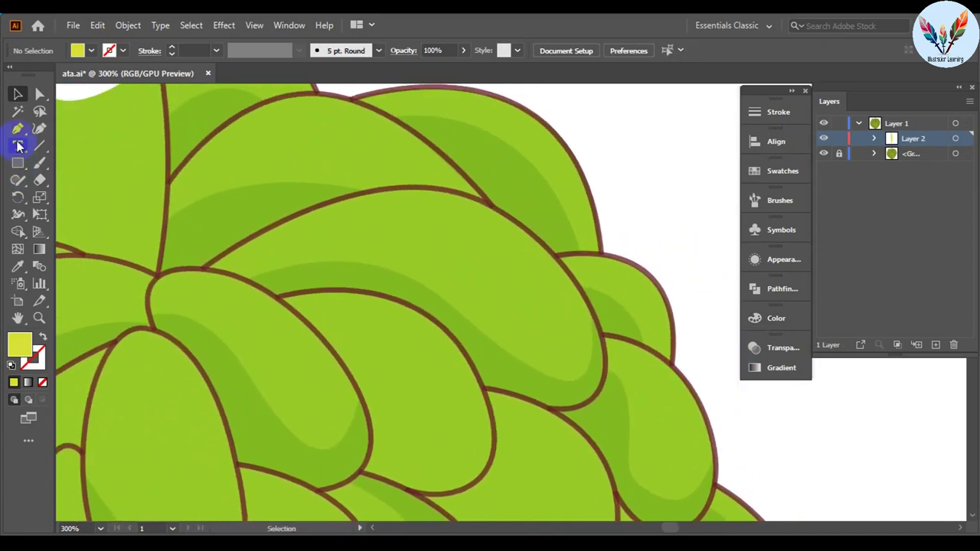
Draw a yellow crescent sliver near the top of an upper scale
left_click(297, 157)
left_click_drag(562, 297, 634, 446)
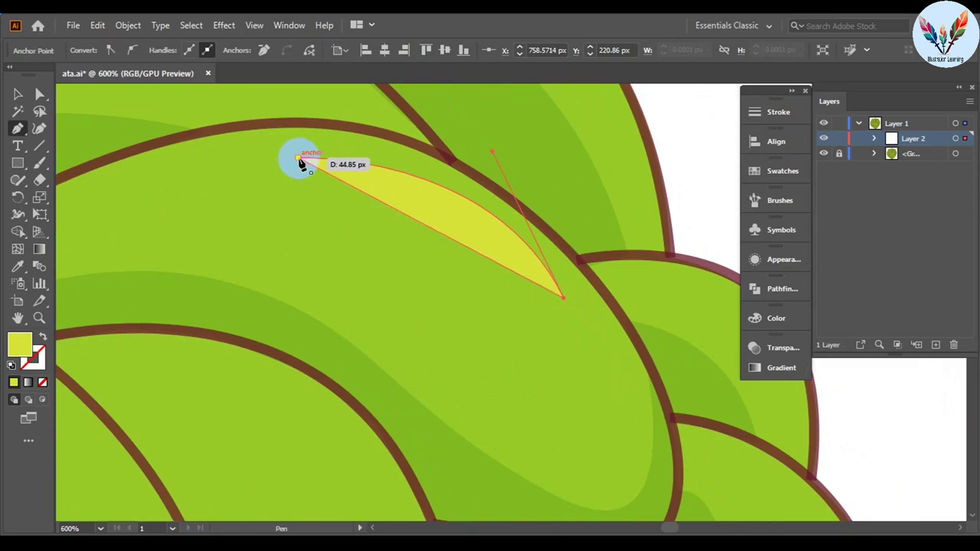
scroll(150, 130, "up", 5)
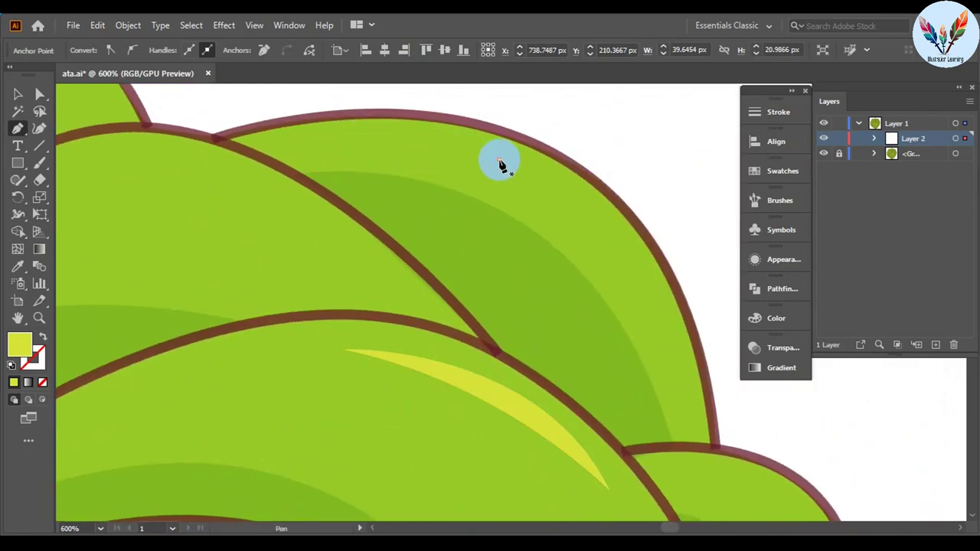
left_click(502, 165)
left_click(659, 430)
left_click(498, 160)
scroll(678, 163, "up", 2)
scroll(259, 280, "up", 3)
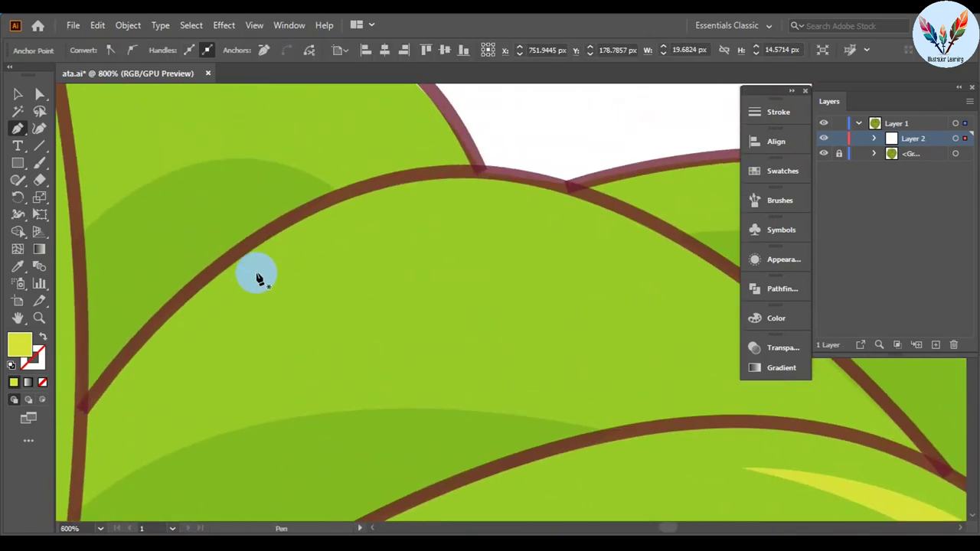
Add a curved yellow sliver following a segment's edge
left_click(259, 279)
scroll(529, 221, "right", 3)
left_click_drag(525, 219, 547, 221)
left_click(148, 257)
scroll(148, 256, "left", 10)
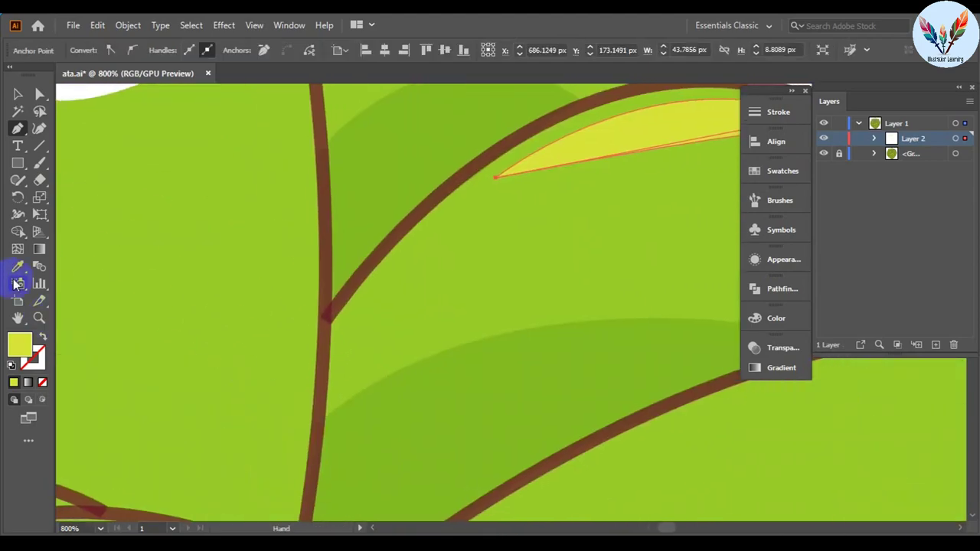
scroll(349, 248, "down", 2)
left_click_drag(350, 247, 378, 322)
scroll(438, 256, "down", 5)
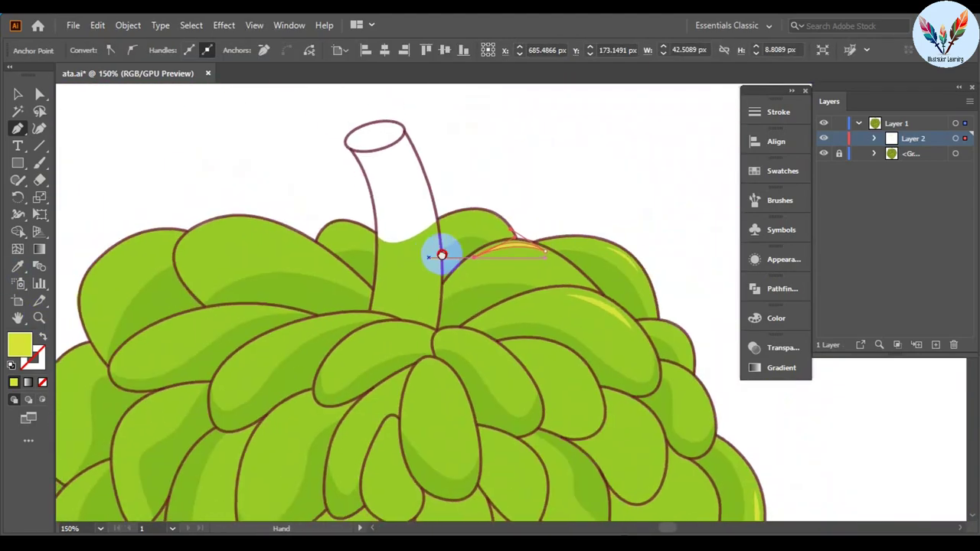
scroll(256, 267, "up", 2)
scroll(345, 348, "up", 2)
scroll(360, 350, "up", 2)
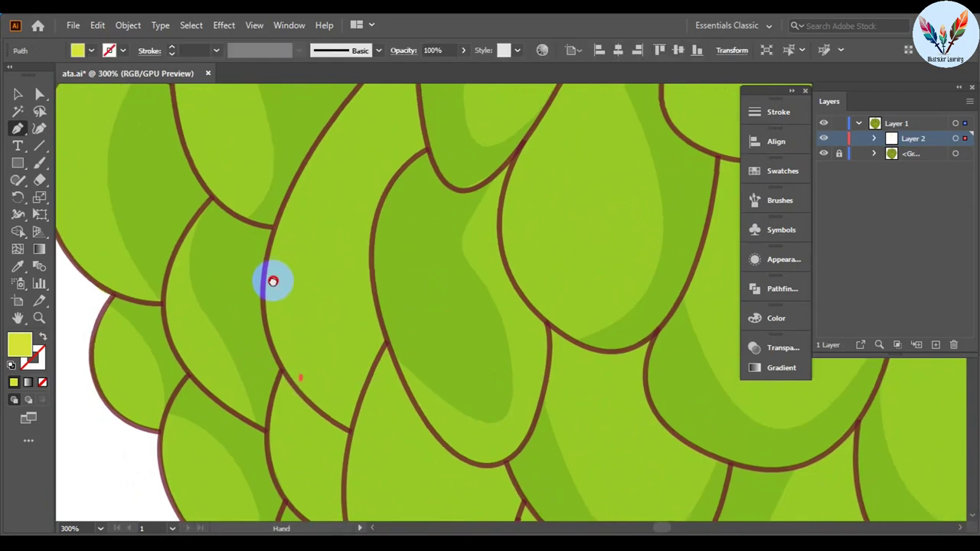
Draw two more yellow slivers, undoing and redrawing one misplaced curve point
left_click(277, 264)
left_click_drag(300, 392, 321, 390)
scroll(329, 460, "up", 1)
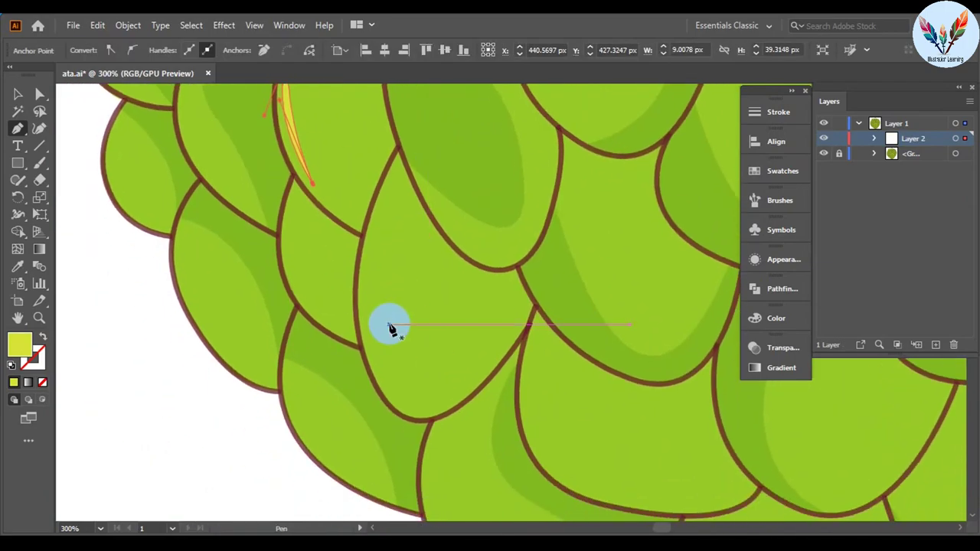
left_click(298, 210)
left_click_drag(420, 326, 560, 283)
key("ctrl+z")
left_click_drag(364, 358, 364, 350)
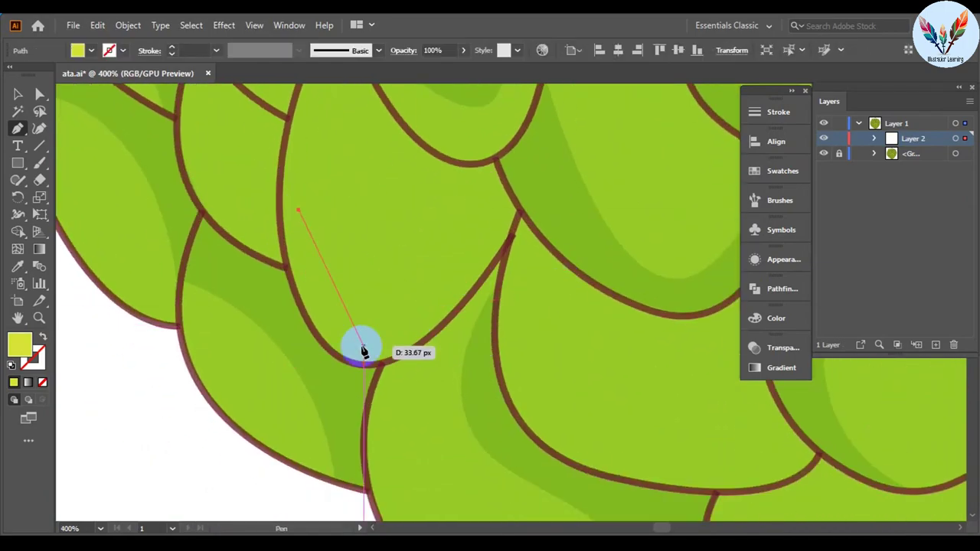
left_click(298, 210)
Move to neighbouring segments and add another closed yellow highlight sliver
left_click_drag(302, 219, 482, 252)
left_click_drag(209, 245, 372, 190)
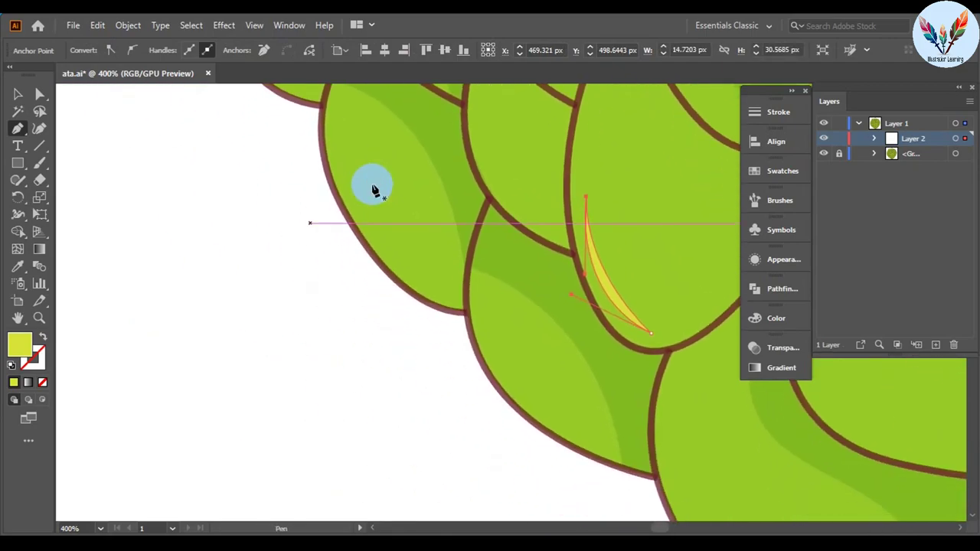
left_click(368, 168)
left_click_drag(409, 248, 435, 289)
left_click(368, 168)
scroll(337, 123, "up", 3)
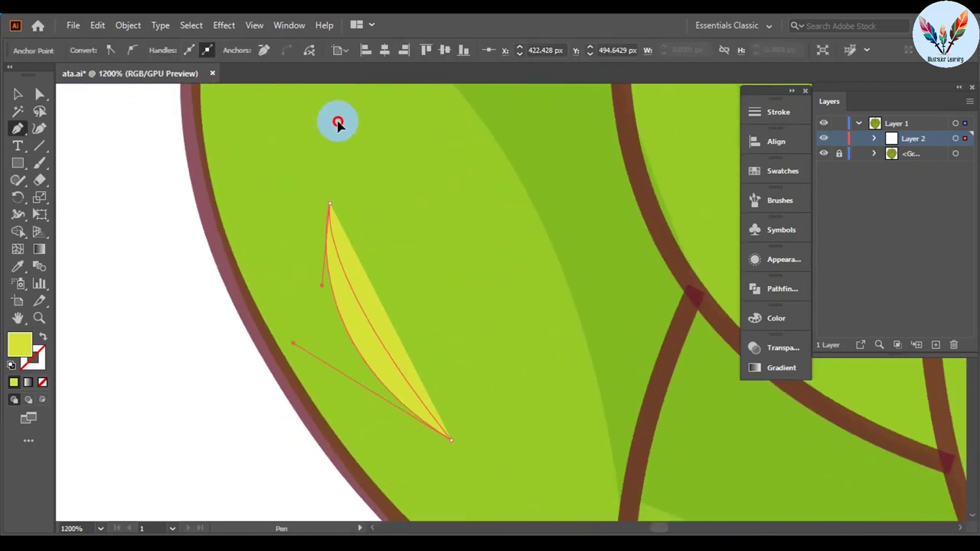
scroll(310, 199, "down", 3)
scroll(333, 250, "down", 3)
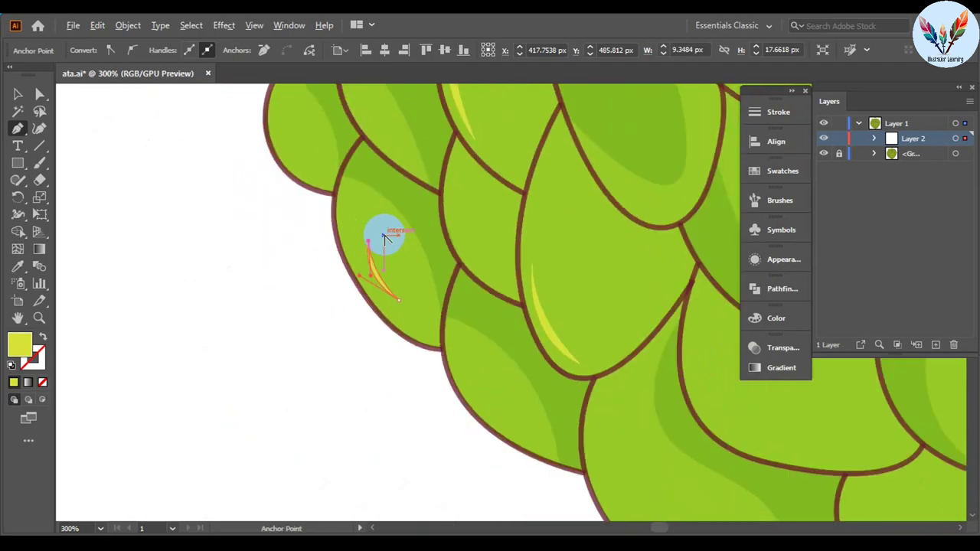
scroll(382, 225, "down", 3)
Add a yellow crescent highlight on the central upper segment
left_click_drag(422, 376, 403, 199)
scroll(403, 199, "up", 1)
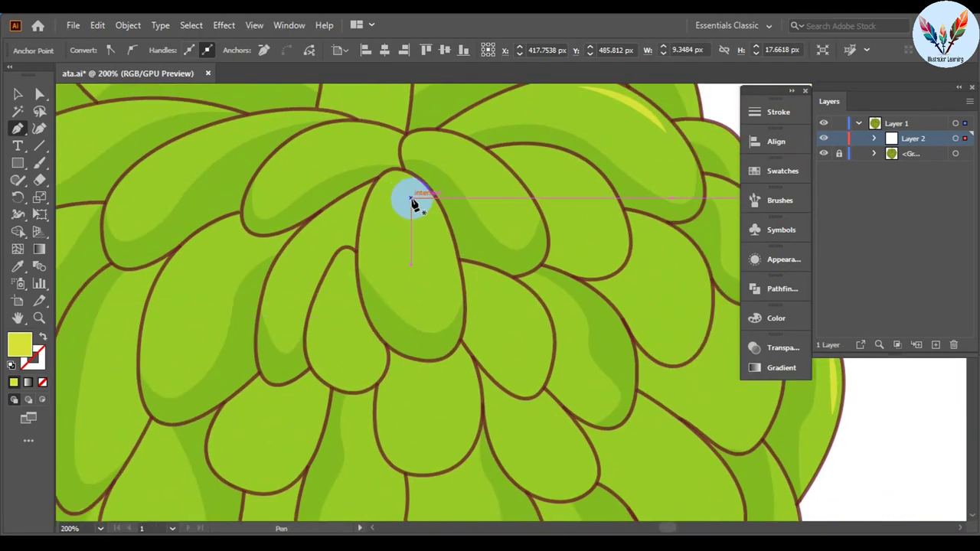
left_click(412, 201)
left_click_drag(444, 306, 439, 392)
left_click(445, 307)
scroll(503, 354, "up", 1)
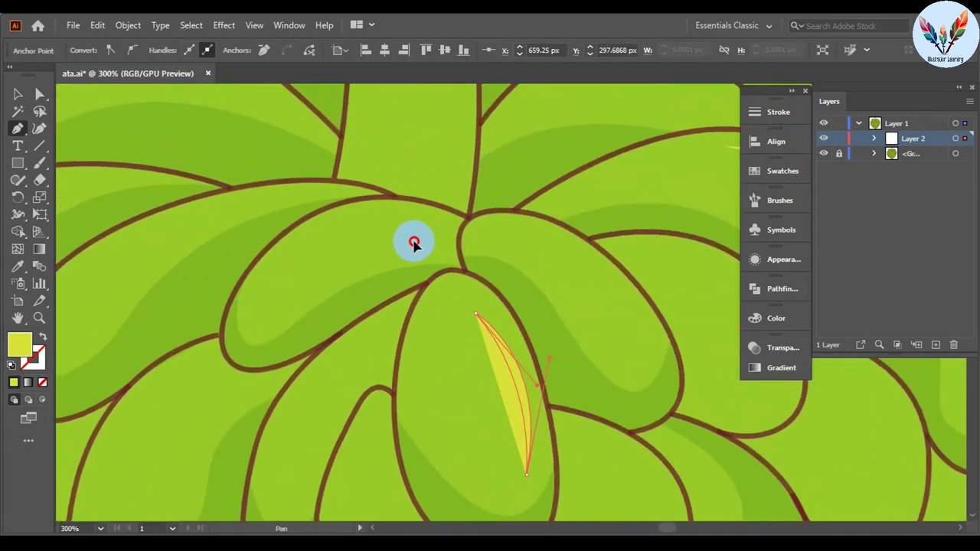
Draw a longer, shaped yellow sliver on the left segment
left_click_drag(413, 242, 463, 339)
left_click_drag(432, 306, 507, 313)
left_click_drag(310, 375, 337, 383)
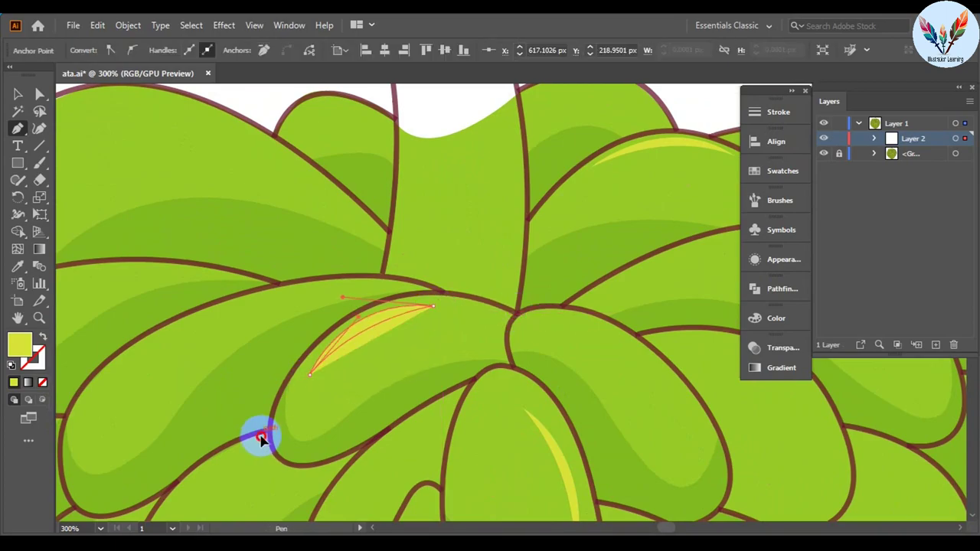
left_click_drag(261, 438, 564, 378)
scroll(208, 313, "up", 1)
left_click_drag(197, 314, 220, 327)
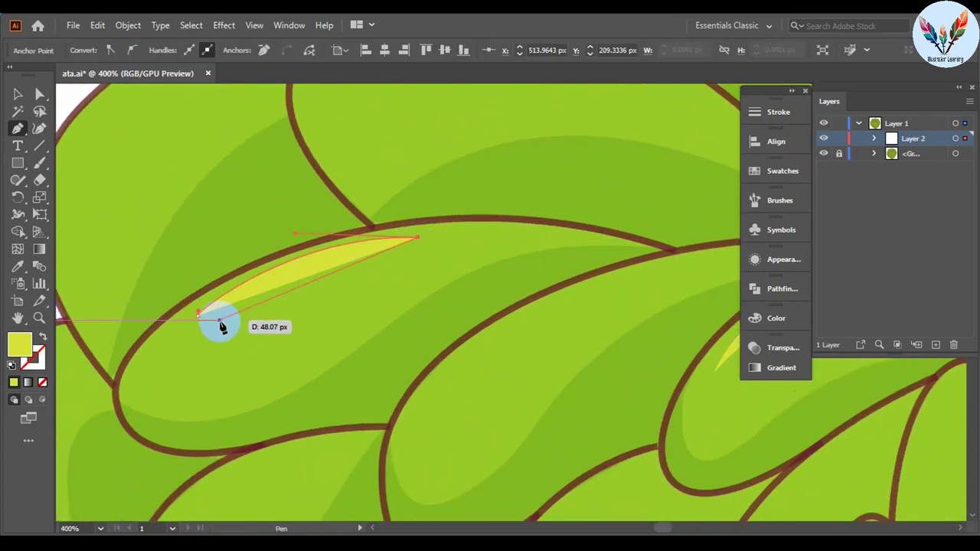
scroll(536, 268, "up", 5)
left_click(394, 192)
Add yellow highlight slivers on the top segment and an outer edge segment
left_click_drag(546, 197, 683, 302)
left_click_drag(293, 157, 302, 157)
scroll(326, 258, "down", 5)
left_click(342, 185)
left_click_drag(300, 350, 367, 475)
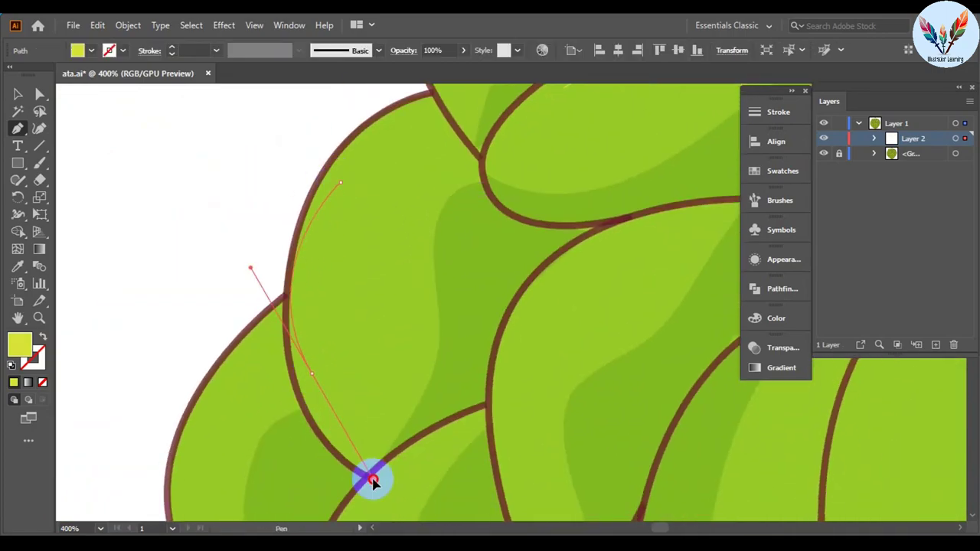
scroll(322, 350, "up", 4)
left_click(357, 316)
Place yellow crescents on an upper-left segment and a lower segment
left_click_drag(363, 321, 419, 175)
scroll(419, 176, "down", 5)
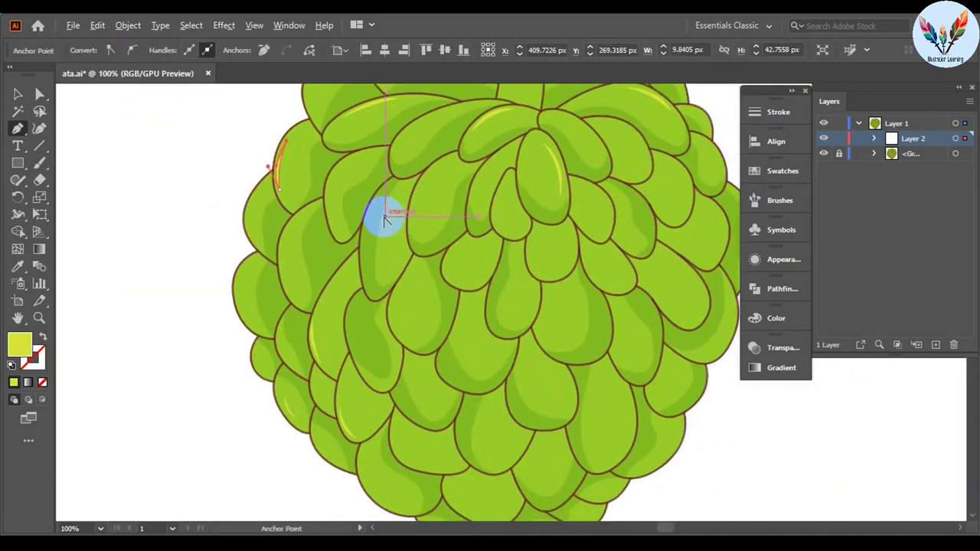
scroll(383, 213, "up", 3)
left_click(325, 187)
left_click_drag(326, 290, 358, 357)
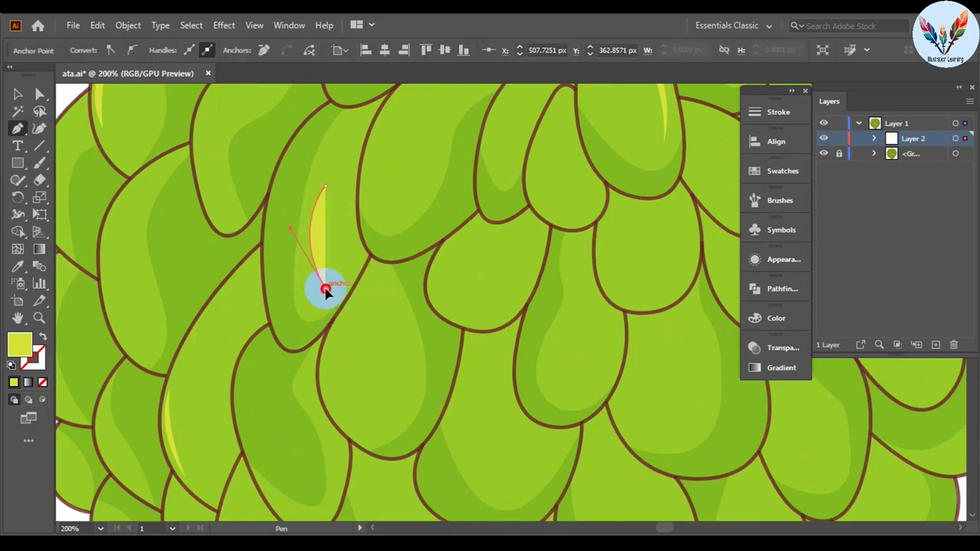
left_click_drag(323, 284, 306, 82)
left_click(429, 353)
left_click_drag(505, 293, 517, 222)
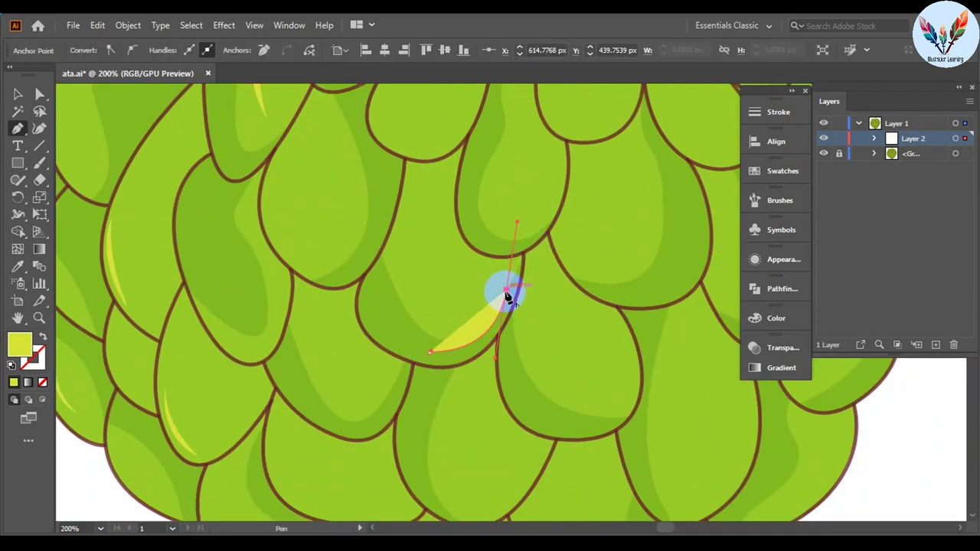
left_click(420, 351)
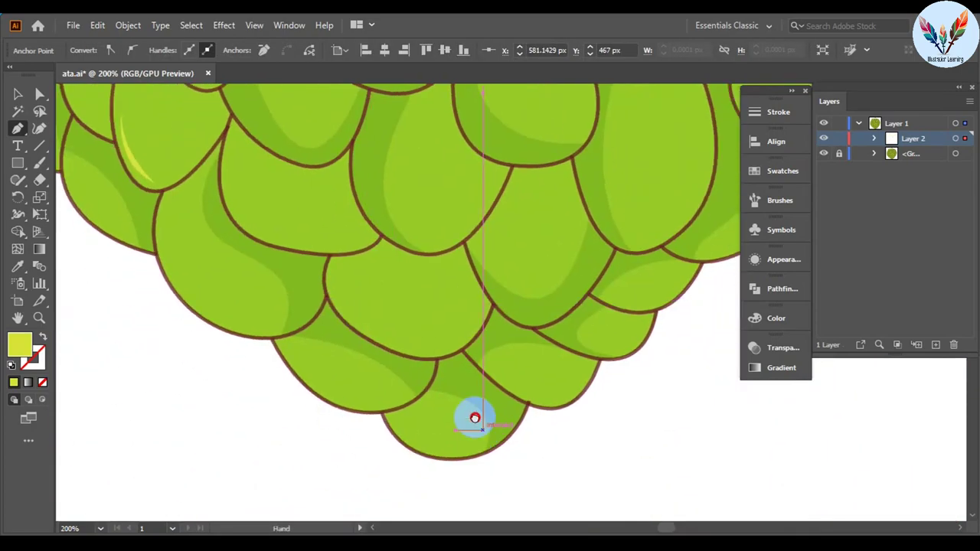
Add yellow crescent highlights to two bottom segments
scroll(392, 337, "up", 3)
left_click(404, 360)
left_click_drag(548, 346, 608, 268)
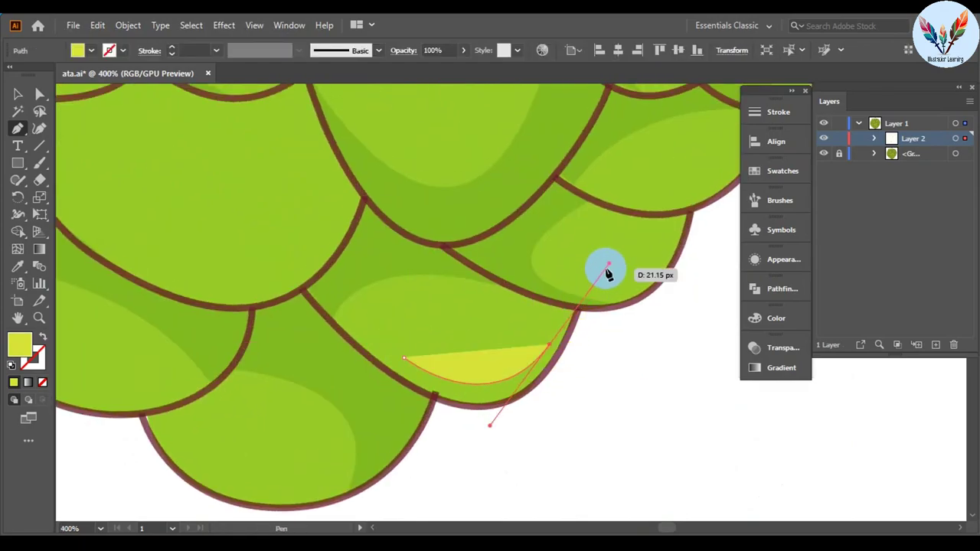
left_click(405, 359)
scroll(682, 361, "up", 1)
scroll(682, 360, "right", 3)
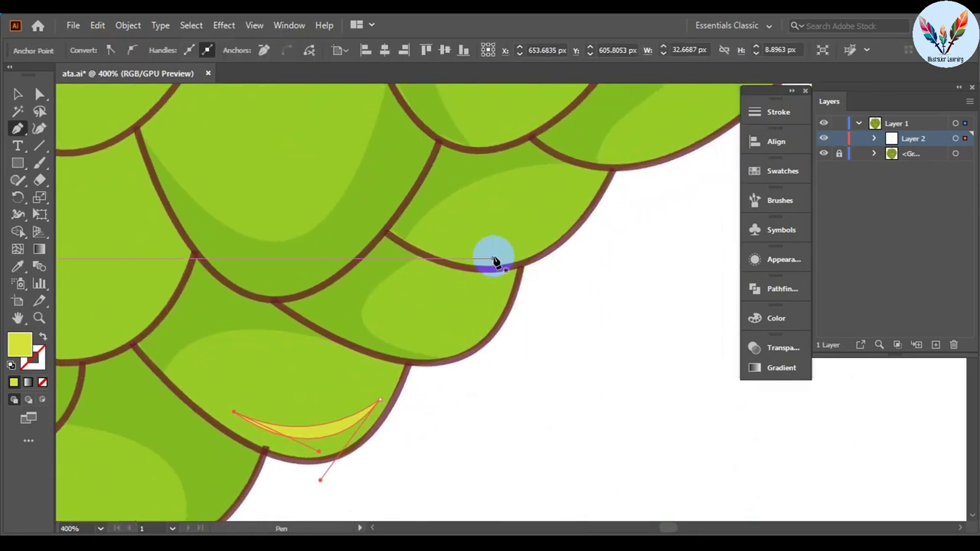
left_click(495, 262)
left_click_drag(588, 183, 603, 122)
left_click(475, 270)
Draw crescents on the next segment and along the left edge segment
scroll(291, 324, "down", 3)
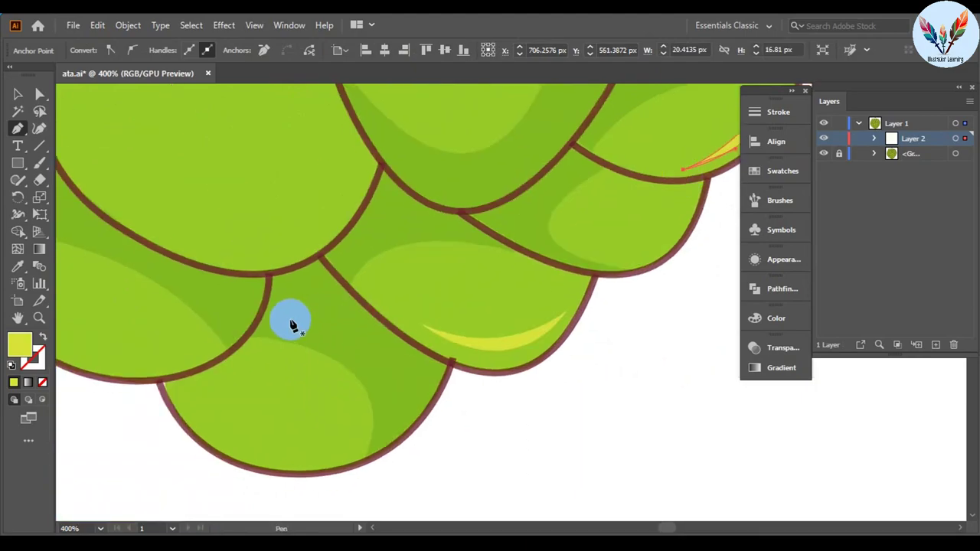
left_click(285, 226)
left_click_drag(438, 328, 552, 320)
scroll(437, 333, "up", 2)
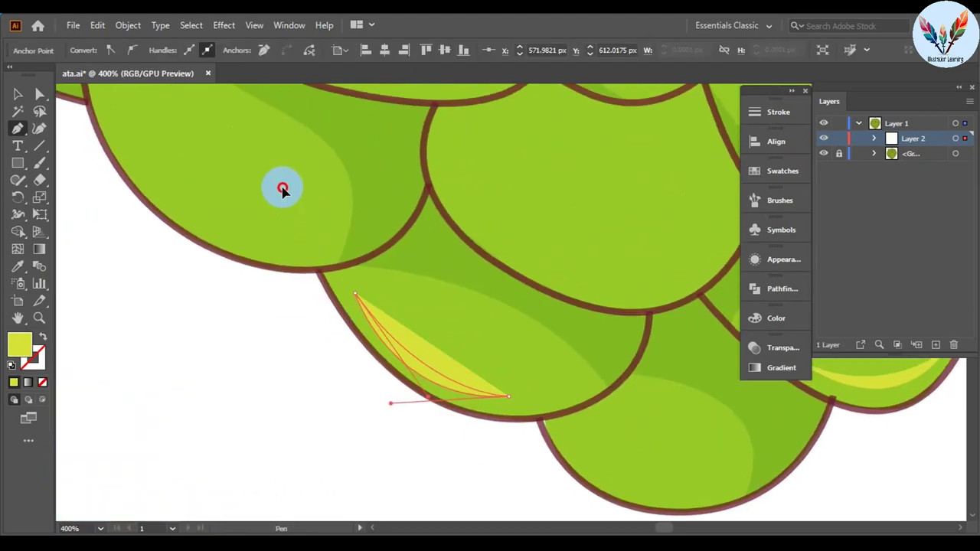
scroll(464, 345, "down", 3)
scroll(406, 346, "up", 3)
left_click(322, 243)
left_click_drag(418, 376, 335, 304)
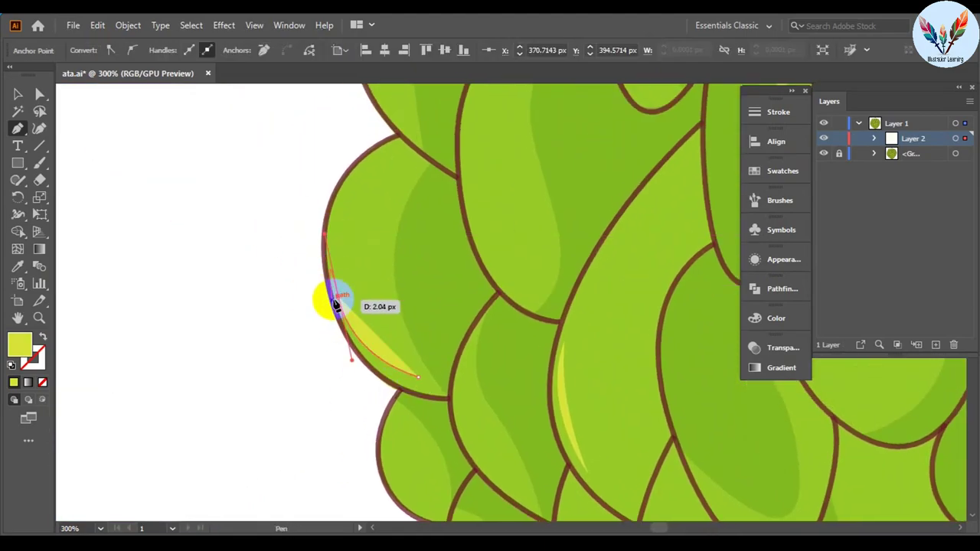
scroll(433, 375, "down", 1)
scroll(393, 321, "down", 3)
scroll(460, 252, "up", 3)
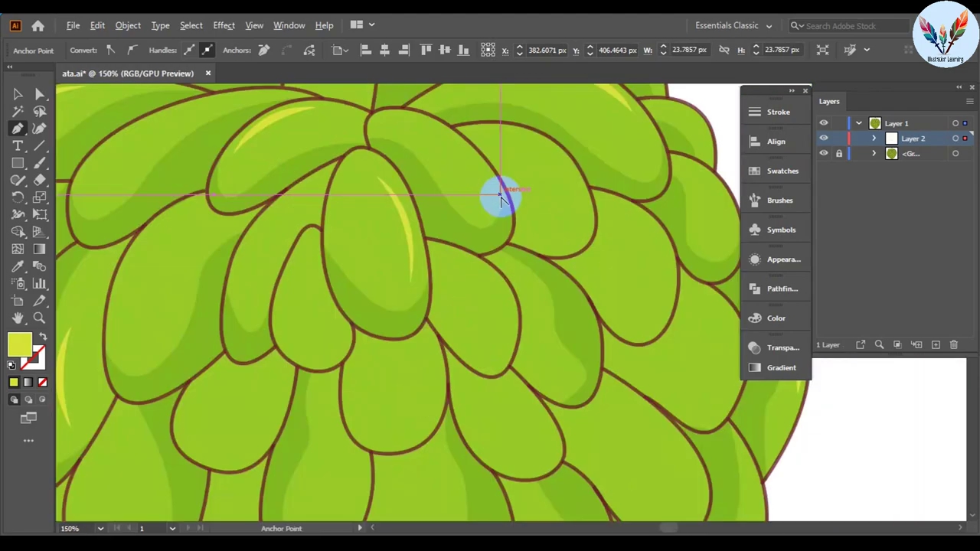
Highlight an upper segment and a central segment with yellow crescents
left_click(417, 218)
left_click_drag(490, 276, 503, 311)
scroll(513, 191, "down", 2)
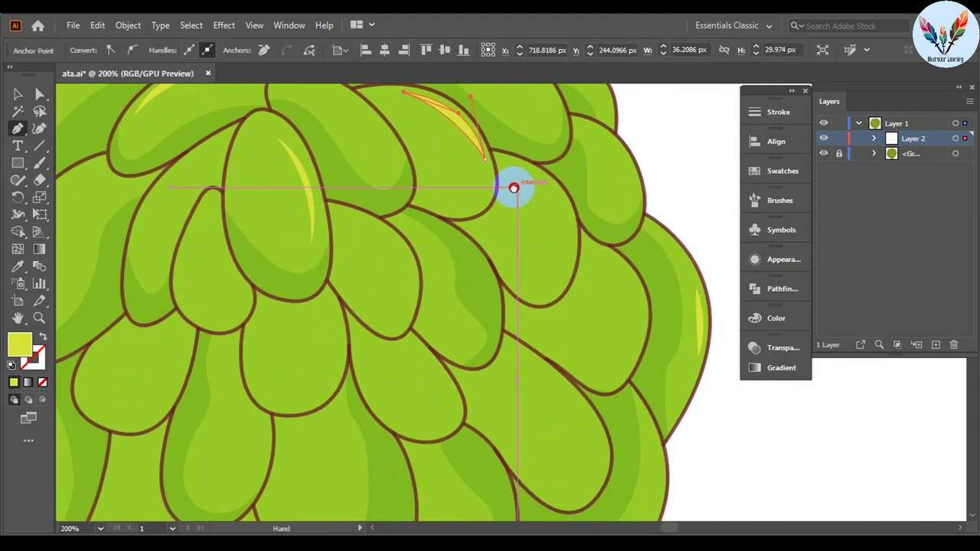
scroll(528, 306, "down", 2)
scroll(527, 305, "up", 1)
left_click(484, 179)
left_click_drag(520, 287, 503, 391)
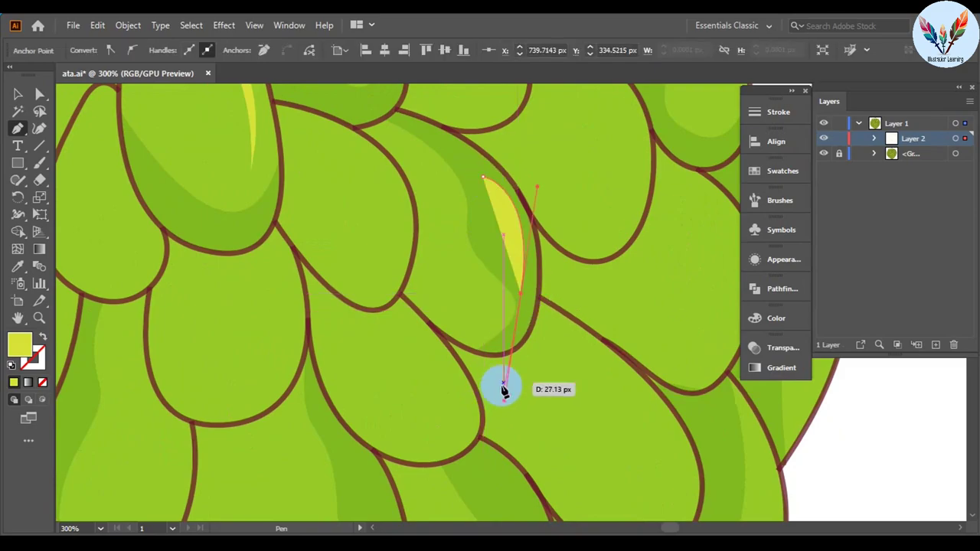
left_click(484, 179)
scroll(383, 306, "down", 3)
scroll(306, 253, "left", 2)
Add two more yellow crescent slivers on nearby segments
left_click(311, 251)
left_click_drag(387, 354, 478, 367)
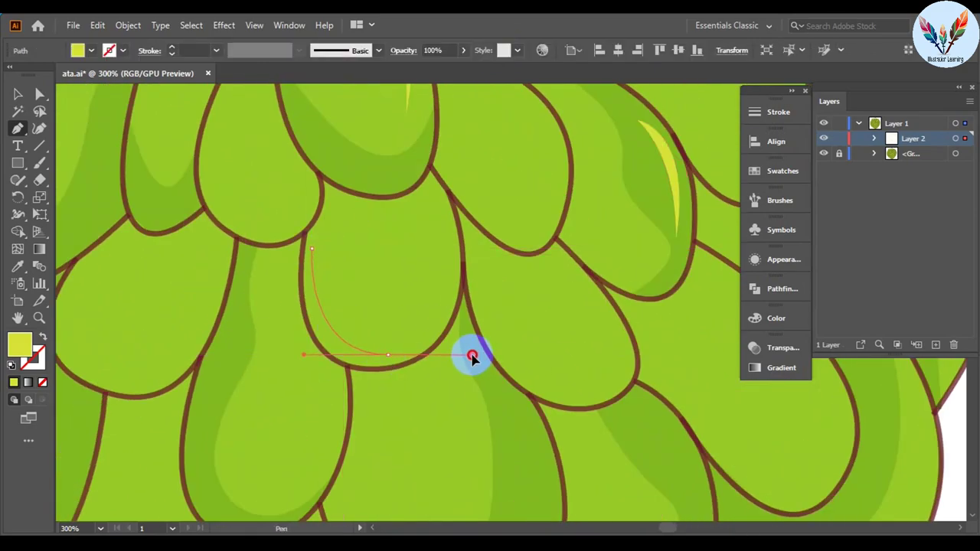
scroll(490, 306, "down", 2)
scroll(490, 306, "left", 5)
left_click(343, 323)
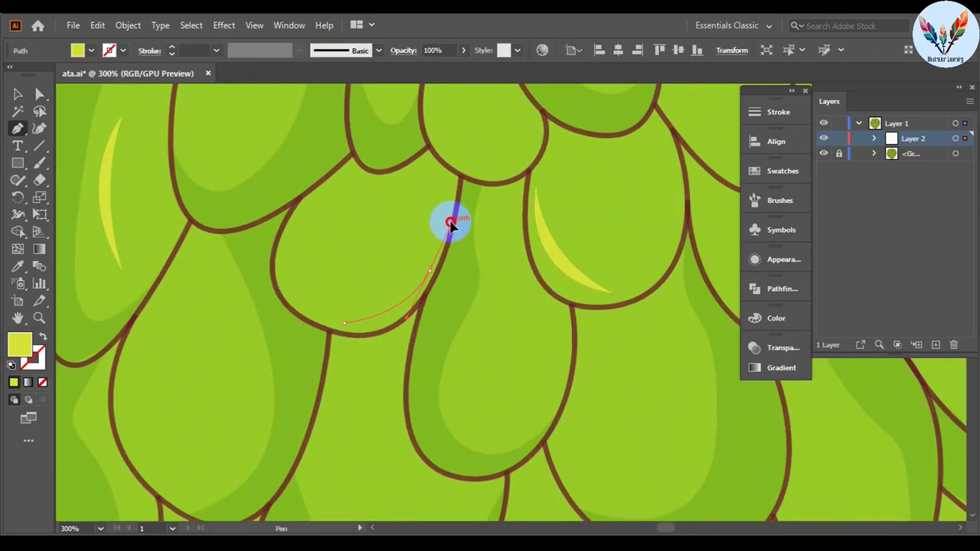
left_click_drag(430, 270, 455, 209)
scroll(339, 302, "down", 2)
scroll(339, 302, "up", 1)
Draw yellow crescents on a left segment and the left edge segment
left_click(299, 333)
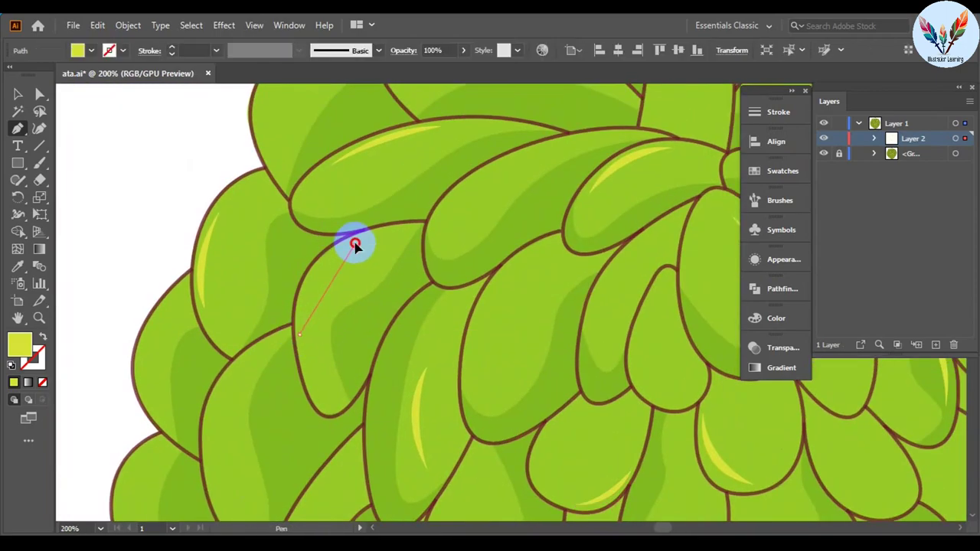
left_click_drag(355, 243, 403, 240)
left_click(301, 335)
scroll(275, 349, "down", 3)
scroll(253, 357, "left", 1)
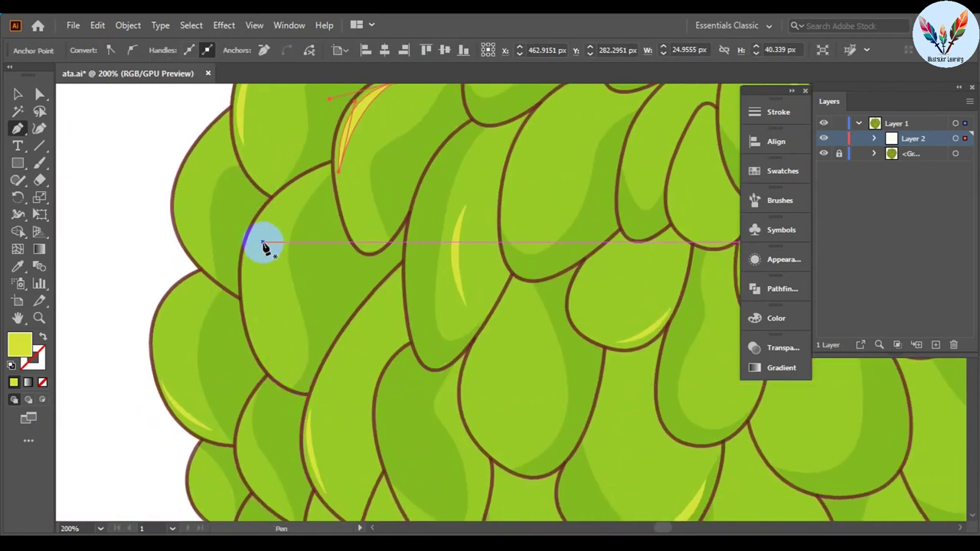
left_click(265, 236)
left_click_drag(321, 413, 270, 354)
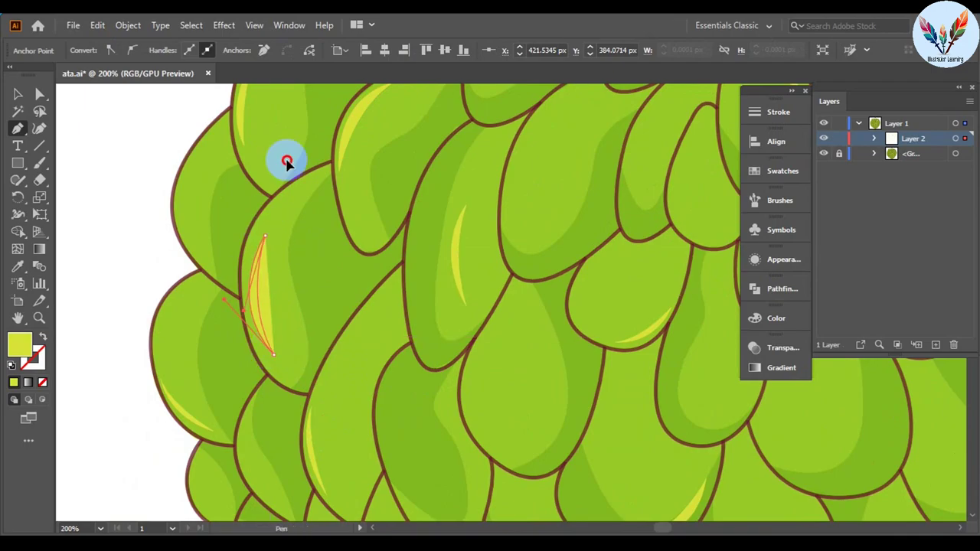
Zoom out to review the whole fruit, then add a final crescent on a top segment
key("ctrl+minus")
key("ctrl+minus")
key("ctrl+minus")
key("ctrl+plus")
key("ctrl+plus")
key("ctrl+plus")
left_click(229, 307)
left_click_drag(363, 222, 464, 224)
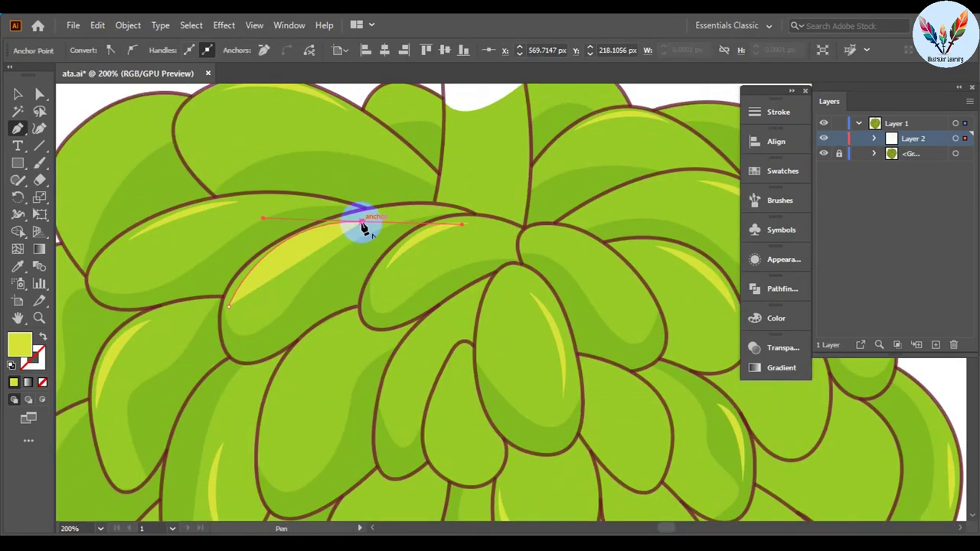
left_click(283, 297)
Deselect, zoom out to the whole fruit, and draw yellow highlight slivers on lower segments
key("ctrl+0")
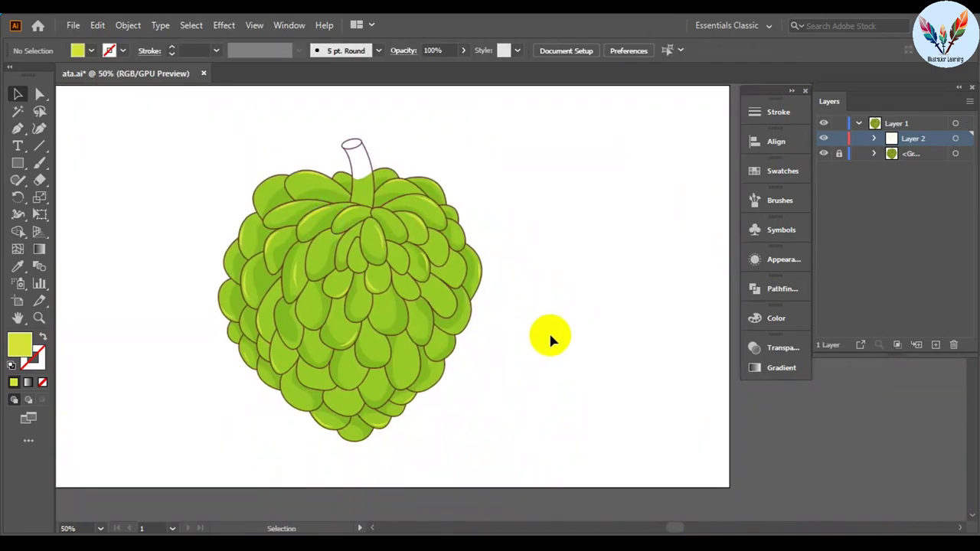
key("ctrl+plus")
key("ctrl+plus")
key("ctrl+plus")
key("ctrl+plus")
left_click(289, 299)
left_click_drag(433, 367, 444, 369)
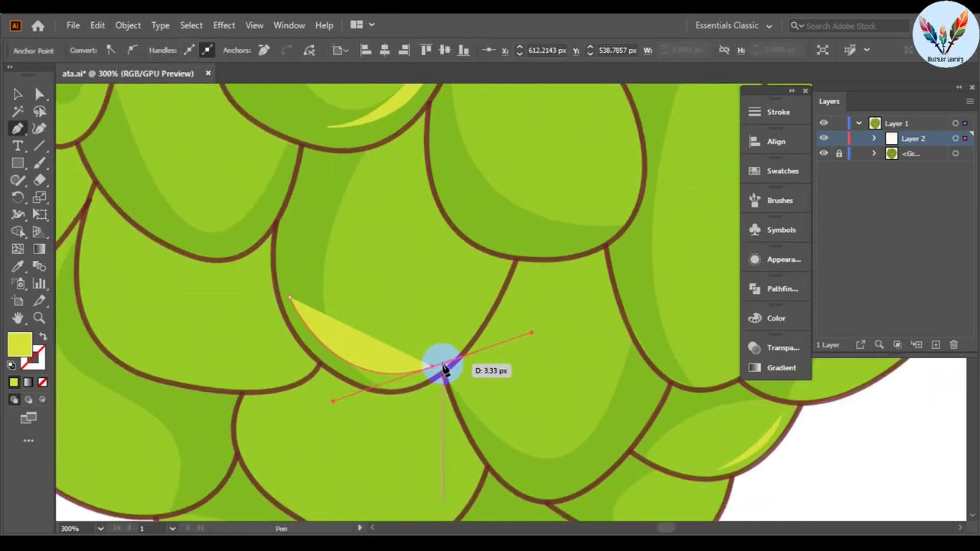
left_click(289, 298)
scroll(368, 306, "up", 3)
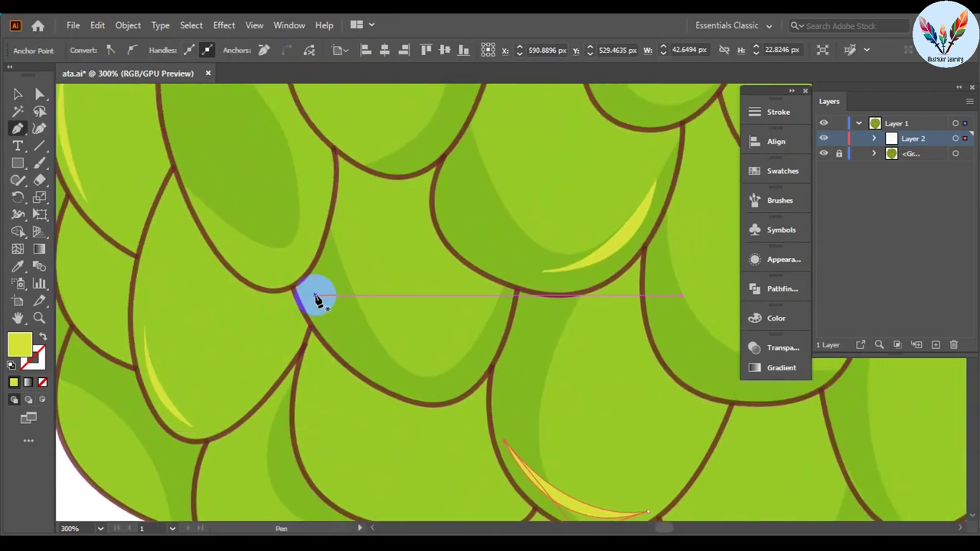
left_click_drag(357, 368, 492, 358)
left_click_drag(541, 249, 535, 251)
left_click_drag(359, 361, 368, 373)
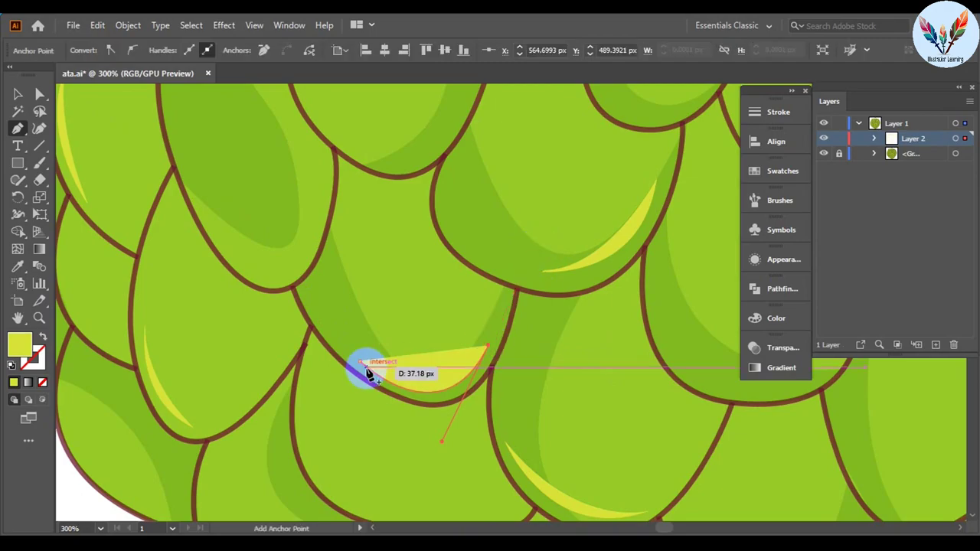
scroll(258, 309, "up", 3)
scroll(364, 348, "left", 3)
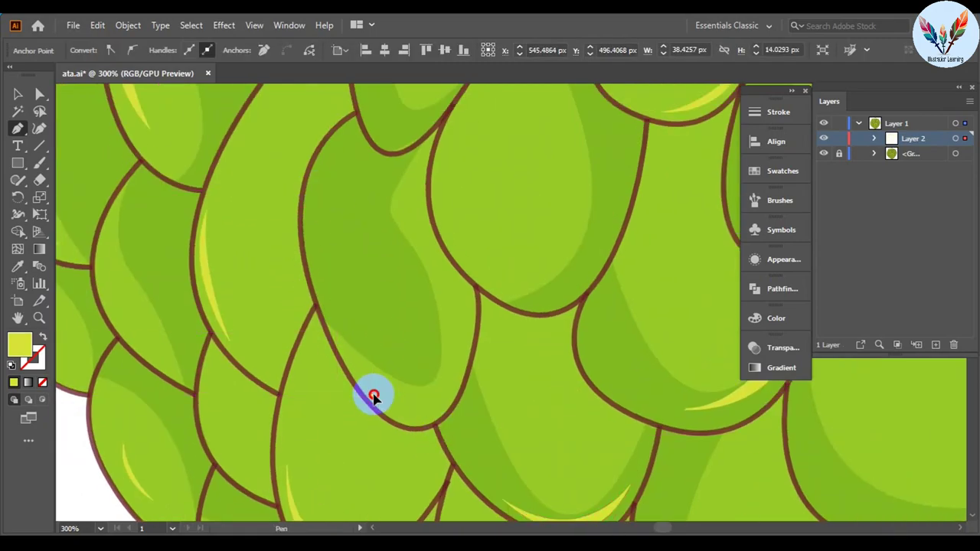
Draw curved yellow highlight slivers along the right-edge segments of the fruit
left_click_drag(455, 381, 477, 328)
scroll(220, 348, "down", 3)
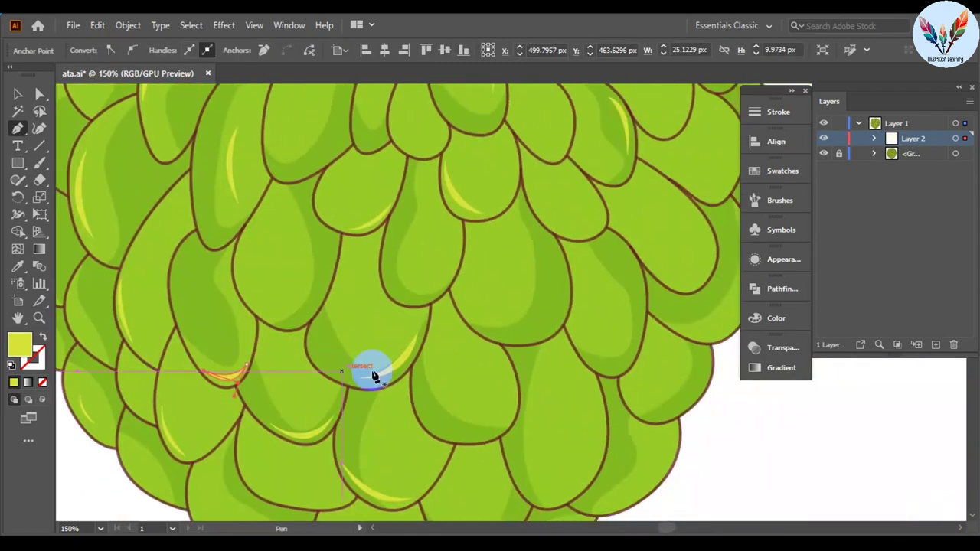
scroll(373, 372, "up", 3)
left_click(483, 285)
left_click_drag(405, 396, 322, 414)
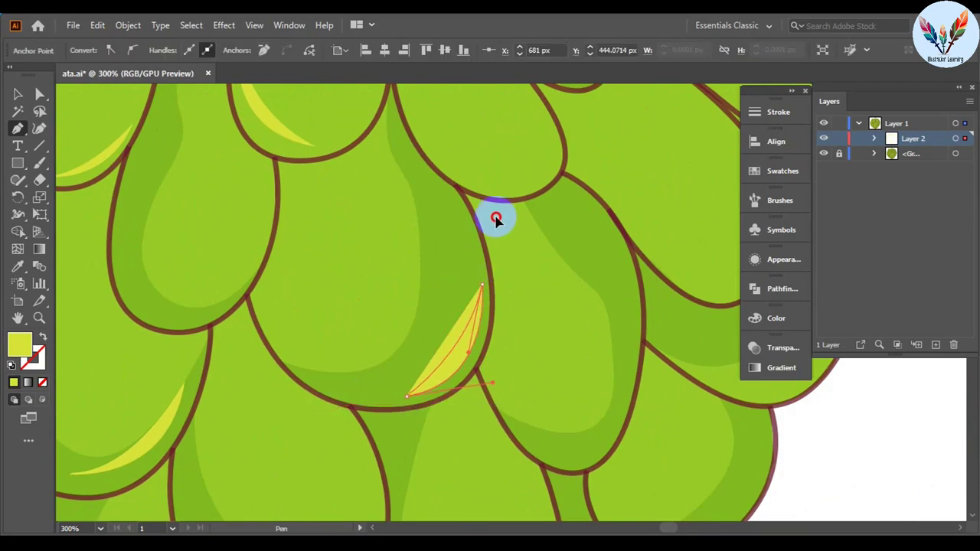
scroll(496, 219, "right", 5)
scroll(296, 350, "up", 1)
left_click(475, 270)
left_click_drag(358, 375, 260, 391)
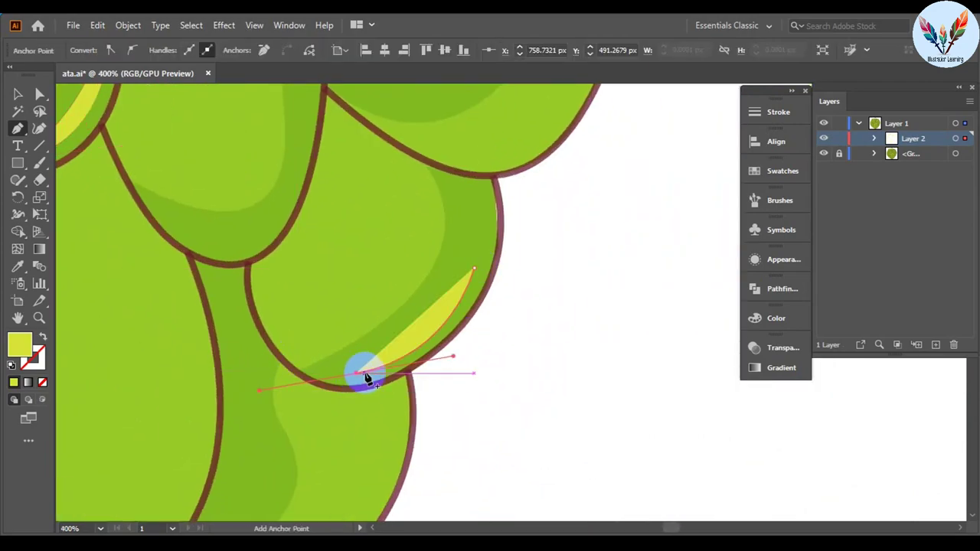
scroll(502, 218, "up", 3)
Add three more closed yellow crescent slivers on neighbouring segments
left_click(547, 289)
left_click_drag(483, 459, 399, 517)
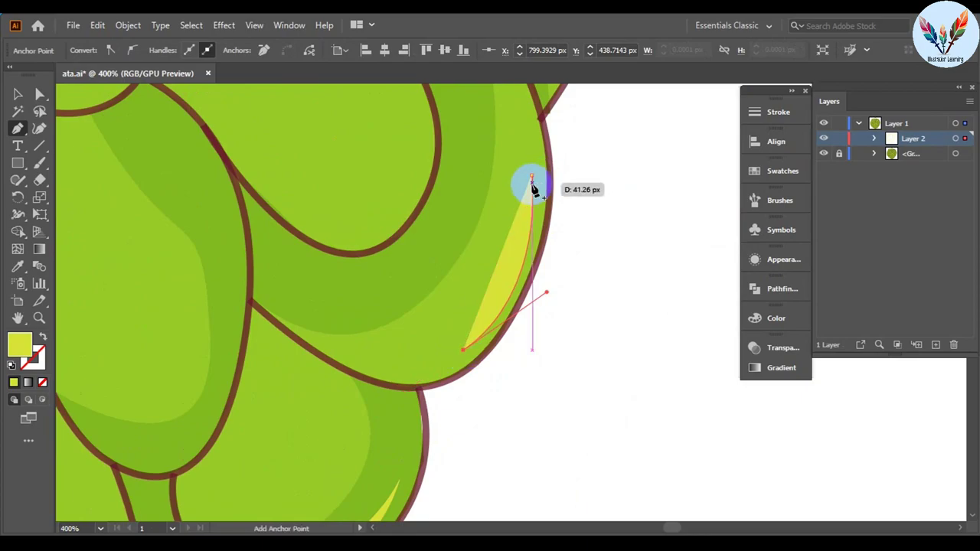
scroll(551, 201, "down", 3)
scroll(312, 291, "up", 3)
left_click(313, 293)
left_click_drag(433, 344, 543, 331)
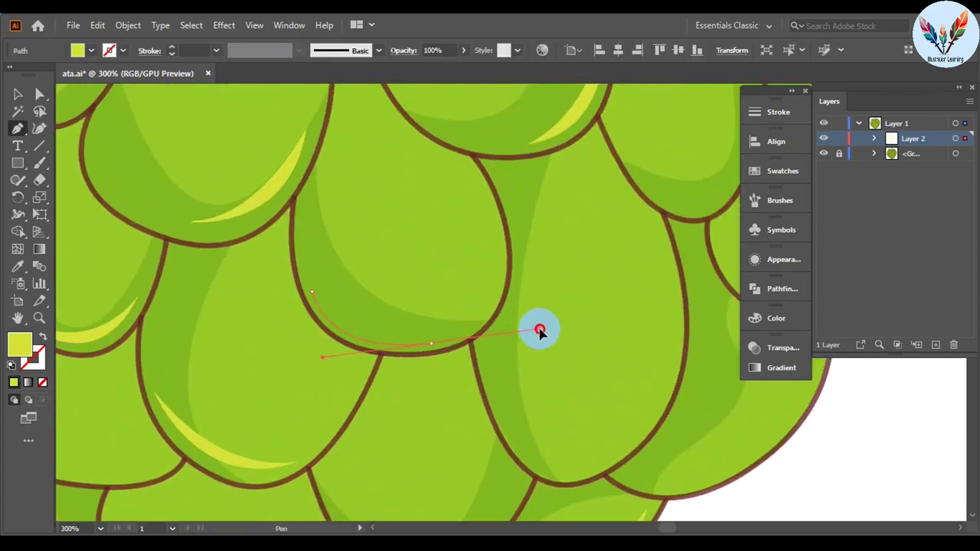
left_click(312, 293)
scroll(416, 280, "down", 3)
scroll(273, 285, "up", 3)
left_click(278, 292)
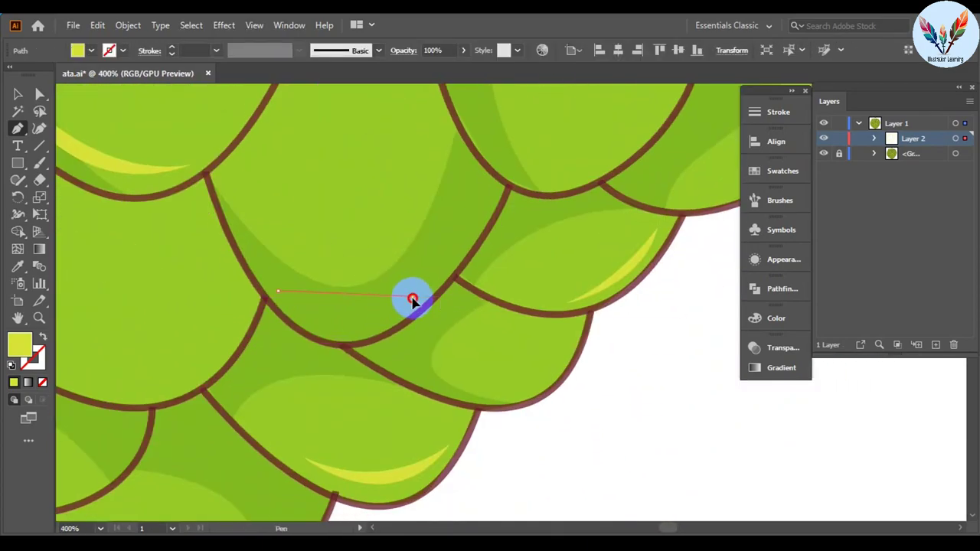
left_click_drag(412, 299, 484, 221)
left_click(278, 292)
scroll(595, 345, "down", 3)
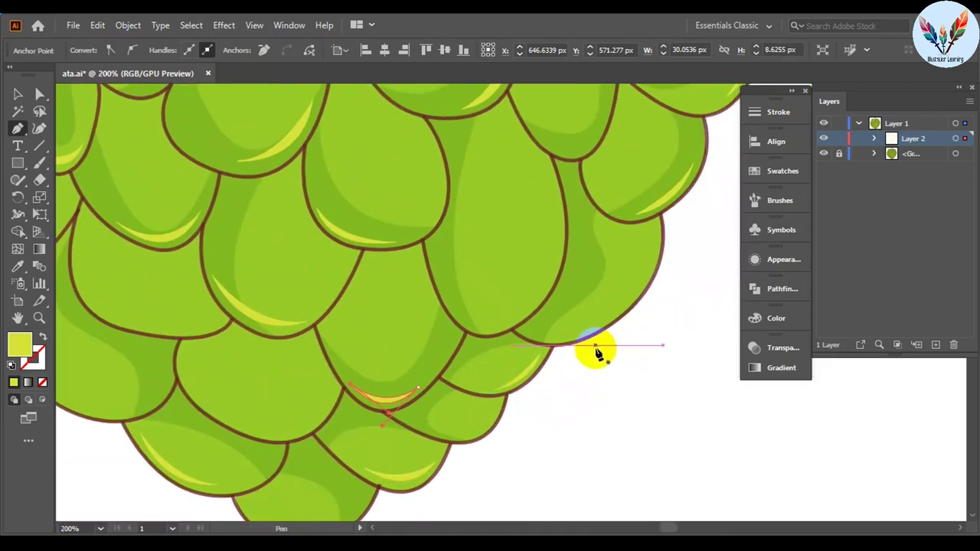
scroll(355, 329, "up", 3)
Draw further curved yellow crescents on segments around the lower and right edges
left_click(412, 419)
left_click(416, 438)
scroll(497, 267, "down", 3)
left_click_drag(516, 154, 507, 335)
scroll(428, 361, "up", 3)
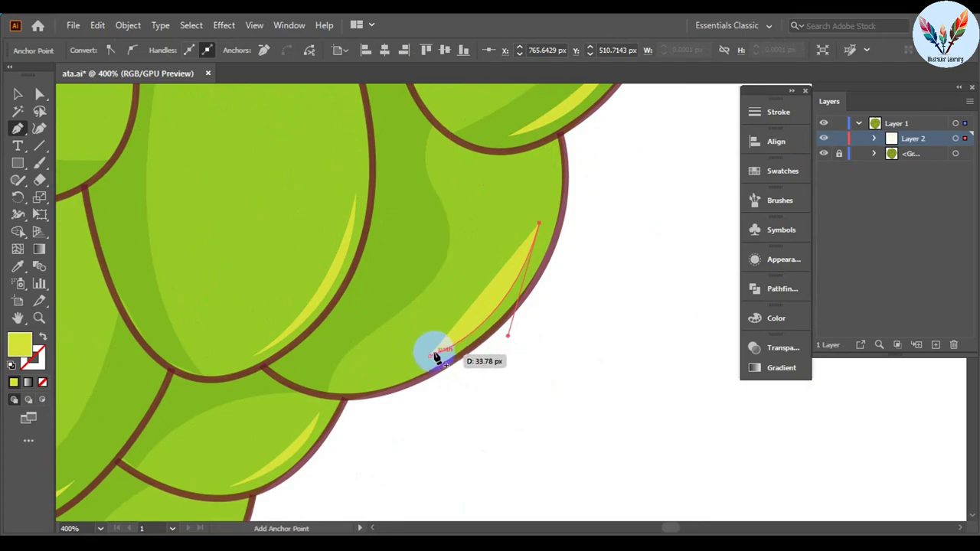
scroll(623, 411, "down", 3)
scroll(536, 226, "up", 3)
mouse_move(561, 159)
left_mouse_down()
mouse_move(533, 329)
mouse_move(468, 437)
left_mouse_up()
scroll(525, 317, "up", 3)
scroll(586, 267, "right", 5)
left_click(450, 166)
left_click_drag(482, 237, 541, 341)
scroll(577, 367, "down", 2)
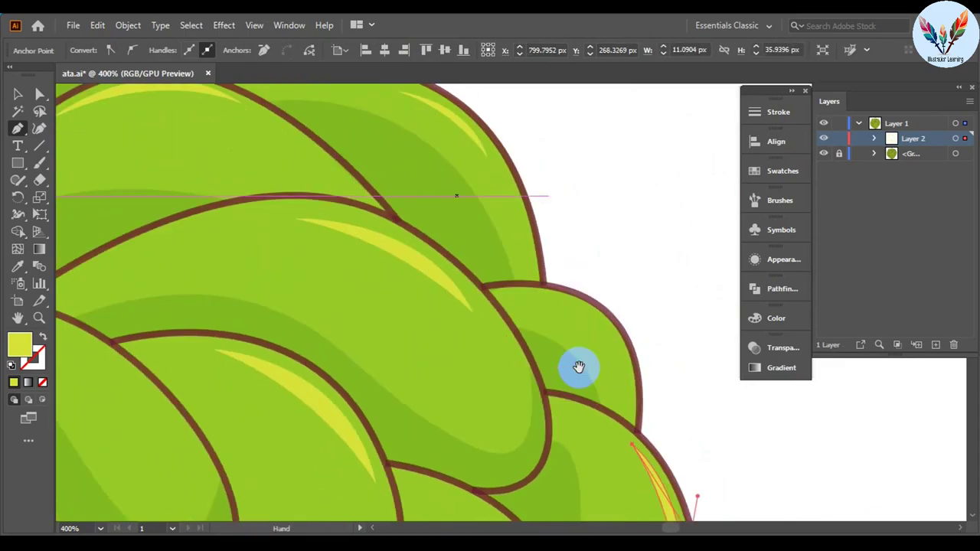
scroll(416, 357, "down", 2)
scroll(268, 339, "up", 4)
Add more curved yellow slivers, closing each crescent along its segment's lower curve
left_click(269, 328)
left_click_drag(374, 274, 399, 164)
left_click(370, 290)
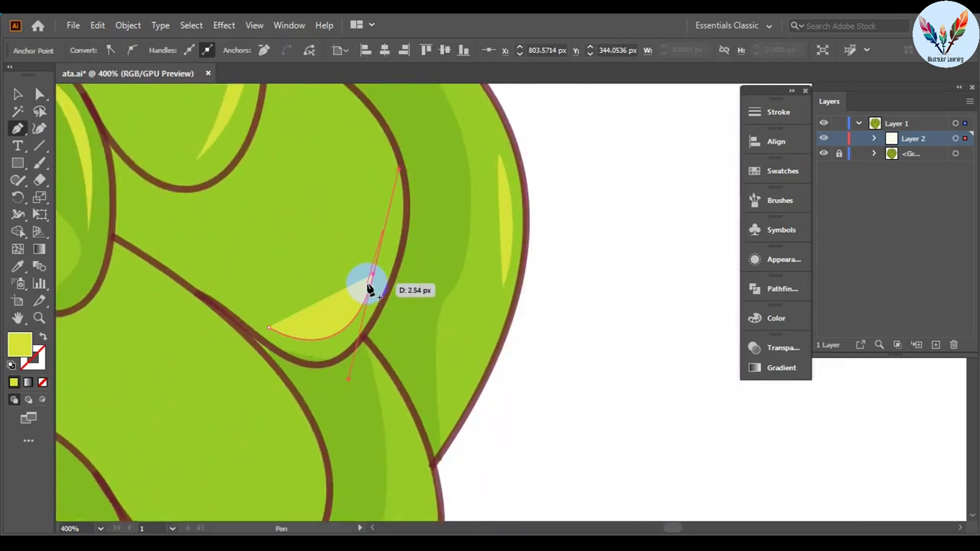
scroll(548, 356, "down", 3)
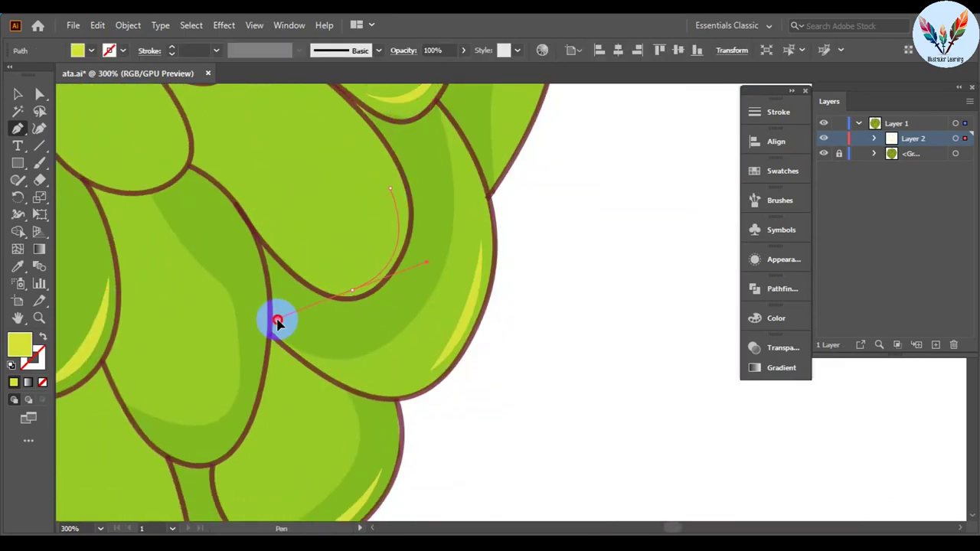
left_click_drag(398, 318, 460, 283)
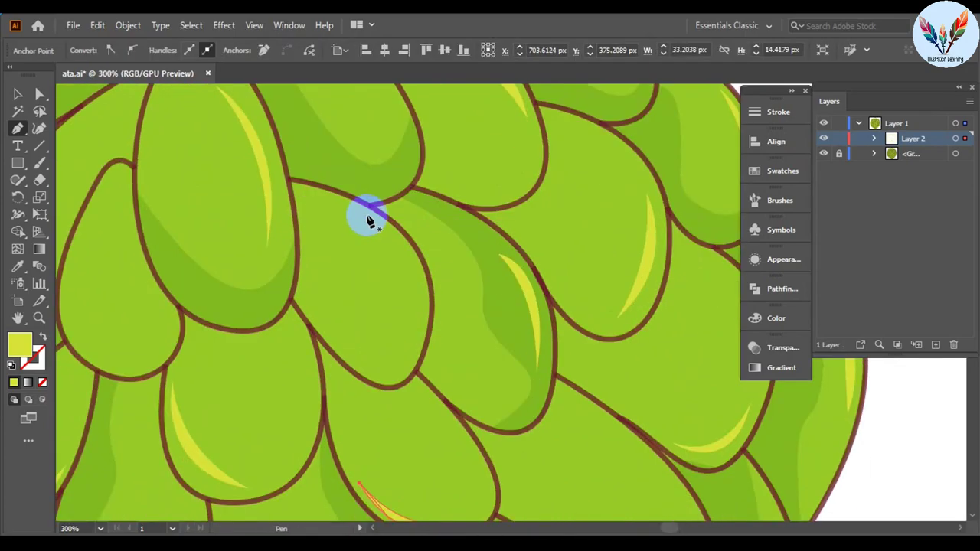
left_click(367, 217)
left_click_drag(413, 342, 384, 442)
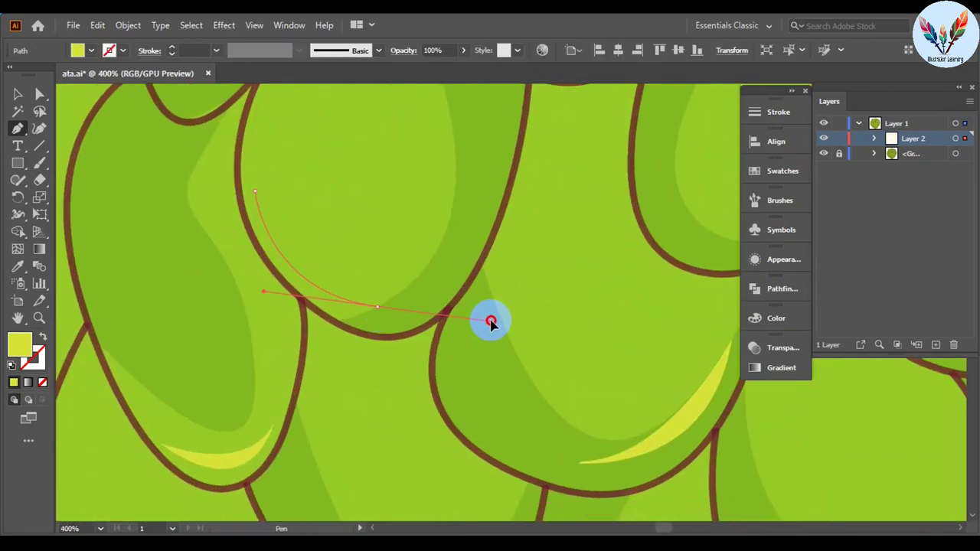
left_click_drag(255, 191, 240, 197)
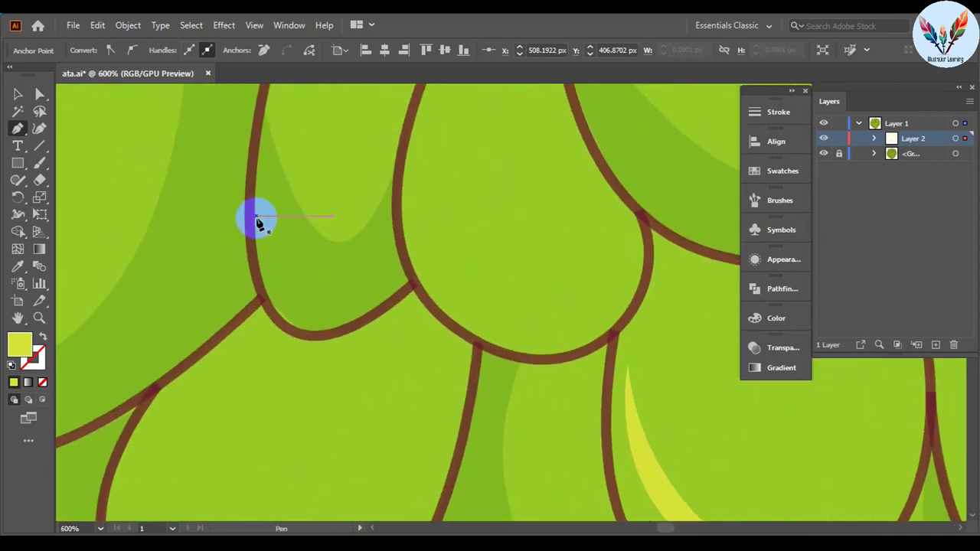
left_click_drag(377, 291, 490, 211)
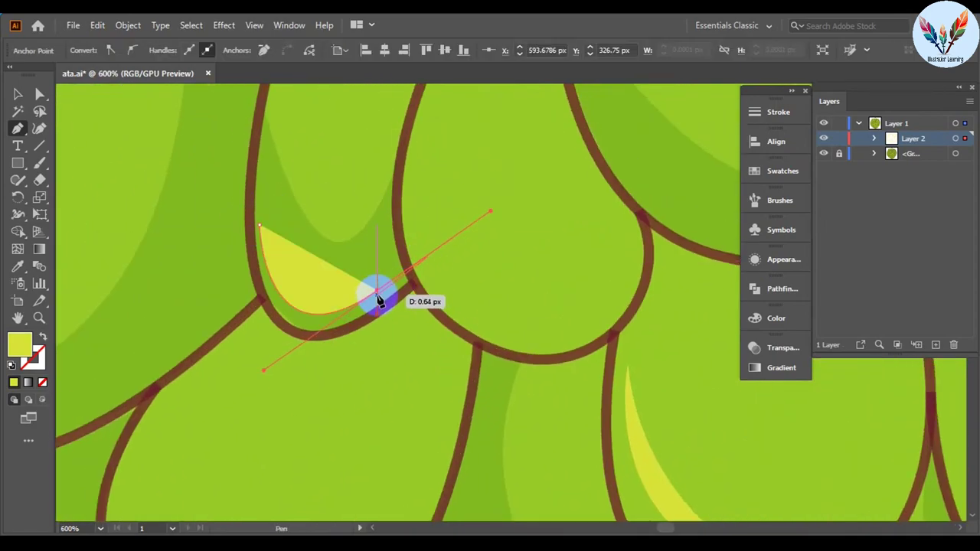
scroll(312, 328, "down", 3)
scroll(303, 305, "up", 2)
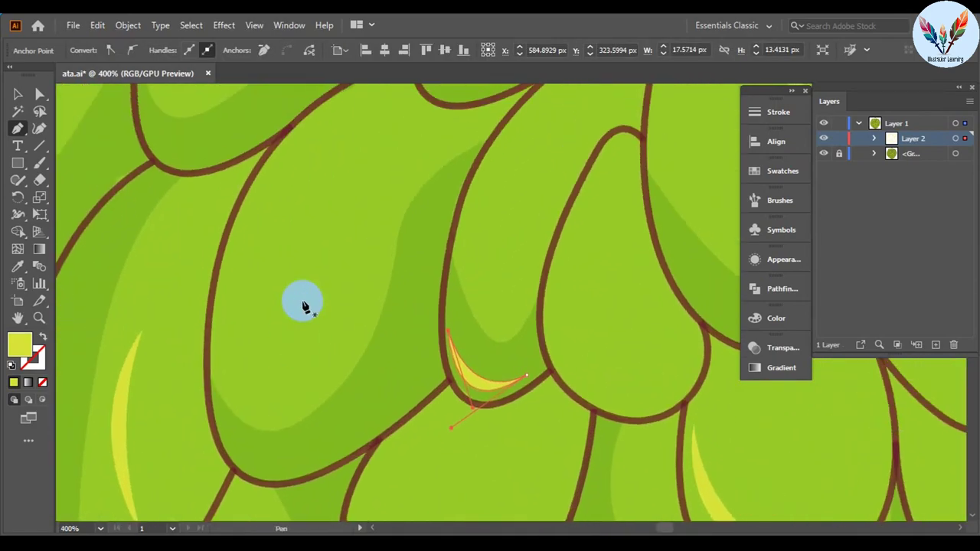
left_click_drag(378, 409, 376, 422)
scroll(376, 422, "up", 2)
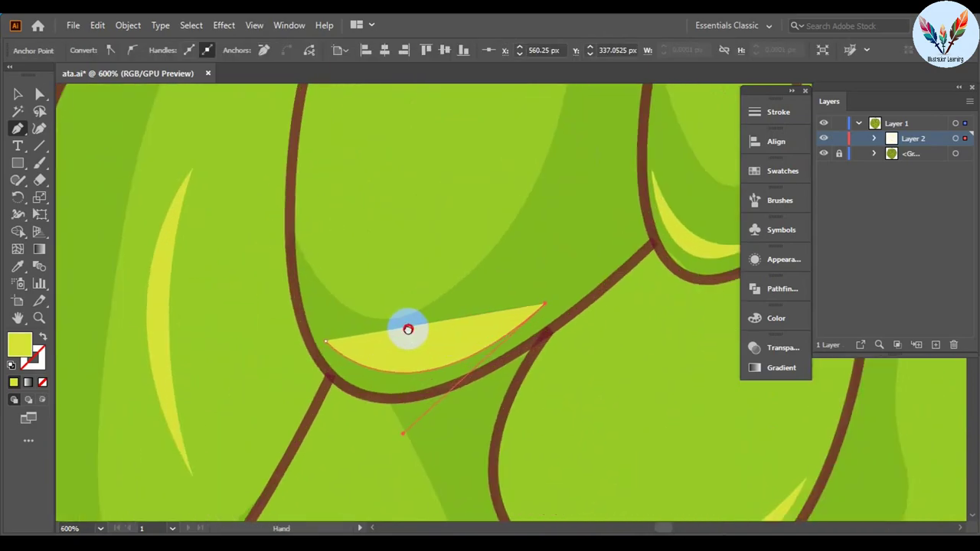
scroll(174, 365, "down", 3)
scroll(225, 179, "up", 2)
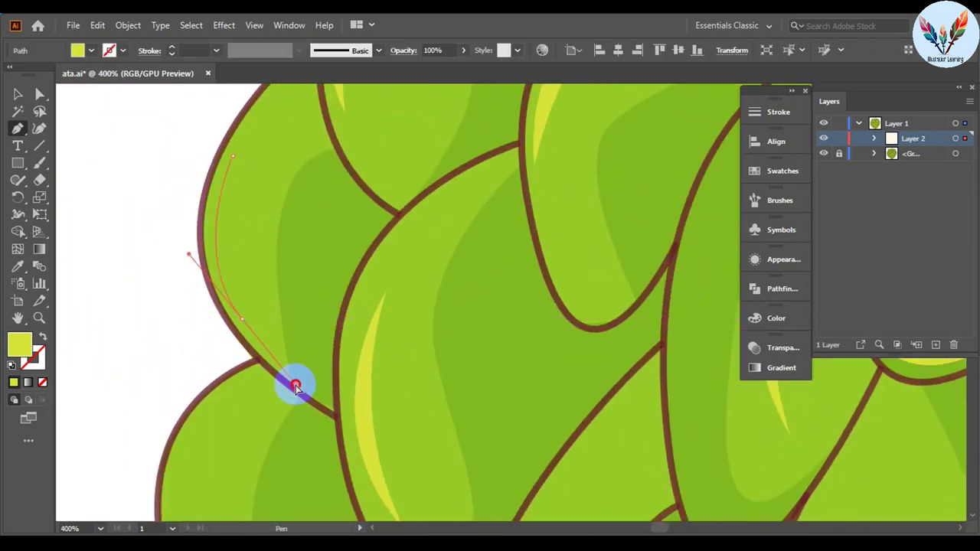
Draw yellow highlight slivers on left-edge and top-rim segments of the fruit
left_click(257, 410)
left_click(248, 249)
scroll(284, 276, "down", 3)
scroll(271, 206, "up", 2)
left_click(226, 384)
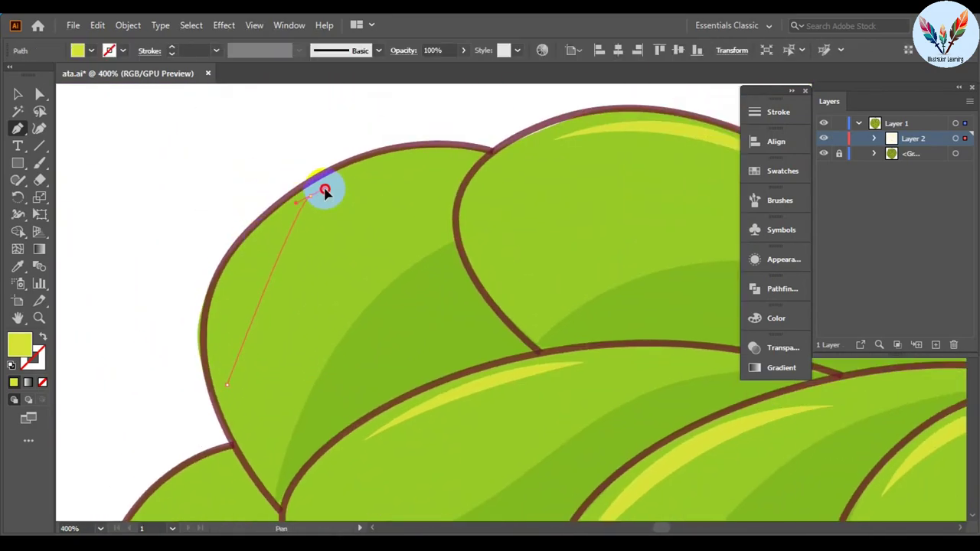
left_click_drag(312, 197, 433, 123)
scroll(219, 376, "down", 3)
scroll(350, 321, "up", 2)
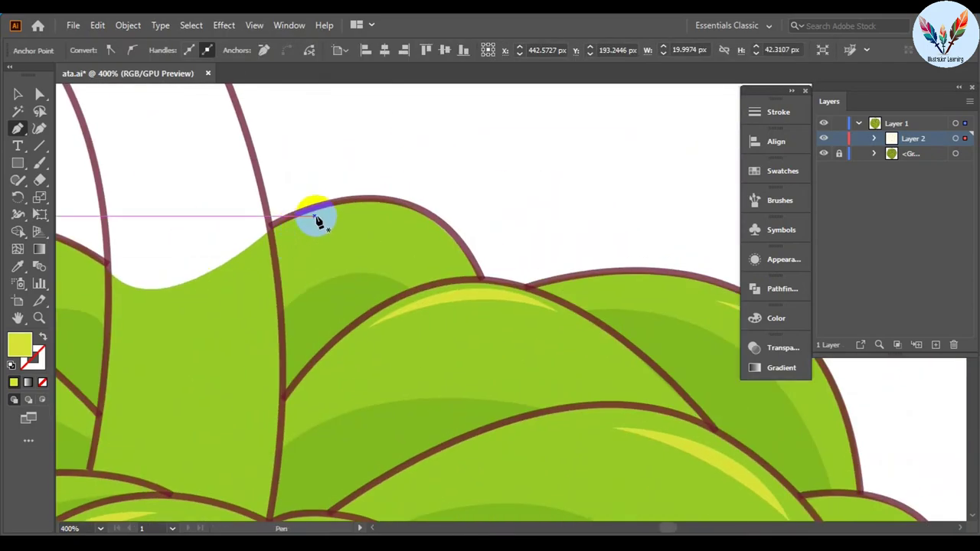
scroll(203, 228, "up", 2)
left_click(199, 209)
left_click_drag(389, 269, 446, 361)
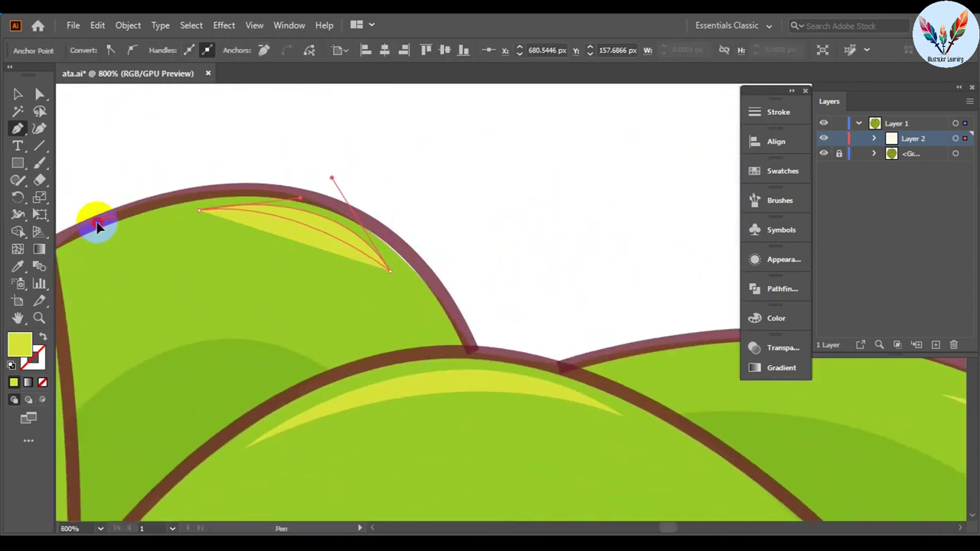
scroll(416, 274, "down", 3)
scroll(365, 437, "up", 2)
Draw two curved yellow-green highlight slivers along segment edges, then deselect
scroll(236, 243, "up", 1)
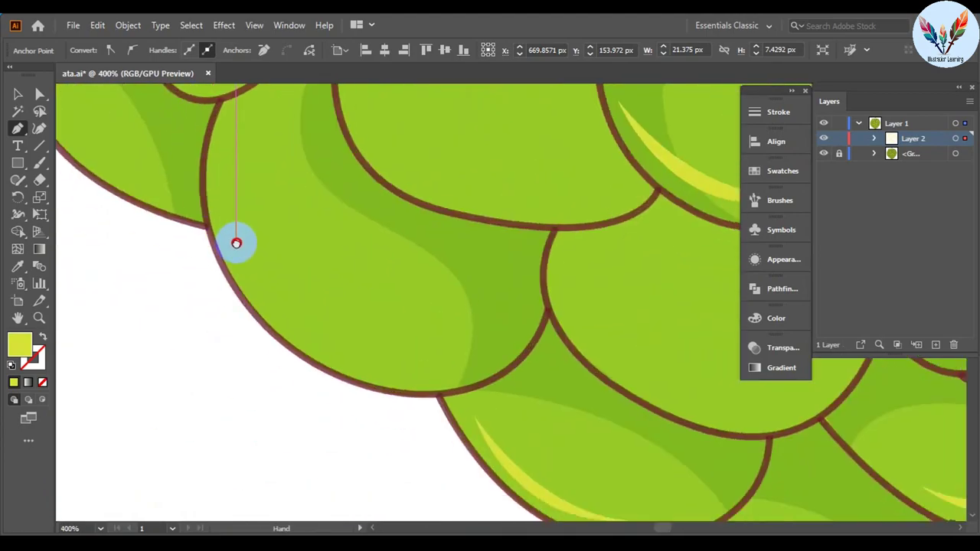
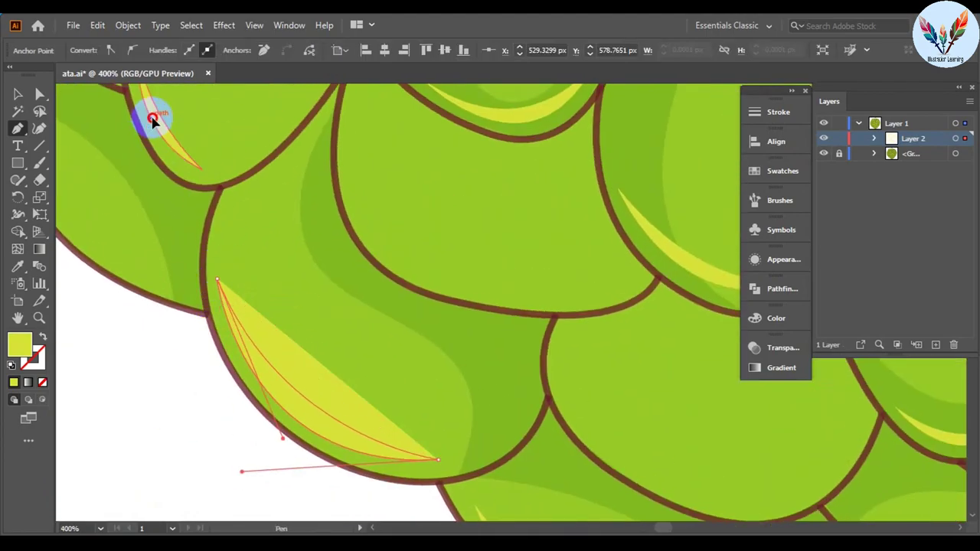
Draw two curved yellow-green highlight slivers along segment edges, then deselect
scroll(153, 119, "down", 3)
scroll(433, 409, "up", 2)
left_click(290, 368)
left_click_drag(435, 338, 433, 342)
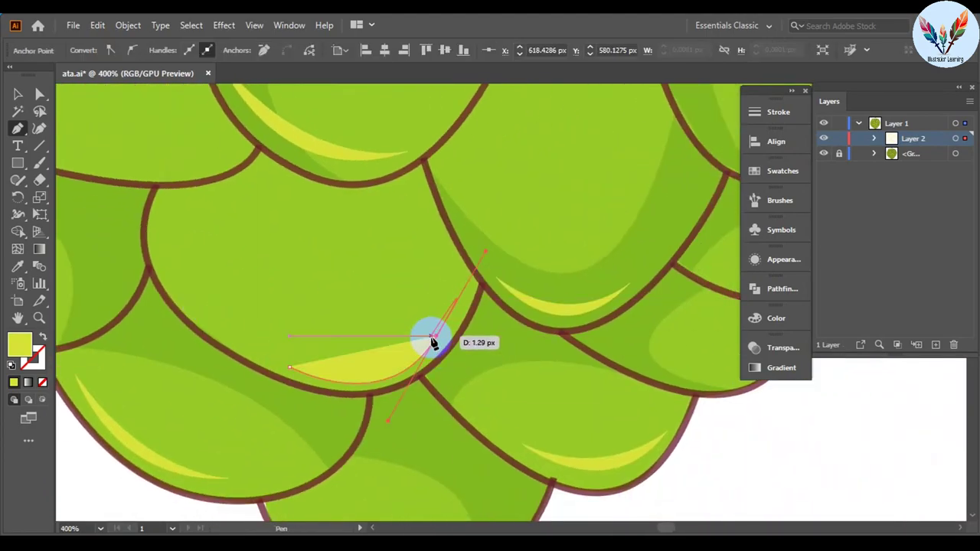
scroll(186, 343, "up", 2)
left_click(575, 354)
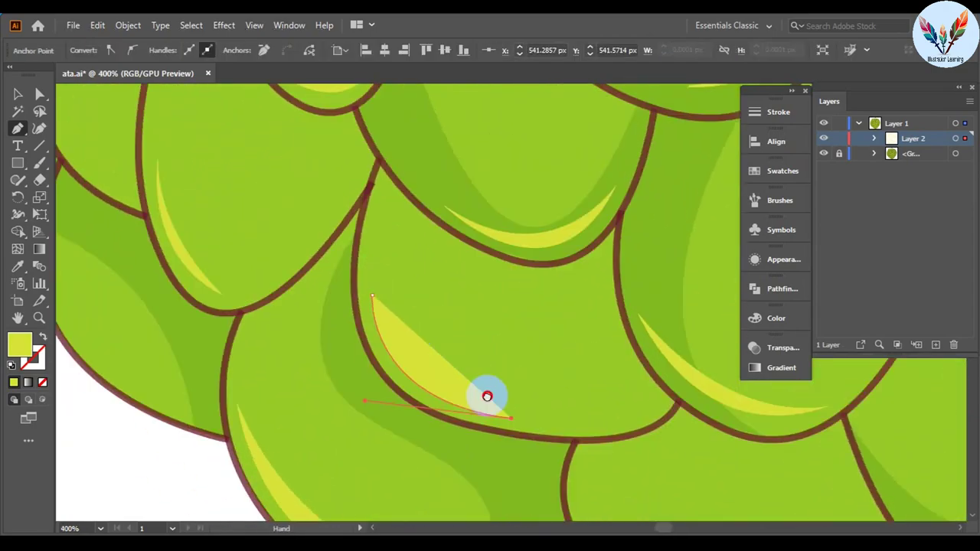
scroll(488, 396, "down", 3)
Add another curved highlight sliver along an upper segment edge with the Pen
scroll(284, 263, "up", 2)
left_click_drag(383, 394, 503, 444)
left_click(285, 267)
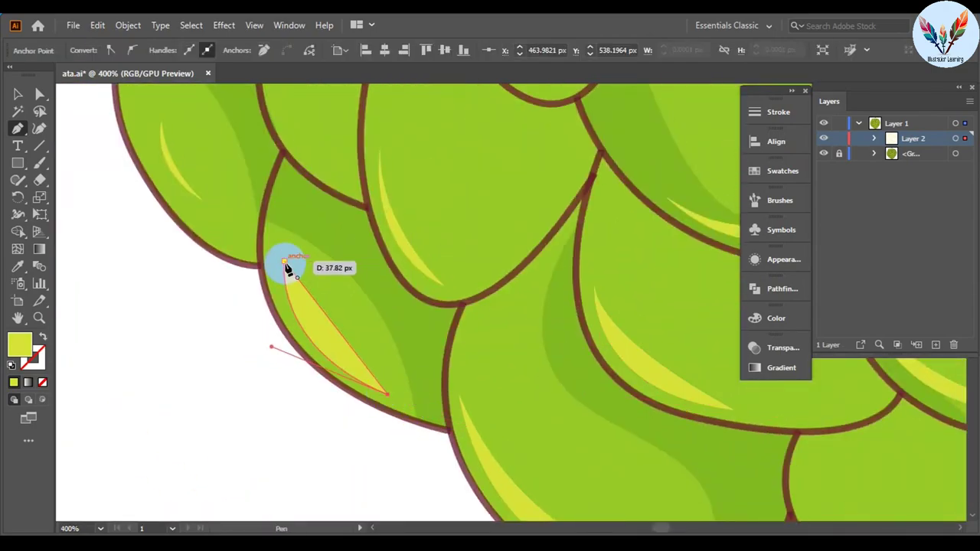
scroll(304, 256, "down", 2)
key("v")
scroll(304, 257, "down", 2)
left_click(427, 383)
scroll(546, 352, "up", 1)
key("p")
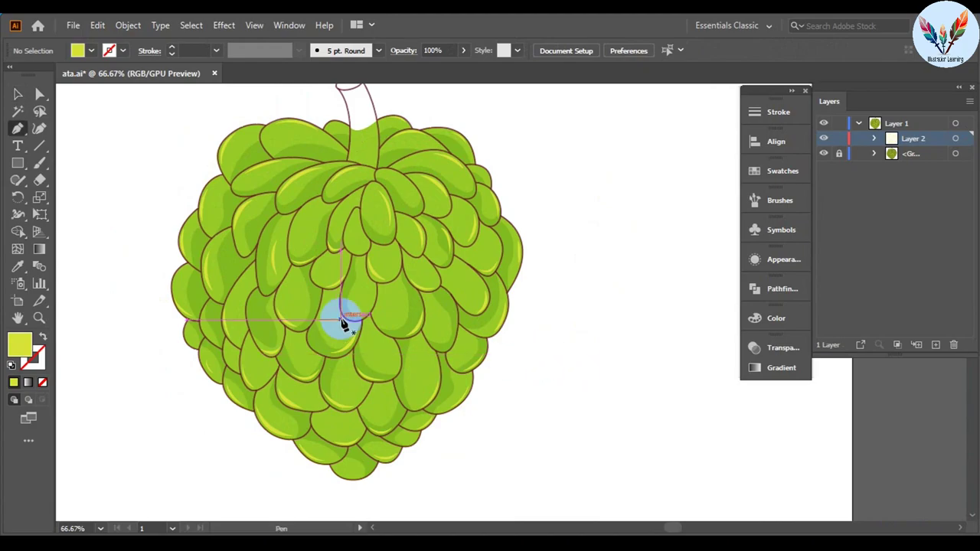
scroll(344, 322, "up", 3)
scroll(351, 321, "up", 1)
left_click(440, 184)
left_click_drag(408, 322, 372, 373)
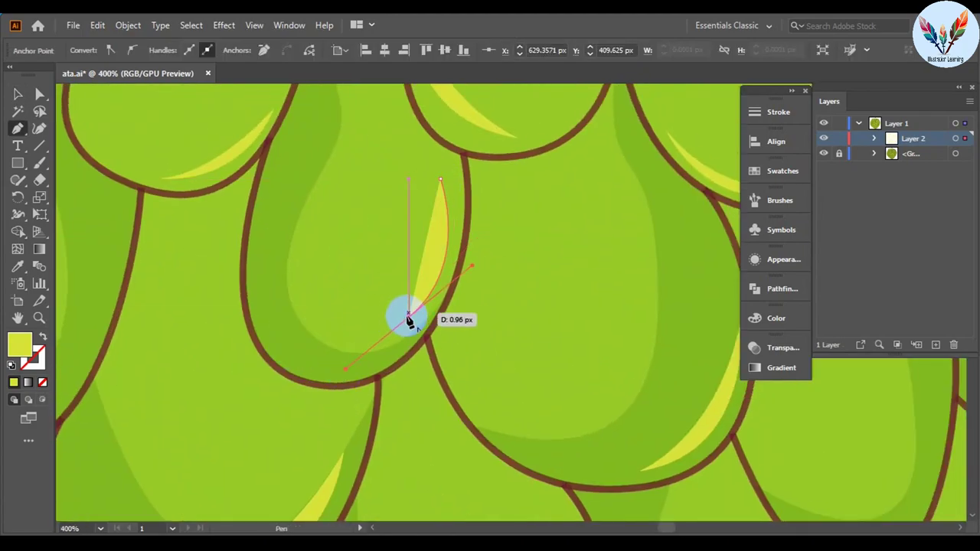
scroll(431, 205, "up", 2)
scroll(432, 205, "down", 3)
scroll(482, 278, "up", 2)
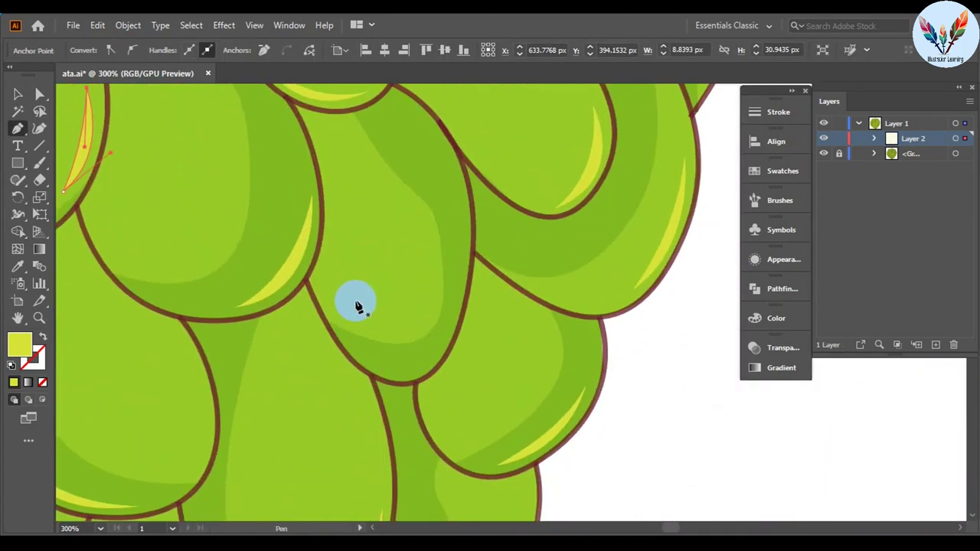
Draw a highlight sliver along a lower segment's bottom edge
left_click(456, 253)
left_click_drag(386, 360, 286, 346)
left_click(399, 370)
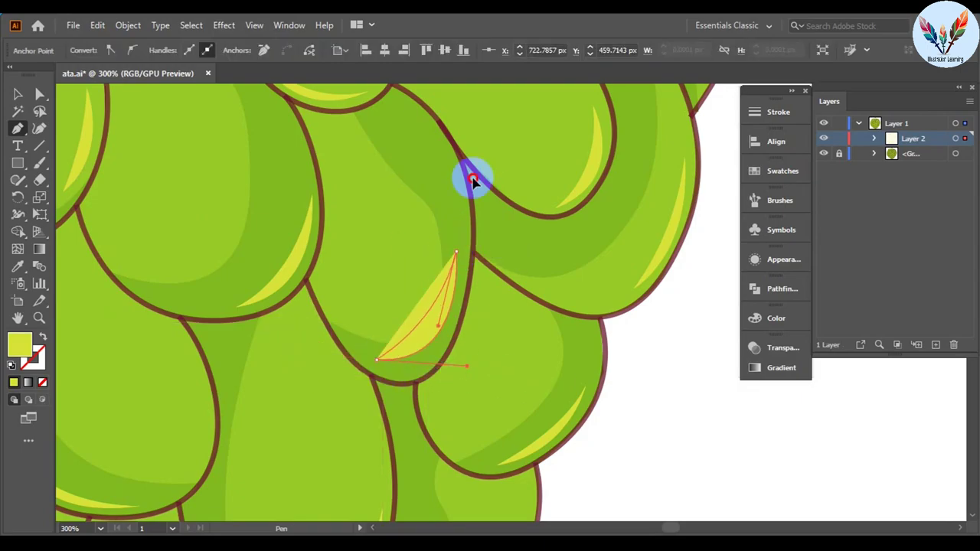
scroll(473, 180, "down", 3)
scroll(236, 329, "up", 3)
Add highlight slivers on the left-edge and right-edge segments, then deselect
left_click(286, 207)
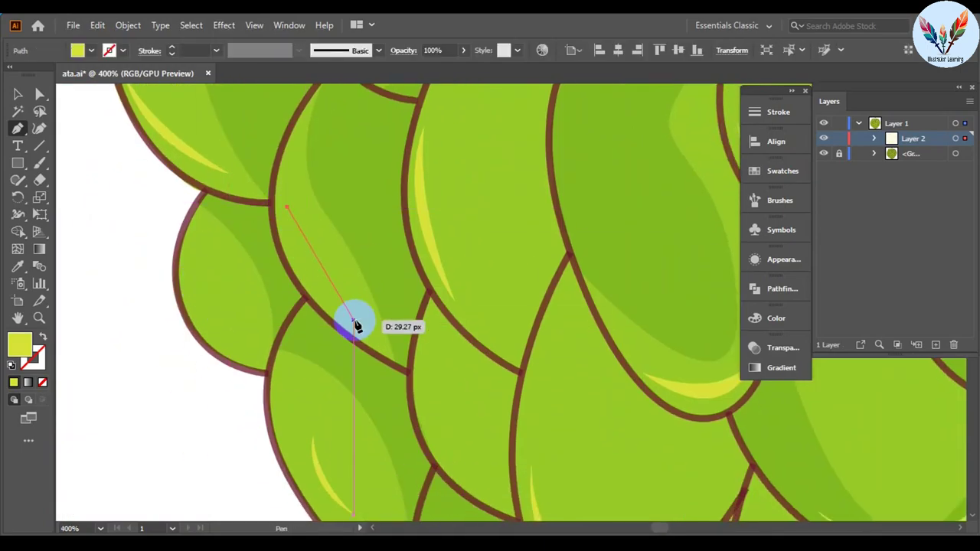
left_click_drag(365, 324, 456, 375)
scroll(262, 240, "down", 3)
scroll(582, 149, "up", 3)
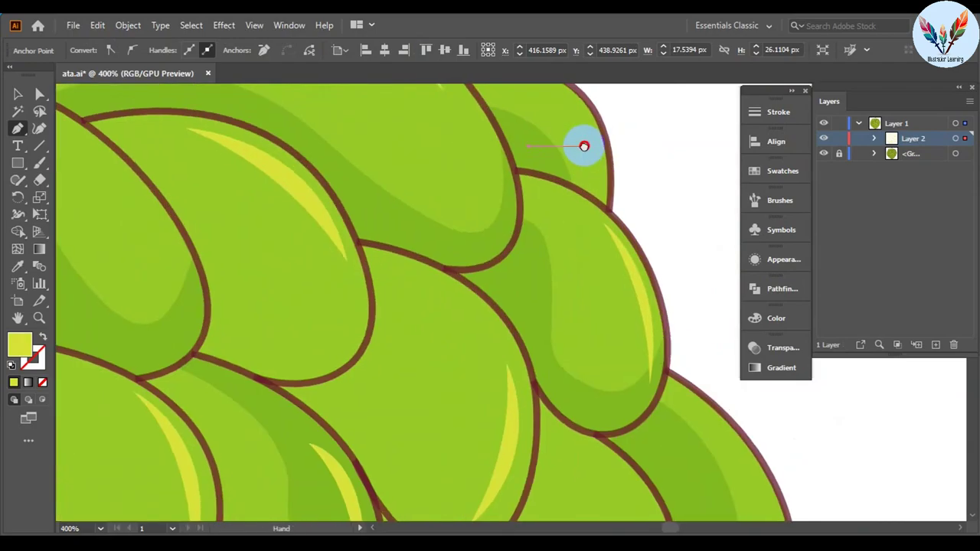
left_click(441, 177)
left_click_drag(518, 257, 530, 329)
scroll(559, 175, "down", 3)
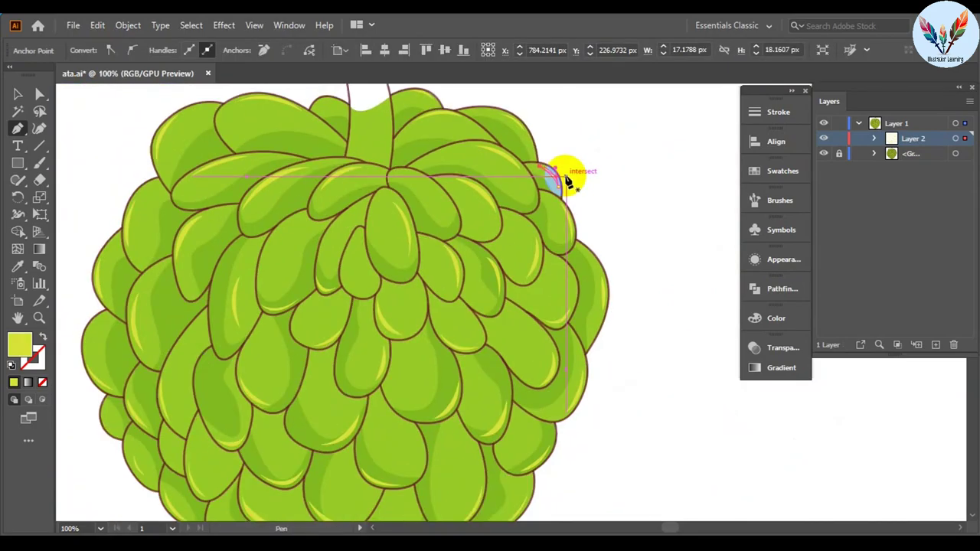
scroll(516, 254, "down", 2)
key("v")
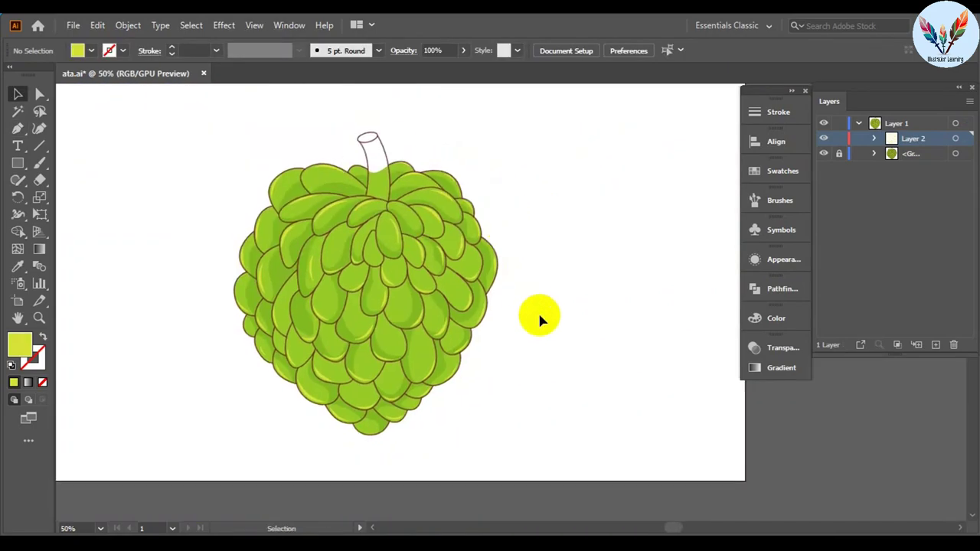
Select all Layer 2 highlights and hide the fruit group to inspect them alone
key("ctrl+a")
right_click(330, 214)
left_click(561, 302)
key("ctrl+a")
right_click(398, 203)
left_click(427, 200)
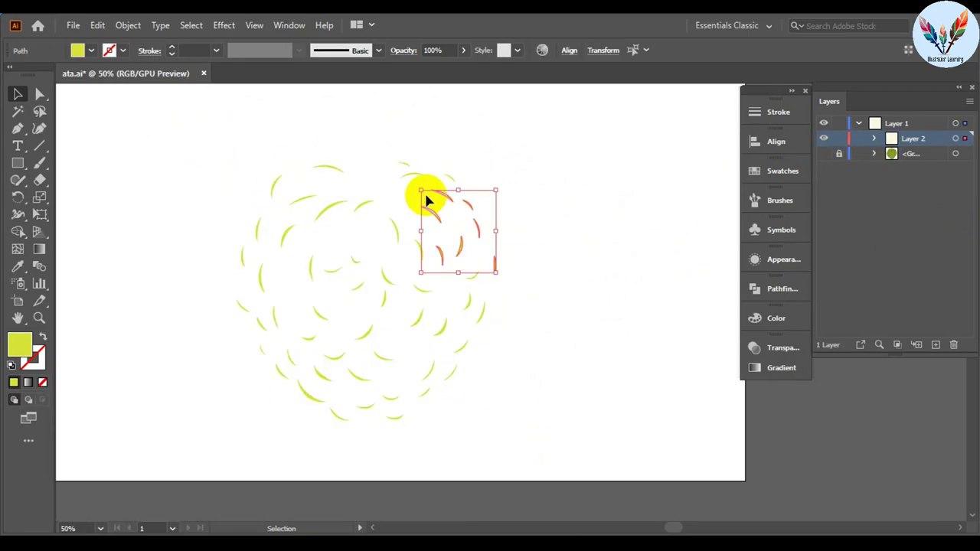
right_click(414, 198)
left_click(505, 459)
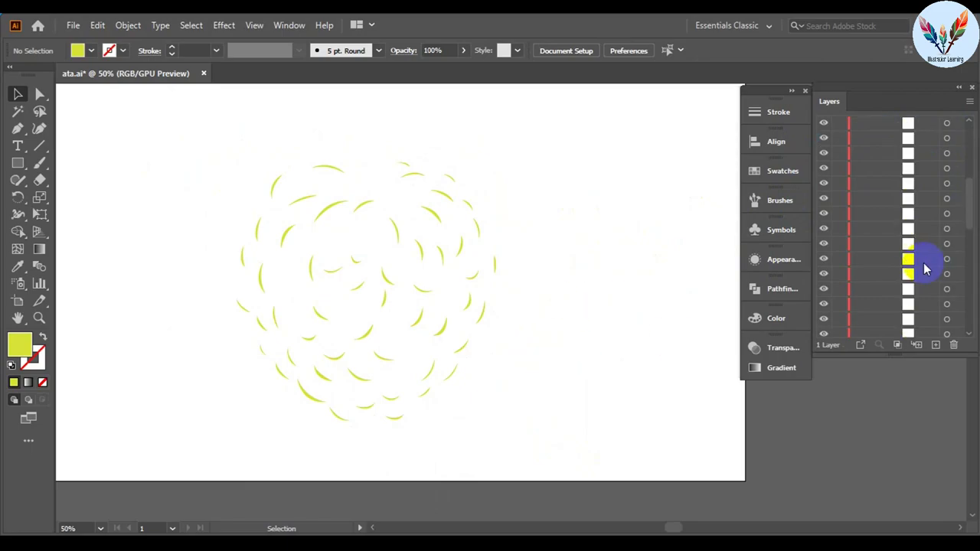
left_click_drag(569, 426, 219, 142)
left_click_drag(572, 390, 422, 278)
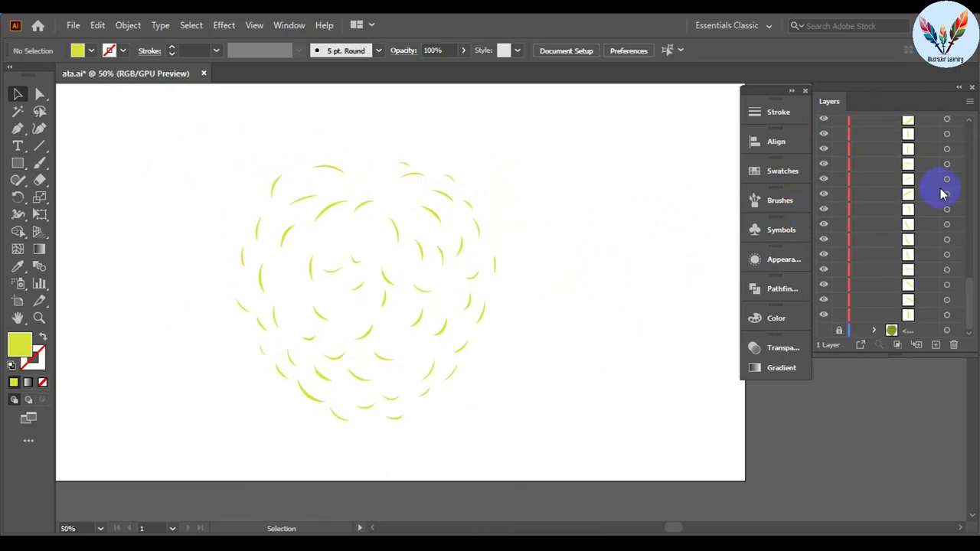
scroll(912, 169, "up", 5)
Make the fruit <Group> visible again and lock it in the Layers panel
left_click(874, 138)
left_click(824, 153)
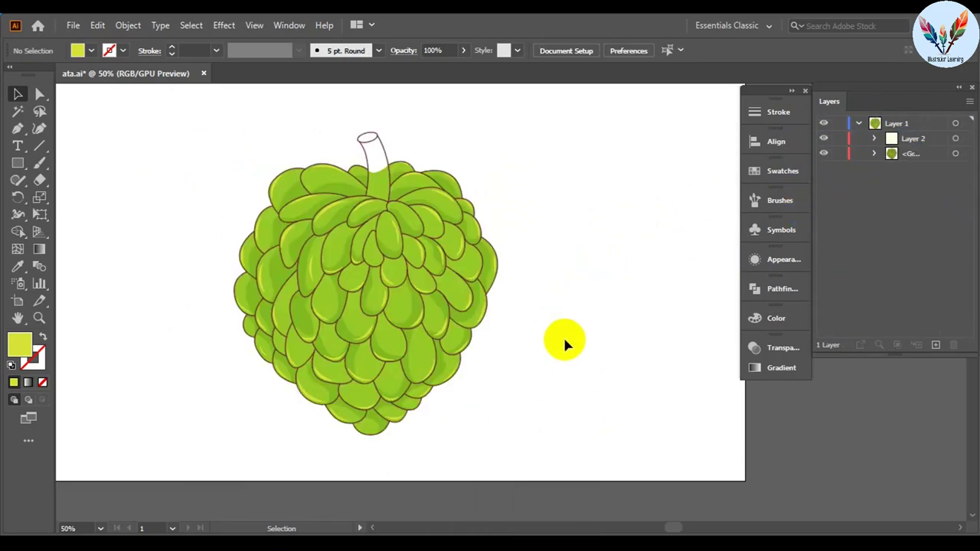
key("ctrl+minus")
right_click(452, 258)
left_click(485, 382)
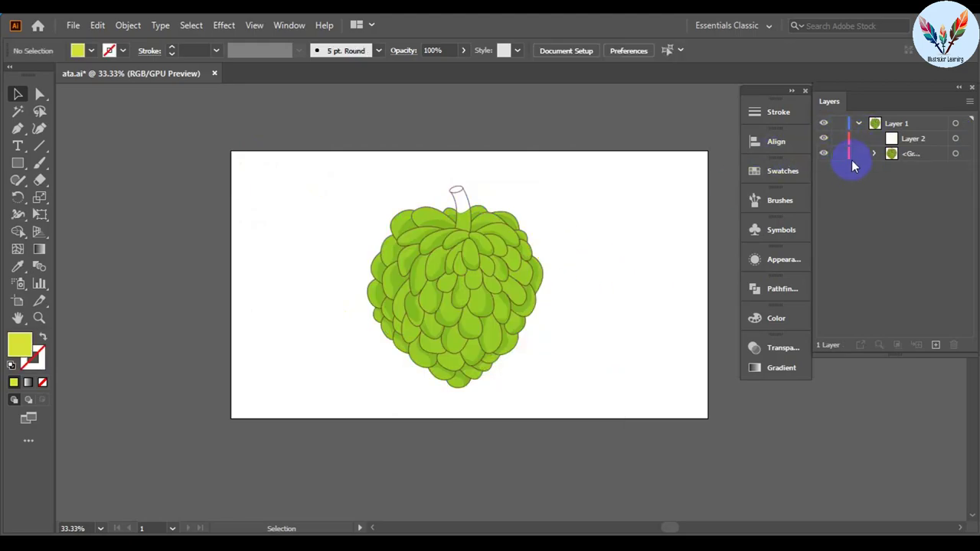
left_click(842, 156)
key("ctrl+1")
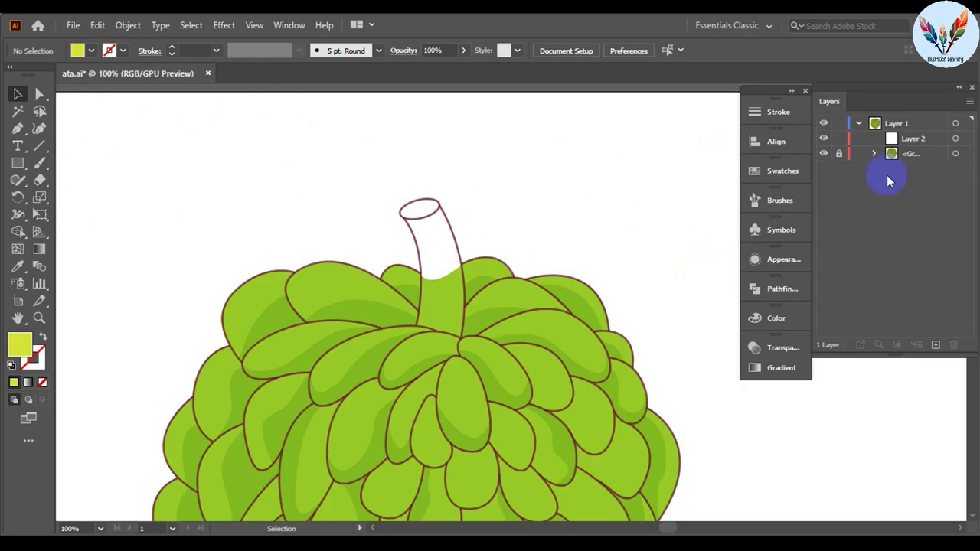
Move Layer 2 below the fruit group and trace the stem fill along its base
left_click_drag(888, 180, 888, 165)
scroll(227, 184, "up", 5)
left_click(265, 398)
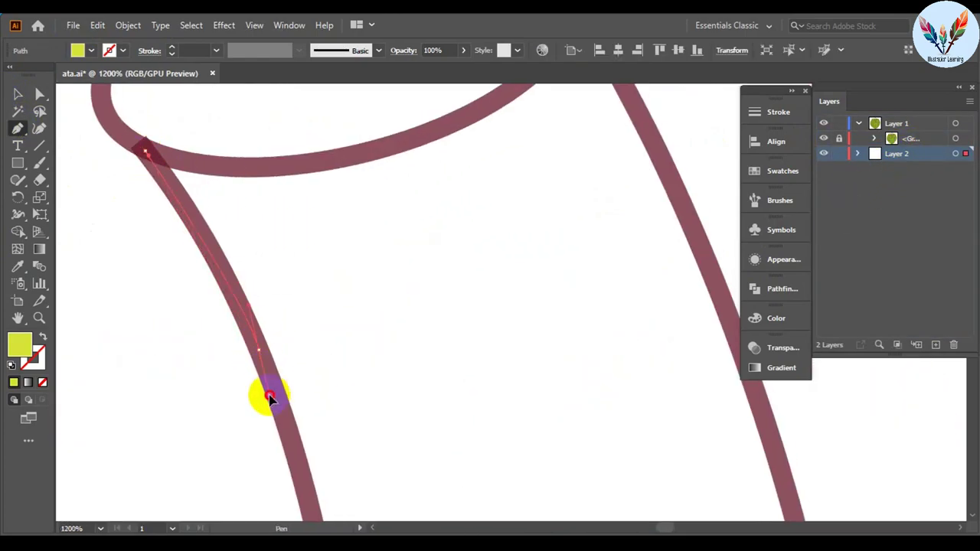
scroll(328, 280, "down", 3)
scroll(379, 275, "down", 3)
scroll(383, 245, "down", 3)
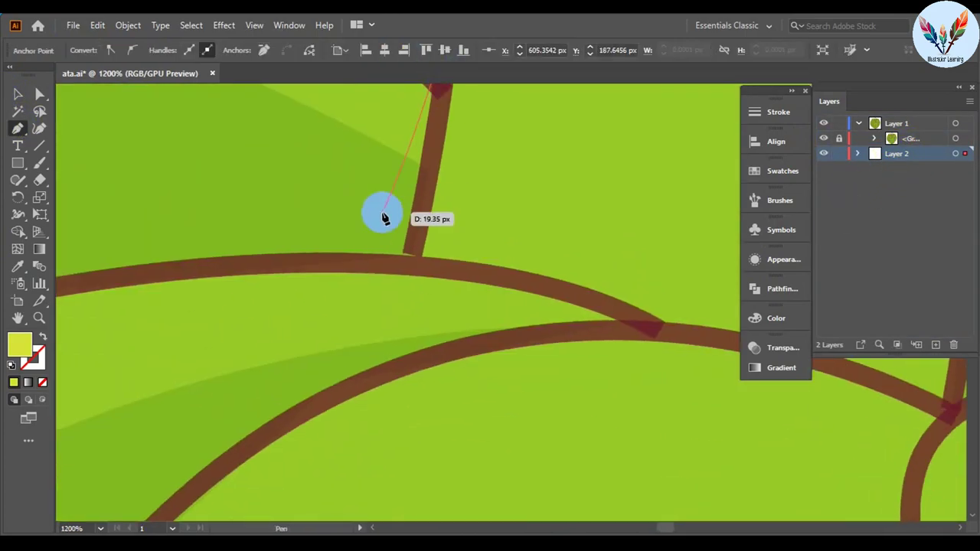
left_click(663, 334)
scroll(637, 361, "right", 3)
left_click(586, 307)
left_click(534, 313)
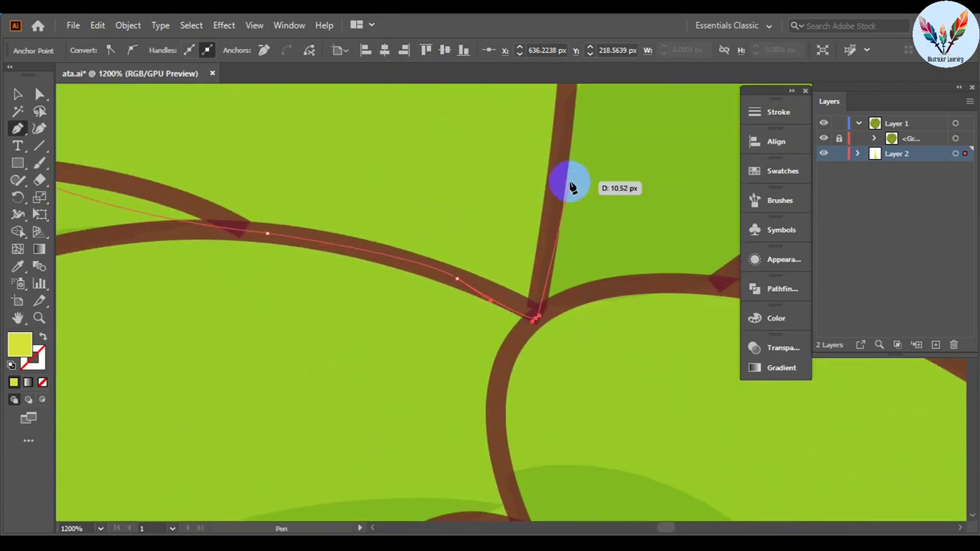
left_click(569, 186)
scroll(575, 244, "down", 2)
Extend the fill path up the stem and close it along the opening's lower edge
left_click_drag(575, 243, 575, 125)
scroll(575, 124, "up", 3)
scroll(587, 192, "up", 3)
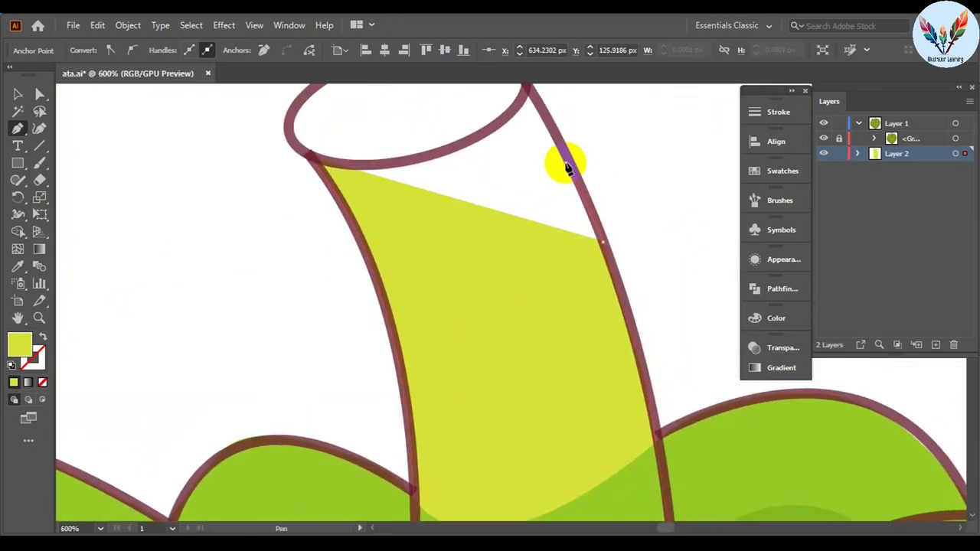
left_click_drag(565, 164, 536, 212)
left_click(389, 295)
left_click(274, 284)
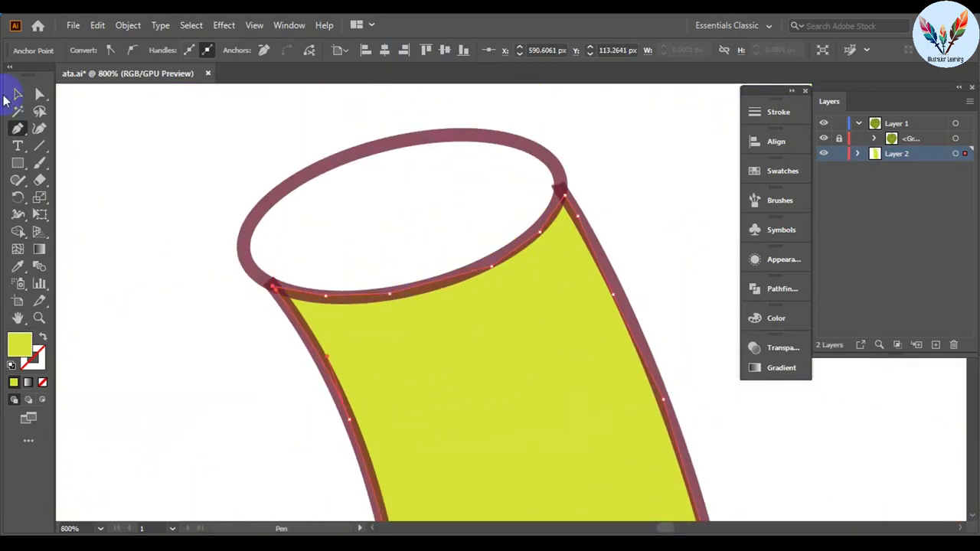
Deselect the finished stem shape and lock the highlight layer
left_click(18, 94)
scroll(409, 190, "down", 3)
left_click(875, 137)
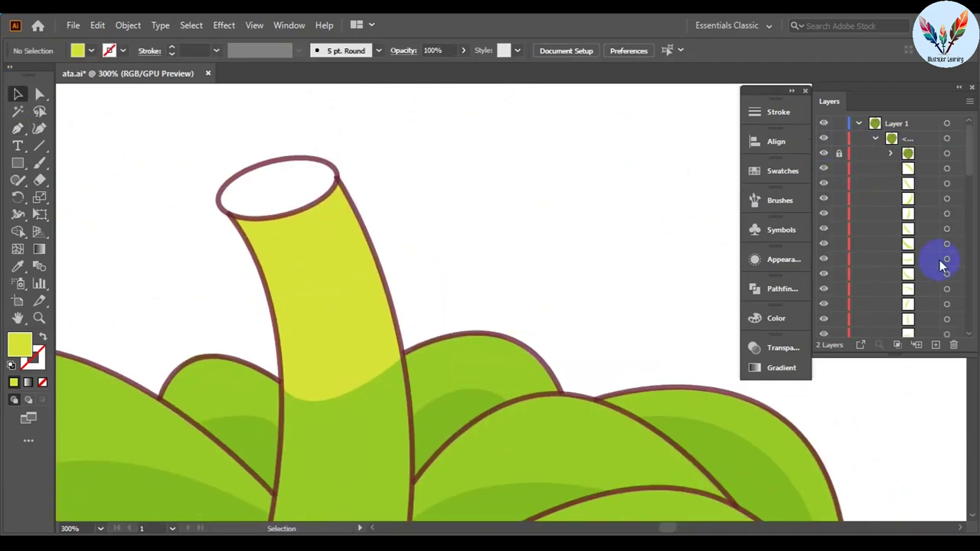
left_click(875, 139)
left_click(839, 154)
Undo the last two stem shape edits and select the whole fruit artwork
key("ctrl+0")
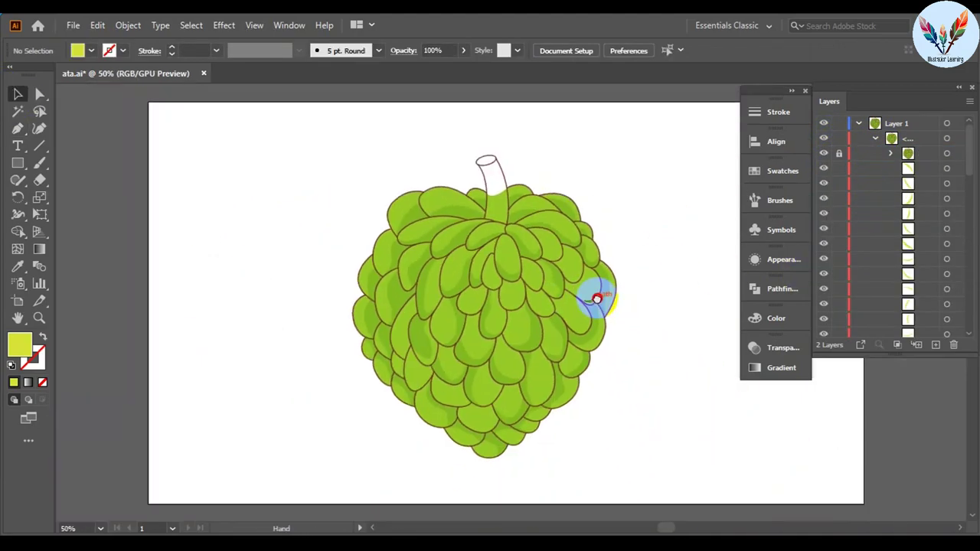
left_click(875, 138)
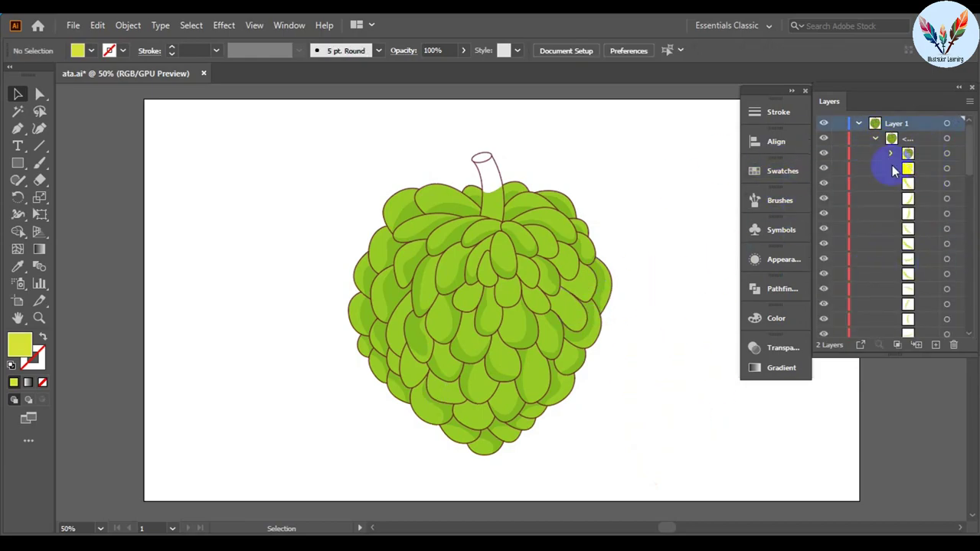
key("ctrl+z")
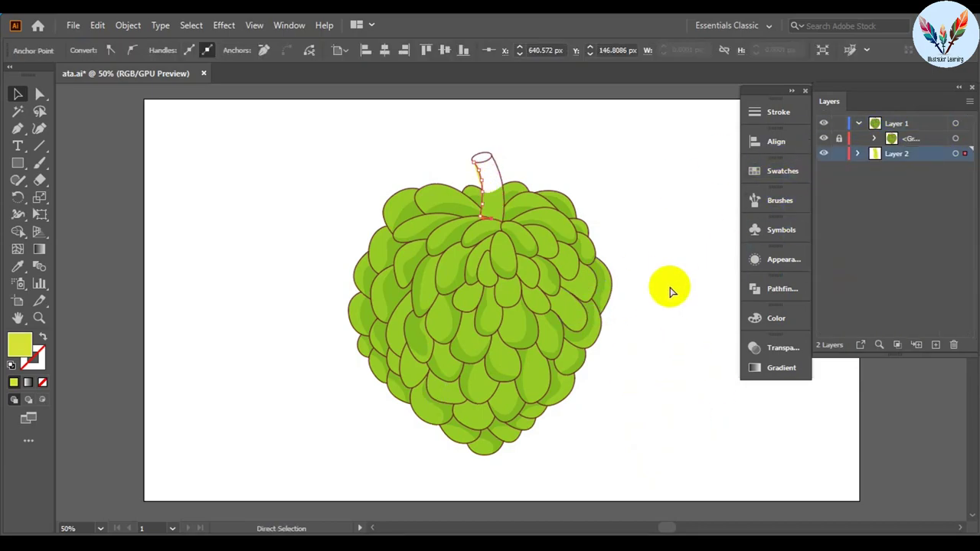
left_click(669, 289)
key("ctrl+z")
left_click(707, 258)
left_click(498, 172)
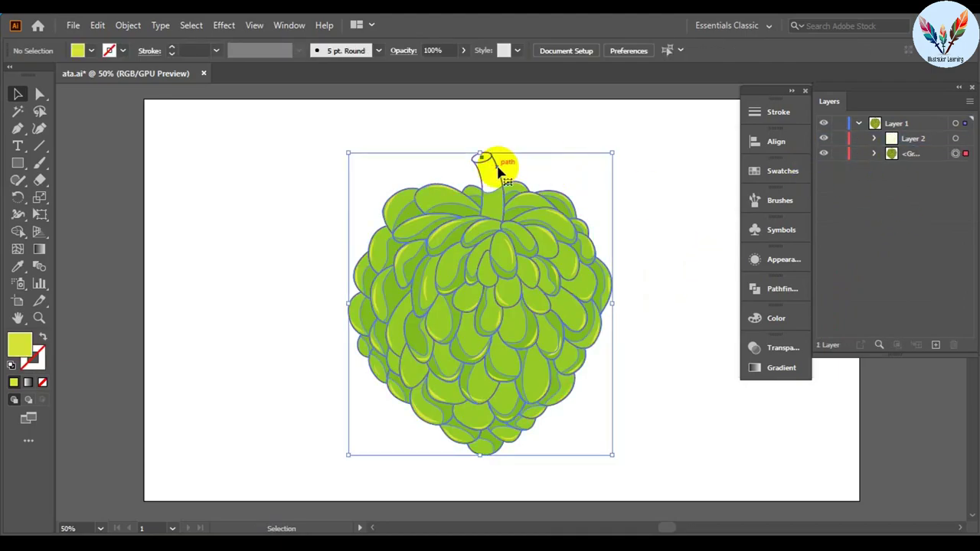
Move the highlight layer beneath the outline group inside the fruit group
left_click(874, 153)
left_click(927, 170)
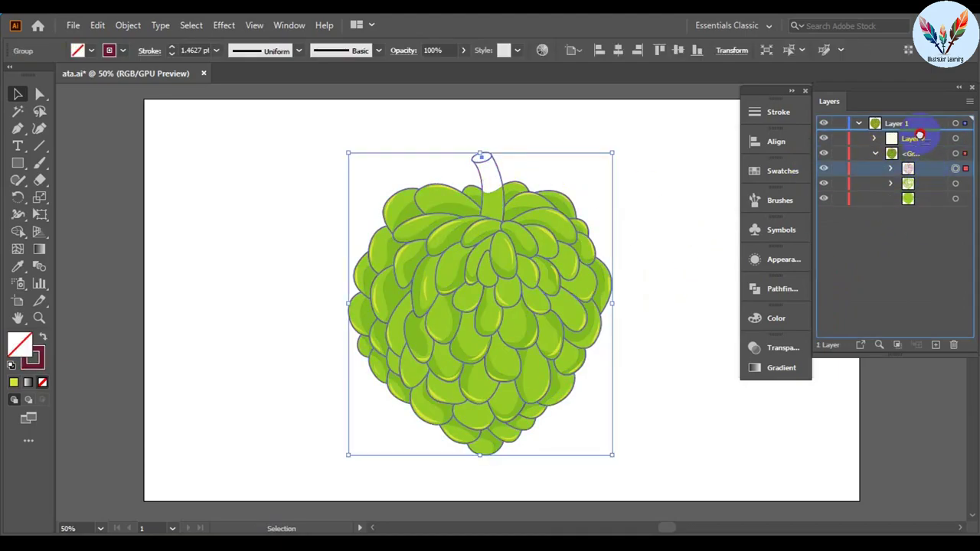
left_click_drag(918, 135, 877, 173)
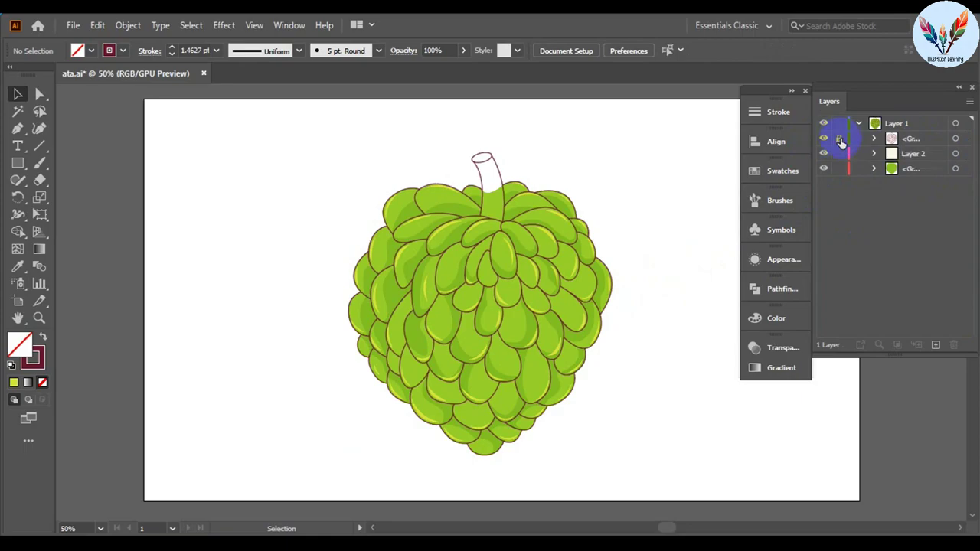
scroll(705, 407, "down", 1)
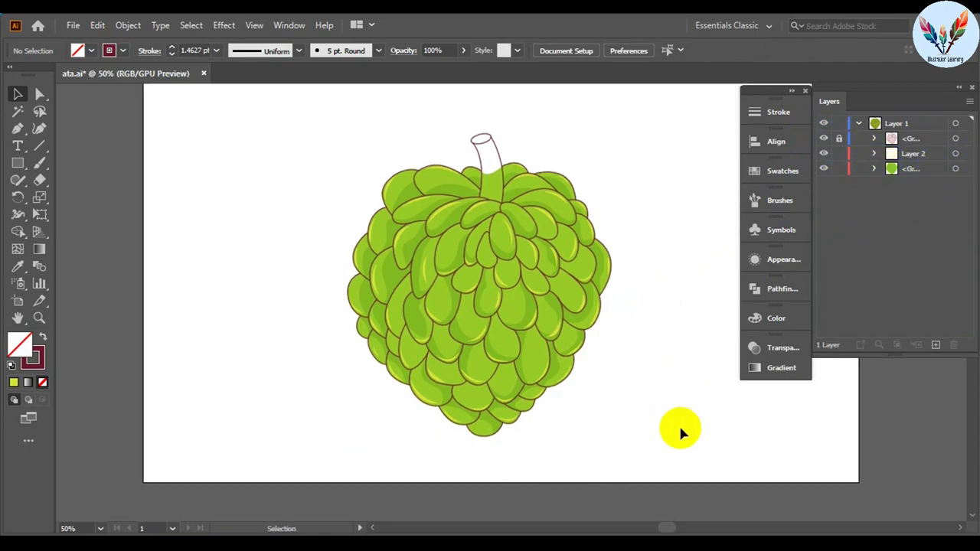
Group the fruit artwork and nest the new Layer 3 inside Layer 1
right_click(386, 188)
left_click(416, 306)
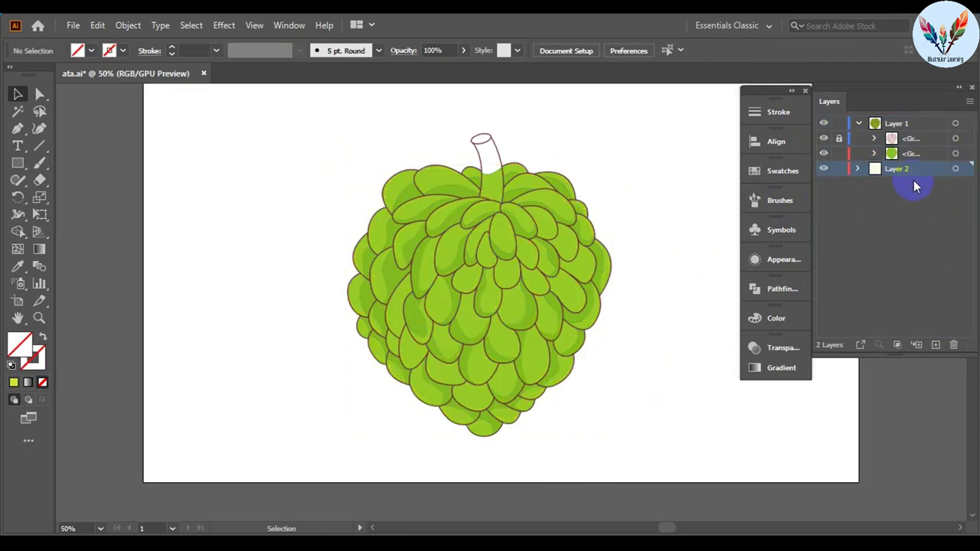
left_click(859, 123)
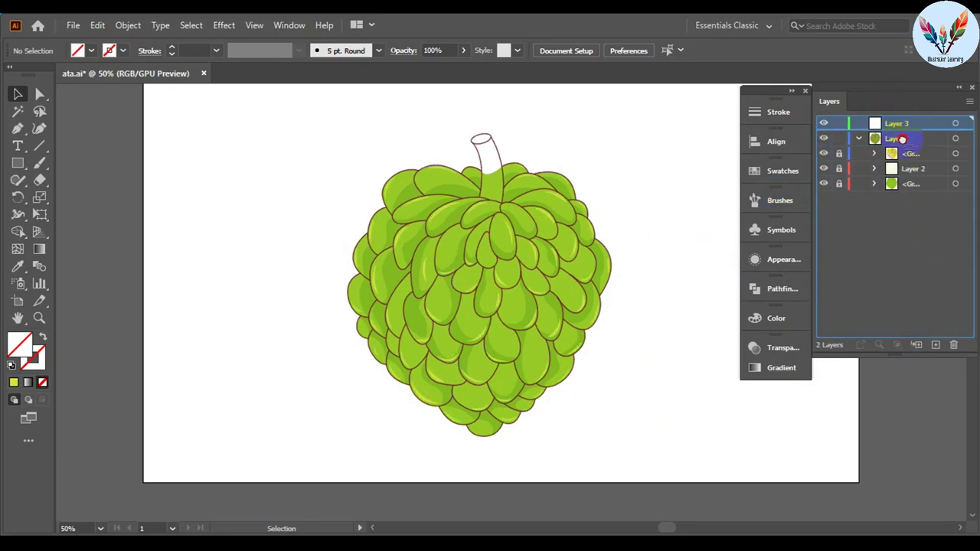
left_click_drag(902, 139, 902, 140)
Trace and close the stem outline on Layer 3, including its top ellipse
left_click(18, 128)
scroll(483, 142, "up", 5)
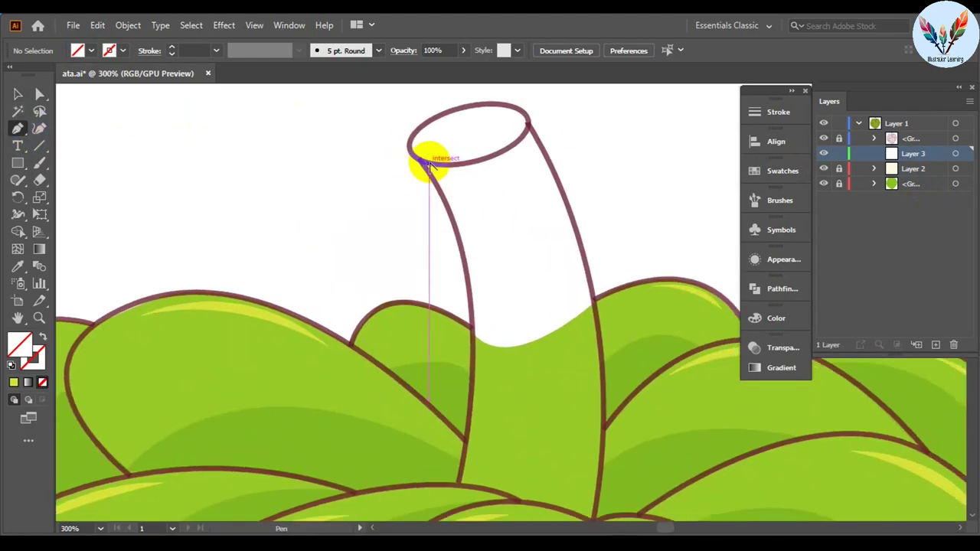
left_click(430, 166)
scroll(430, 167, "up", 2)
scroll(477, 317, "down", 3)
left_click(478, 255)
scroll(470, 449, "down", 2)
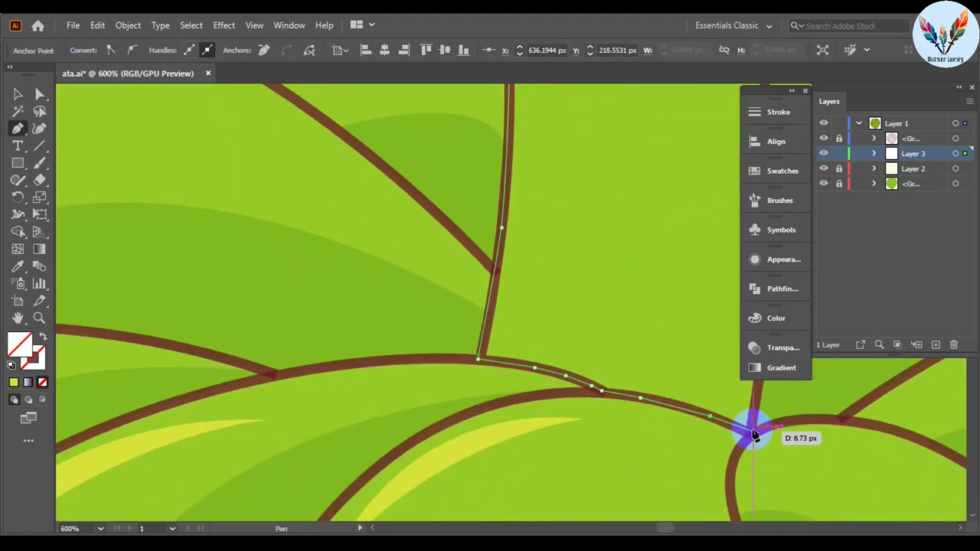
scroll(390, 373, "down", 5)
scroll(407, 221, "up", 5)
mouse_move(407, 221)
left_mouse_down()
mouse_move(492, 157)
mouse_move(605, 159)
mouse_move(667, 131)
left_mouse_up()
left_click(606, 146)
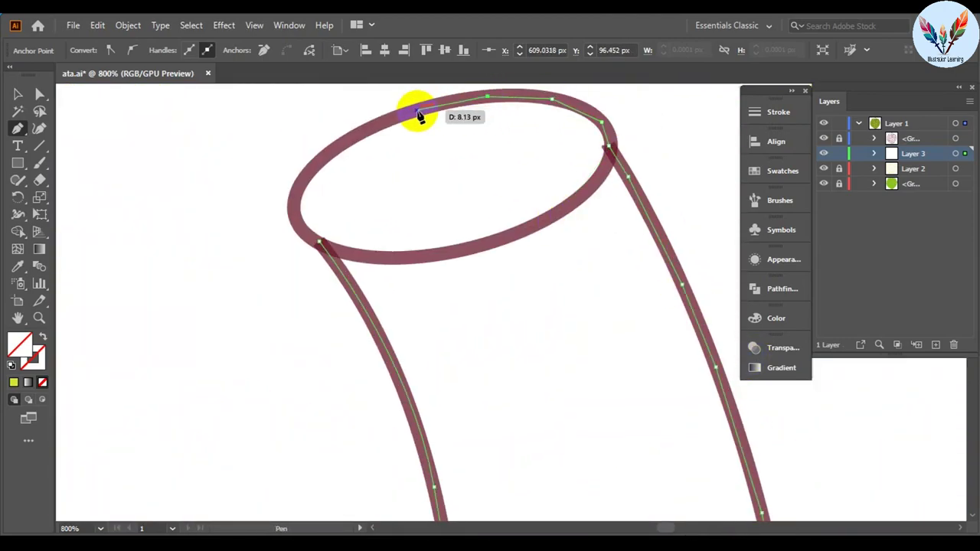
left_click(291, 212)
key("v")
key("ctrl+minus")
Fill the stem shape with brown RGB 170/128/83 (#AA8053)
left_click(77, 49)
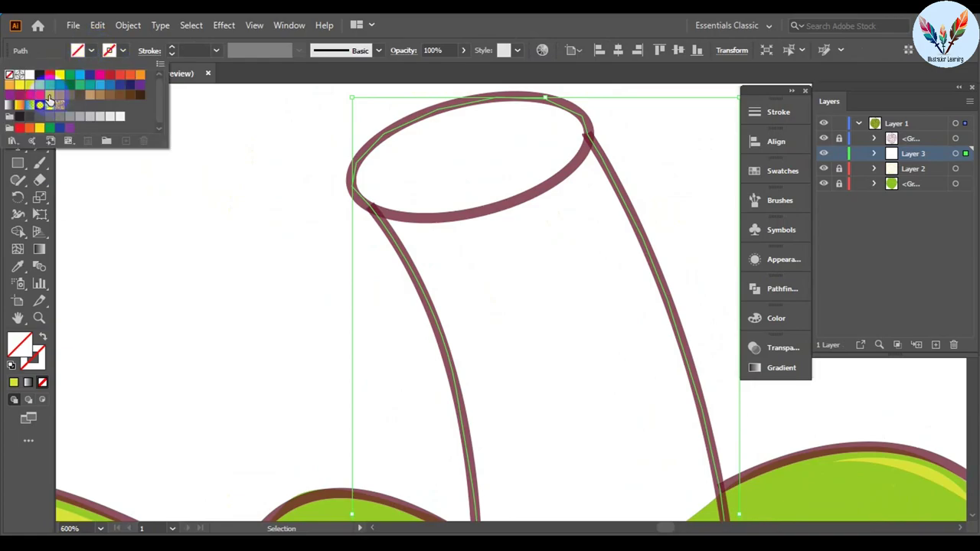
left_click(49, 101)
key("ctrl+minus")
key("ctrl+minus")
left_click(776, 318)
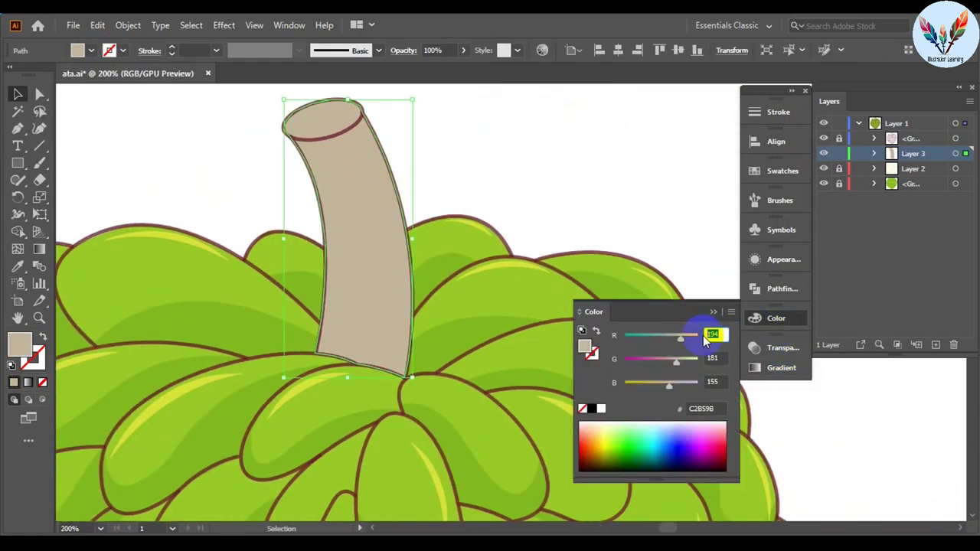
type("83")
left_click(663, 239)
key("ctrl+0")
key("ctrl+1")
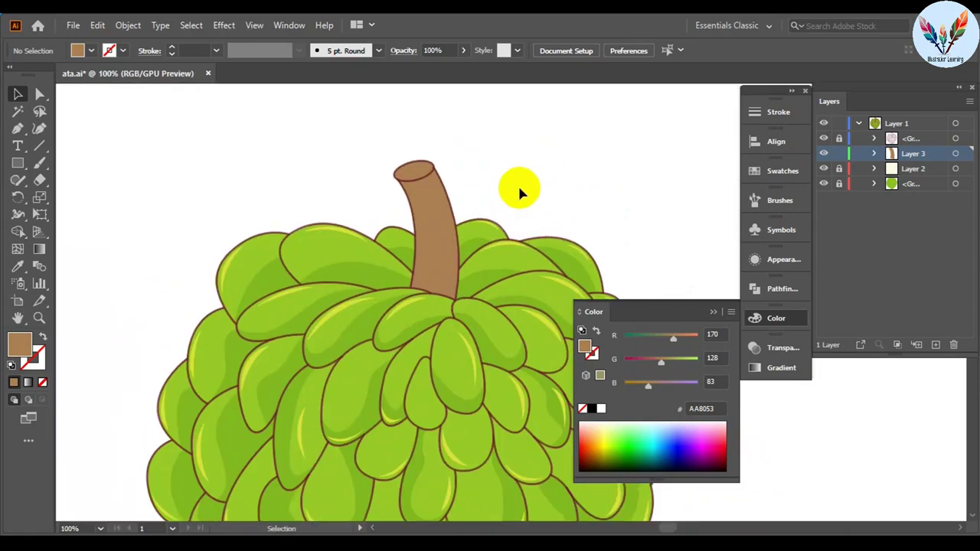
Pen-draw a shadow shape down the stem's right side to its base
key("p")
scroll(451, 263, "up", 3)
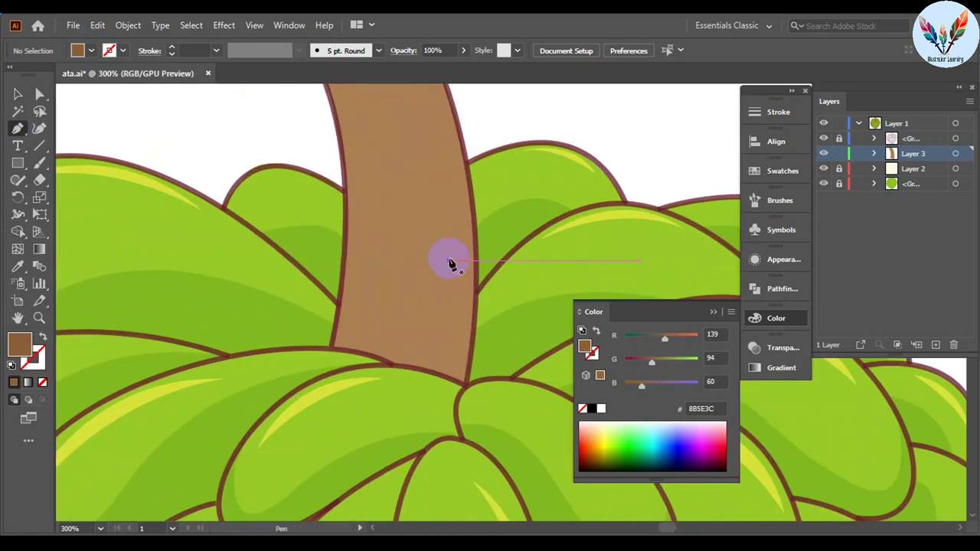
left_click(454, 112)
scroll(388, 373, "up", 2)
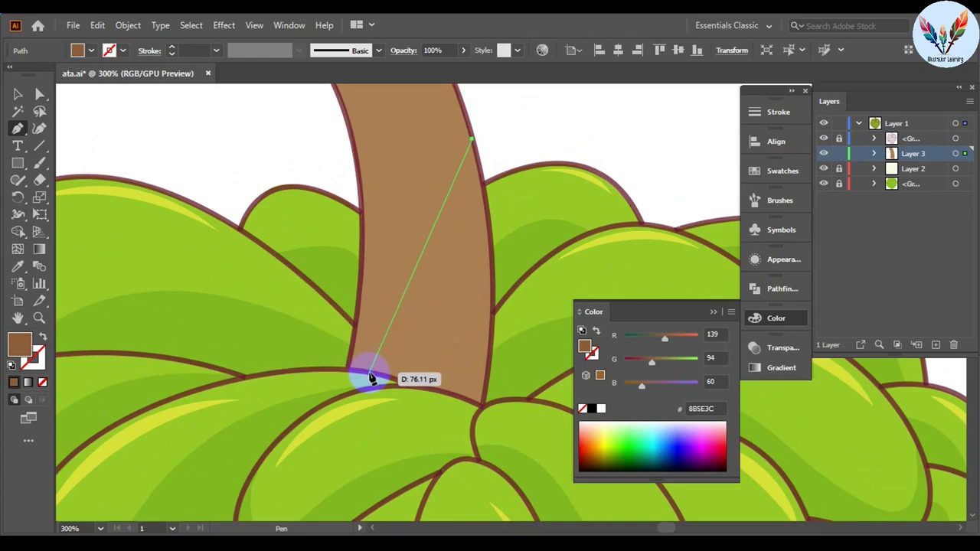
left_click_drag(370, 377, 234, 449)
scroll(372, 376, "up", 5)
left_click(500, 368)
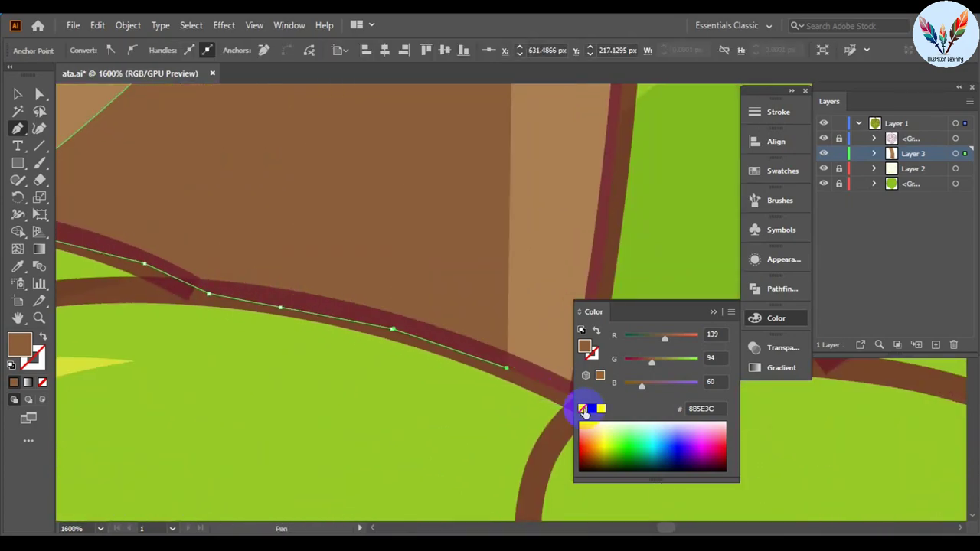
scroll(510, 217, "up", 5)
left_click(490, 216)
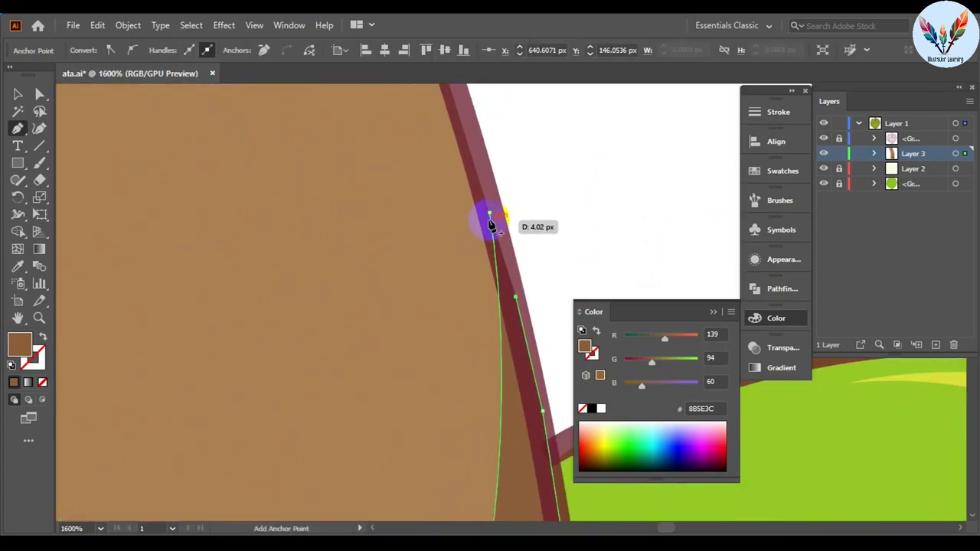
scroll(383, 317, "down", 5)
key("v")
Darken the shadow shape's RGB fill by entering values 70 and 40
left_click(306, 299)
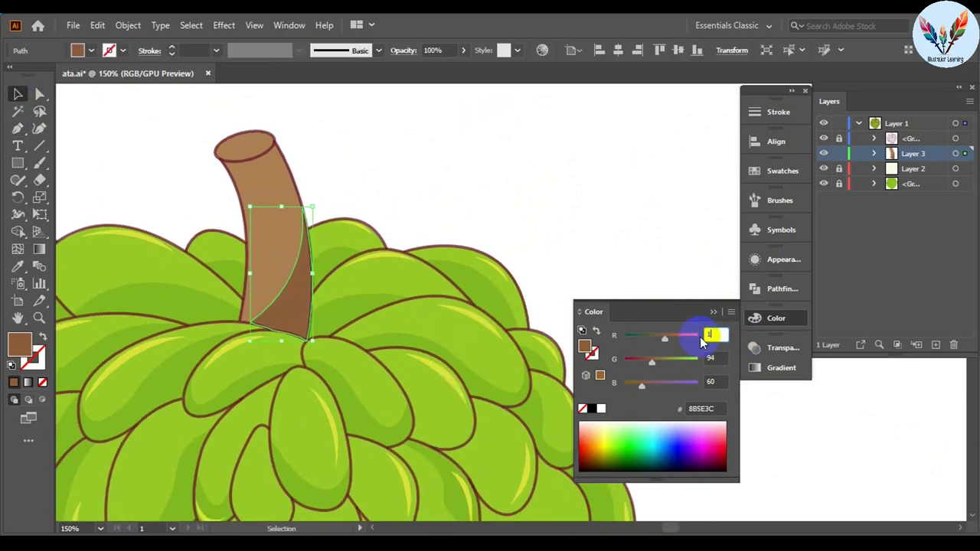
left_click(716, 335)
type("3470")
key("Tab")
type("40")
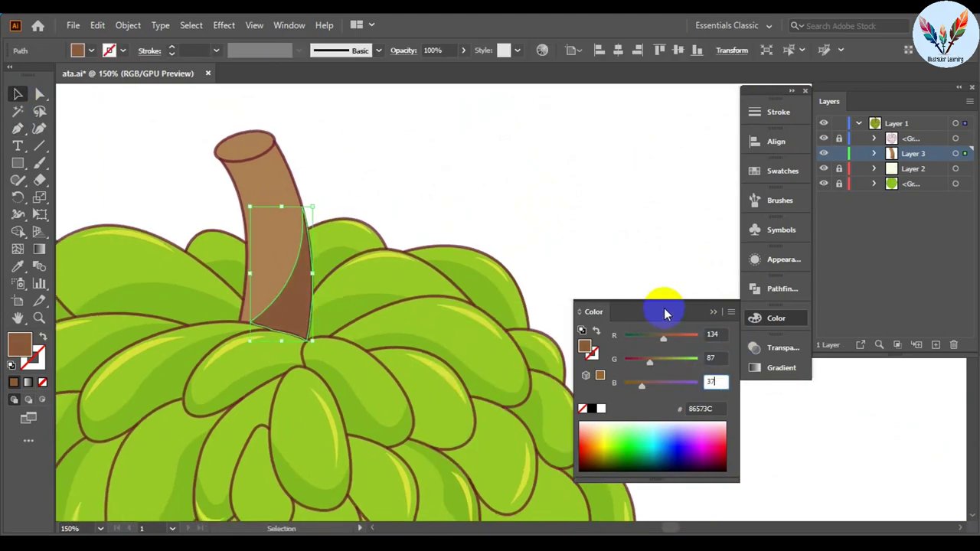
key("Return")
left_click(546, 230)
Pen-draw a closed rim shape across the stem's top ellipse with a curved lower edge
key("p")
scroll(394, 252, "up", 3)
scroll(280, 142, "up", 2)
left_click(283, 292)
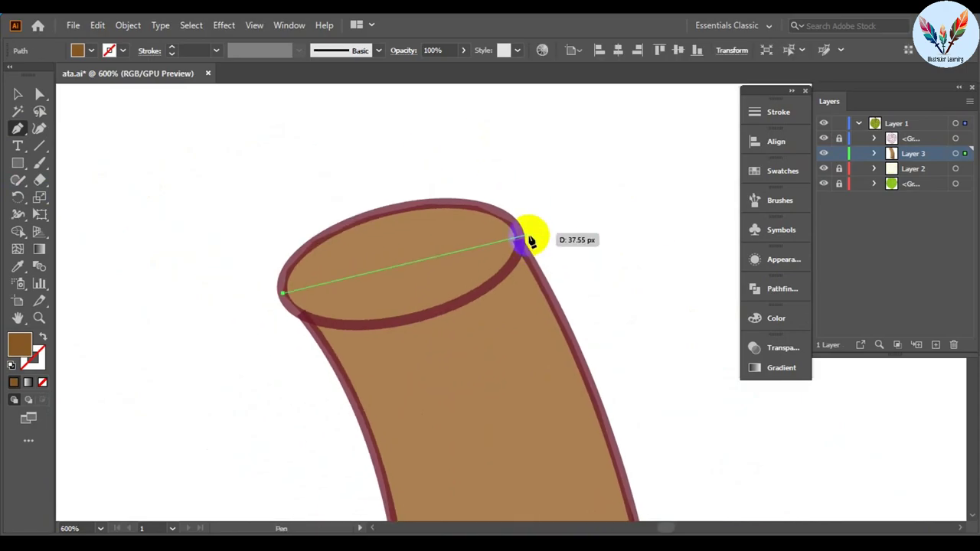
left_click_drag(510, 167, 572, 98)
left_click(520, 246)
left_click(465, 304)
left_click_drag(393, 326, 394, 328)
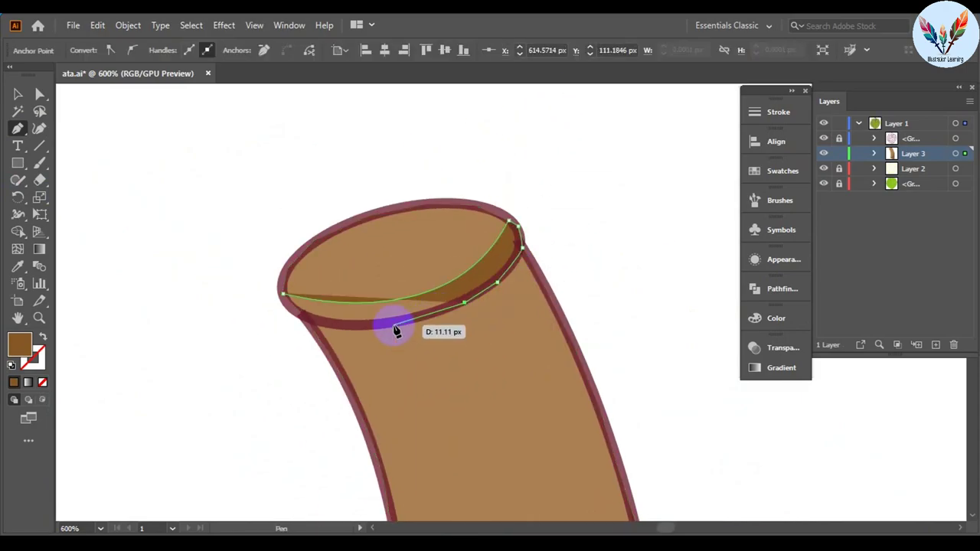
left_click(345, 325)
left_click_drag(282, 294, 285, 308)
left_click(18, 93)
Reshape the rim's curve with Direct Selection to fit the ellipse
scroll(519, 223, "down", 5)
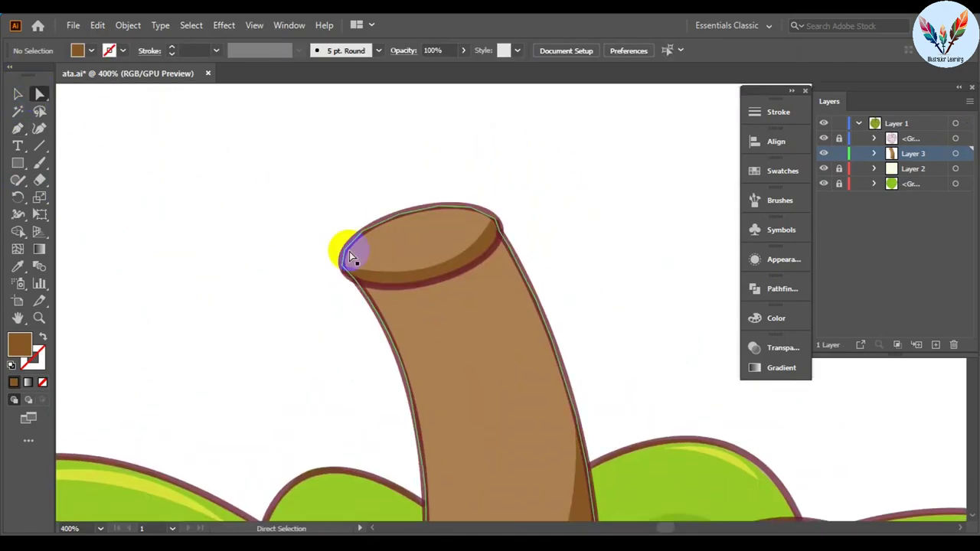
scroll(349, 251, "up", 6)
scroll(391, 269, "down", 5)
left_click_drag(438, 284, 376, 401)
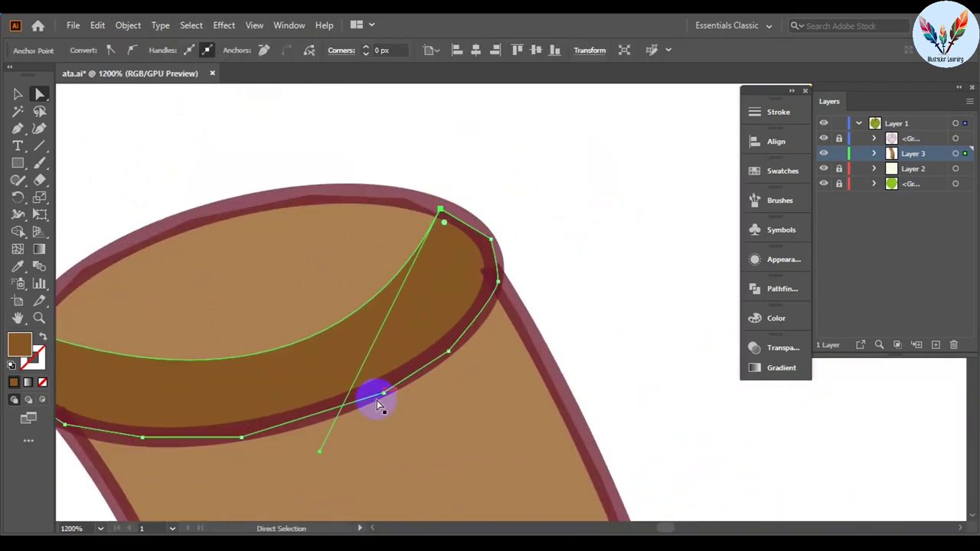
scroll(571, 275, "down", 5)
scroll(477, 204, "up", 3)
Pen-draw a crescent-shaped streak running down from the stem's top
scroll(486, 144, "up", 1)
key("p")
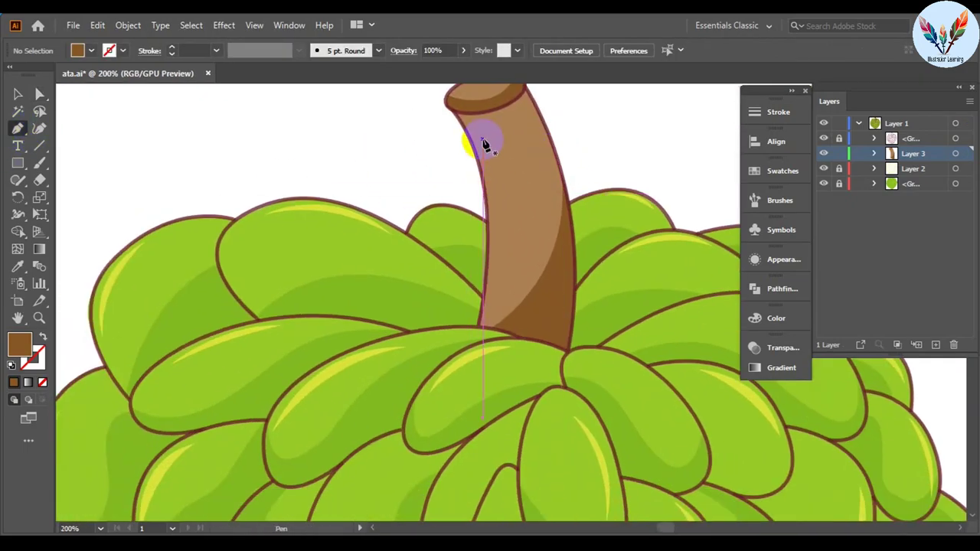
left_click(483, 139)
mouse_move(492, 289)
left_mouse_down()
mouse_move(476, 404)
mouse_move(485, 284)
left_mouse_up()
scroll(490, 229, "up", 2)
left_click_drag(490, 212, 394, 237)
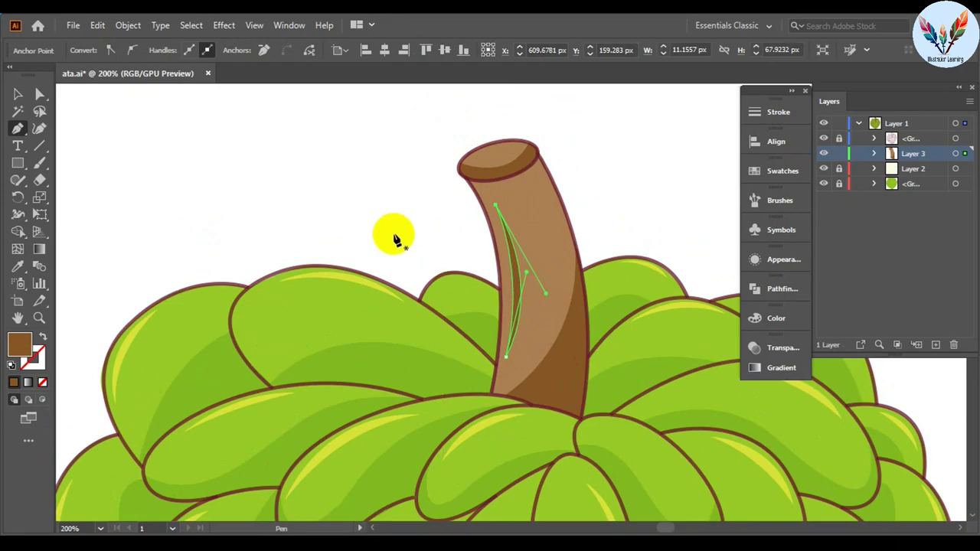
key("v")
Draw a second streak from the stem base, then reposition, rotate, and copy it
left_click(534, 180)
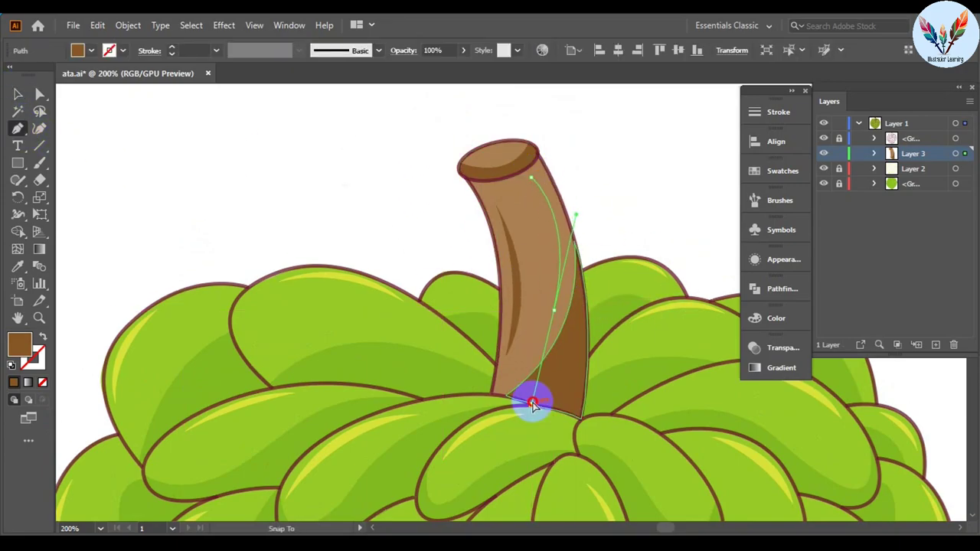
left_click_drag(529, 401, 595, 230)
key("v")
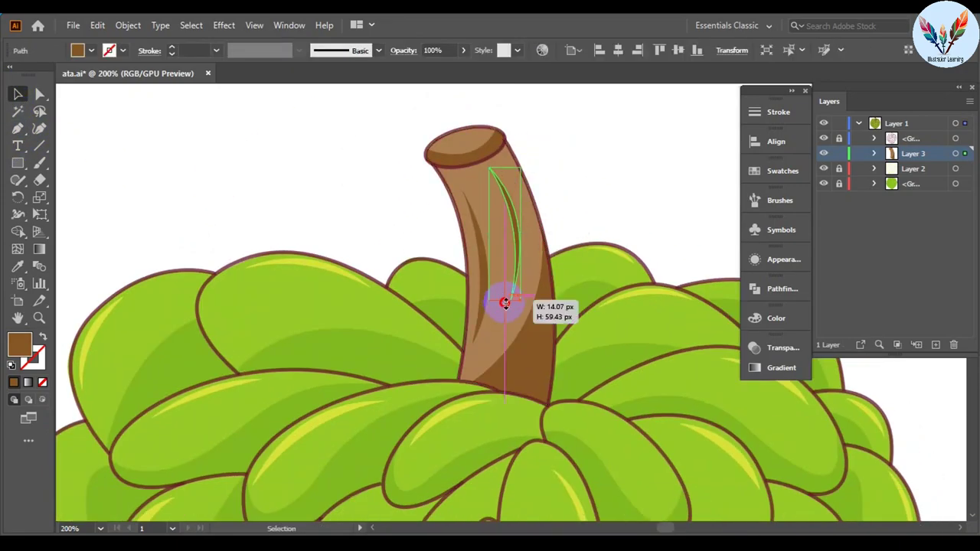
left_click_drag(520, 218, 483, 278)
left_click_drag(490, 215, 508, 262)
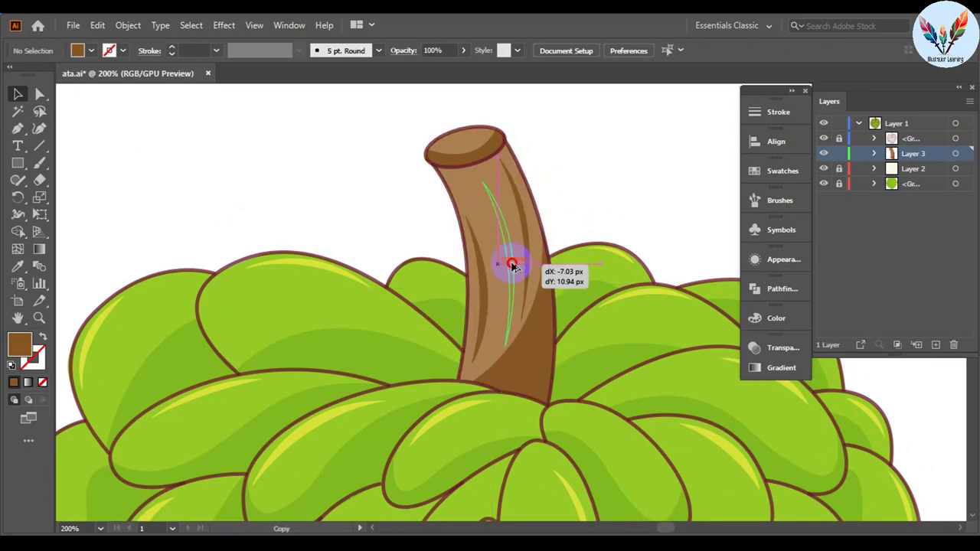
left_click_drag(508, 339, 499, 311)
Lower the opacity of the fruit outline group and the stem's shadow shape
key("ctrl+plus")
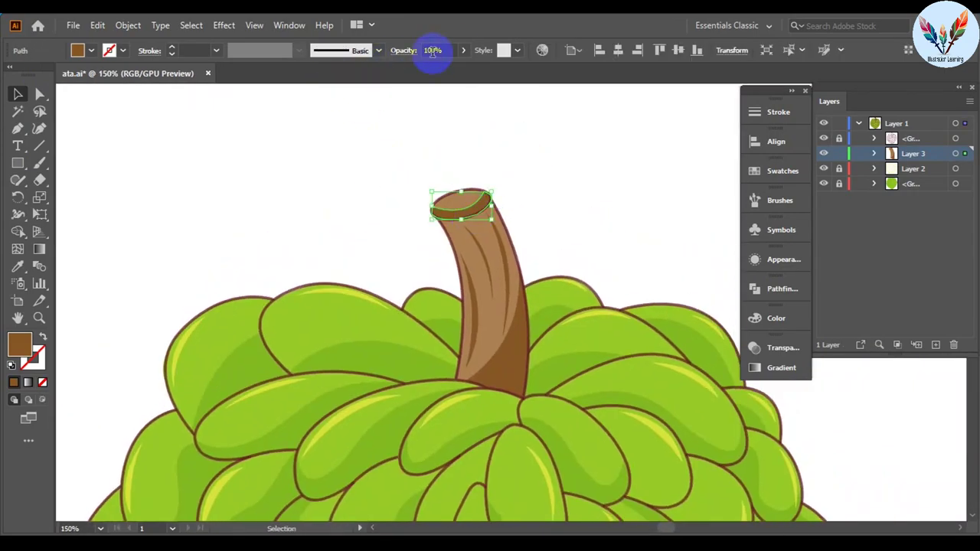
left_click(594, 161)
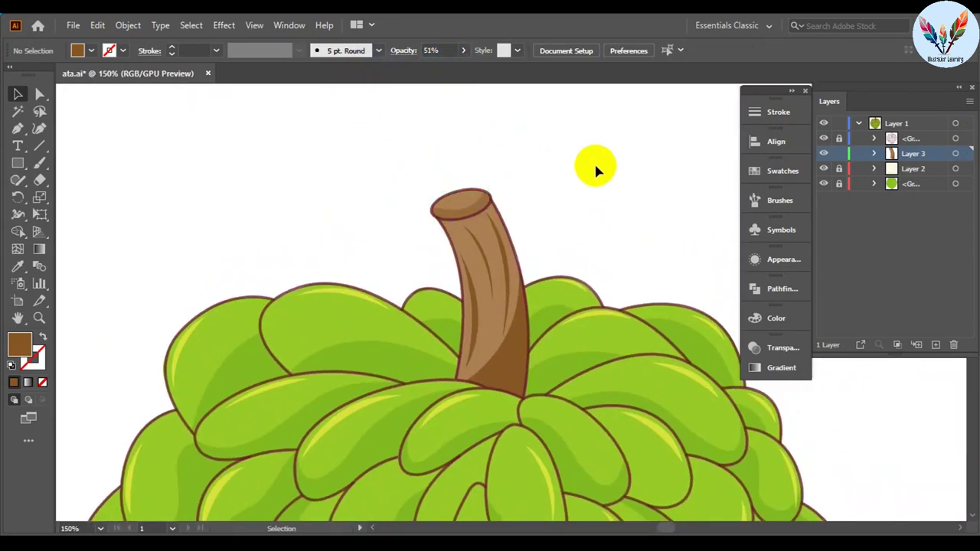
key("ctrl+0")
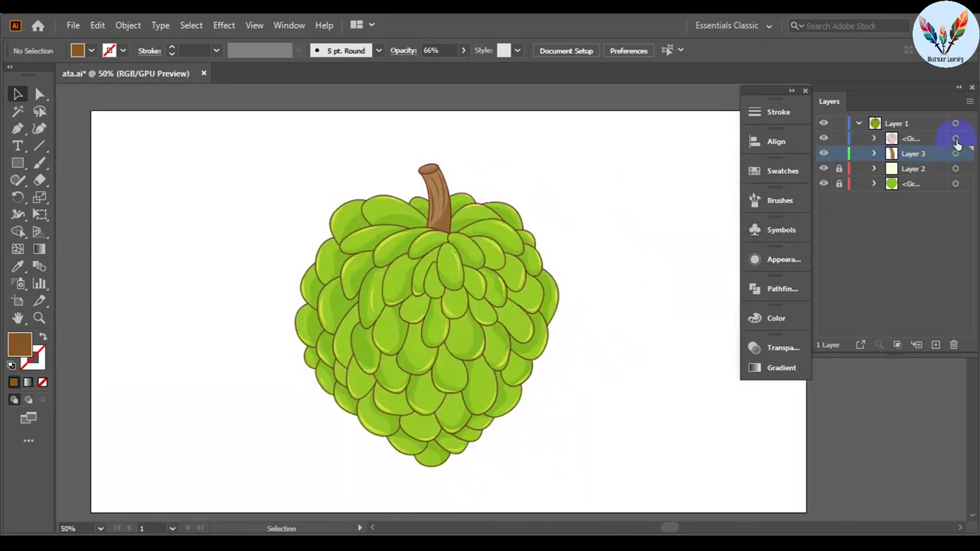
left_click(956, 139)
left_click(710, 194)
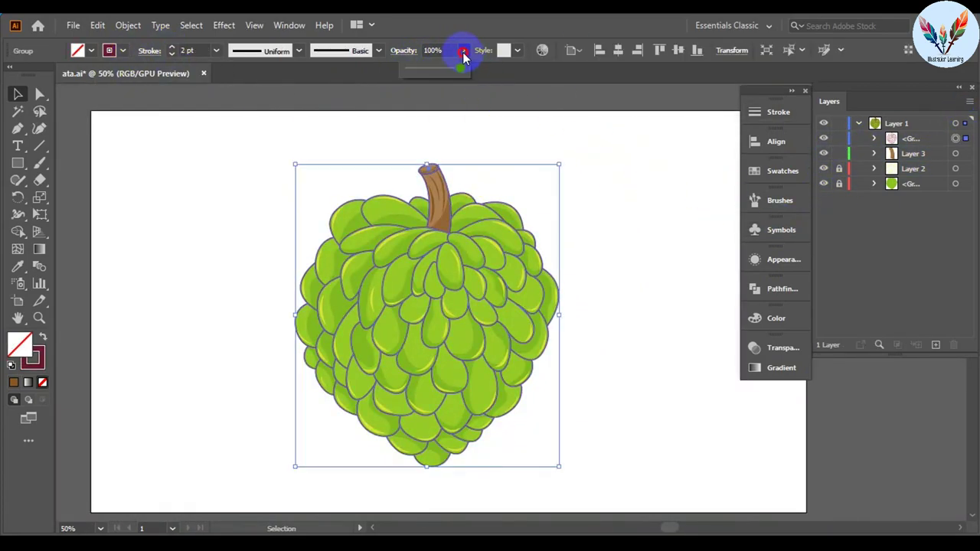
scroll(562, 203, "down", 2)
scroll(562, 203, "up", 1)
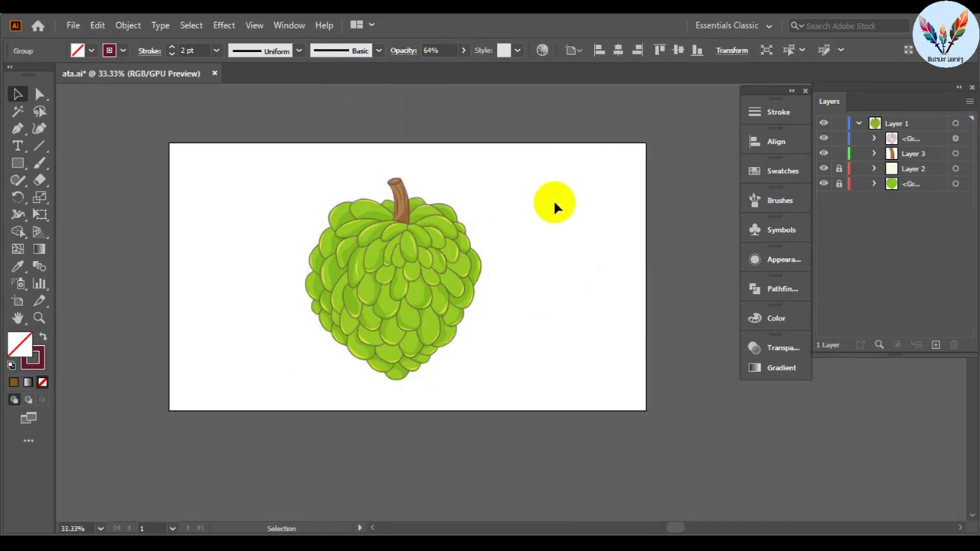
key("ctrl+1")
left_click(408, 270)
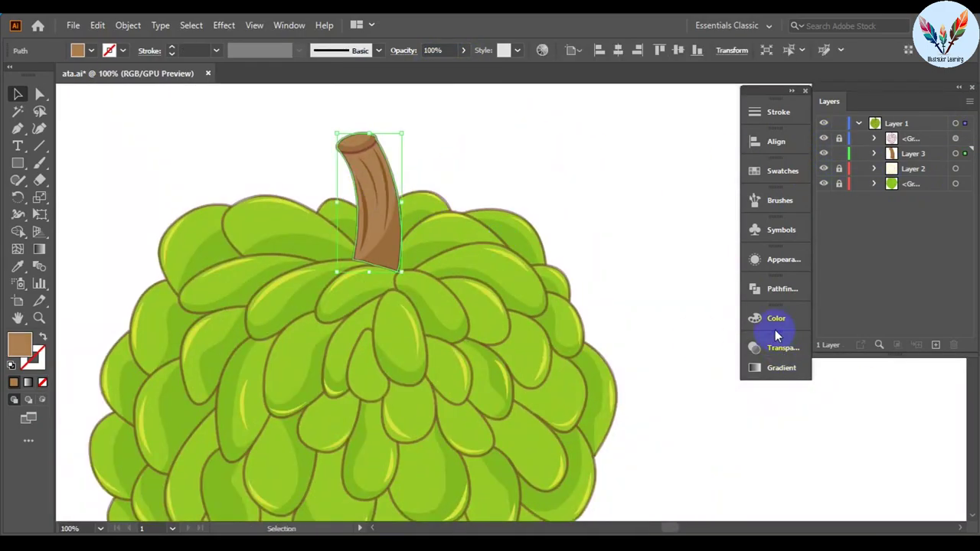
left_click(776, 320)
Ungroup the fruit, shift it about 180 px right, and lock its layers
left_click(615, 226)
scroll(482, 173, "down", 1)
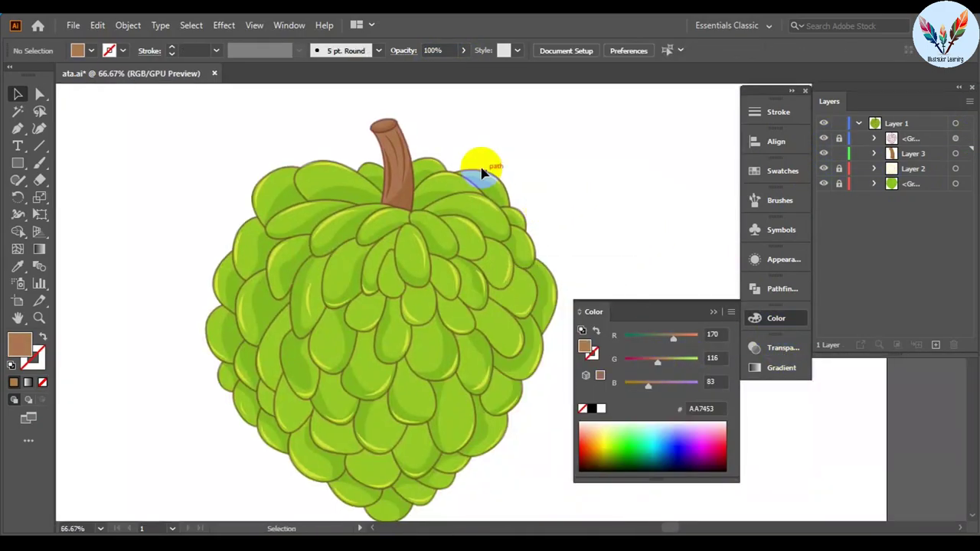
scroll(606, 201, "down", 3)
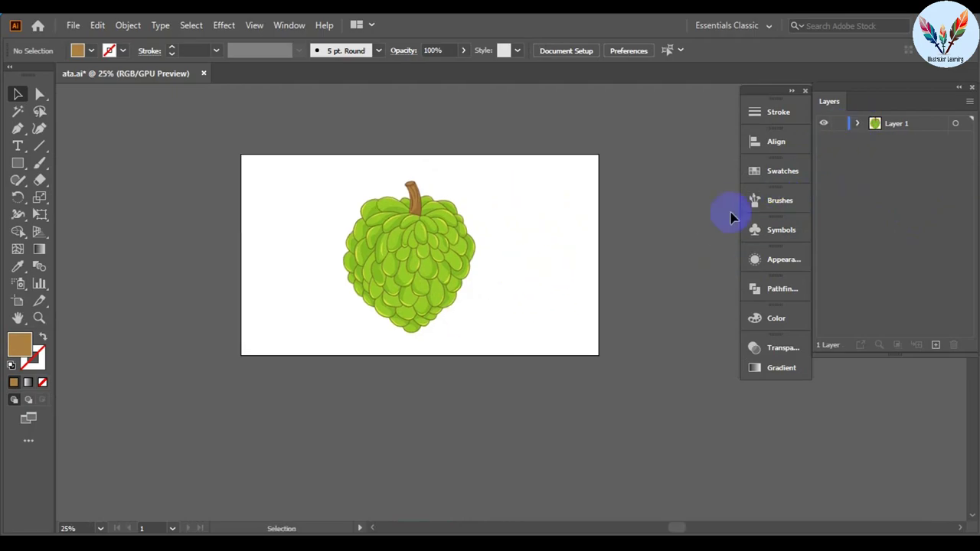
right_click(484, 226)
left_click(503, 355)
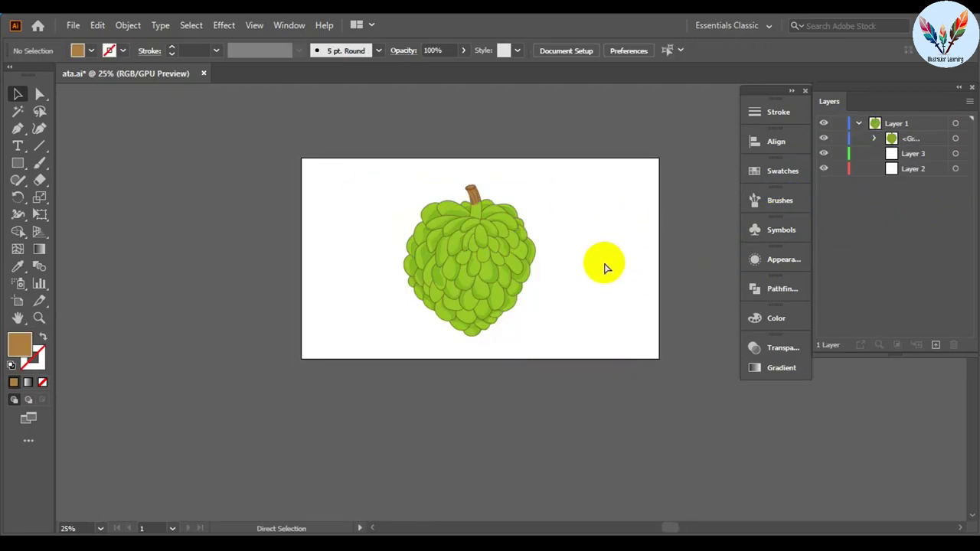
left_click(859, 123)
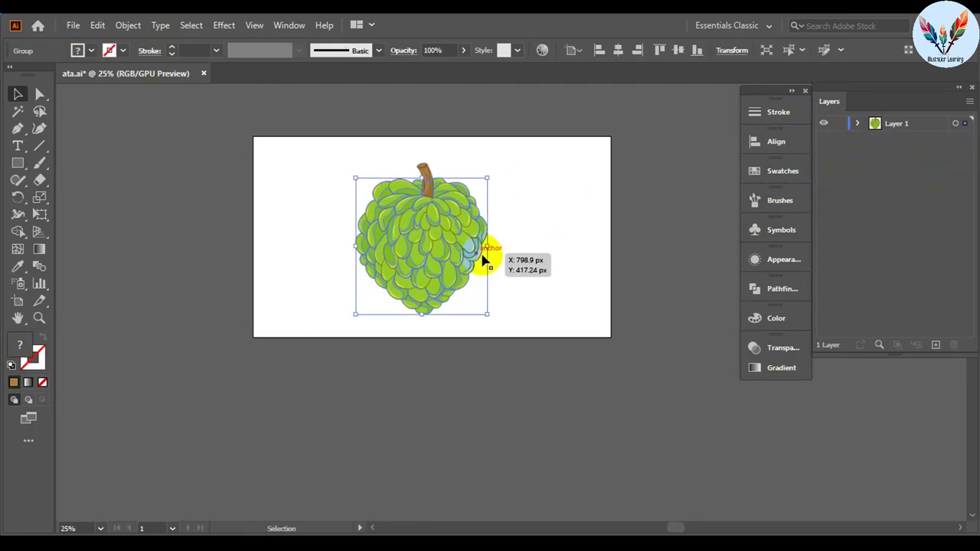
left_click_drag(372, 285, 510, 284)
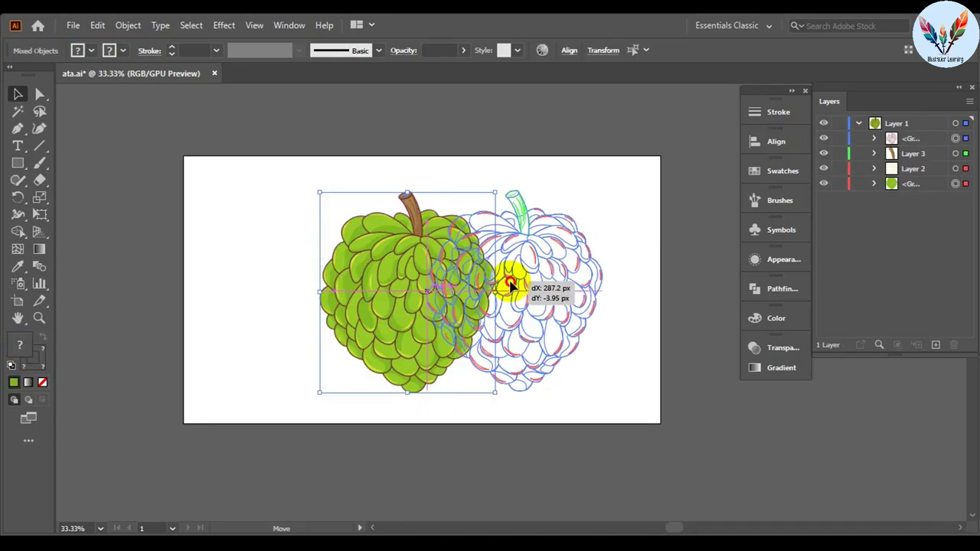
left_click(345, 317, "ctrl")
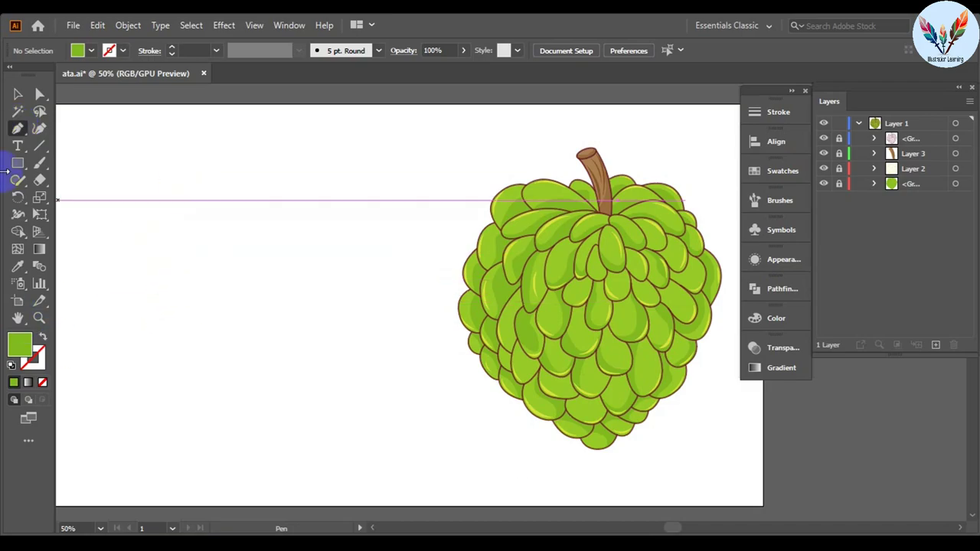
Pen-draw a curved leaf half from its lower tip and rotate it upright
left_click(155, 269)
left_click_drag(219, 187, 268, 165)
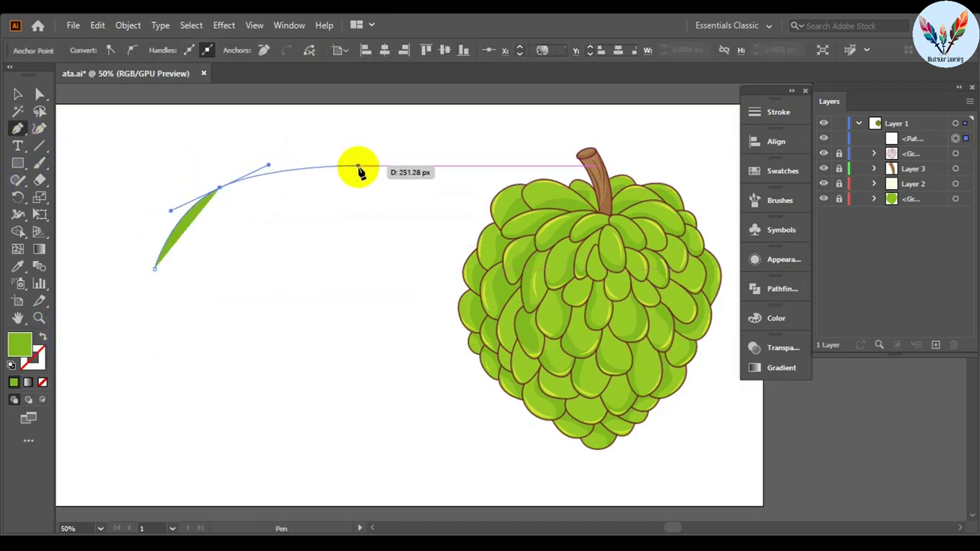
left_click_drag(332, 159, 354, 155)
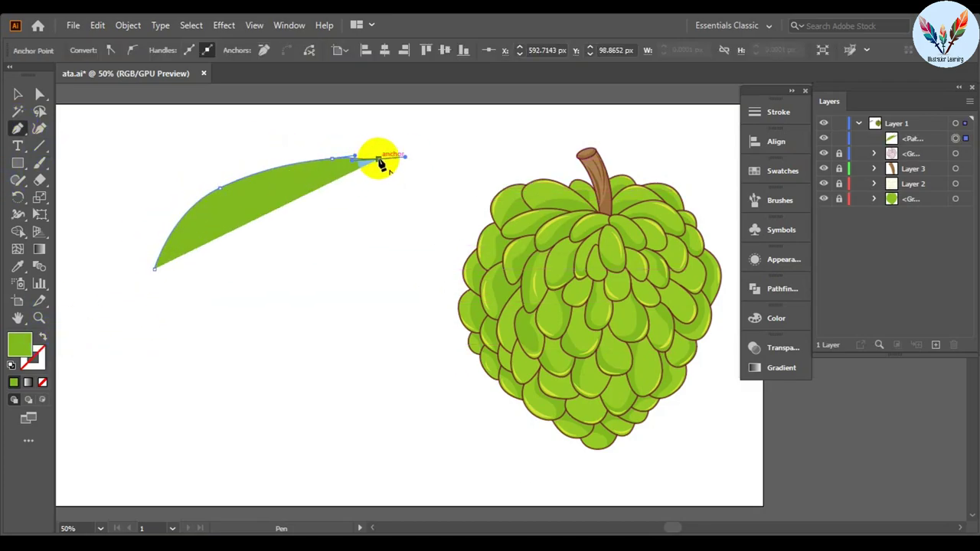
key("v")
left_click(263, 212)
mouse_move(157, 275)
left_mouse_down()
mouse_move(253, 187)
mouse_move(365, 197)
left_mouse_up()
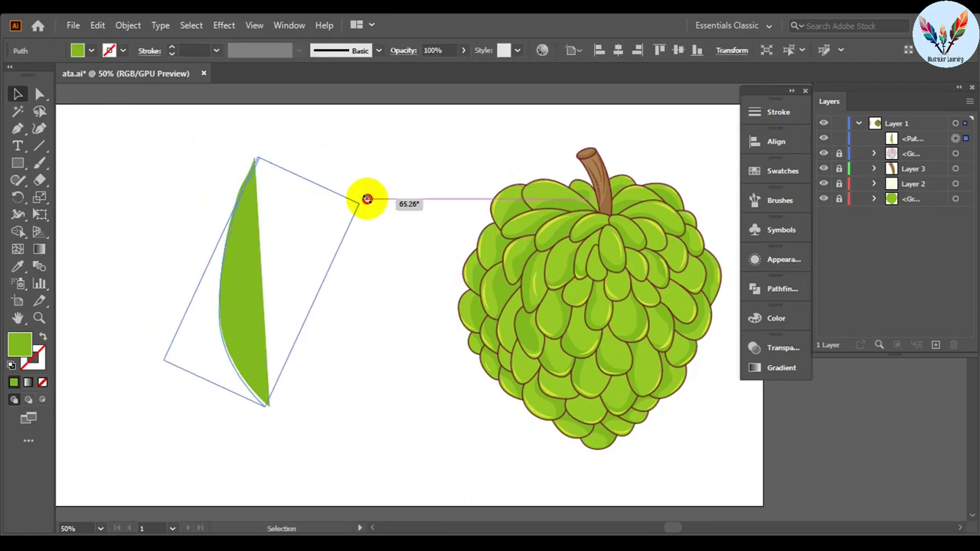
Copy the leaf half, reflect it, rotate it against the original, and select both
left_click_drag(248, 283, 383, 280)
right_click(372, 219)
left_click(598, 385)
left_click_drag(354, 423, 374, 361)
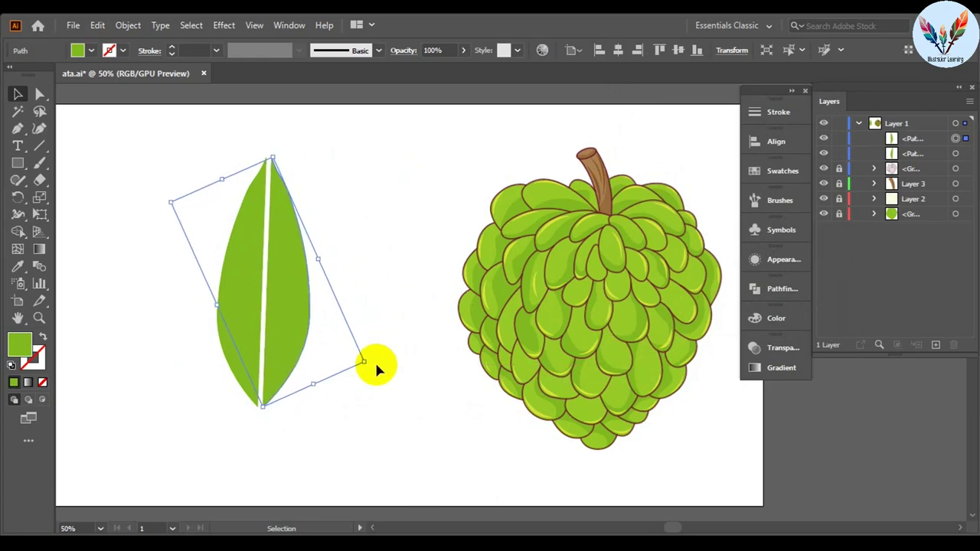
left_click(332, 391)
key("ctrl+a")
Unite the two halves with Pathfinder and rotate the leaf upright
left_click(762, 289)
left_click(587, 320)
left_click(378, 339)
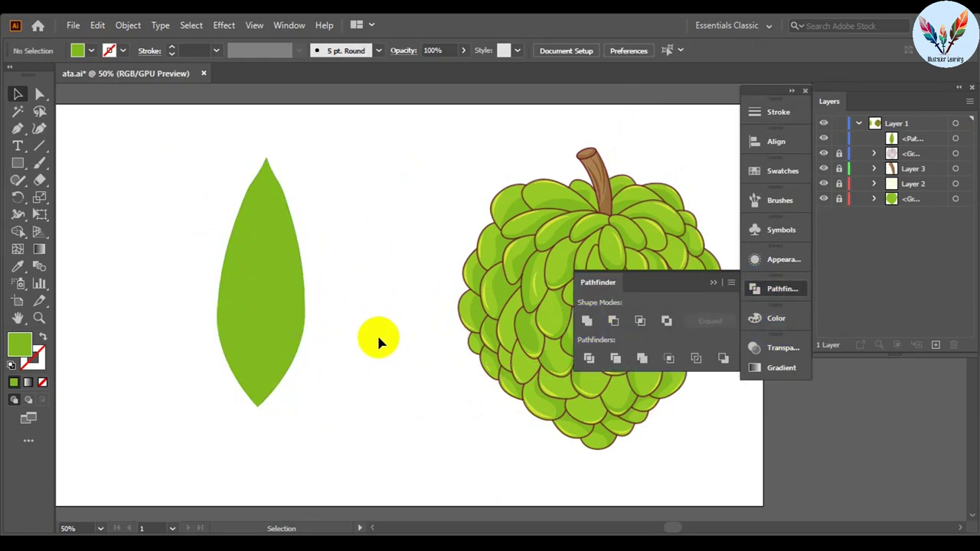
left_click(300, 284)
left_click_drag(310, 284, 354, 360)
left_click(354, 360)
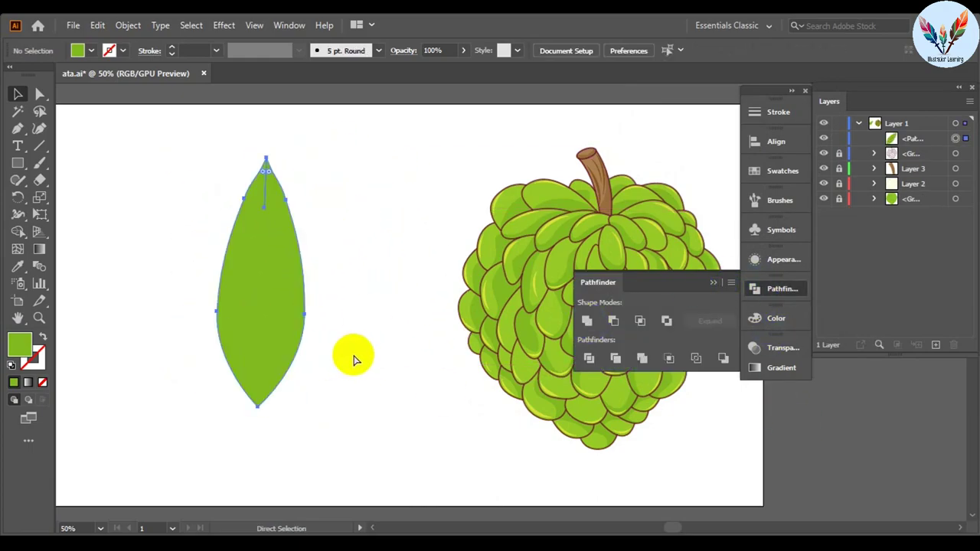
Fill the right leaf half with a linear gradient, setting both stops to light green
left_click(203, 306)
left_click(781, 367)
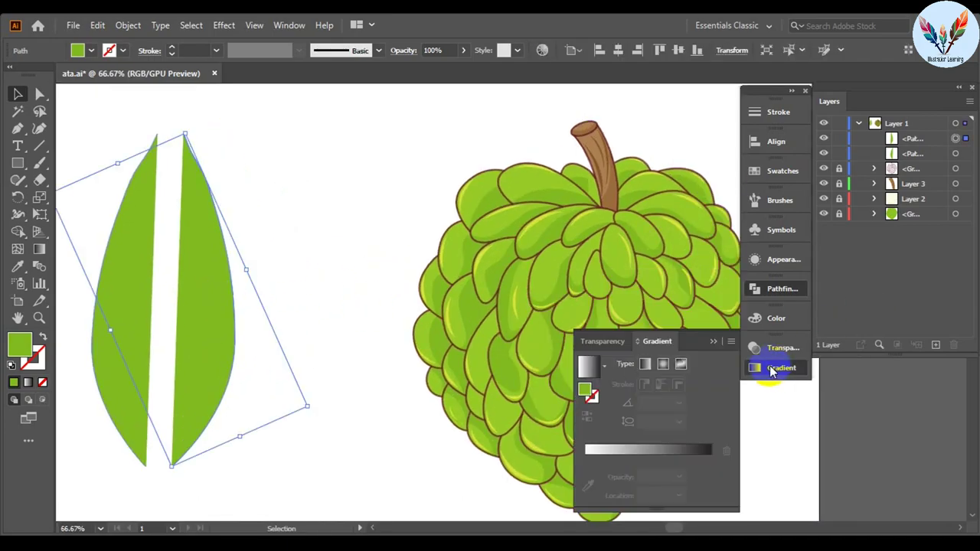
left_click(645, 364)
left_click(663, 397)
left_click(584, 458)
double_click(585, 458)
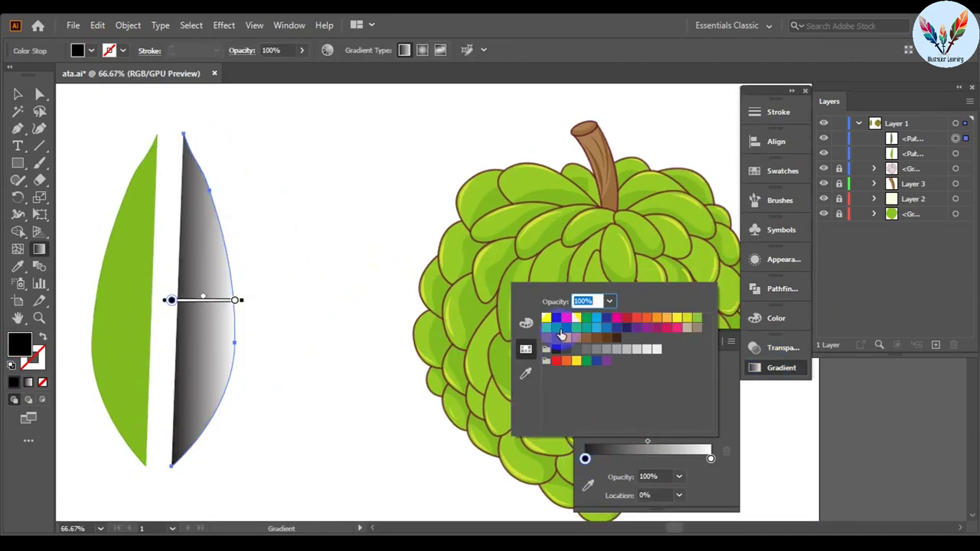
left_click(696, 317)
double_click(711, 458)
left_click(697, 317)
Brighten a gradient stop's green, reverse the gradient, and nudge the half leftward
left_click(584, 459)
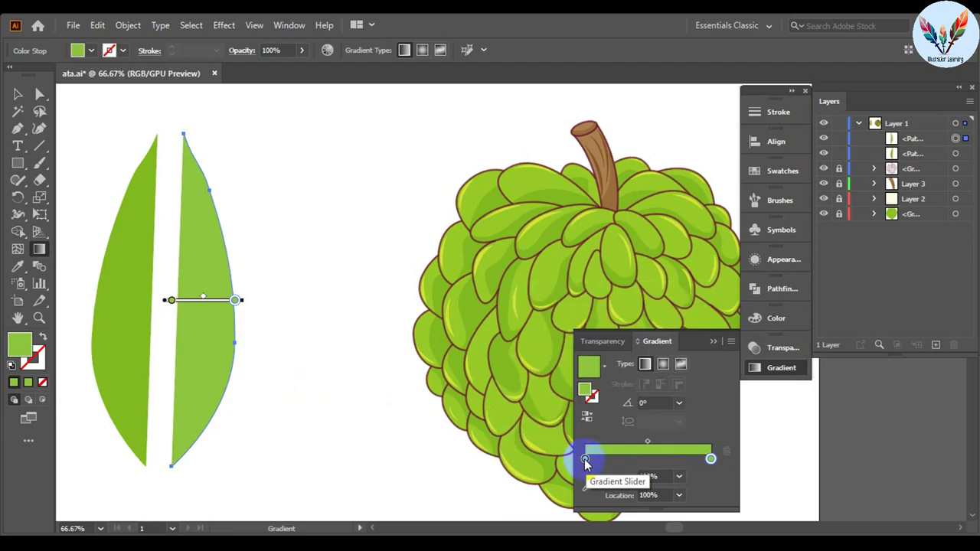
key("F6")
left_click(635, 385)
mouse_move(627, 343)
left_mouse_down()
mouse_move(679, 361)
mouse_move(307, 125)
left_mouse_up()
left_click(781, 367)
left_click(587, 417)
left_click(775, 318)
key("v")
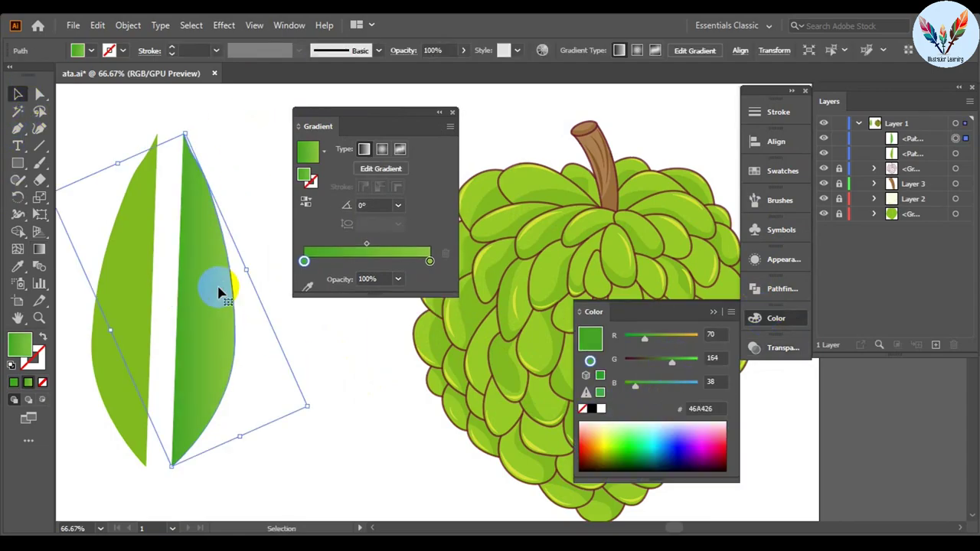
key("shift+Left")
key("shift+Left")
key("shift+Left")
key("shift+Left")
key("shift+Left")
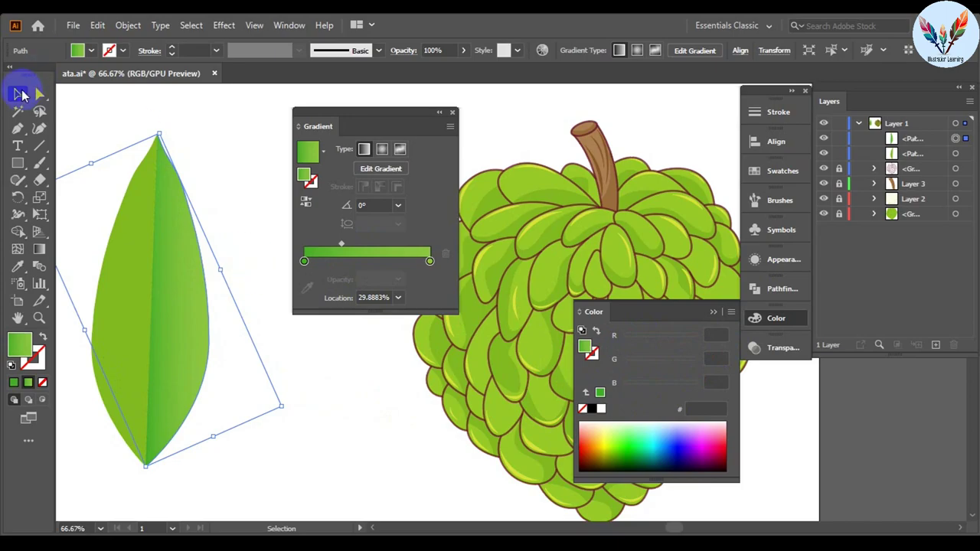
Eyedropper the right half's gradient onto the left half and reverse it to mirror
left_click(18, 266)
left_click(170, 282)
left_click(307, 203)
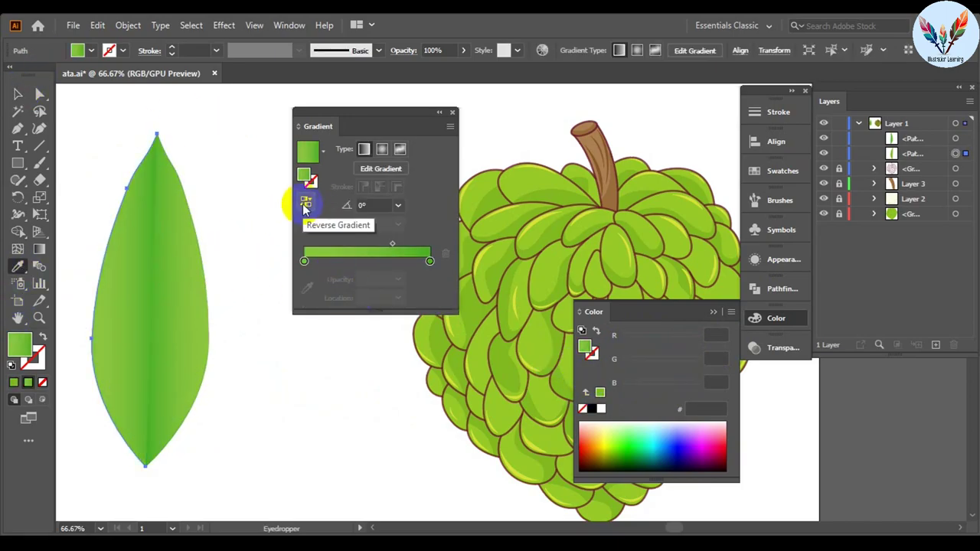
key("v")
left_click(320, 407)
Tilt the leaf about 40° to the right and draw a line from its bottom tip to its top tip
left_click_drag(407, 123, 653, 120)
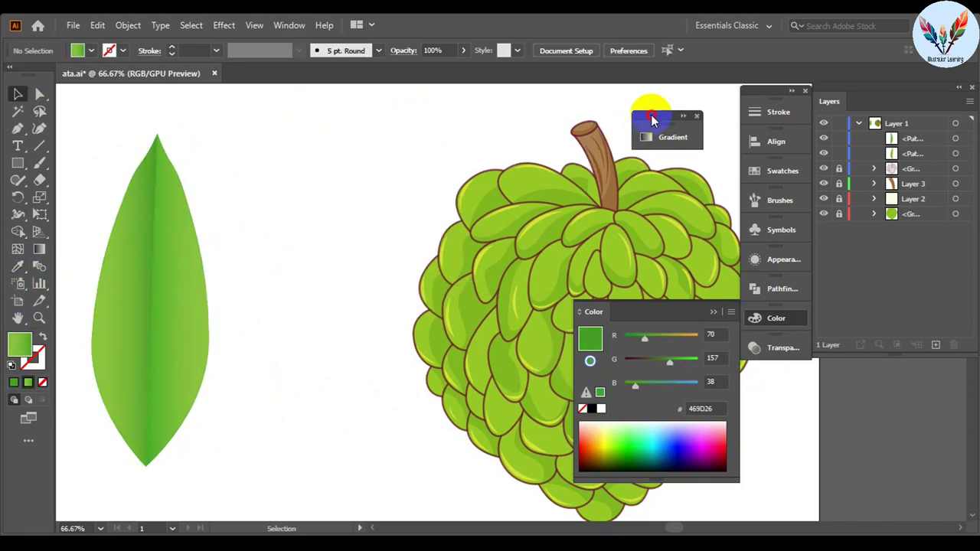
left_click(153, 307)
left_click_drag(280, 131, 393, 284)
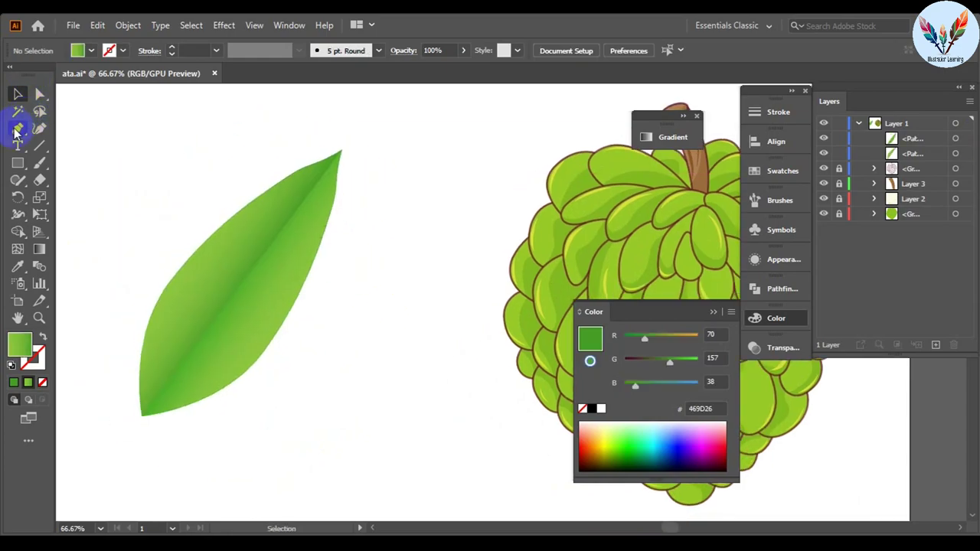
left_click(91, 50)
key("p")
left_click(142, 416)
left_click(341, 153)
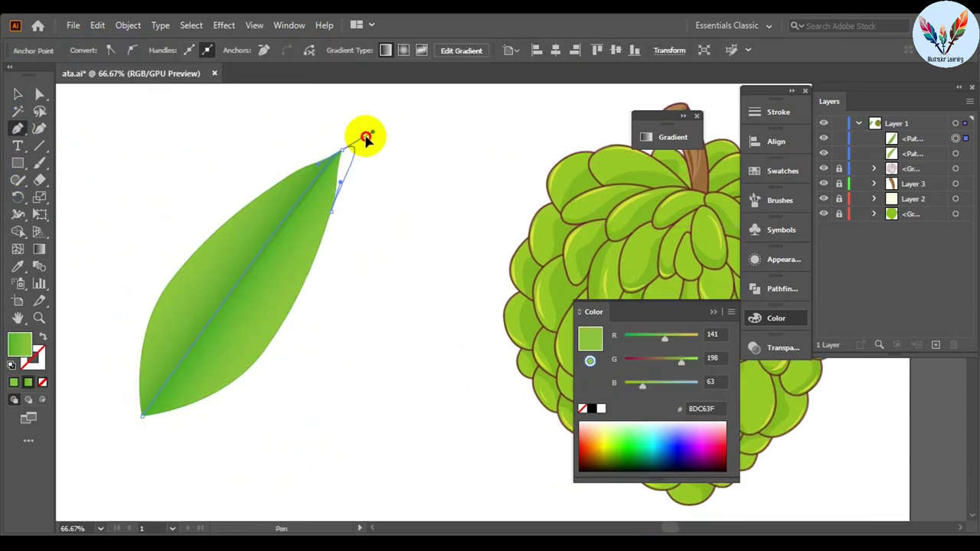
Select both leaf shapes and merge them into a single shape
left_click(21, 95)
key("ctrl+a")
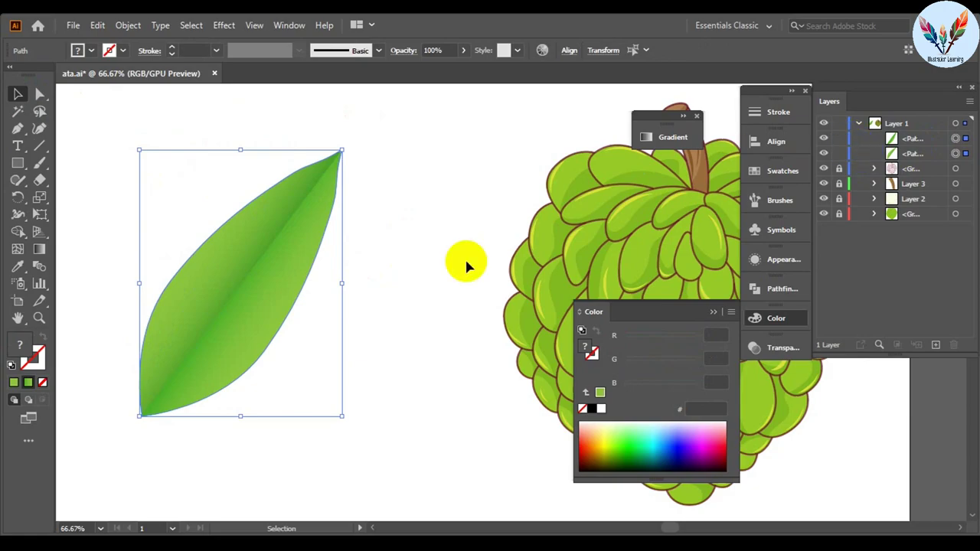
left_click(781, 289)
left_click(586, 322)
left_click(558, 207)
Draw a no-fill, green-stroked midrib from the leaf's bottom tip to its top tip
left_click(91, 51)
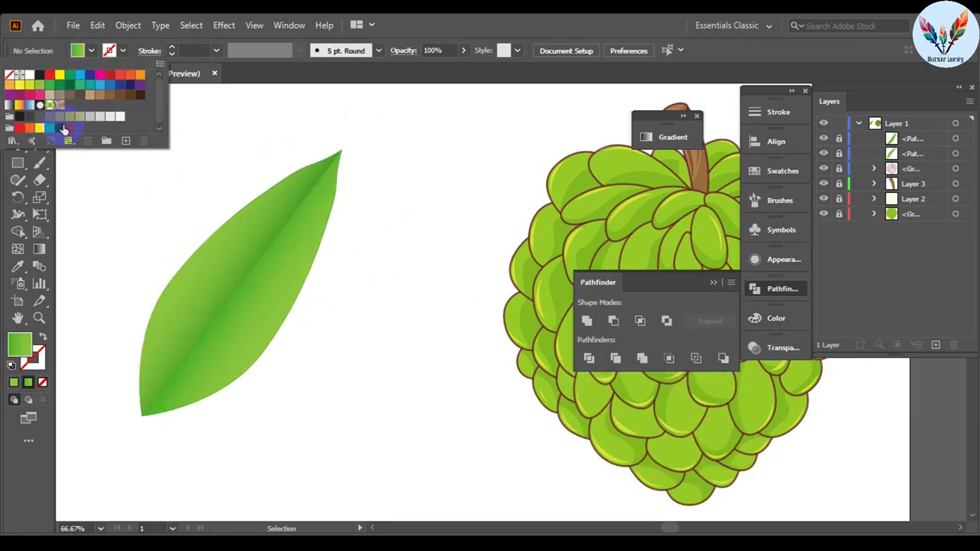
left_click(11, 73)
left_click(123, 51)
left_click(54, 107)
left_click(17, 130)
left_click(141, 415)
left_click(341, 153)
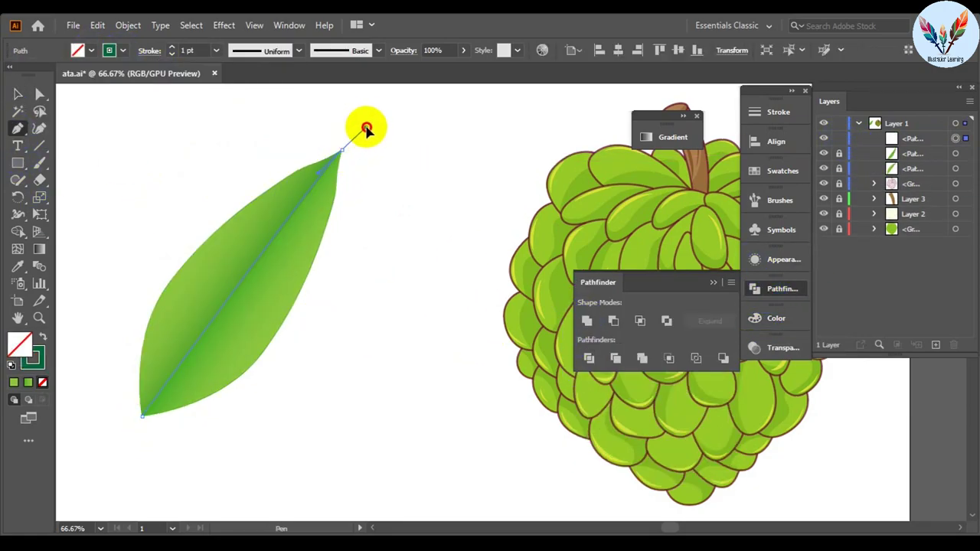
key("v")
Recolour the midrib stroke to a softer olive green (#4D8238)
left_click(335, 164)
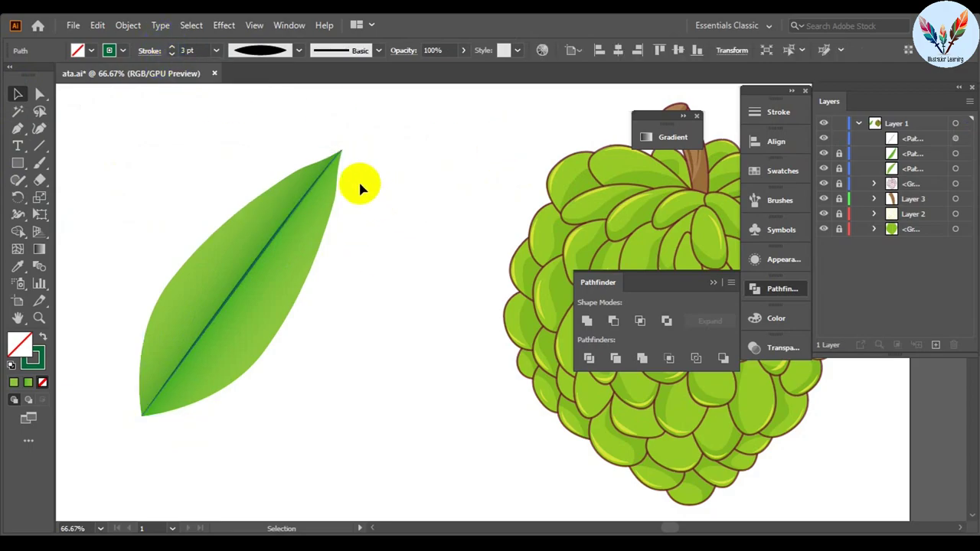
left_click(337, 158)
left_click(775, 318)
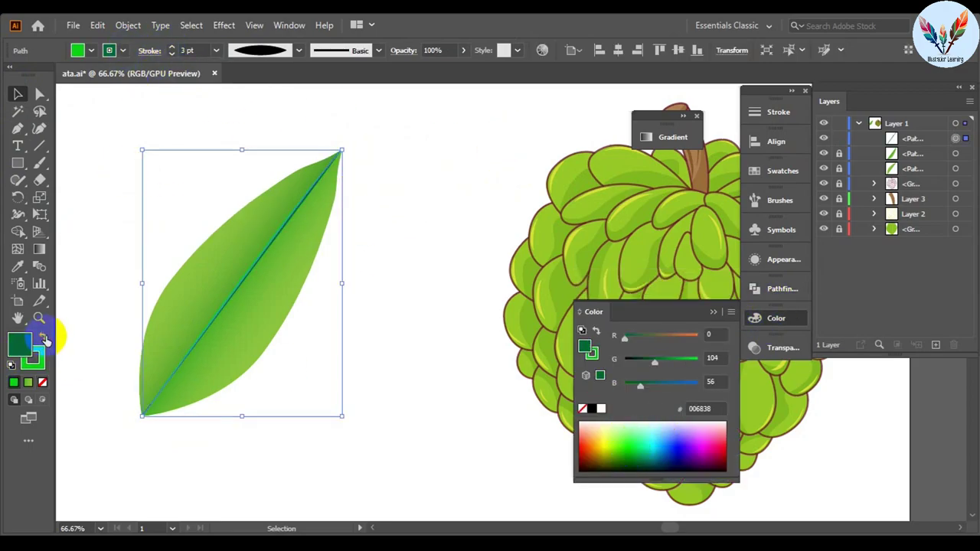
left_click(43, 337)
left_click(328, 180)
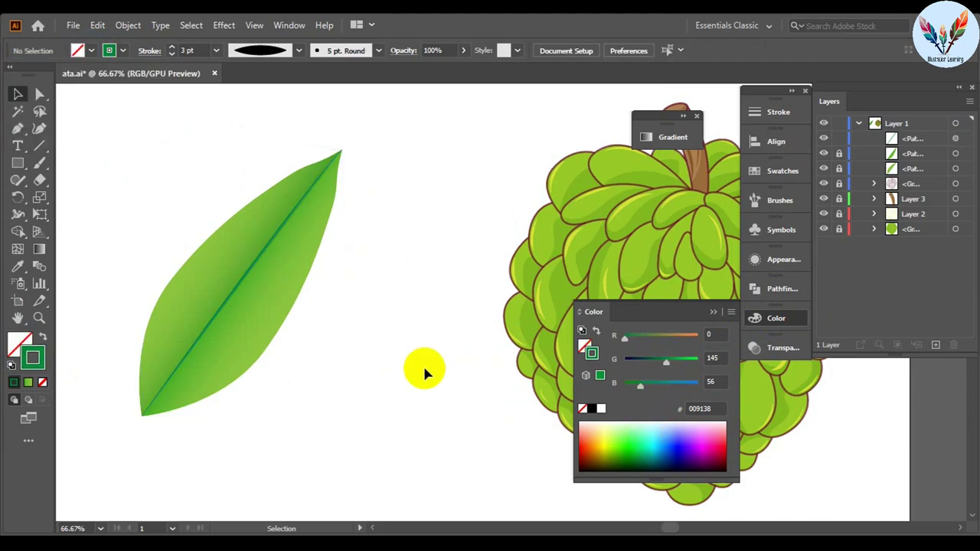
scroll(278, 286, "up", 2)
scroll(433, 281, "down", 2)
left_click_drag(624, 338, 646, 337)
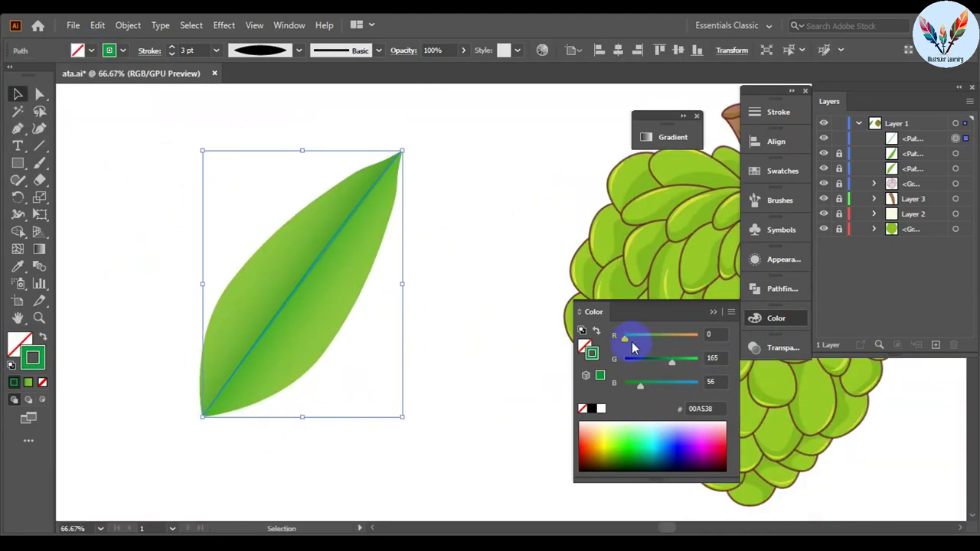
left_click(318, 272)
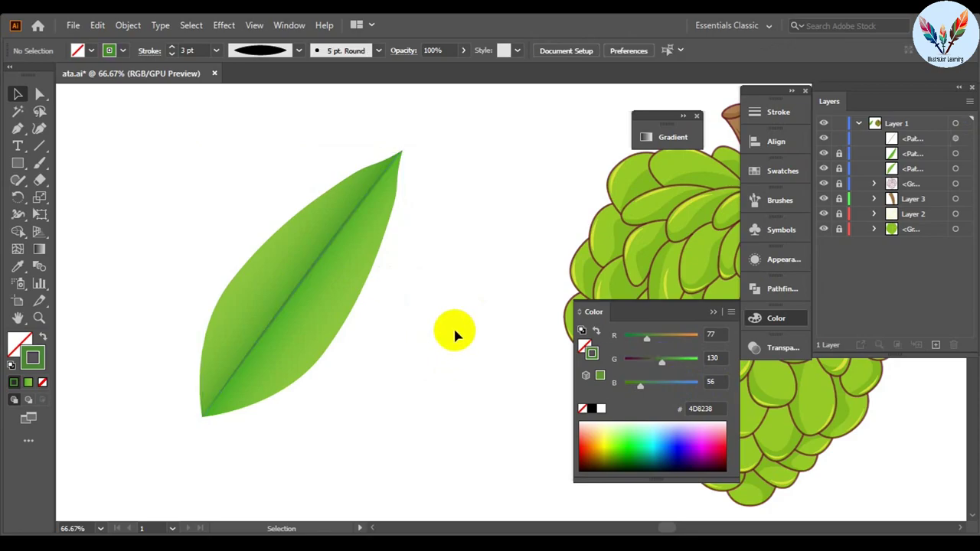
Switch the stroke to white and draw a curved side vein near the leaf base
left_click(327, 250)
left_click(115, 55)
left_click(76, 170)
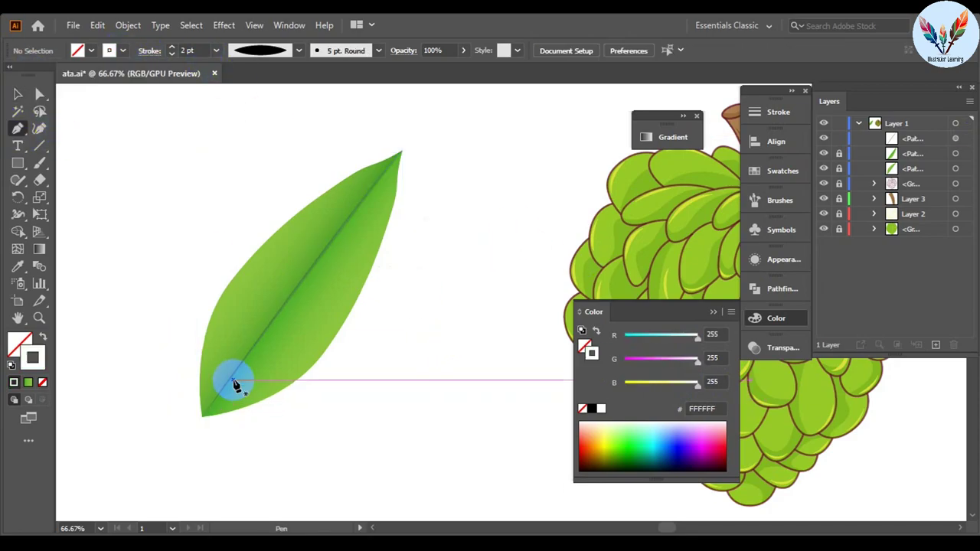
scroll(236, 385, "up", 2)
scroll(274, 366, "up", 2)
left_click(284, 186)
left_click_drag(302, 400, 263, 416)
Draw the first curved vein paths branching from the midrib toward the upper leaf
scroll(337, 363, "up", 1)
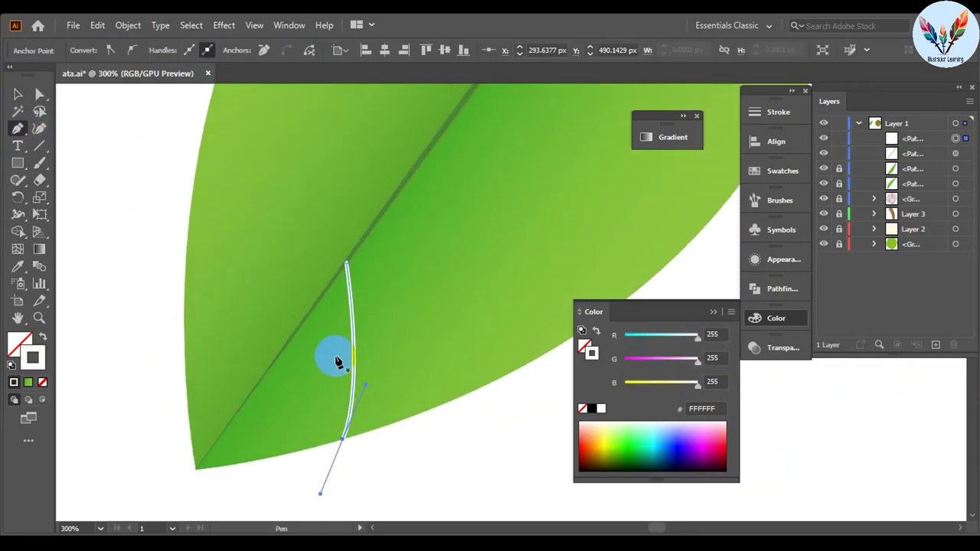
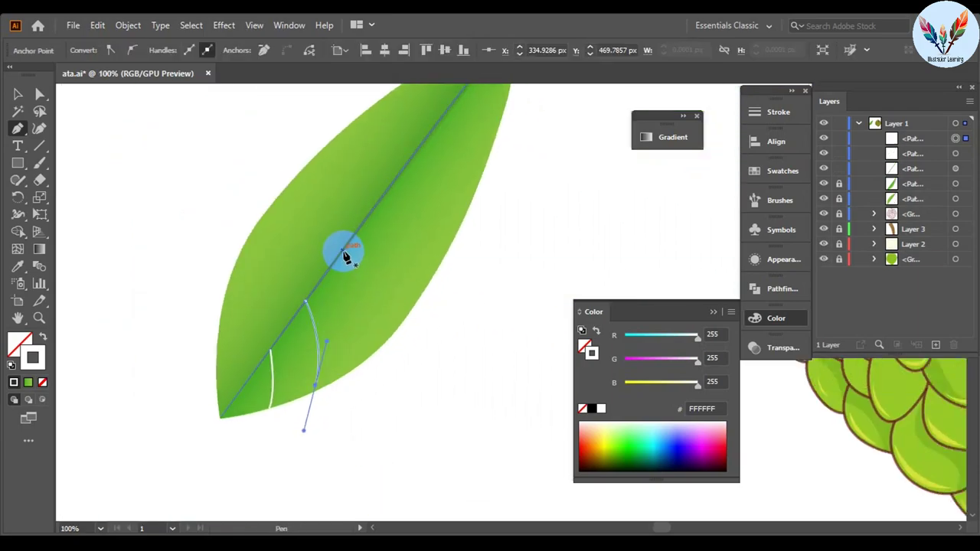
Draw the first curved vein paths branching from the midrib toward the upper leaf
left_click(346, 257)
left_click_drag(329, 398, 335, 426)
left_click(393, 383)
scroll(393, 383, "up", 1)
left_click(366, 241)
mouse_move(357, 352)
left_mouse_down()
mouse_move(380, 353)
mouse_move(444, 302)
left_mouse_up()
left_click(405, 197)
scroll(302, 349, "down", 3)
scroll(302, 348, "left", 3)
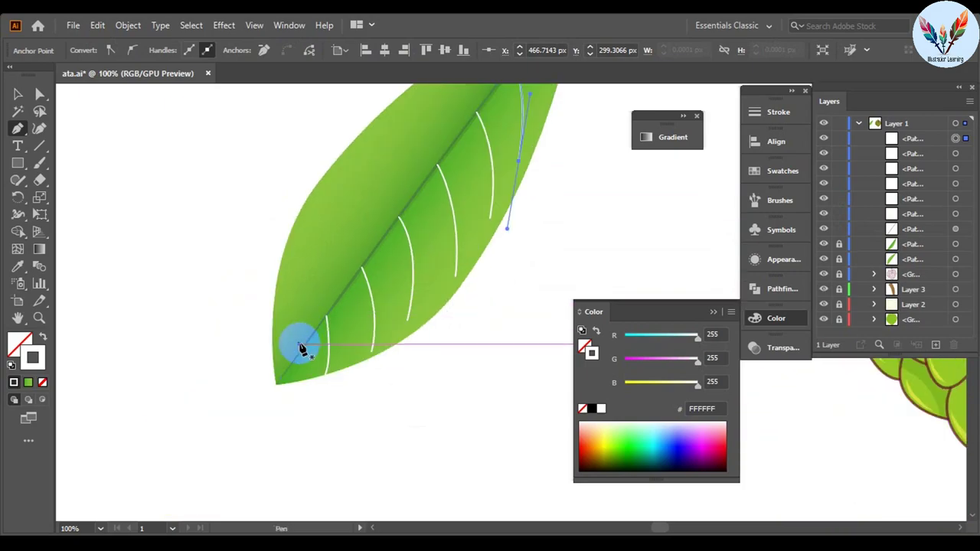
Draw the remaining curved veins from the midrib out to the leaf edges
scroll(302, 348, "up", 2)
left_click(376, 258)
left_click_drag(223, 348, 186, 437)
scroll(436, 283, "up", 3)
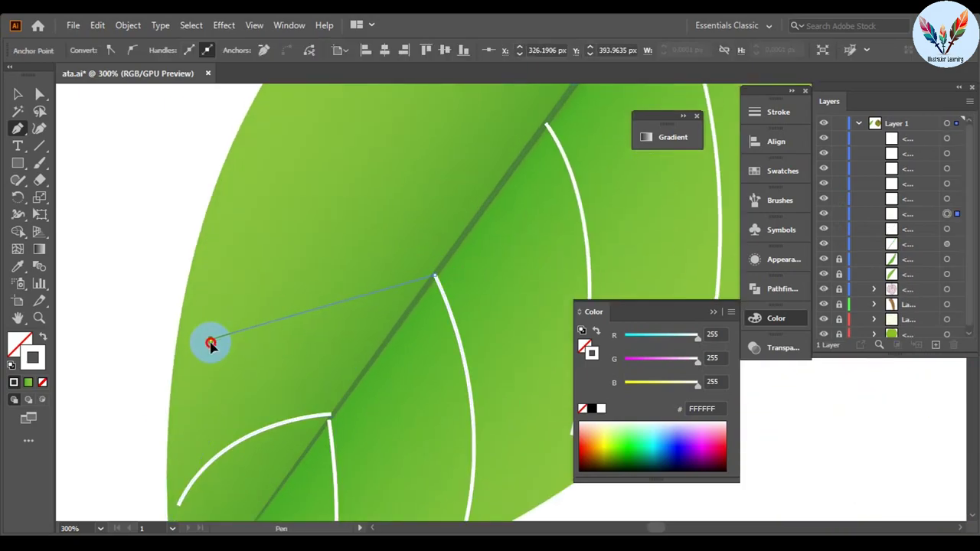
scroll(157, 414, "down", 3)
left_click_drag(461, 186, 466, 189)
scroll(466, 189, "up", 3)
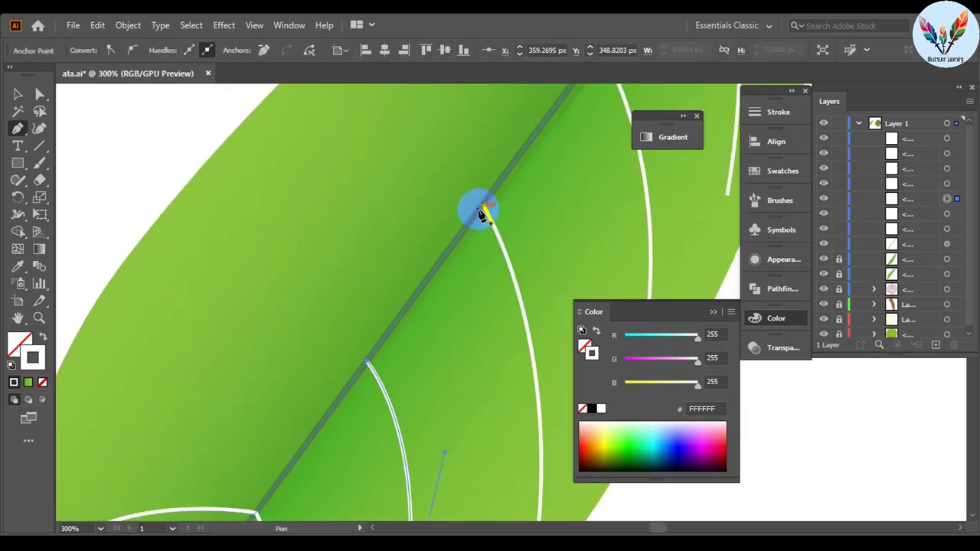
scroll(481, 213, "down", 2)
left_click(605, 111)
left_click_drag(359, 175, 280, 276)
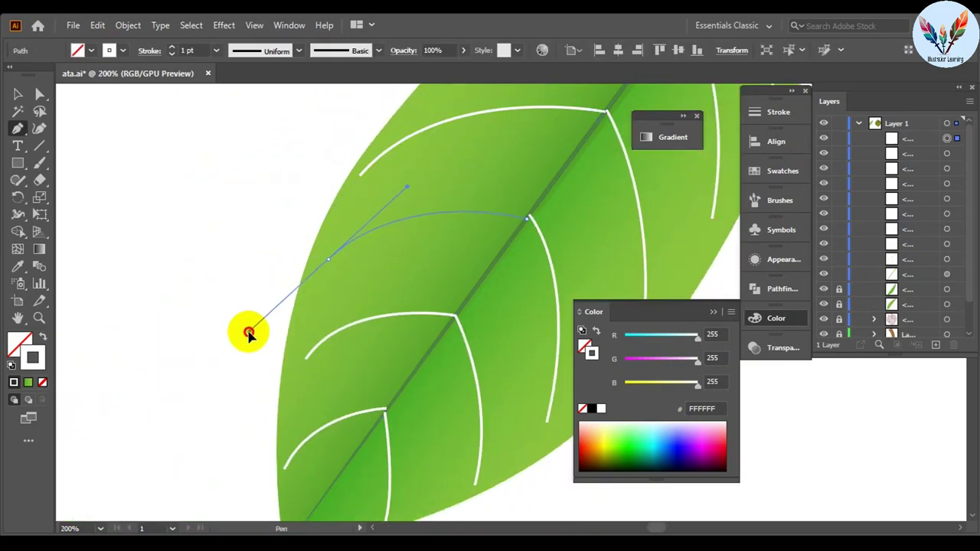
scroll(432, 306, "down", 3)
left_click(460, 294)
left_click_drag(249, 340, 164, 416)
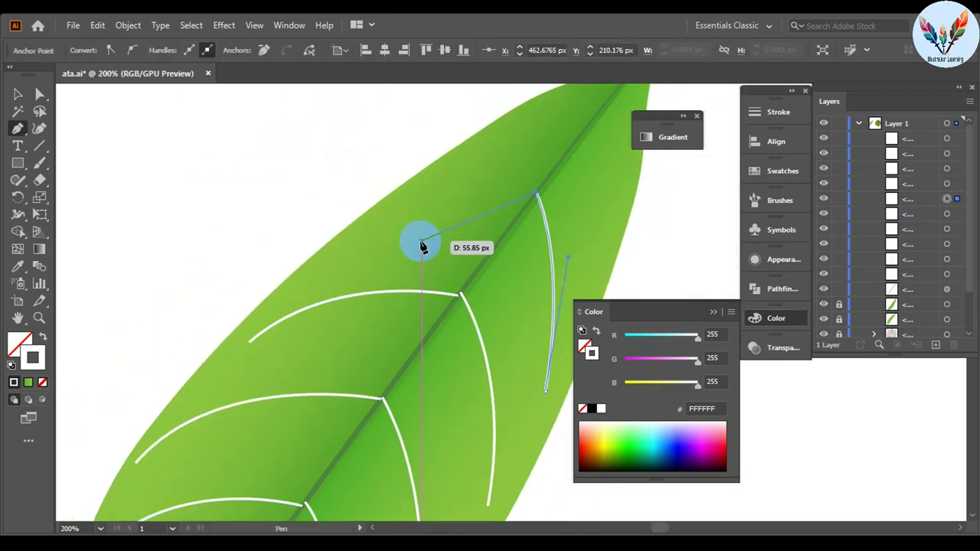
Give the white vein strokes a tapered width profile and zoom in to check the taper
left_click(304, 292)
key("v")
scroll(265, 260, "down", 4)
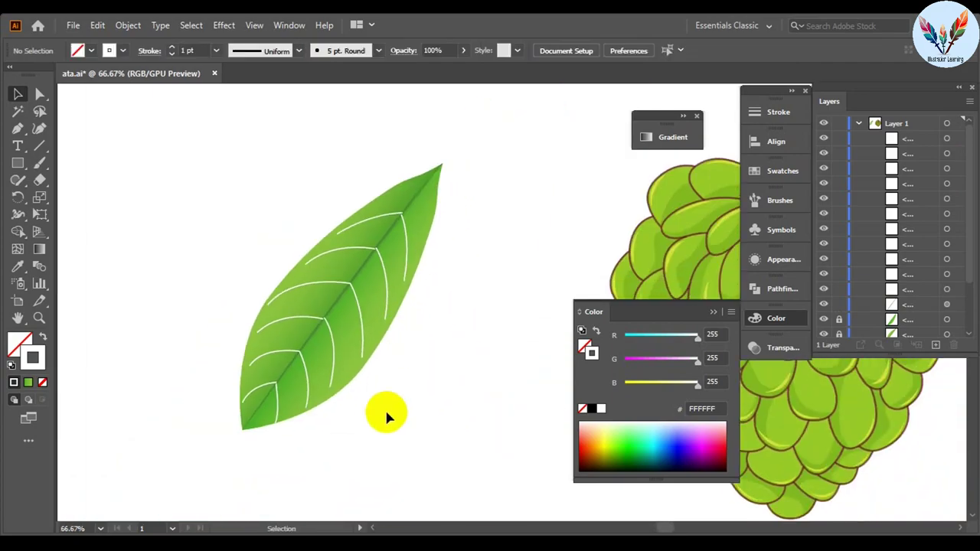
left_click(420, 197)
left_click(299, 51)
left_click(256, 92)
left_click(440, 276)
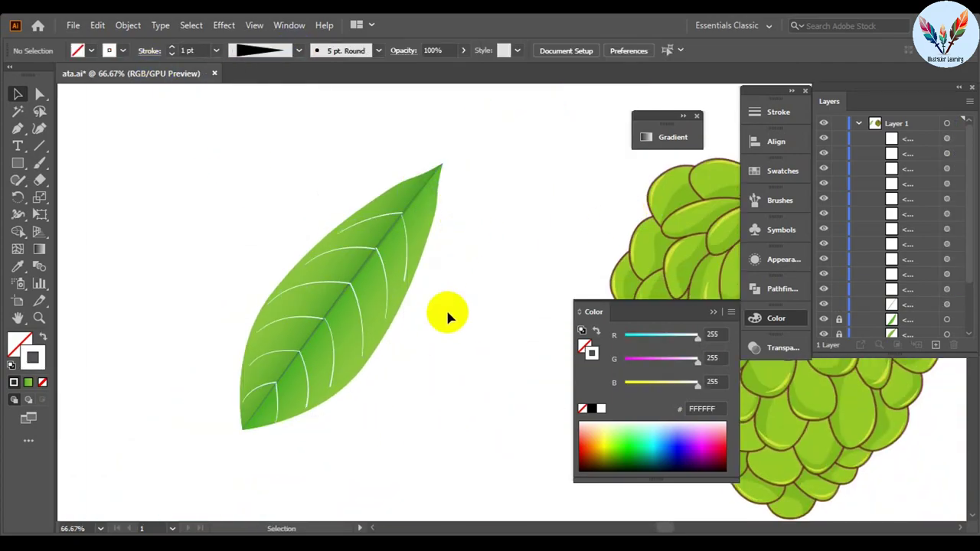
left_click_drag(448, 317, 370, 325)
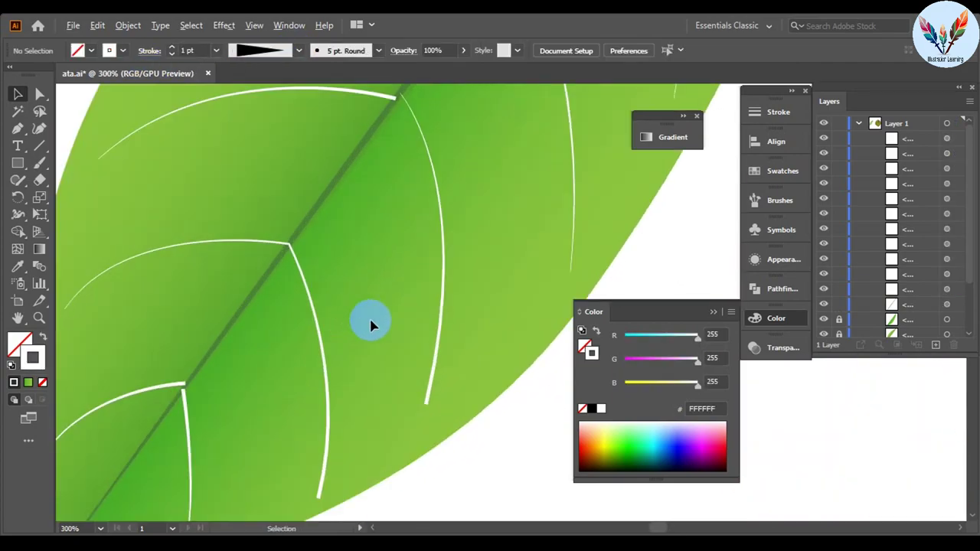
Switch the veins to a different tapered width profile
left_click(498, 418)
scroll(465, 268, "down", 5)
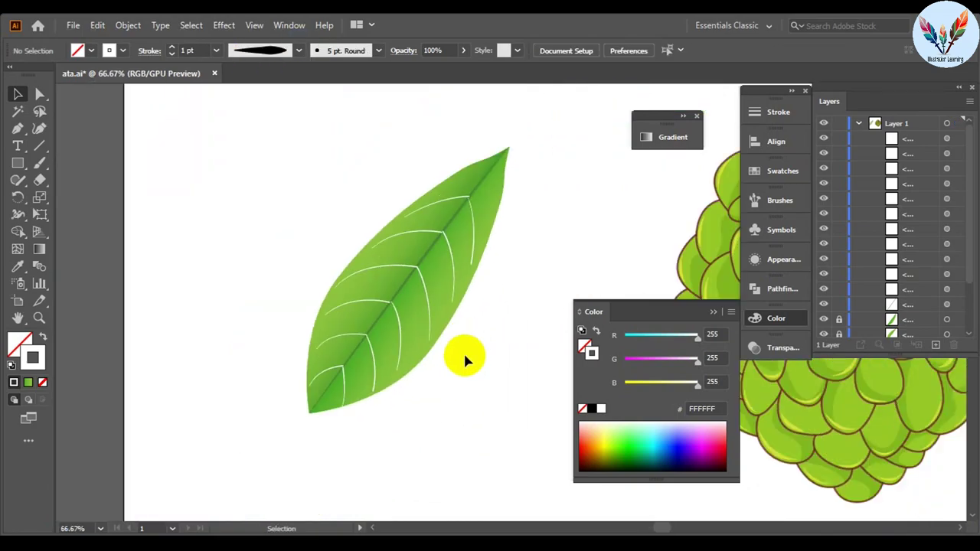
left_click(484, 186)
left_click(298, 50)
left_click(256, 88)
left_click(448, 225)
Inspect a single vein's tapered stroke, then deselect it
scroll(357, 171, "up", 10)
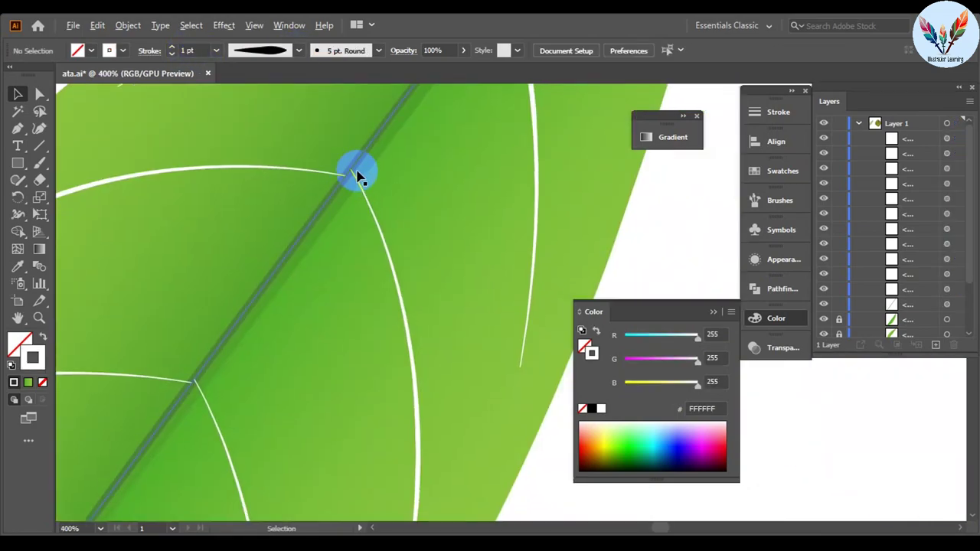
scroll(471, 253, "down", 3)
scroll(399, 335, "down", 3)
left_click(444, 278)
scroll(462, 222, "up", 3)
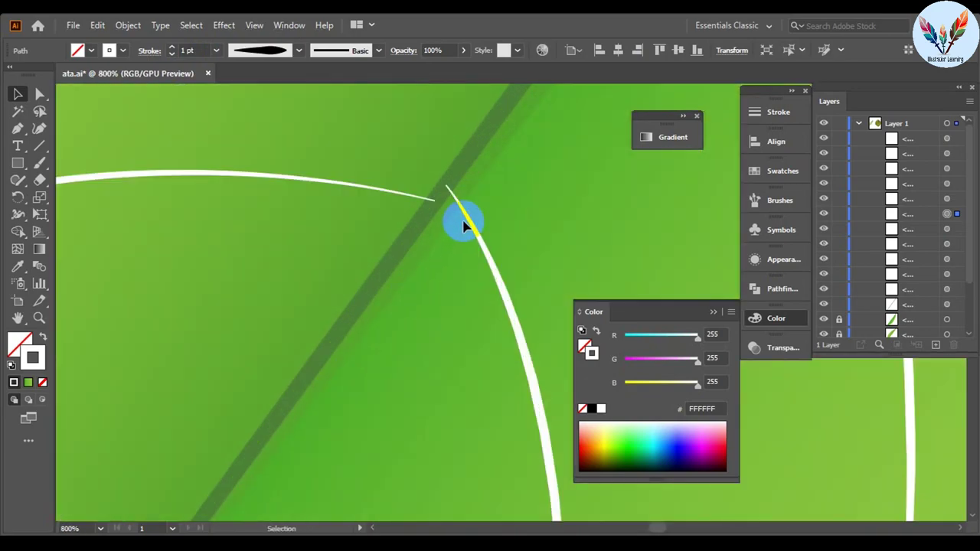
scroll(315, 366, "down", 4)
scroll(314, 366, "up", 5)
scroll(357, 313, "down", 5)
left_click(477, 366)
scroll(477, 365, "down", 4)
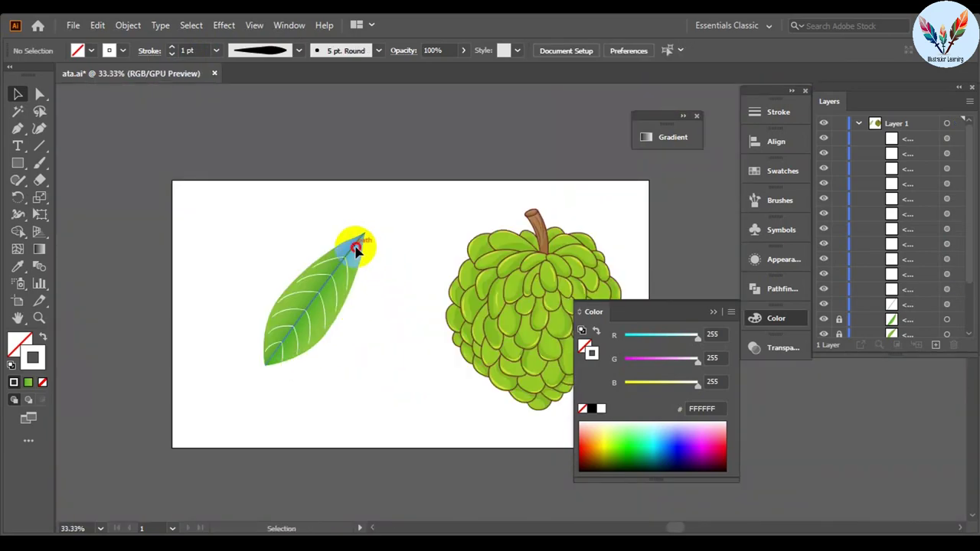
Set the selected vein lines to 50% opacity
scroll(348, 371, "up", 1)
left_click_drag(401, 345, 186, 136)
left_click(640, 440)
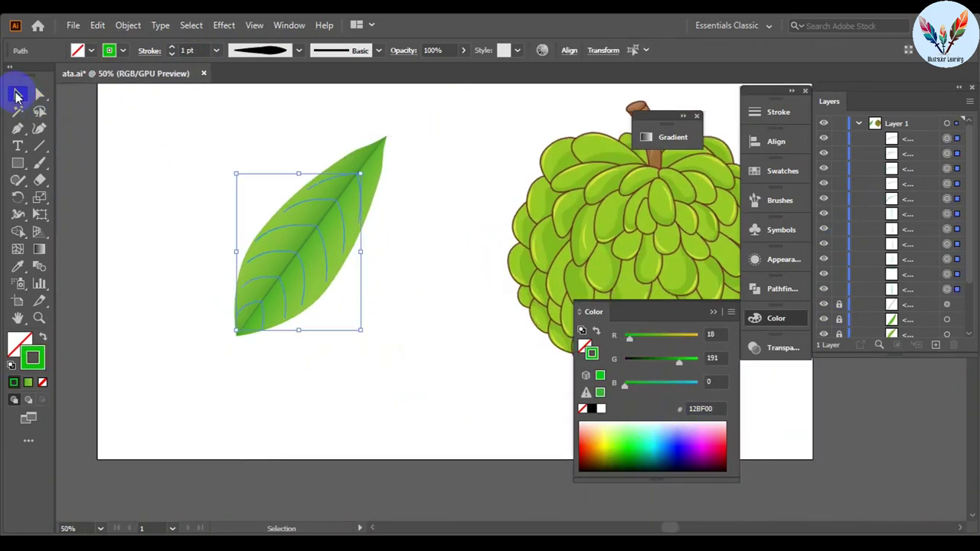
left_click(432, 51)
type("50")
key("Return")
scroll(356, 198, "down", 3)
left_click(356, 198)
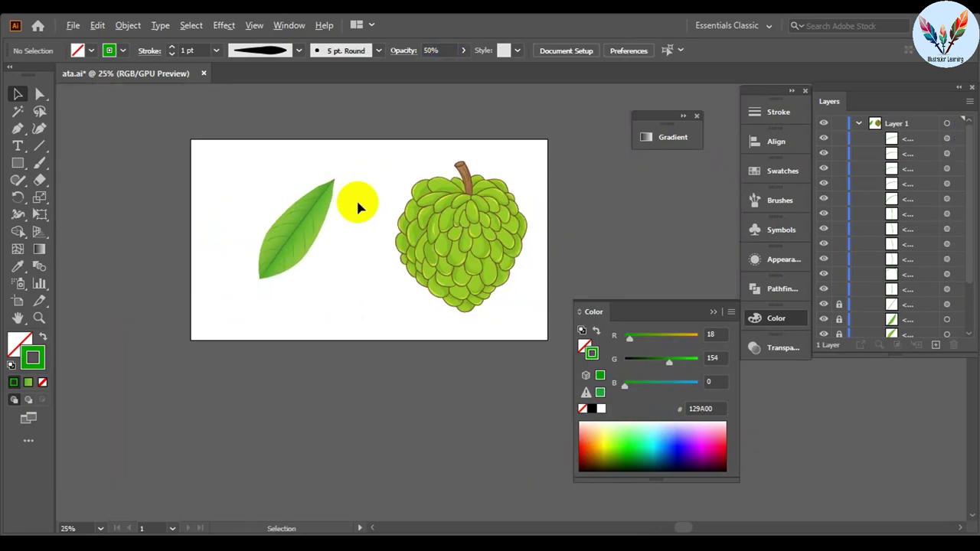
scroll(383, 283, "up", 4)
scroll(414, 285, "down", 1)
Group the leaf together with its veins
right_click(366, 237)
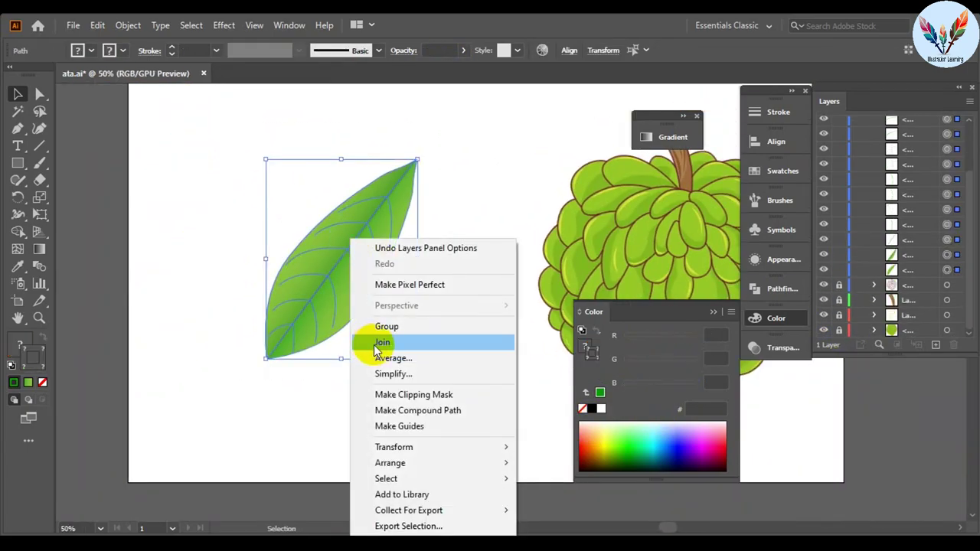
left_click(371, 325)
scroll(317, 247, "down", 2)
Rotate the leaf to a steep diagonal and move it against the fruit's left side
left_click_drag(308, 223, 253, 270)
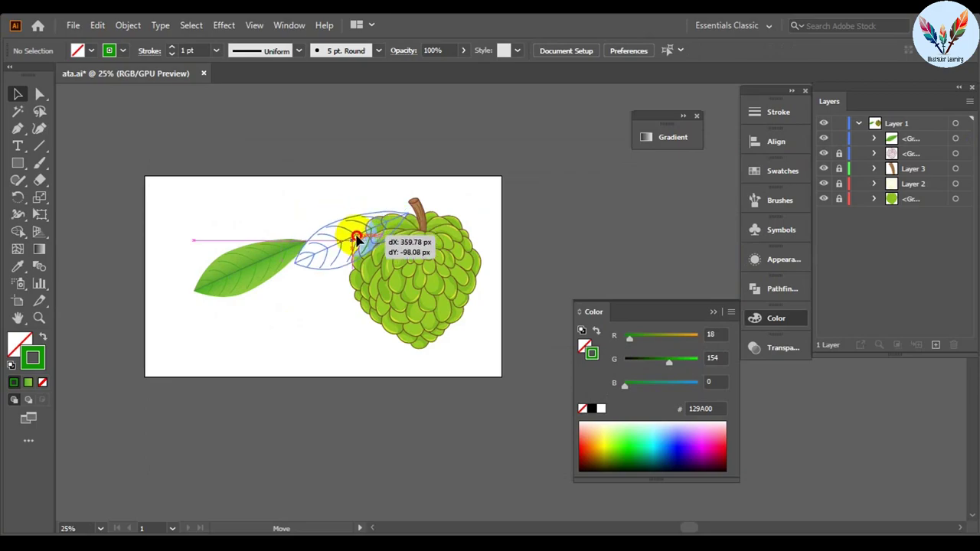
left_click_drag(357, 240, 357, 239)
scroll(357, 239, "up", 1)
left_click_drag(911, 139, 911, 201)
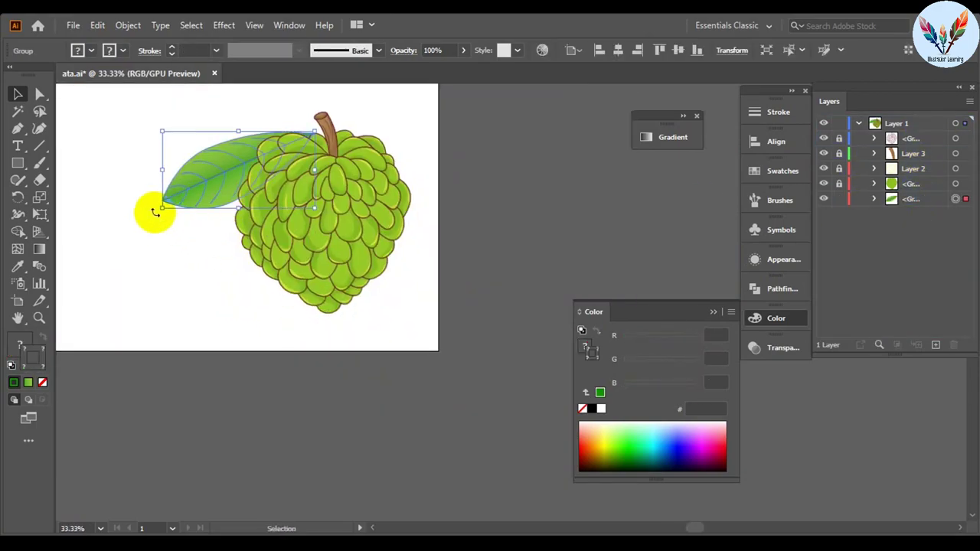
left_click_drag(155, 212, 188, 271)
right_click(207, 225)
left_click(481, 255)
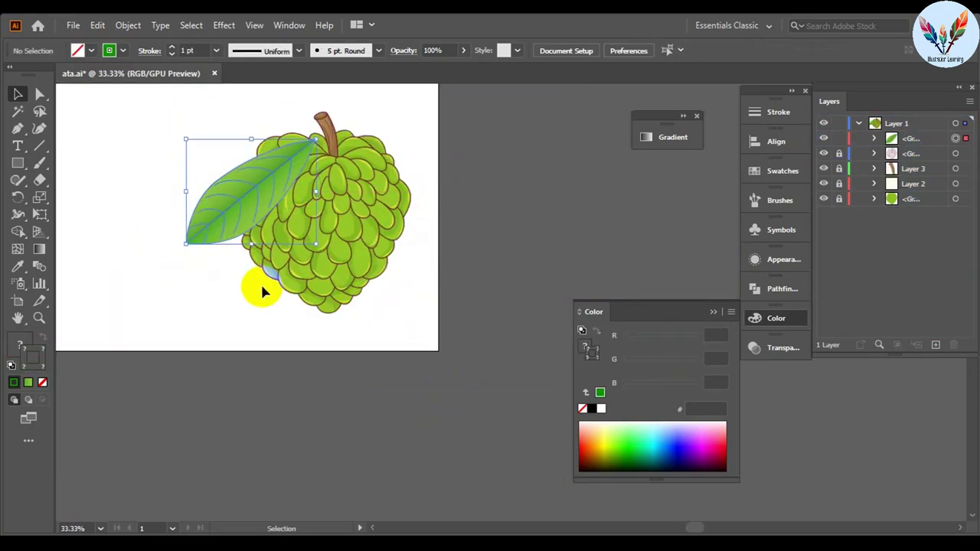
left_click_drag(284, 145, 416, 163)
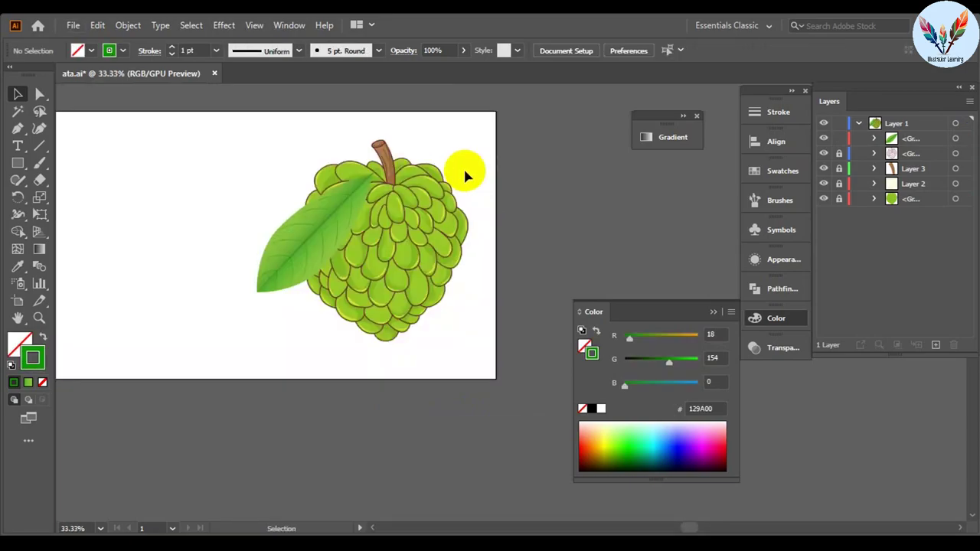
Retune the leaf's green gradient, shifting the midpoint to 64.5%
scroll(307, 245, "up", 2)
left_click(280, 228)
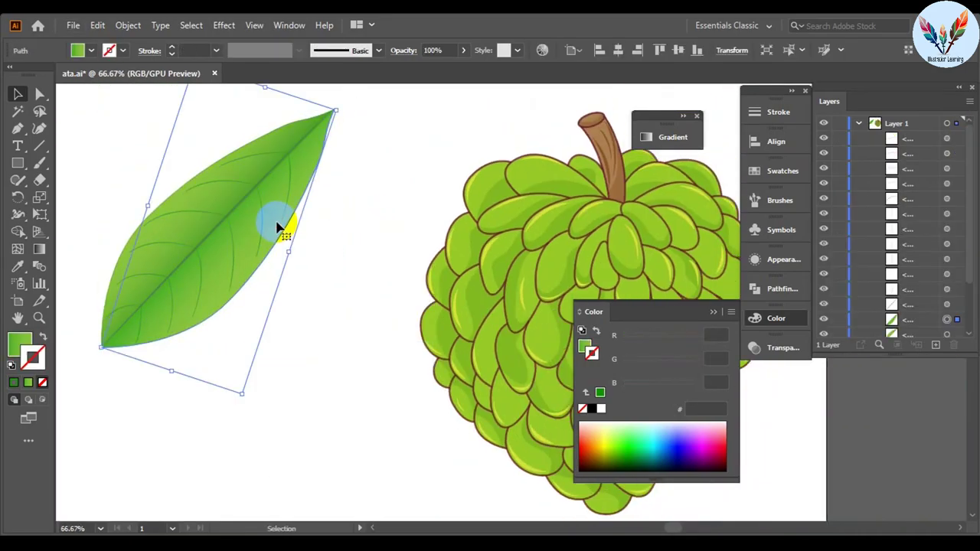
key("ctrl+minus")
key("ctrl+F9")
left_click(469, 290)
left_click(589, 259)
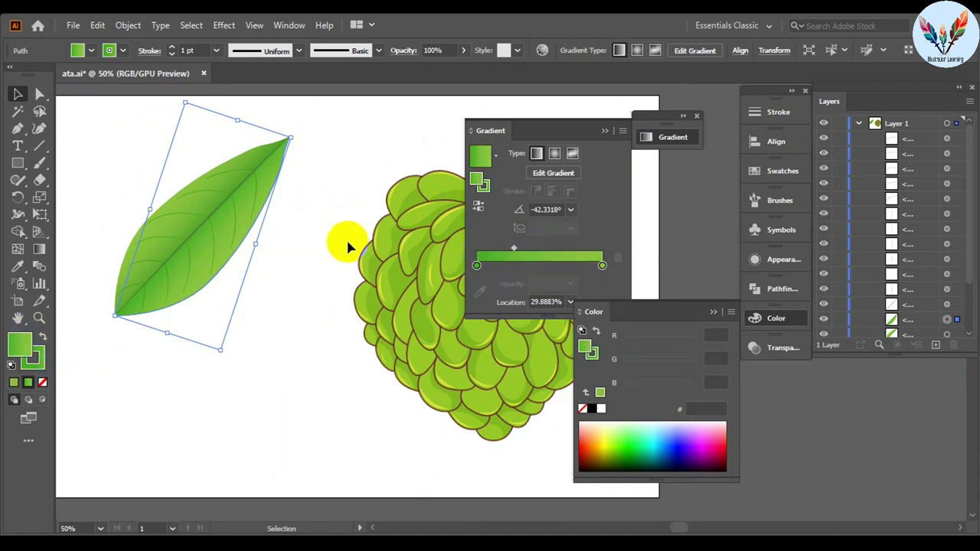
left_click_drag(513, 249, 559, 250)
left_click(184, 241)
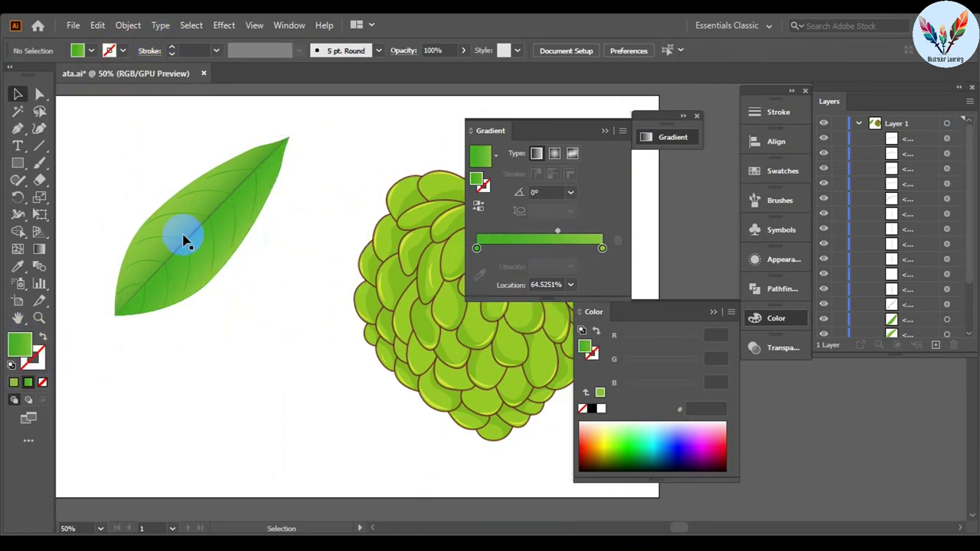
Zoom out and move the gradient leaf onto the fruit's left side
left_click(291, 349)
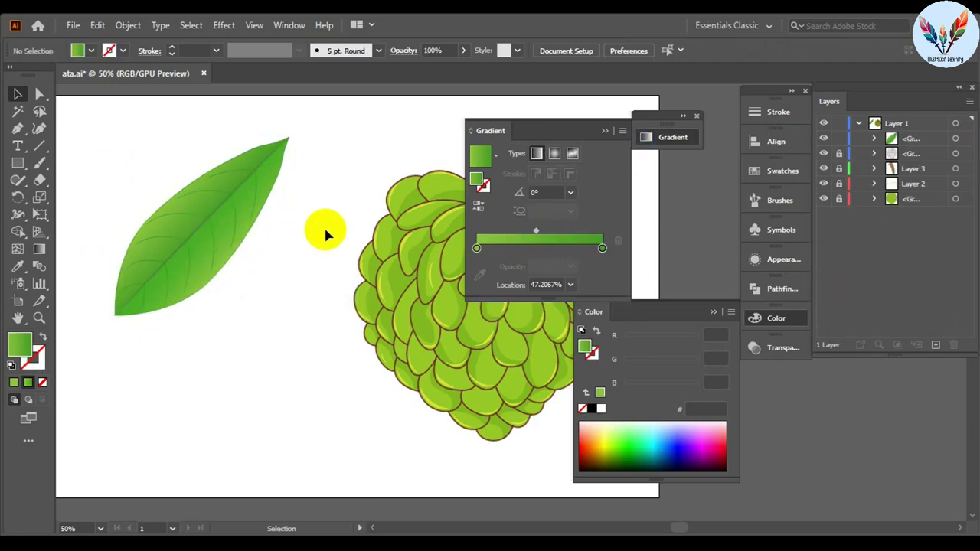
key("ctrl+minus")
left_click_drag(215, 226, 368, 256)
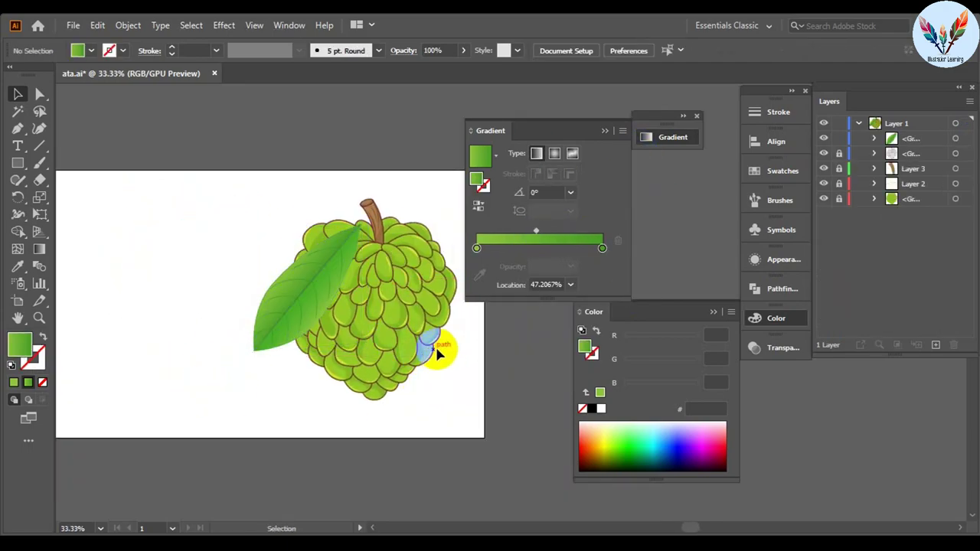
Send the leaf behind the fruit and add a flatter second leaf at the top
left_click(313, 376)
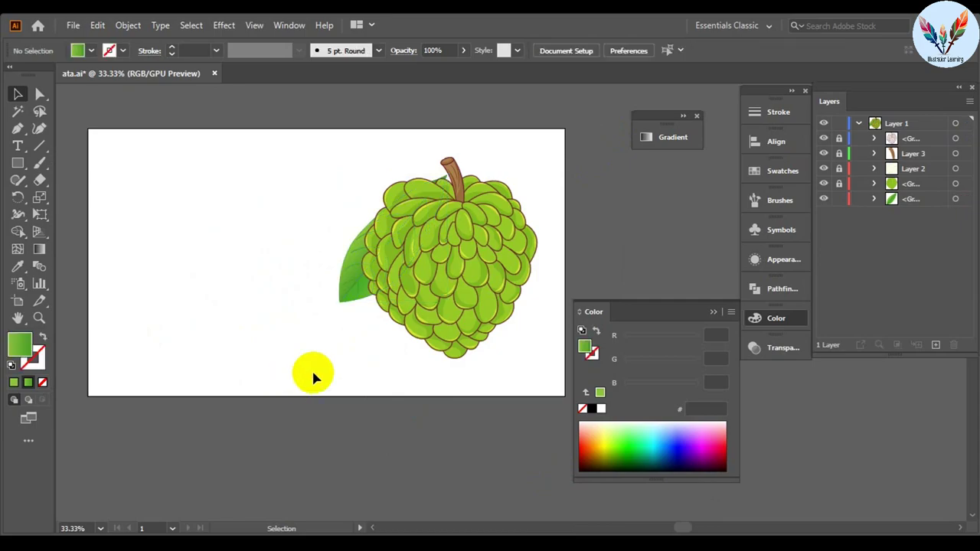
left_click(376, 243)
left_click(522, 368)
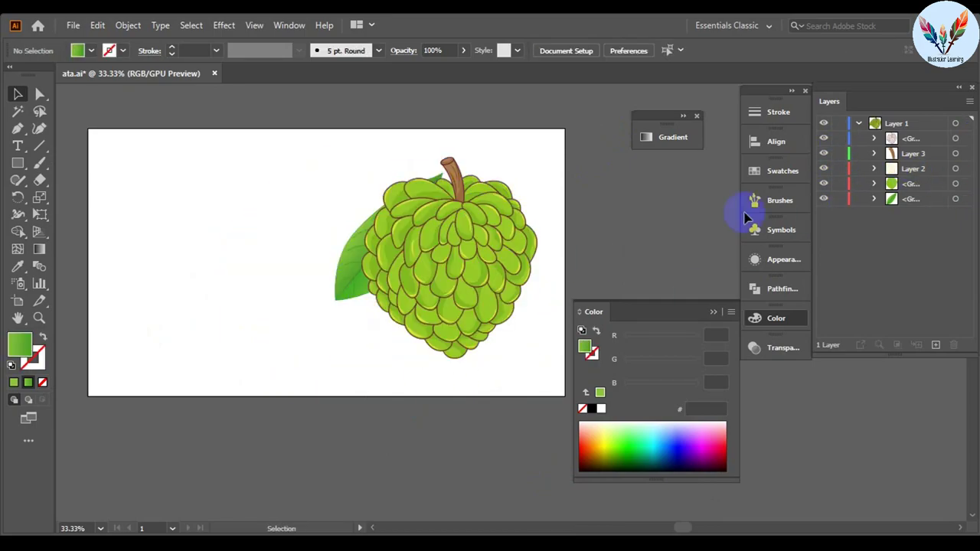
left_click_drag(501, 376, 309, 152)
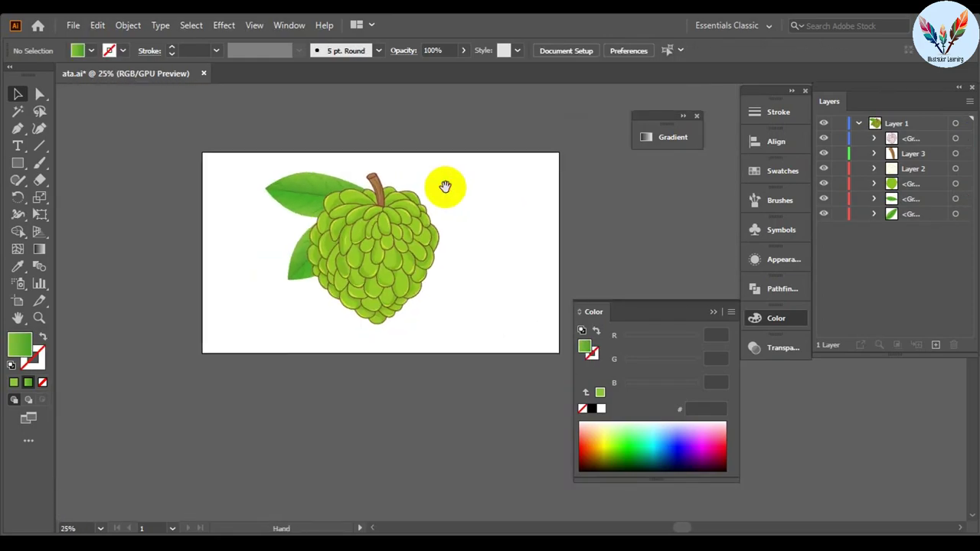
left_click(282, 189)
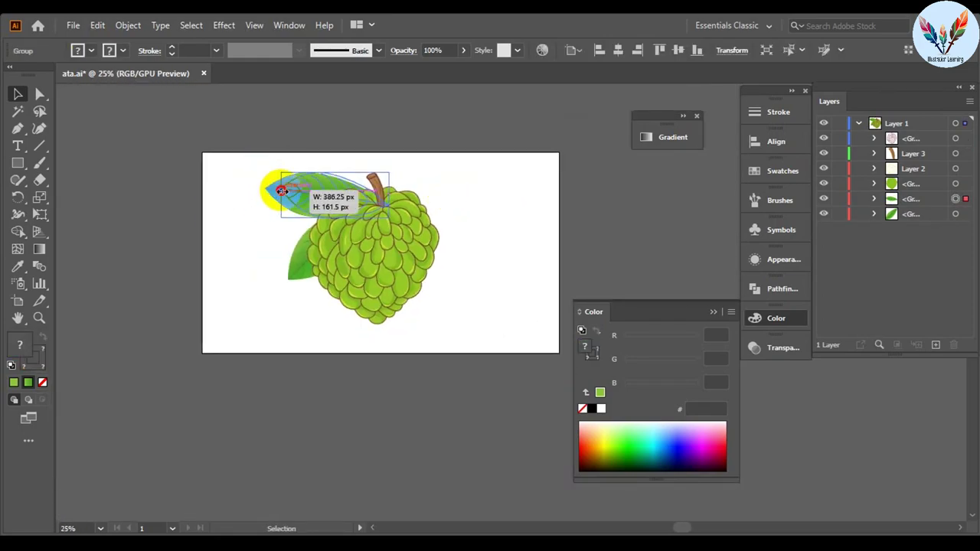
left_click_drag(206, 295, 289, 306)
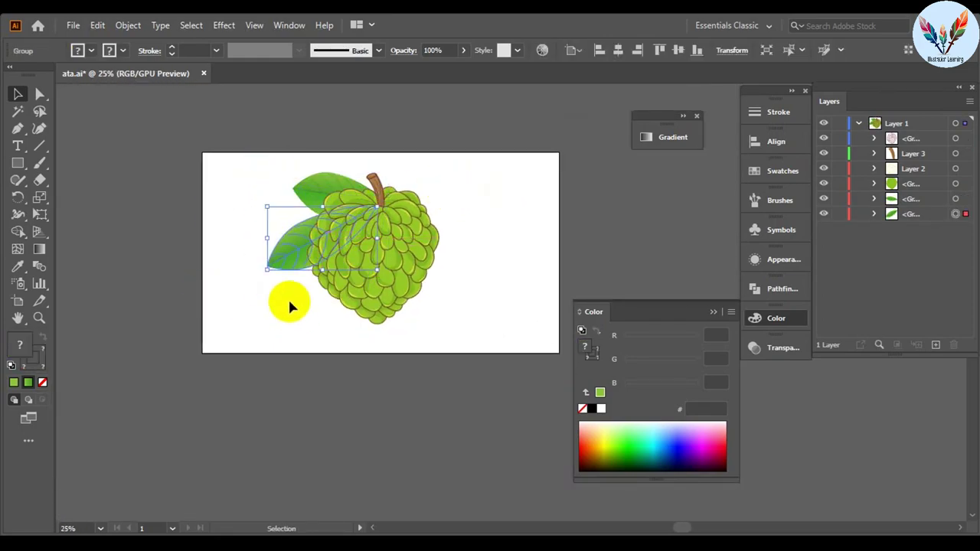
Copy a leaf upright beside the stem on the right and reposition the left leaves
mouse_move(426, 276)
left_mouse_down()
mouse_move(518, 313)
mouse_move(541, 240)
left_mouse_up()
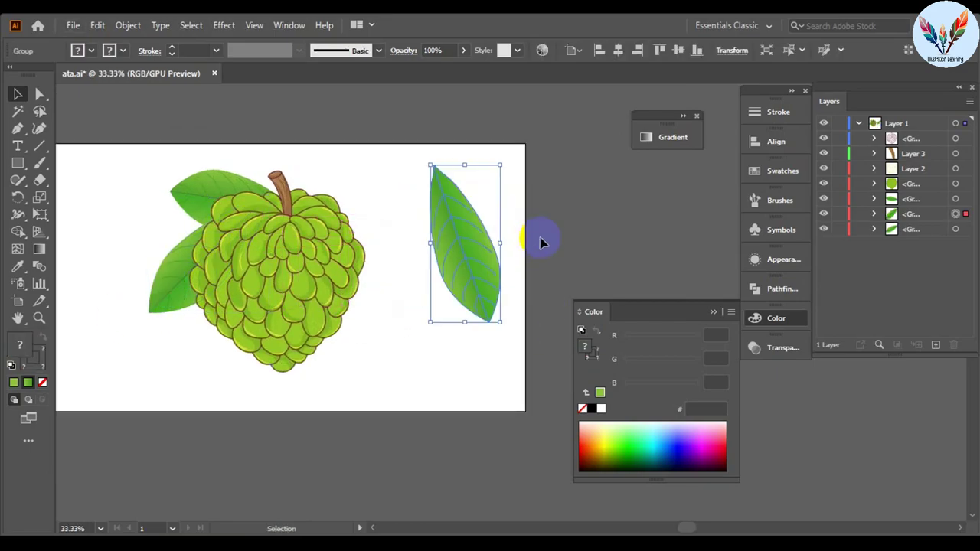
mouse_move(536, 317)
left_mouse_down()
mouse_move(383, 328)
mouse_move(450, 249)
mouse_move(418, 261)
mouse_move(373, 257)
mouse_move(375, 198)
mouse_move(358, 190)
left_mouse_up()
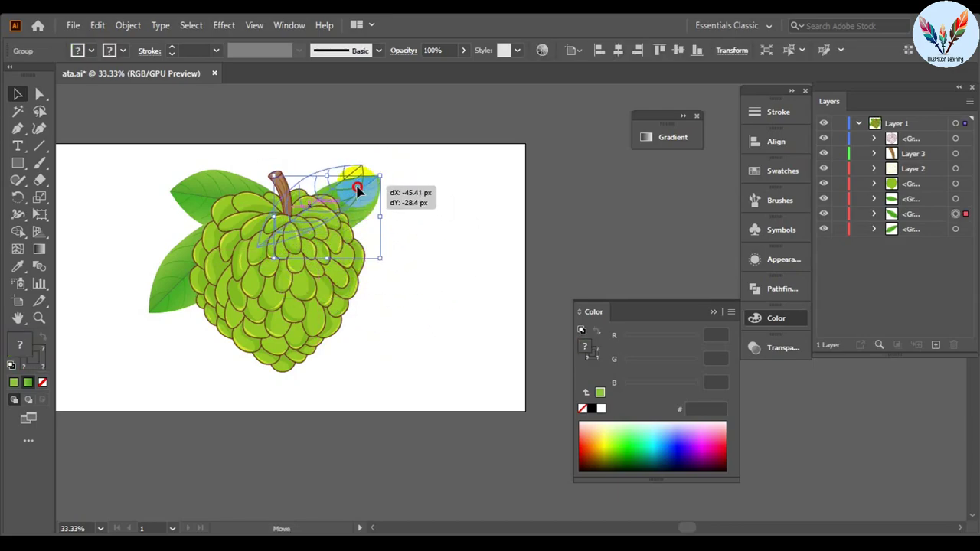
left_click(225, 295)
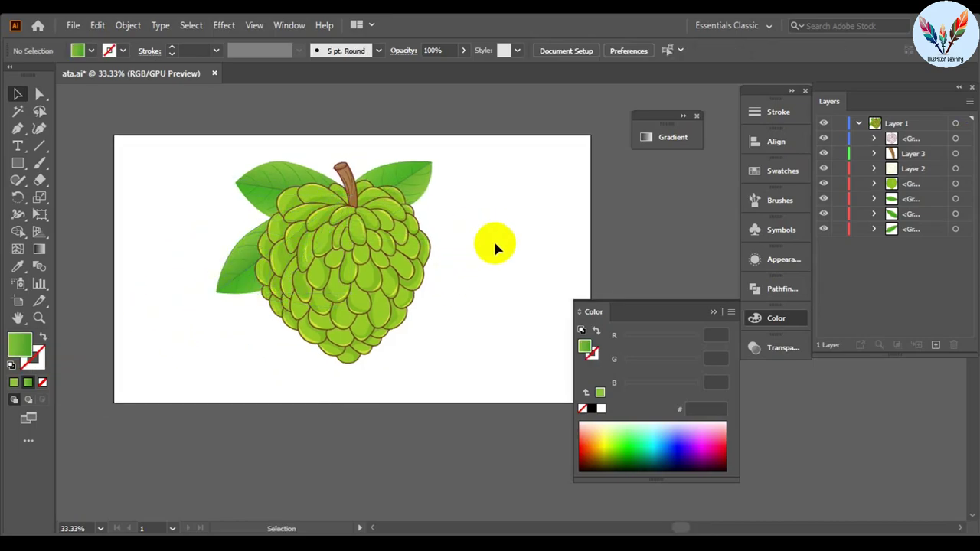
scroll(493, 247, "right", 3)
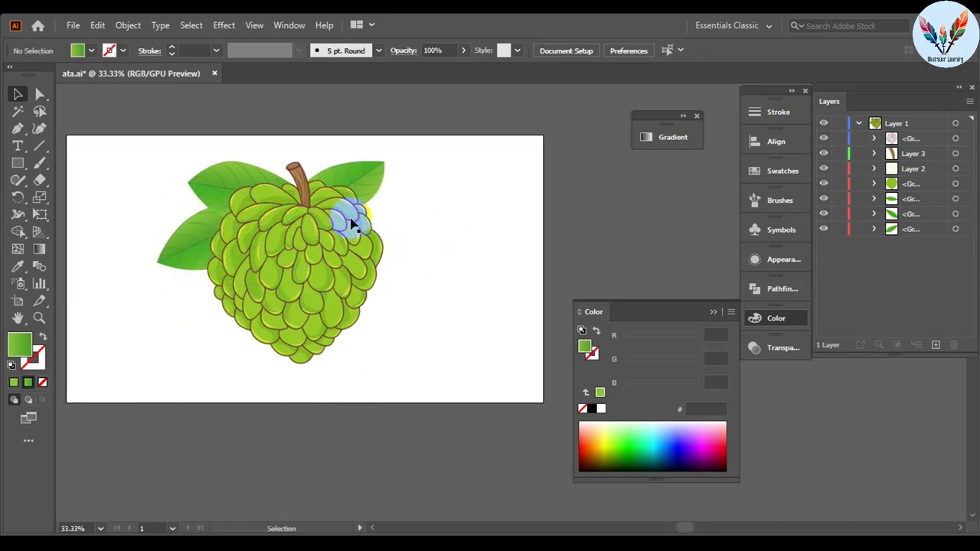
scroll(306, 229, "up", 3)
left_click(175, 245)
left_click_drag(245, 264, 171, 353)
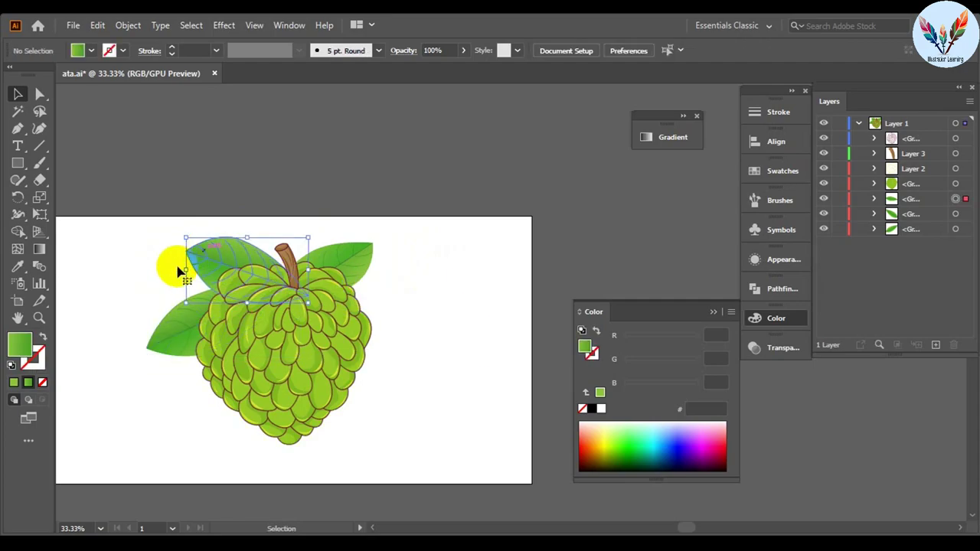
left_click_drag(153, 280, 319, 235)
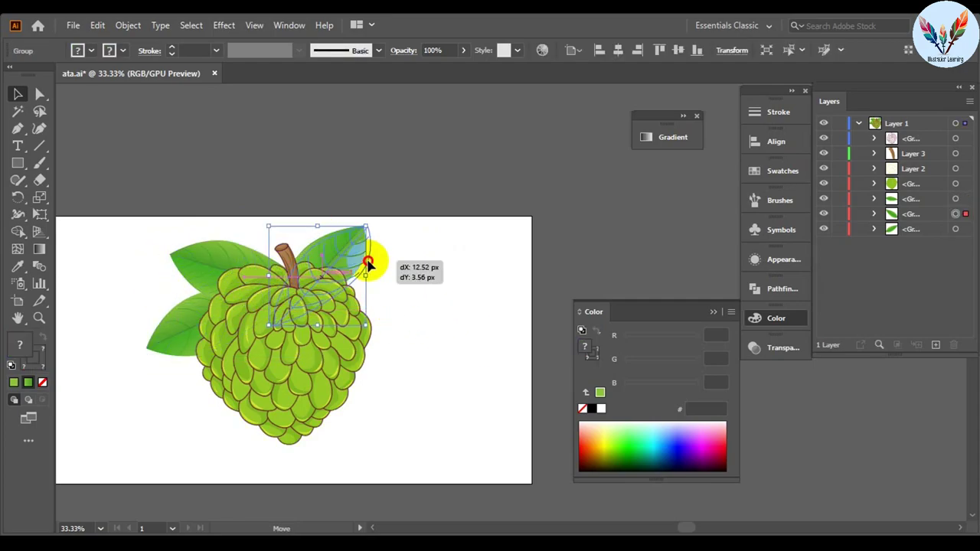
left_click_drag(368, 264, 368, 268)
left_click(435, 312)
Zoom out and select all the fruit and leaf artwork
key("ctrl+minus")
left_click_drag(410, 414, 204, 250)
right_click(329, 311)
Group the fruit and leaves and move the artwork up toward the artboard's left
left_click(350, 197)
left_click(407, 317)
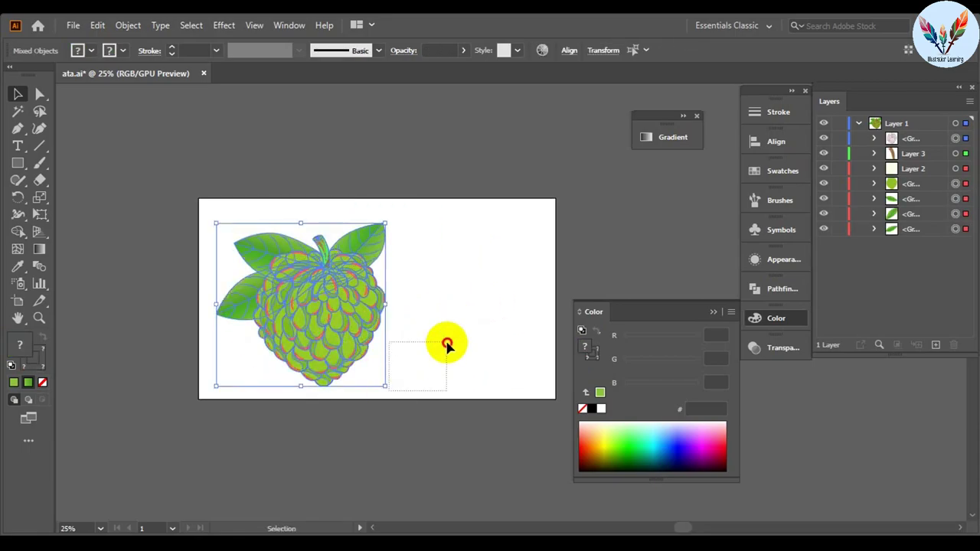
left_click_drag(361, 312, 361, 317)
left_click(420, 300)
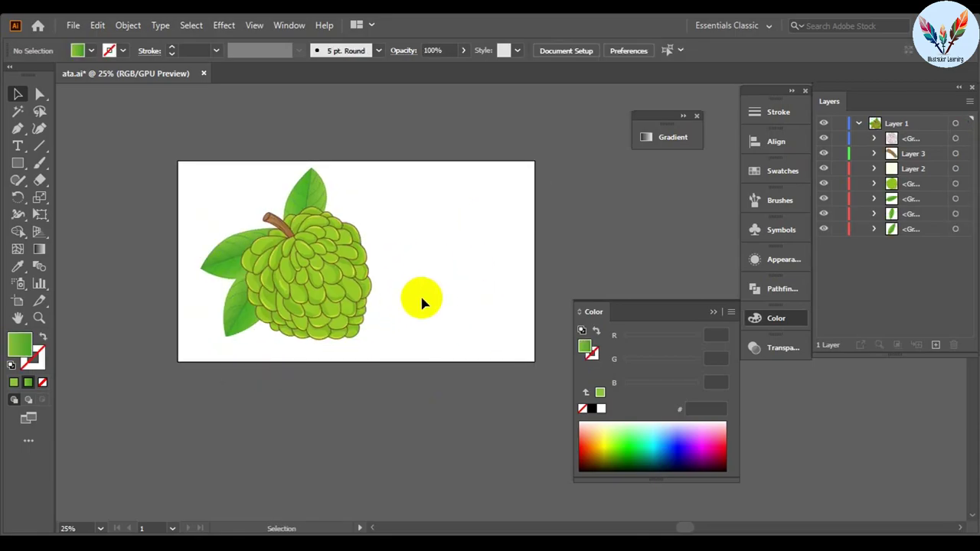
key("ctrl+plus")
left_click_drag(180, 191, 427, 316)
left_click_drag(304, 302, 291, 284)
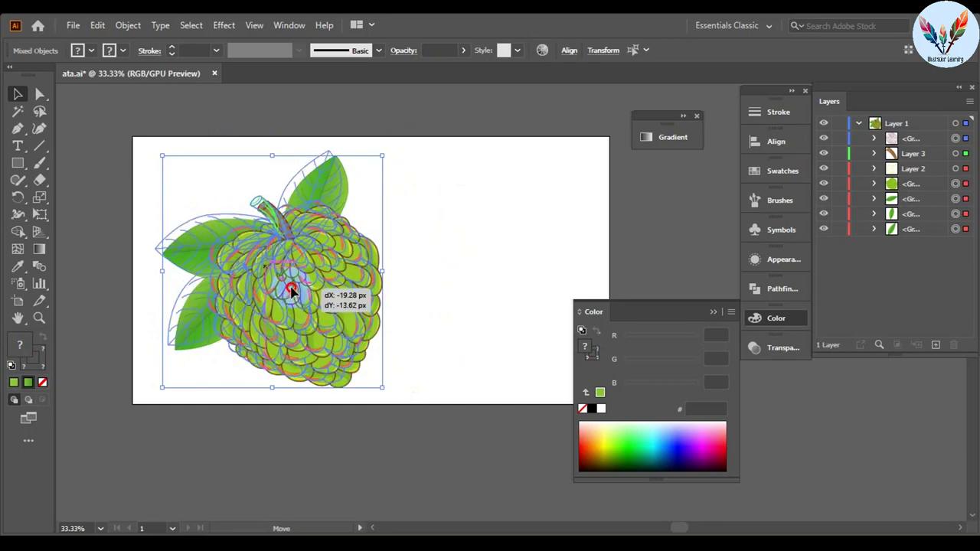
left_click(425, 341)
Nudge the left leaf slightly right and down, checking each leaf's placement
left_click_drag(407, 389, 387, 146)
left_click(416, 258)
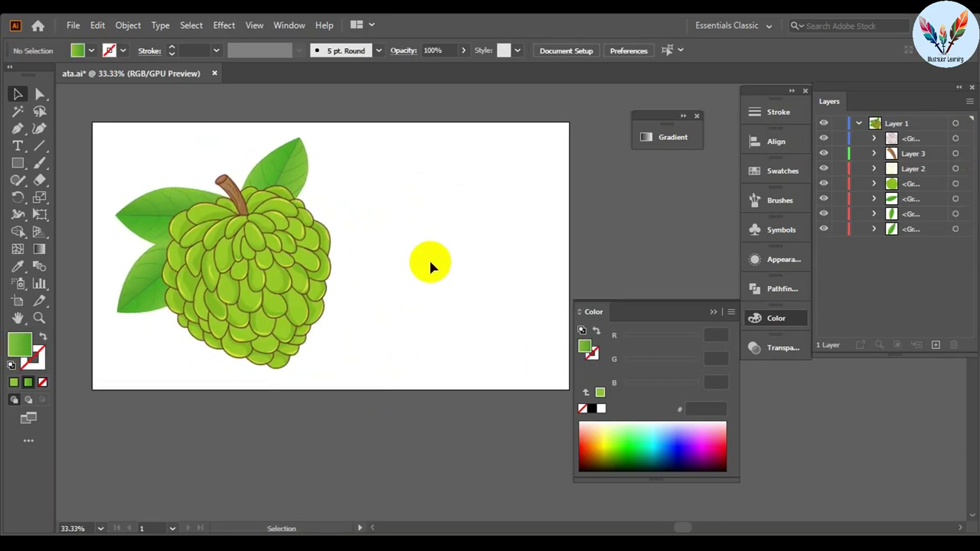
left_click(150, 218)
left_click(428, 225)
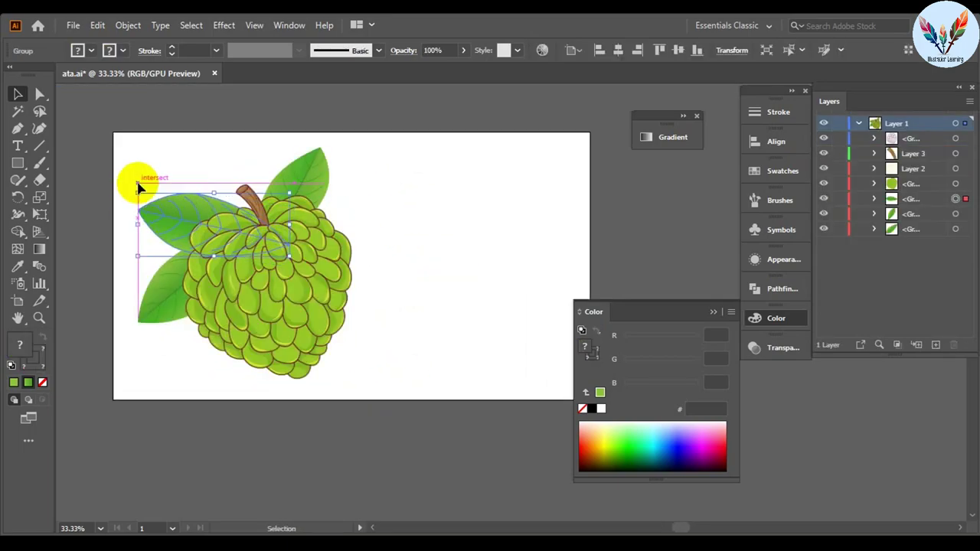
left_click_drag(139, 187, 148, 193)
left_click(409, 261)
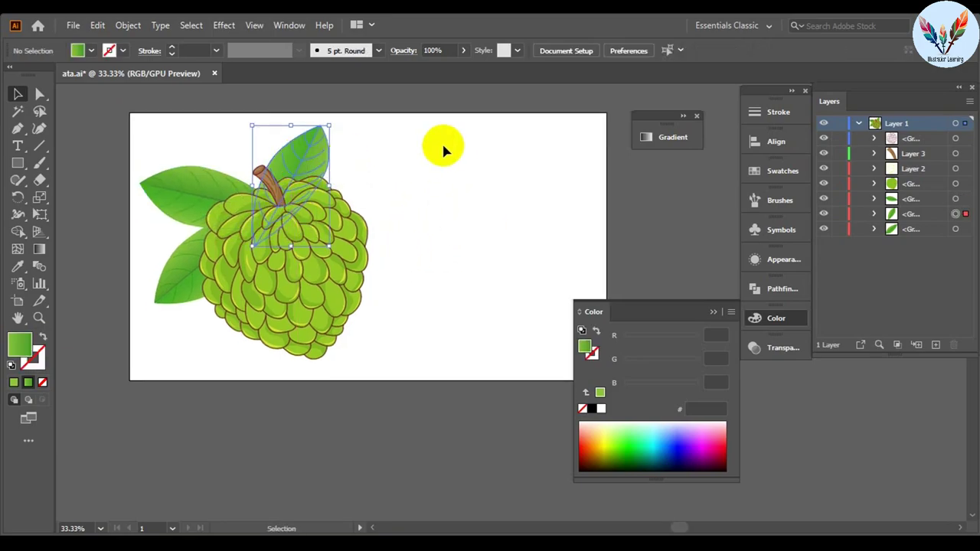
left_click(322, 150)
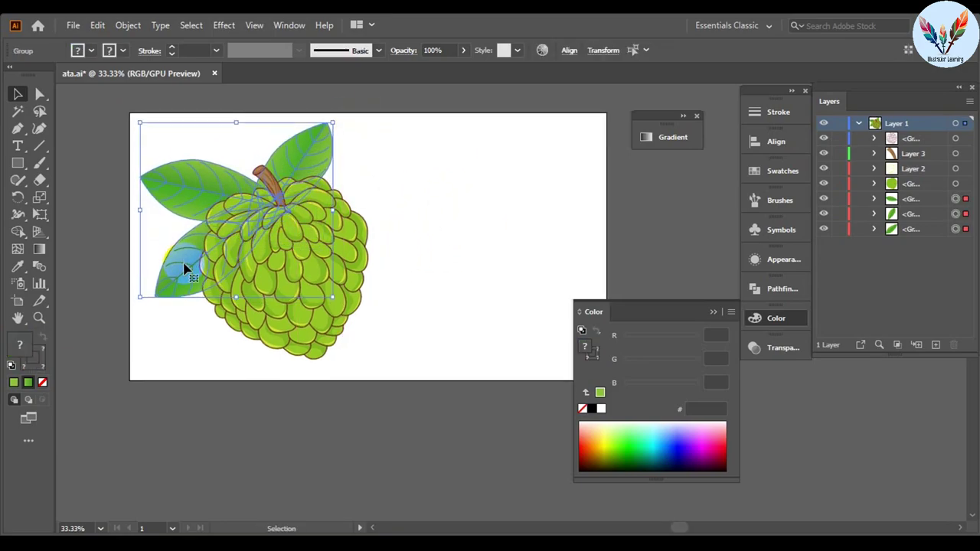
left_click(448, 198)
left_click(191, 191)
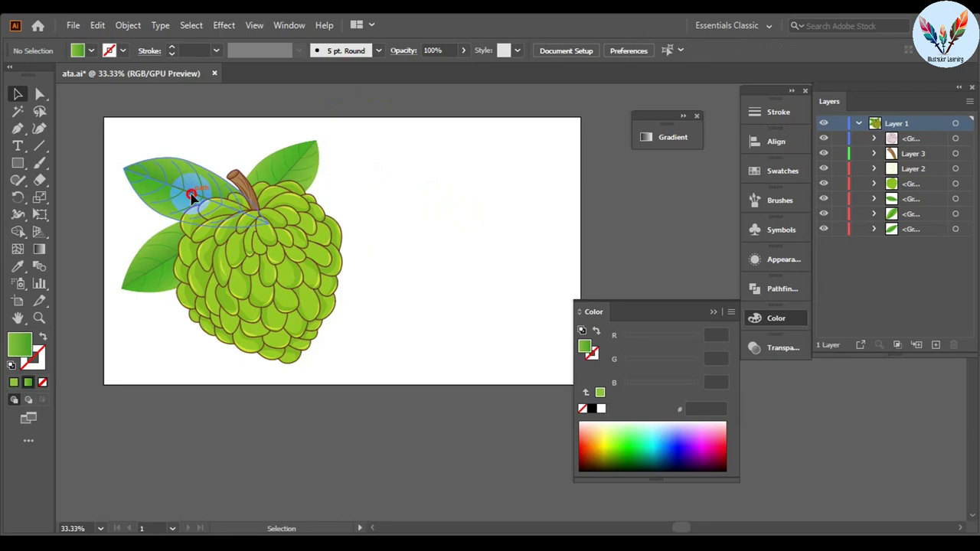
left_click(427, 214)
key("ctrl+minus")
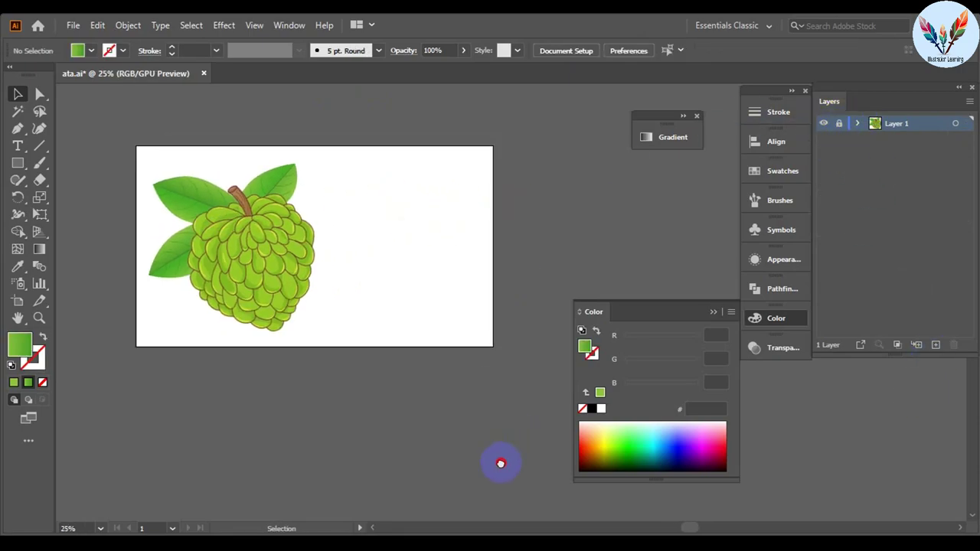